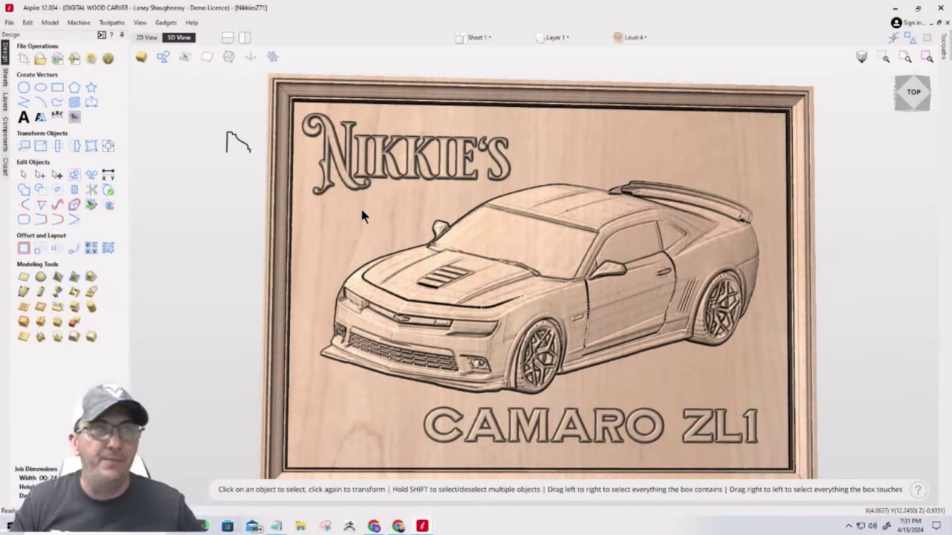
Step: Look through the project's sheet list, layers, component tree and Clipart library folders, and return to the design tools
click(912, 93)
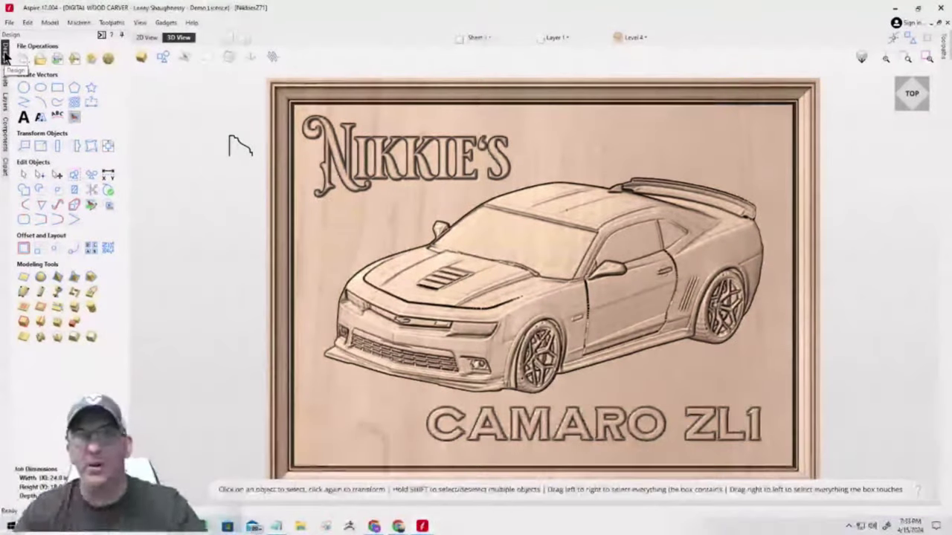
click(7, 77)
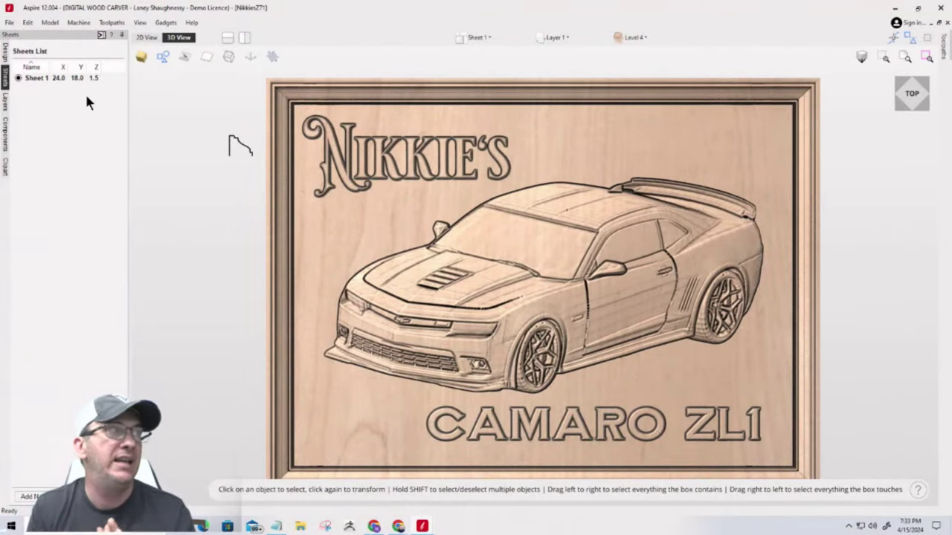
click(6, 104)
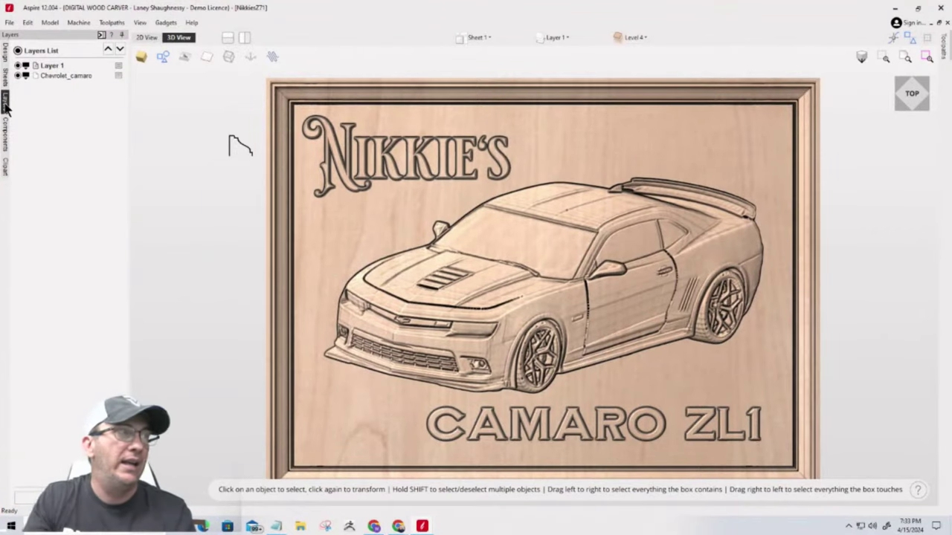
click(7, 148)
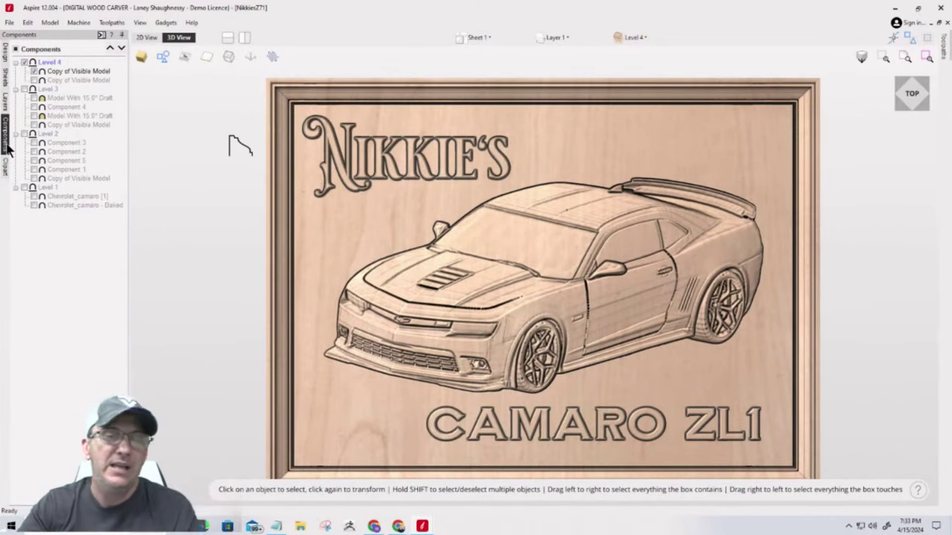
click(6, 168)
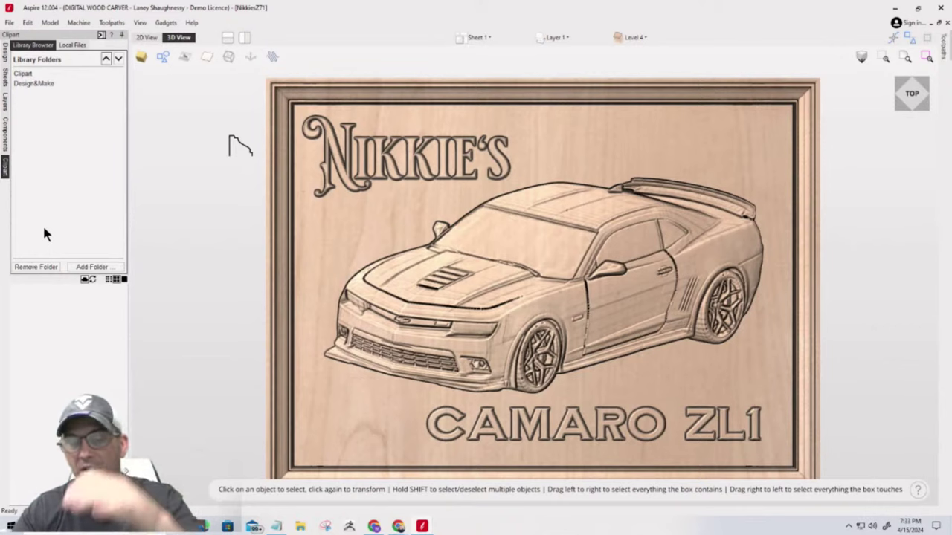
click(26, 74)
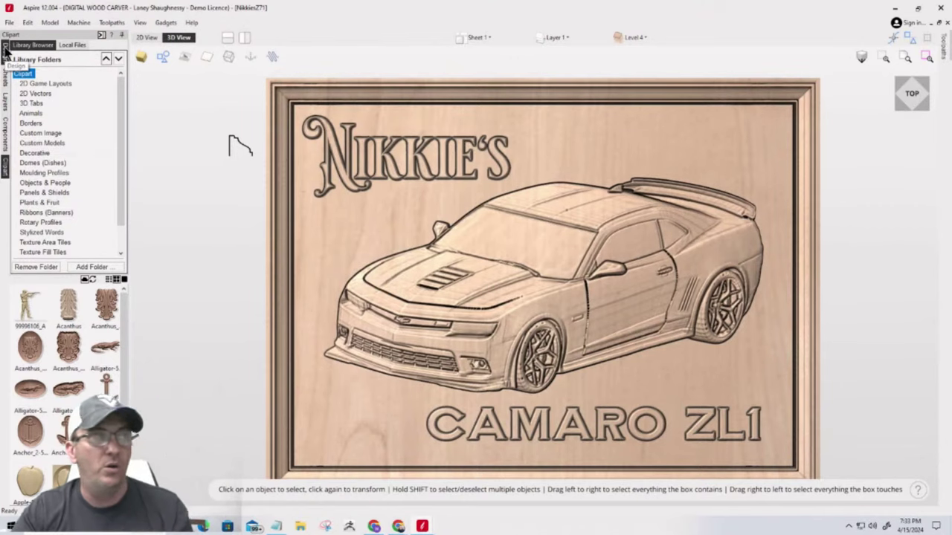
click(5, 49)
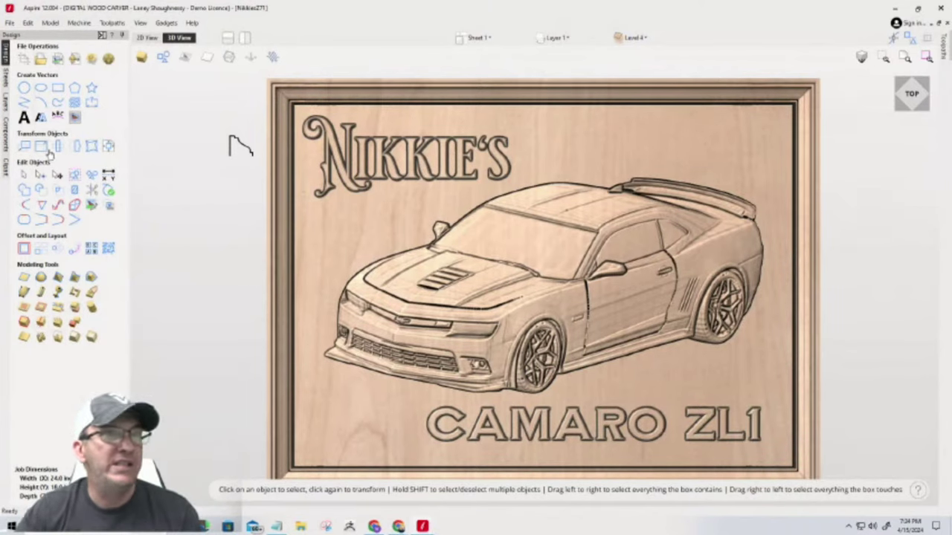
Step: View the toolpath operations and the toolpath list for Sheet 1, and go back to the design tools
click(102, 36)
click(944, 45)
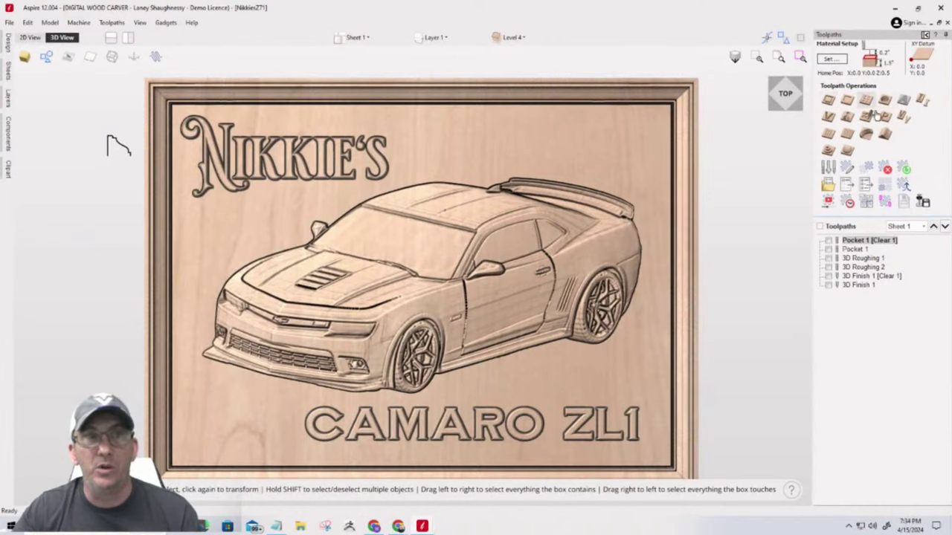
click(926, 37)
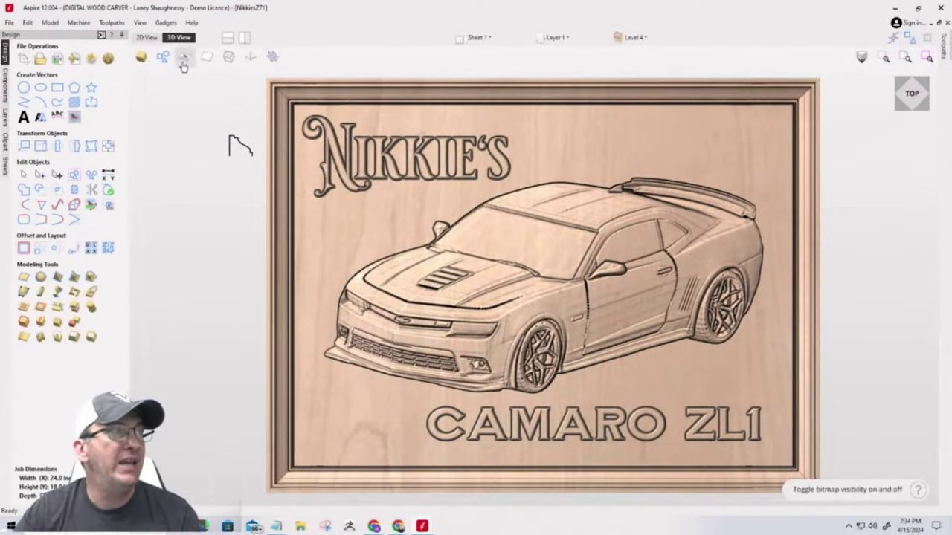
Step: View the sign in 2D and in the side-by-side 2D and 3D layout, and return to the 3D view alone
click(146, 37)
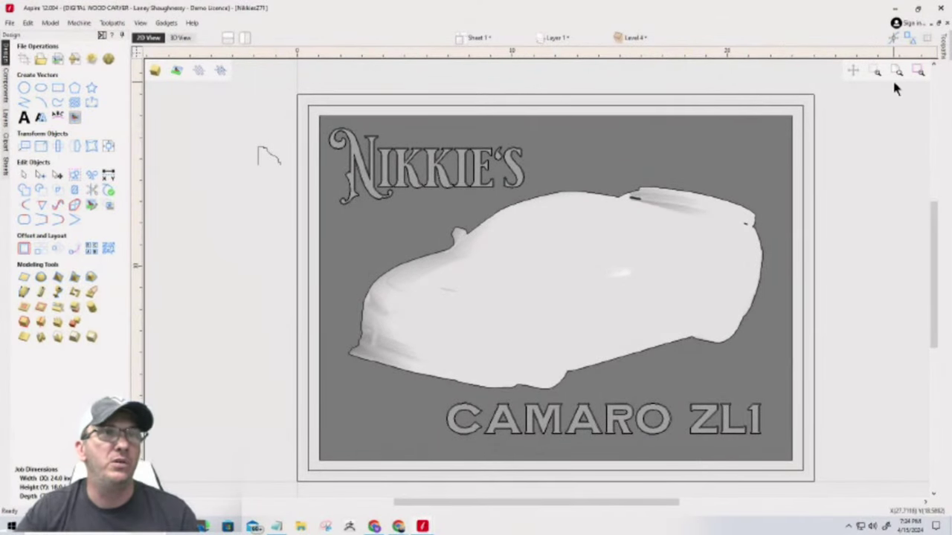
click(243, 37)
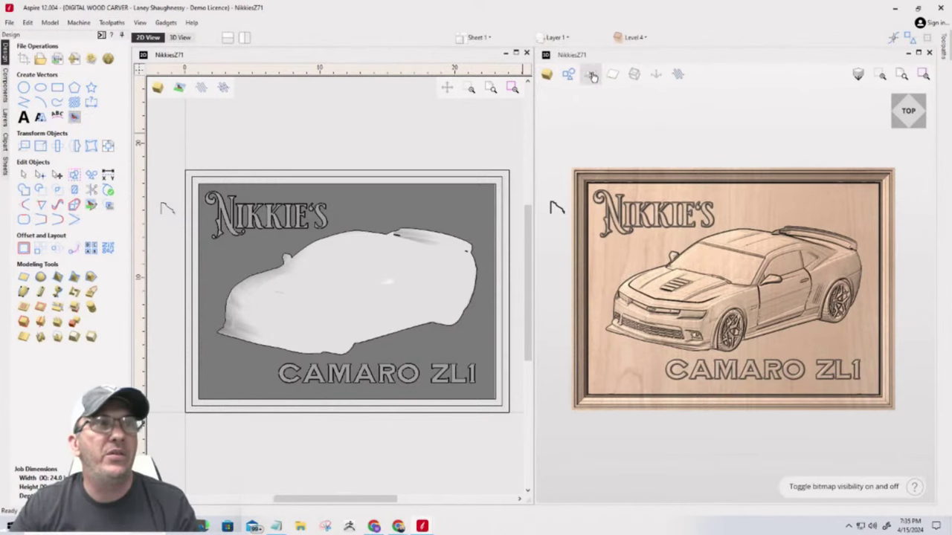
click(180, 38)
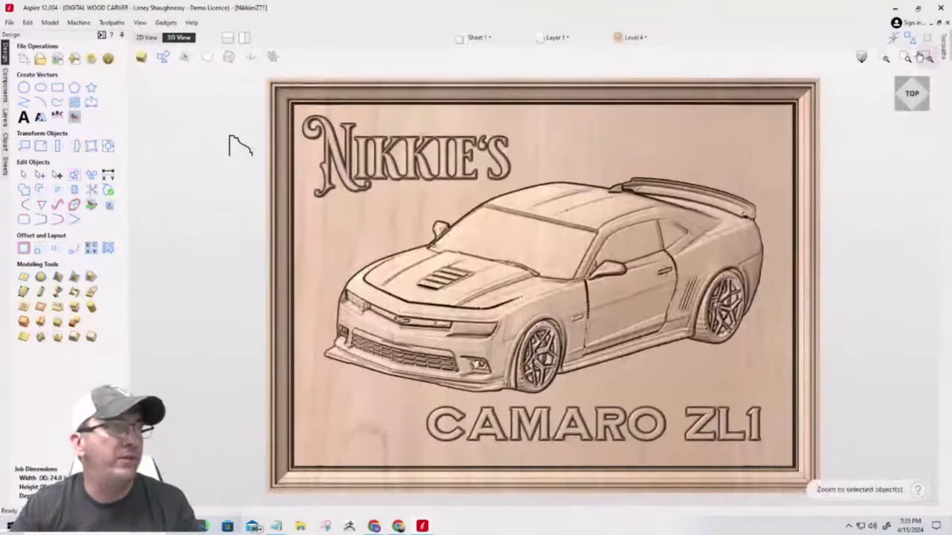
Step: Hide the relief model in the 3D view and leave only the design vectors shown
click(139, 59)
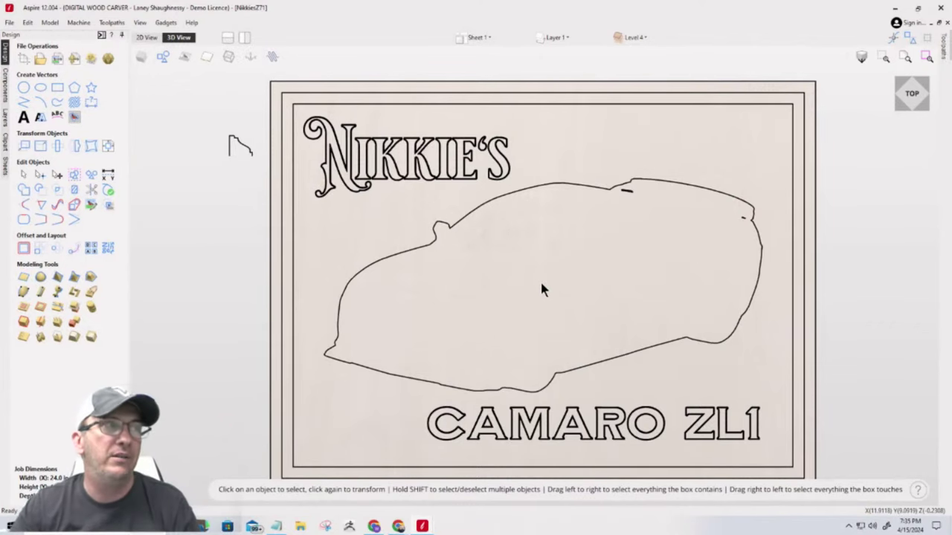
click(143, 59)
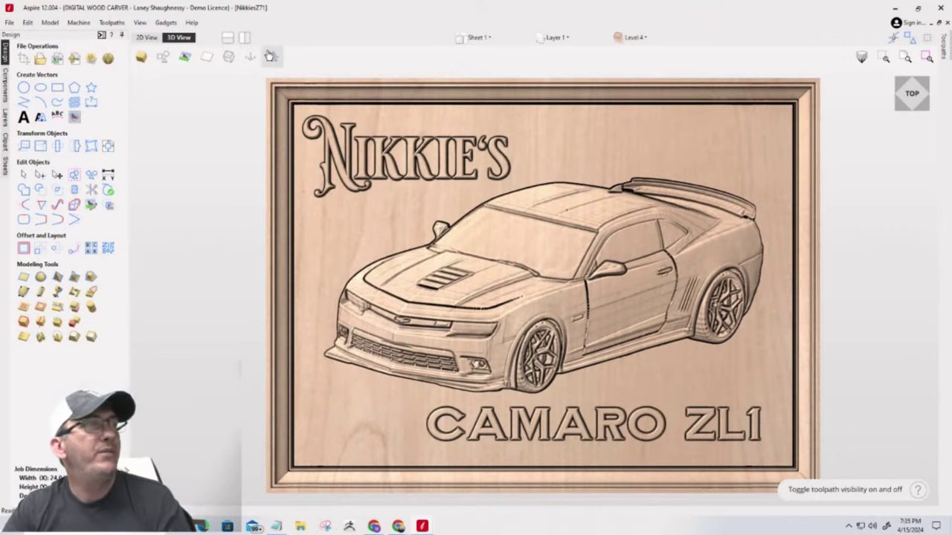
click(162, 60)
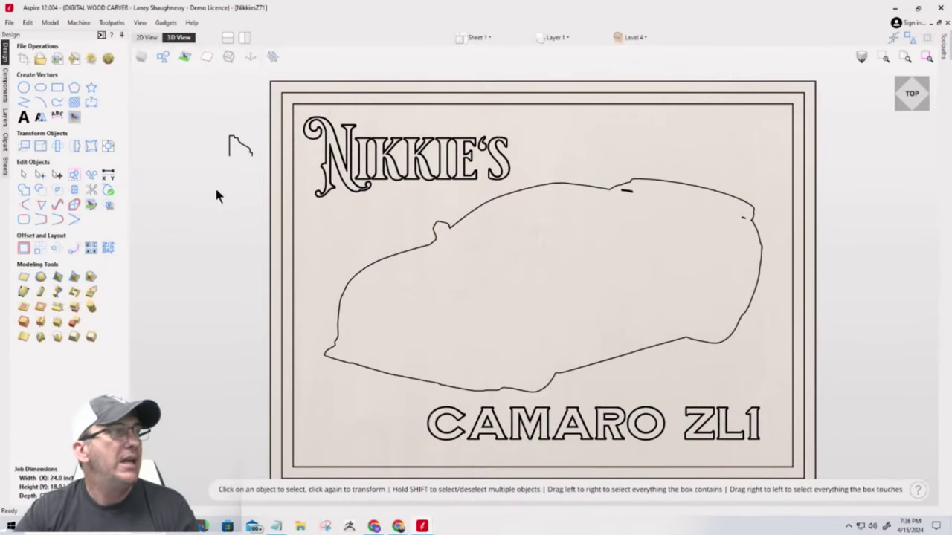
Step: Draw a five-point star with an outer radius of about 1.46 inches and a 23.2% inner radius above the car's roof
click(91, 87)
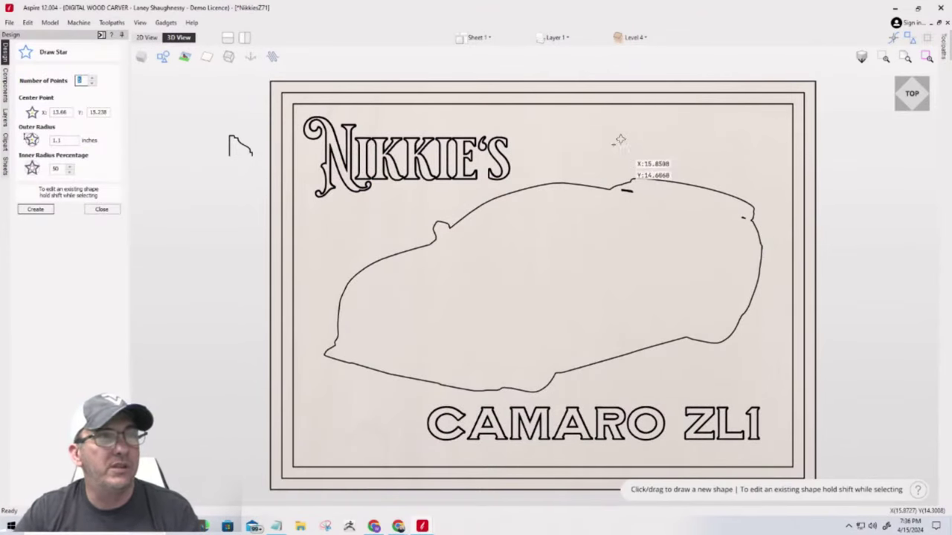
drag(601, 137, 637, 127)
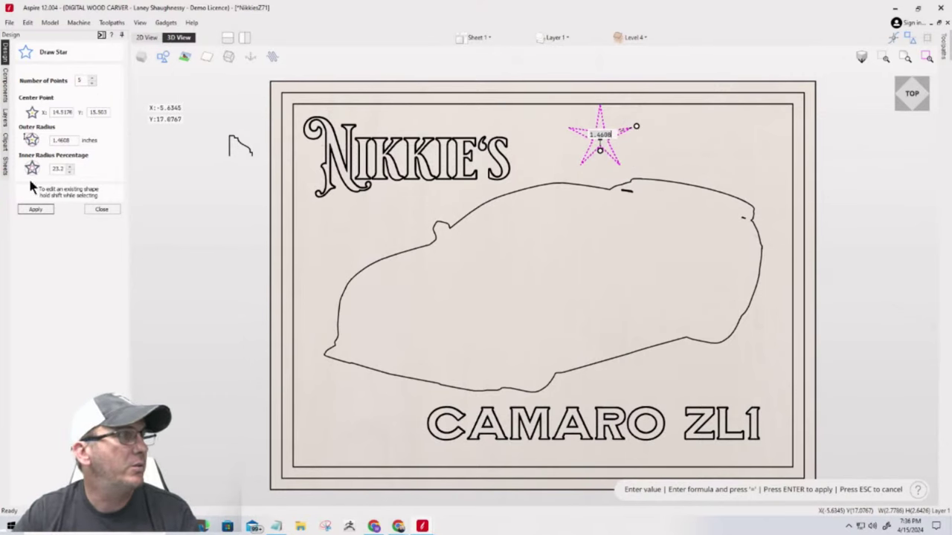
click(35, 209)
click(102, 209)
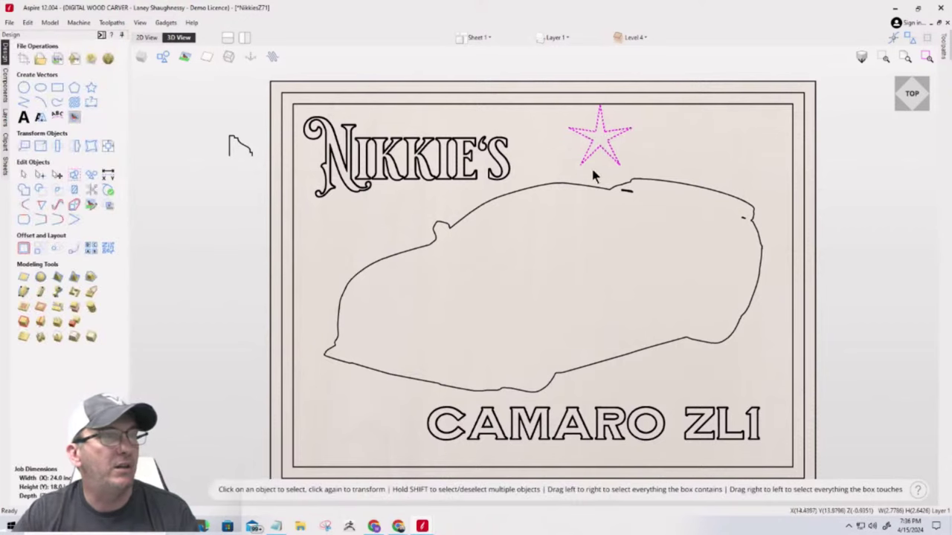
Step: Move the star slightly down and left, closer to the car's roof, and open Create Round Shape for it
click(587, 141)
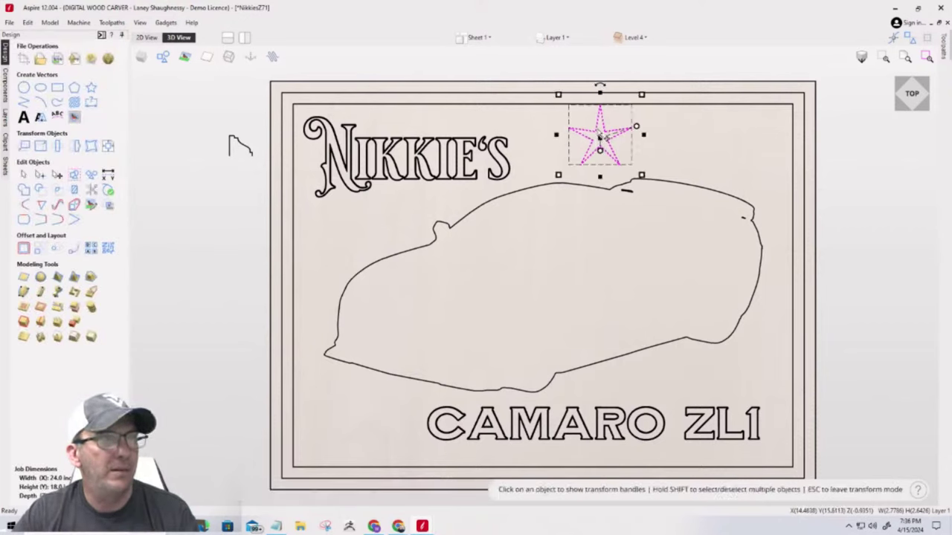
drag(599, 116, 583, 126)
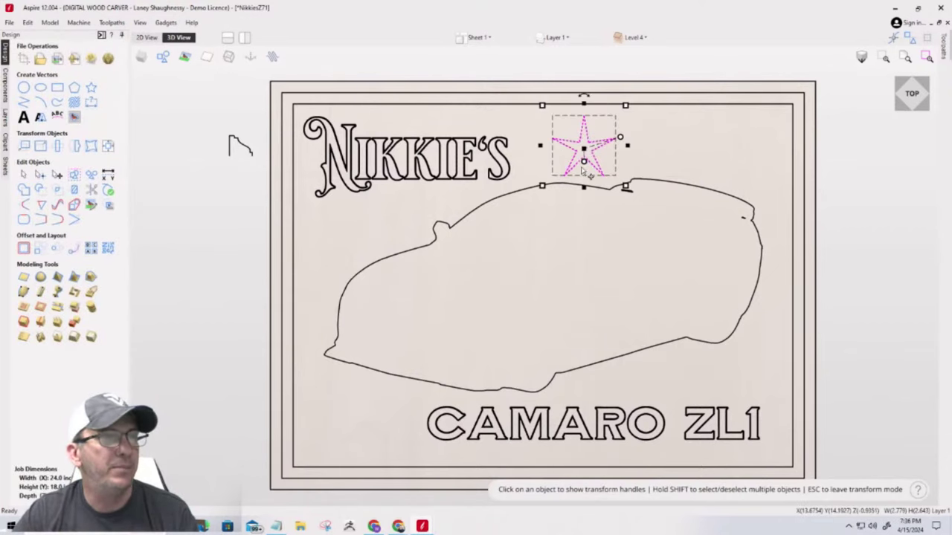
click(38, 278)
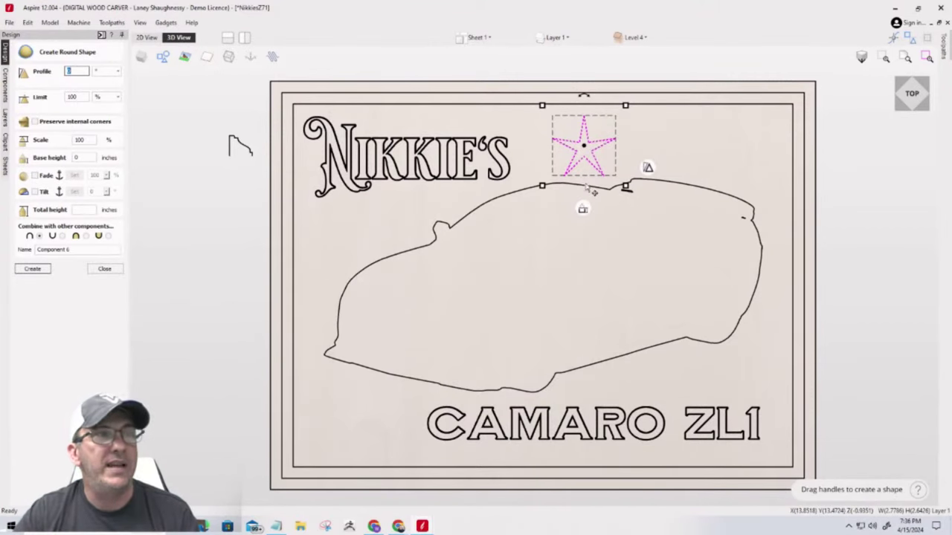
mouse_move(649, 169)
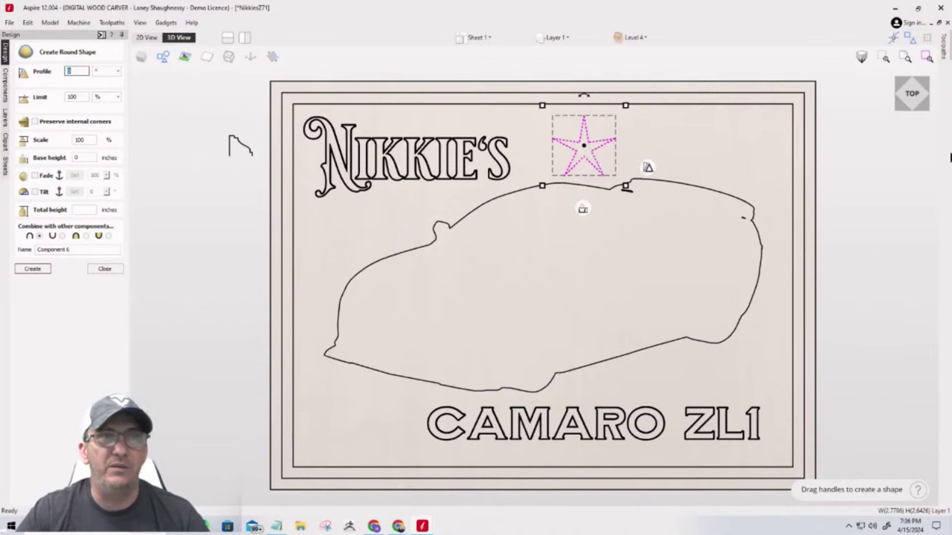
Step: Inspect the sign from its bottom, right and back viewpoints by rotating the 3D view
mouse_move(907, 108)
mouse_down()
mouse_move(895, 82)
mouse_move(905, 95)
mouse_move(907, 79)
mouse_move(904, 113)
mouse_move(922, 107)
mouse_move(912, 113)
mouse_up()
click(913, 108)
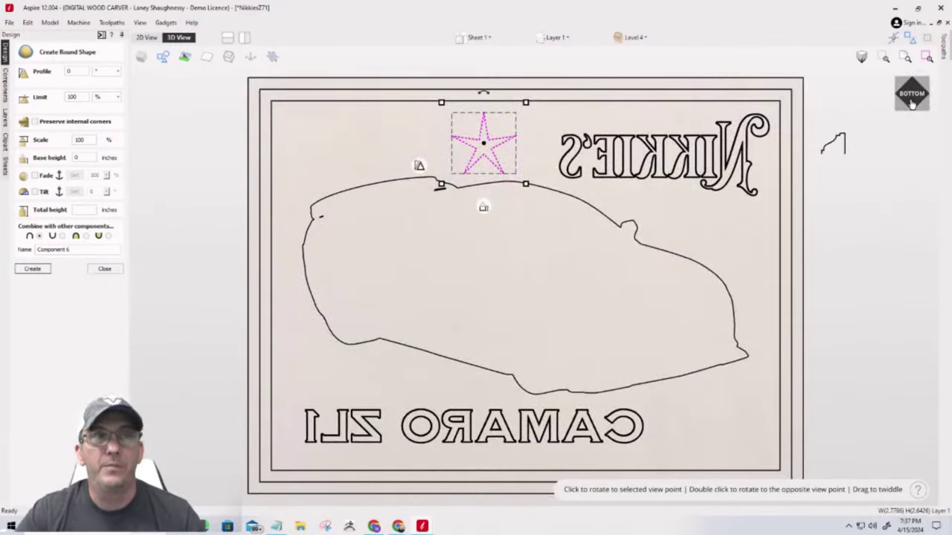
drag(912, 104, 906, 101)
click(906, 100)
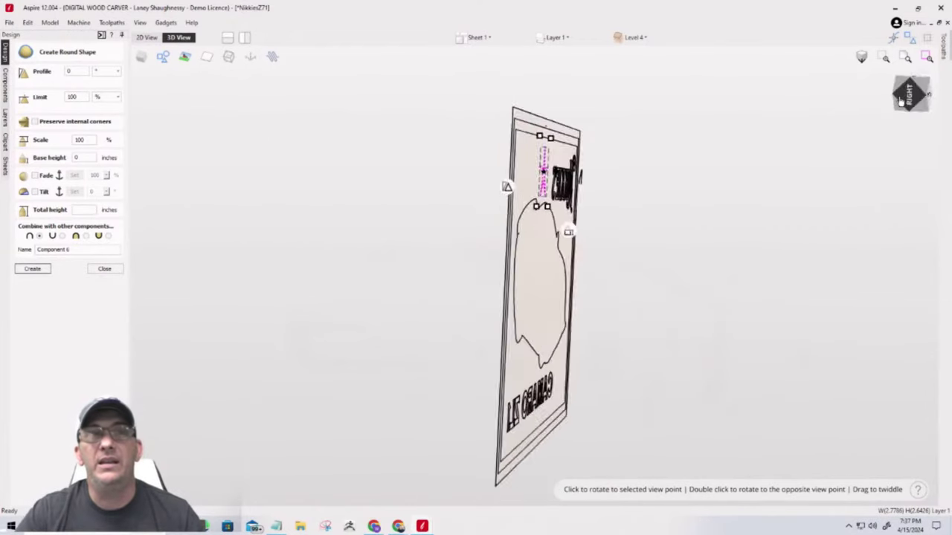
mouse_move(927, 98)
mouse_down()
mouse_move(896, 95)
mouse_move(916, 95)
mouse_move(905, 100)
mouse_move(913, 110)
mouse_move(898, 114)
mouse_move(926, 103)
mouse_up()
click(897, 95)
click(911, 103)
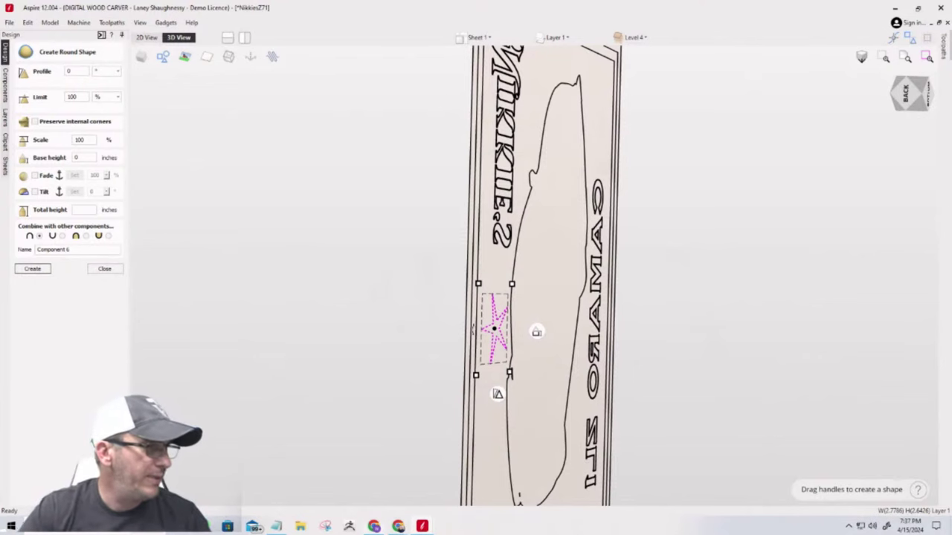
Step: Launch the MouseHighlight utility and minimise its settings window so the pointer highlight stays active
click(11, 526)
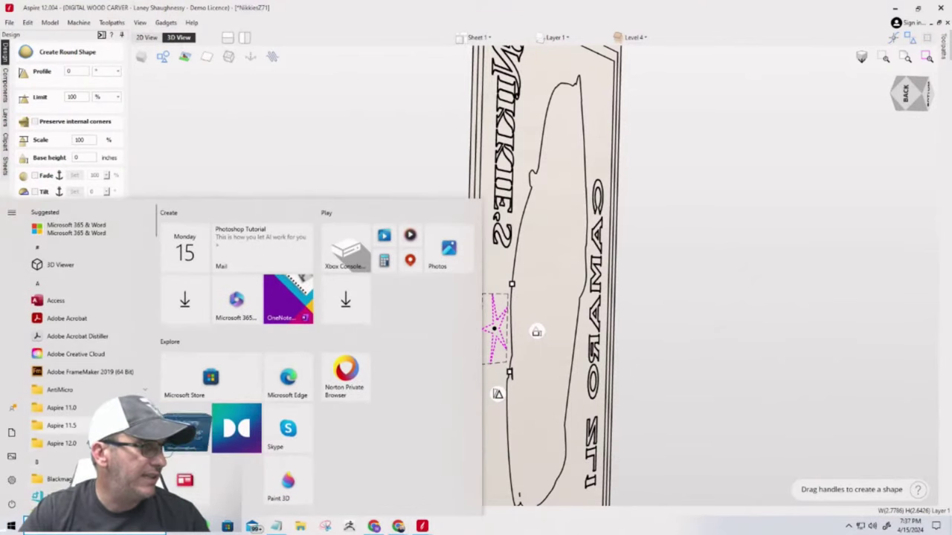
scroll(87, 444, down, 10)
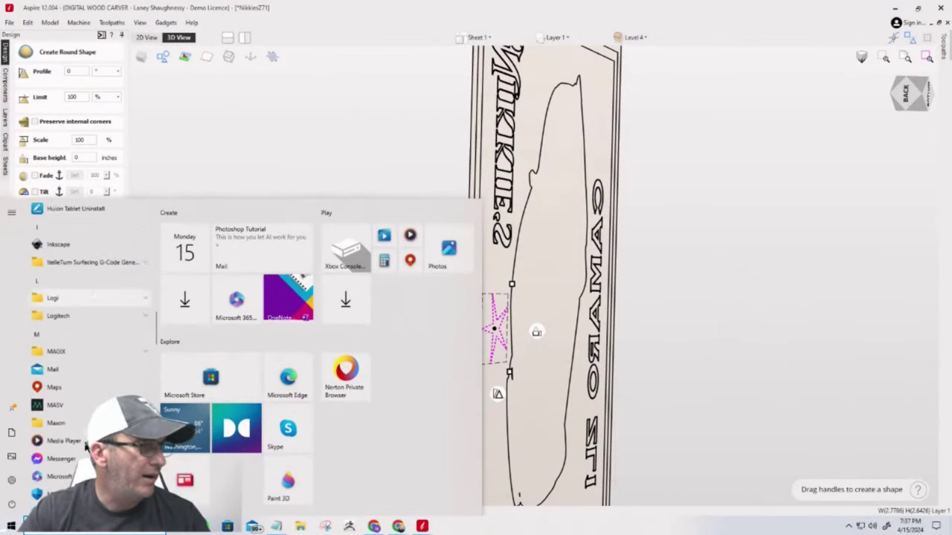
scroll(86, 446, down, 5)
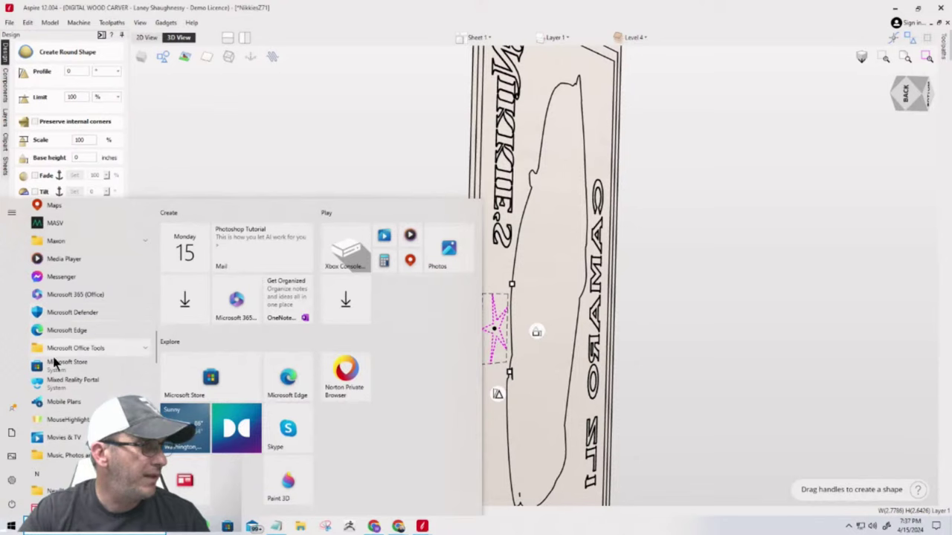
click(55, 414)
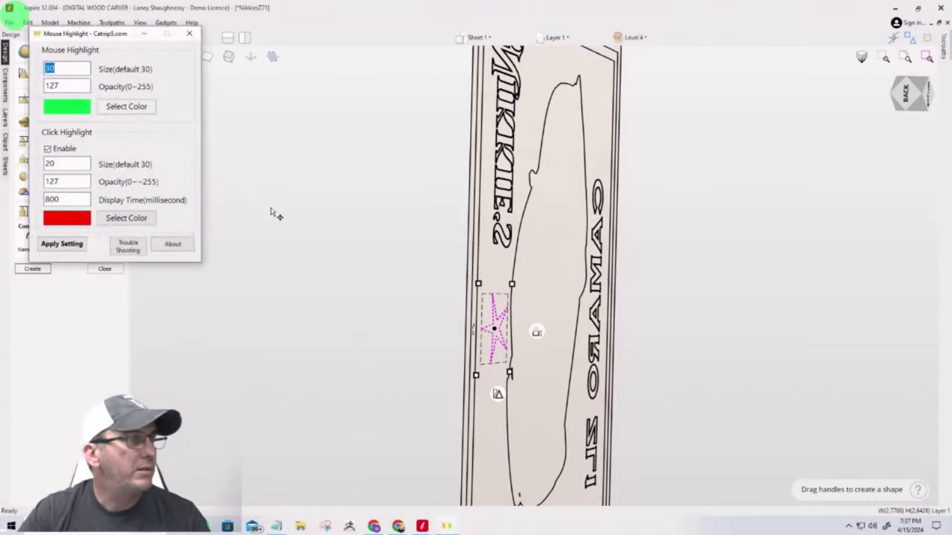
click(144, 36)
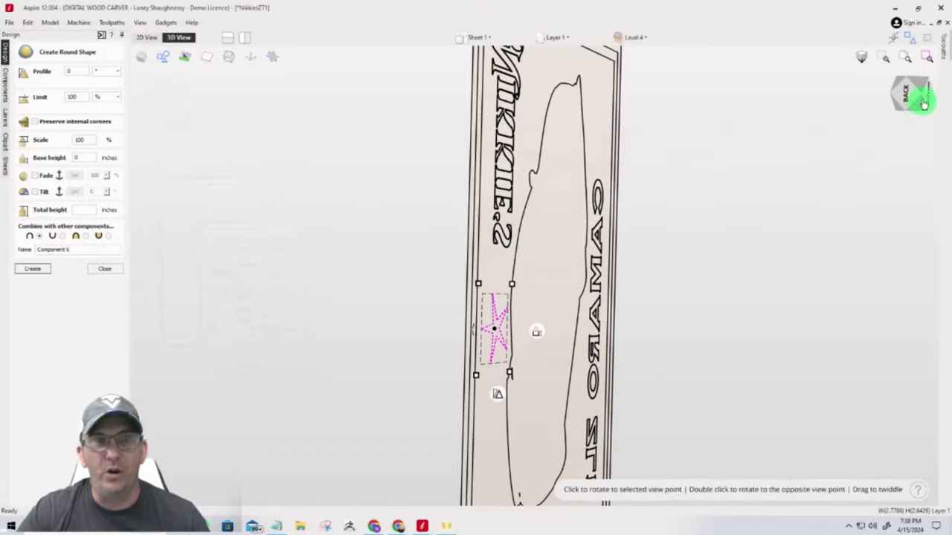
Step: Return the 3D view to the top viewpoint and compare the orthographic and perspective camera projections
mouse_move(895, 104)
mouse_down()
mouse_move(870, 119)
mouse_move(911, 98)
mouse_move(897, 115)
mouse_move(928, 84)
mouse_move(913, 106)
mouse_up()
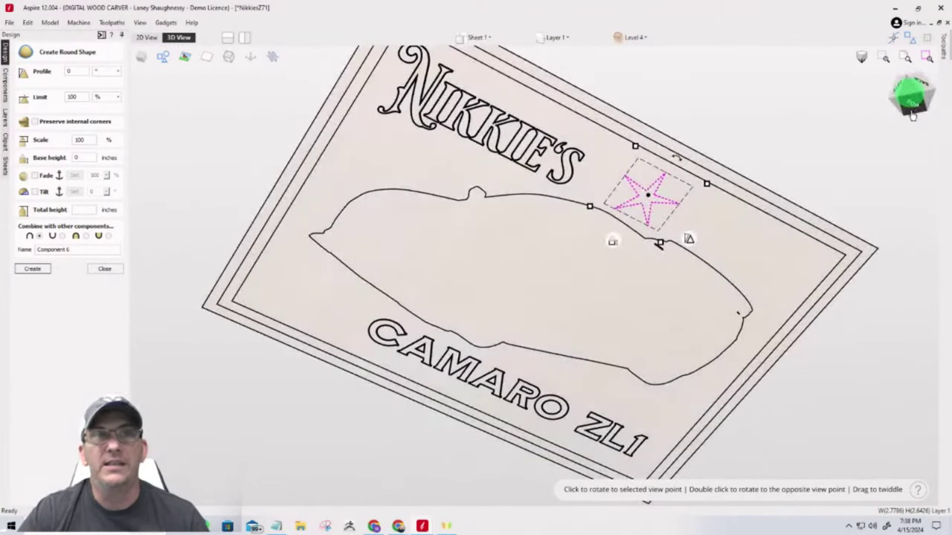
click(912, 104)
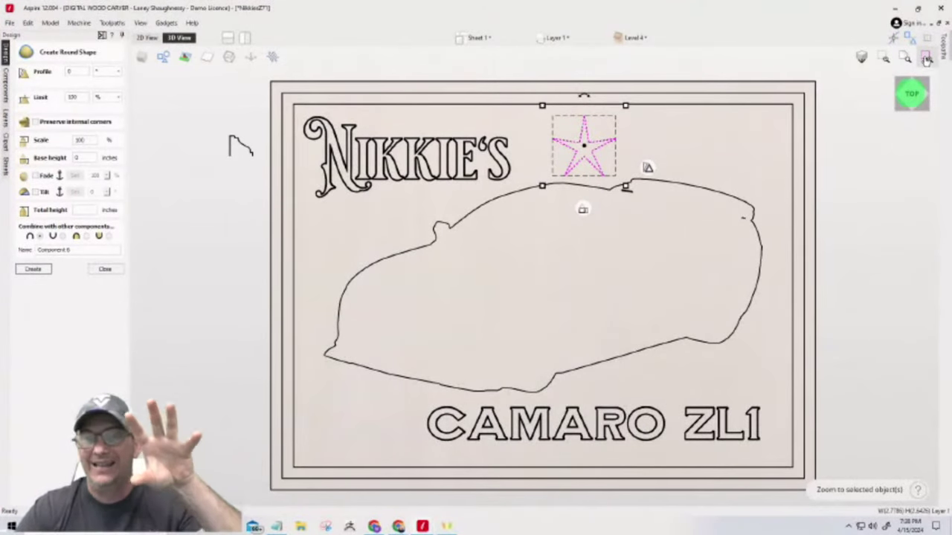
click(863, 63)
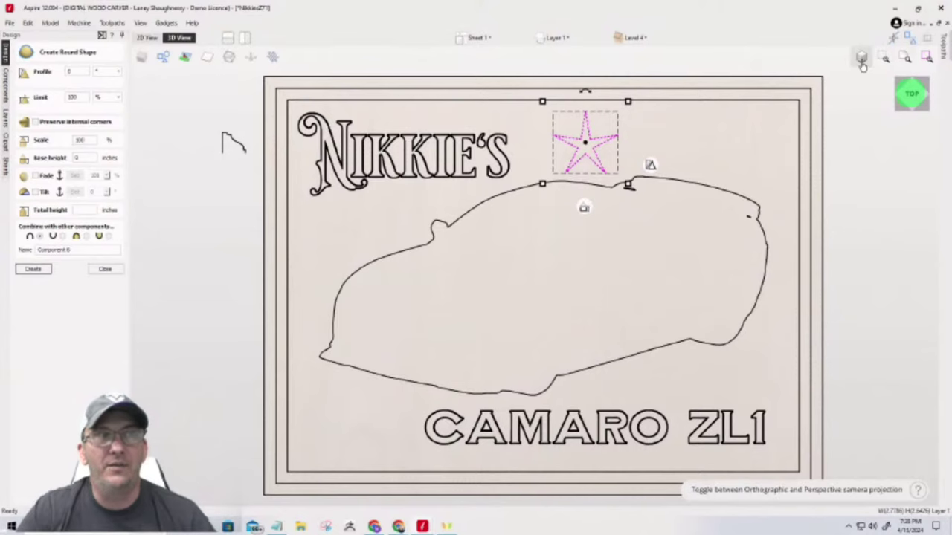
click(863, 65)
click(862, 64)
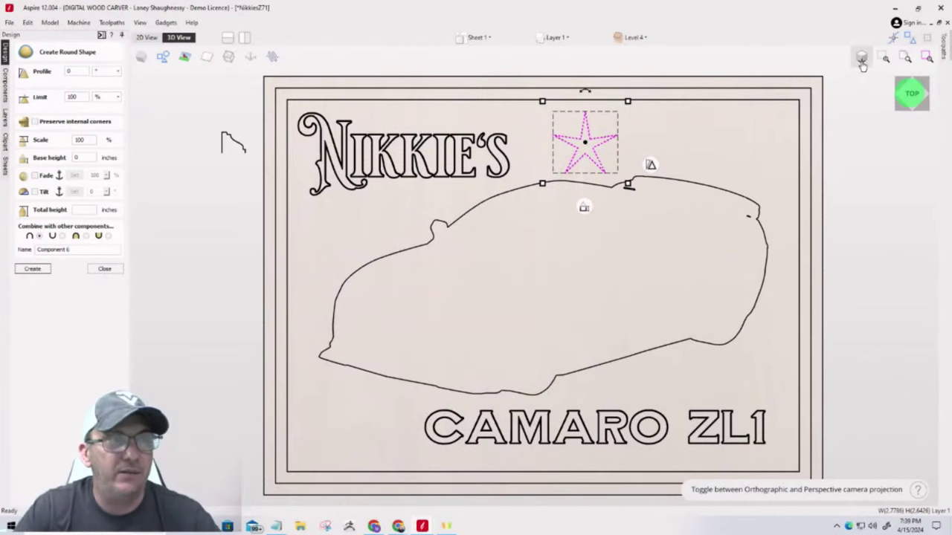
click(863, 64)
click(863, 64)
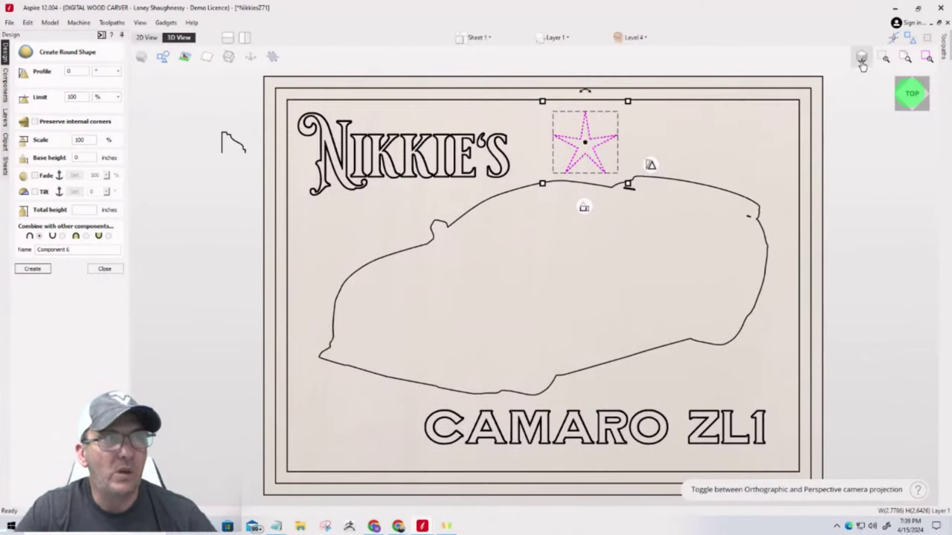
Step: Toggle the 3D camera between orthographic and perspective projection several more times to compare how the sign appears
click(863, 64)
click(862, 65)
click(862, 65)
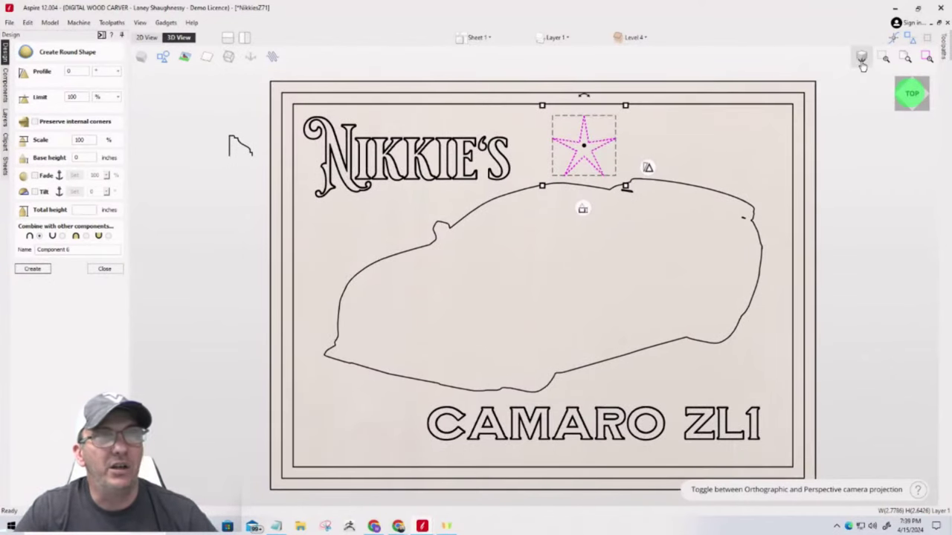
click(863, 64)
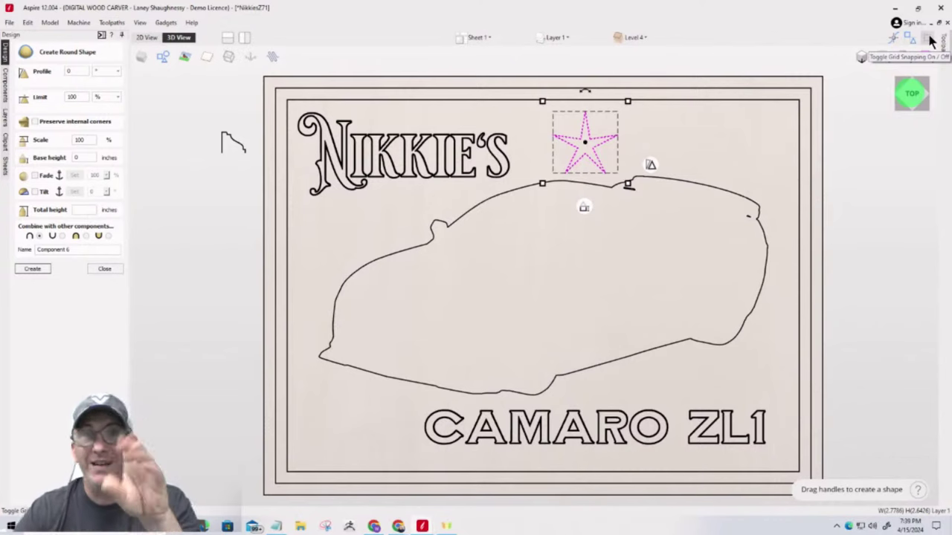
Step: Examine the sign in the 2D view with the greyscale model preview hidden and shown again, and return to the 3D view
click(148, 37)
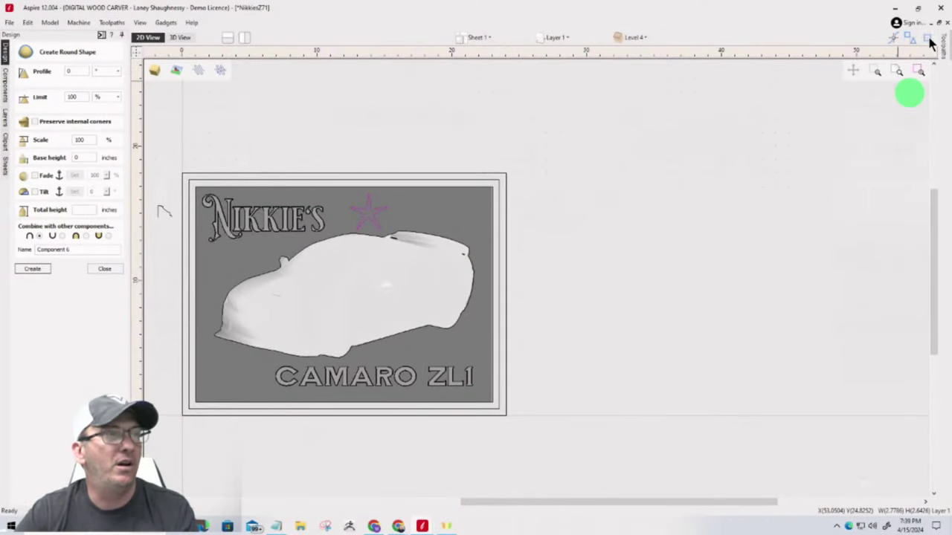
scroll(741, 259, up, 2)
scroll(718, 276, down, 4)
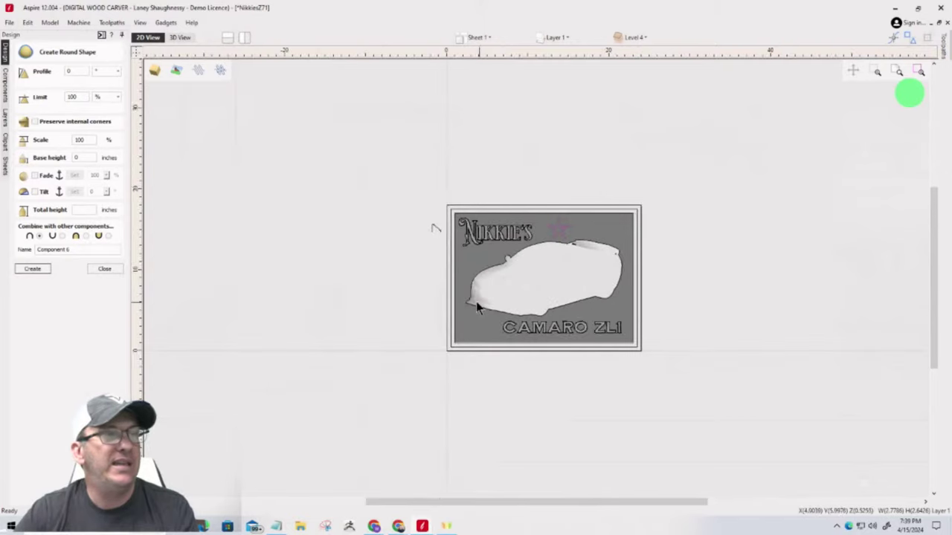
scroll(483, 298, up, 3)
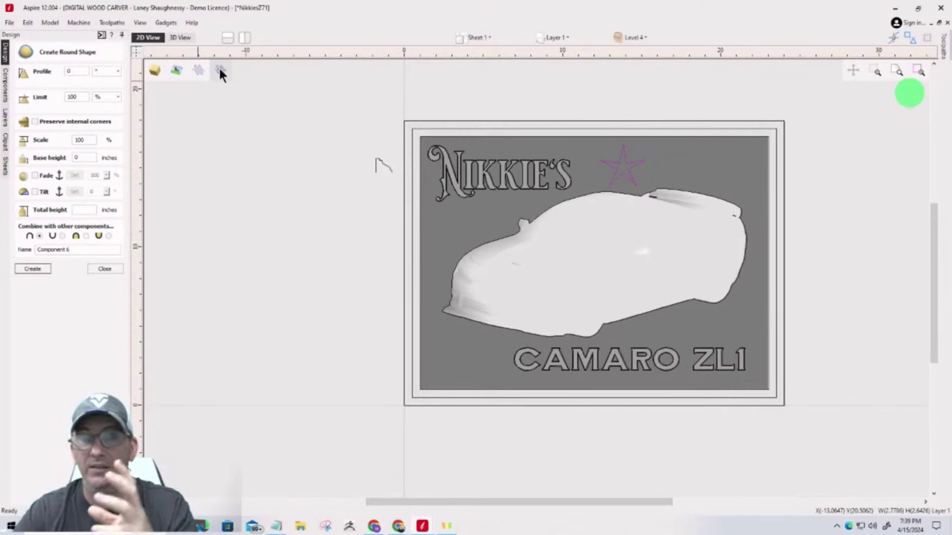
click(154, 71)
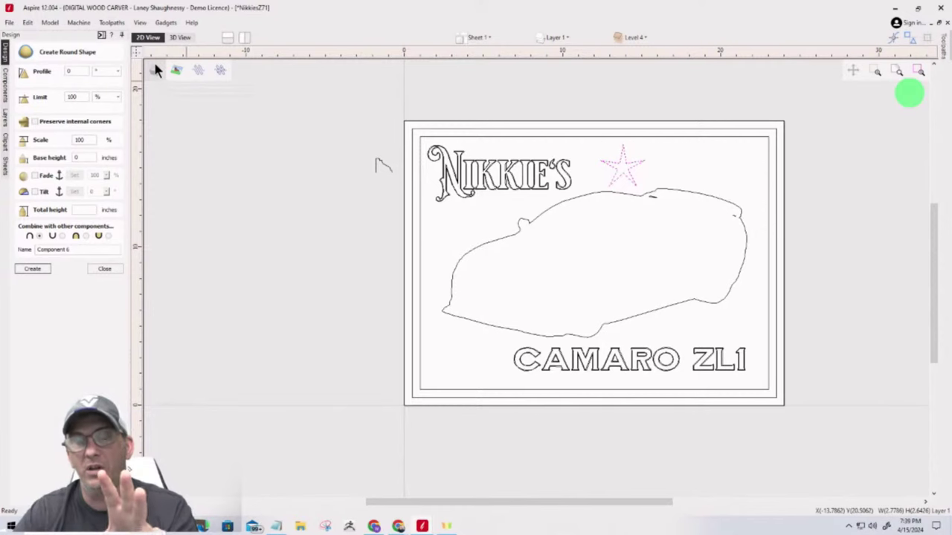
click(155, 69)
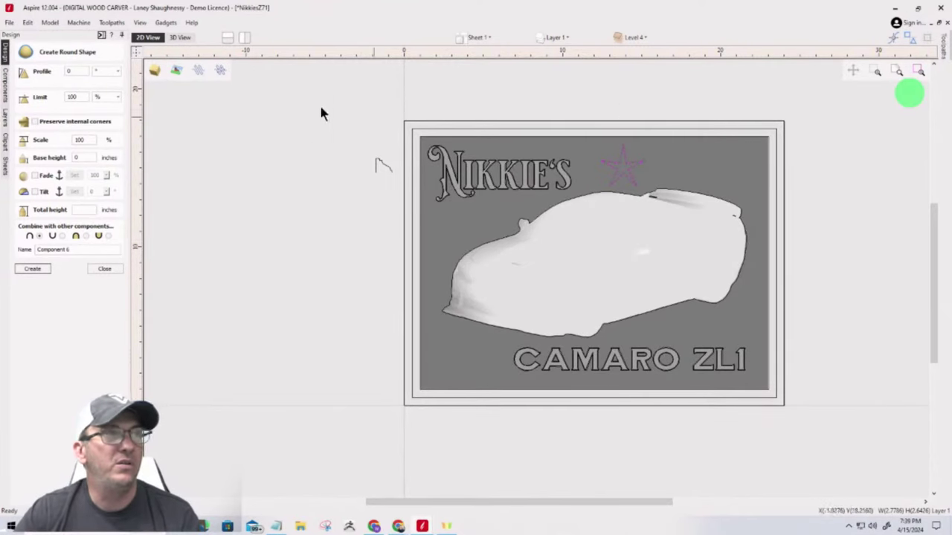
click(180, 38)
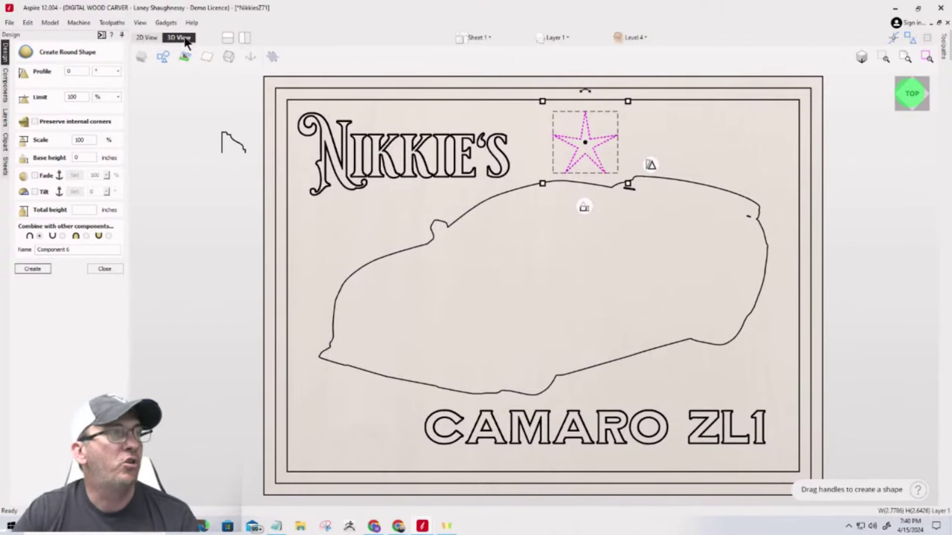
Step: Review the job's layer and sheet selectors and add three new sheets to the sheets list
click(552, 37)
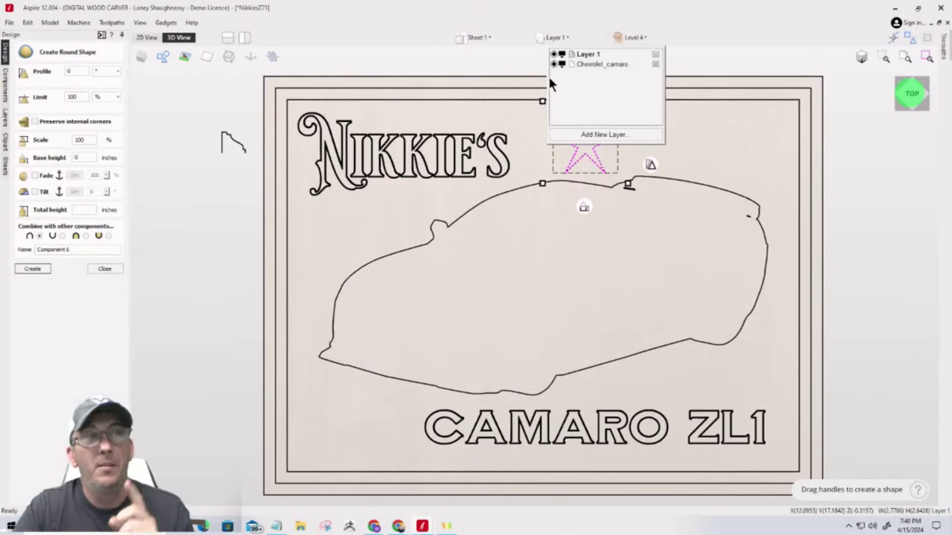
click(485, 33)
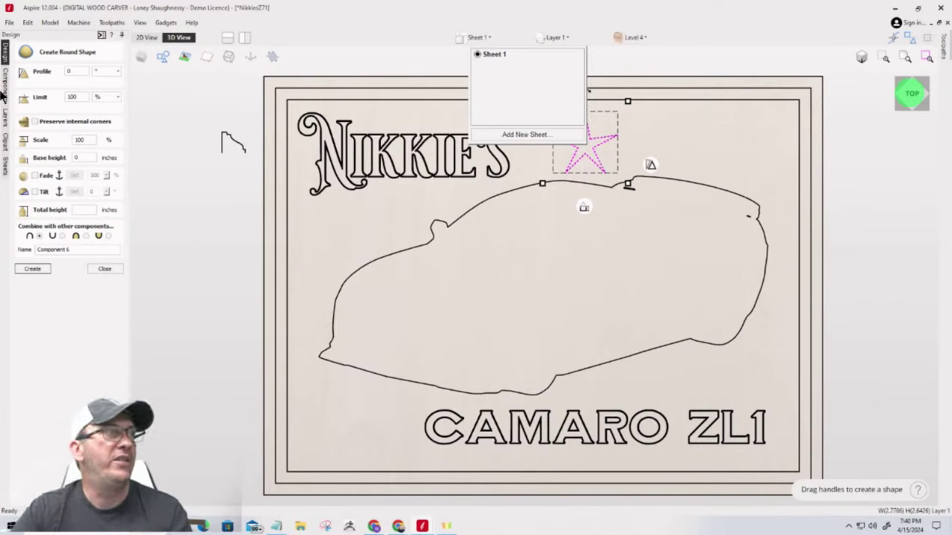
click(5, 165)
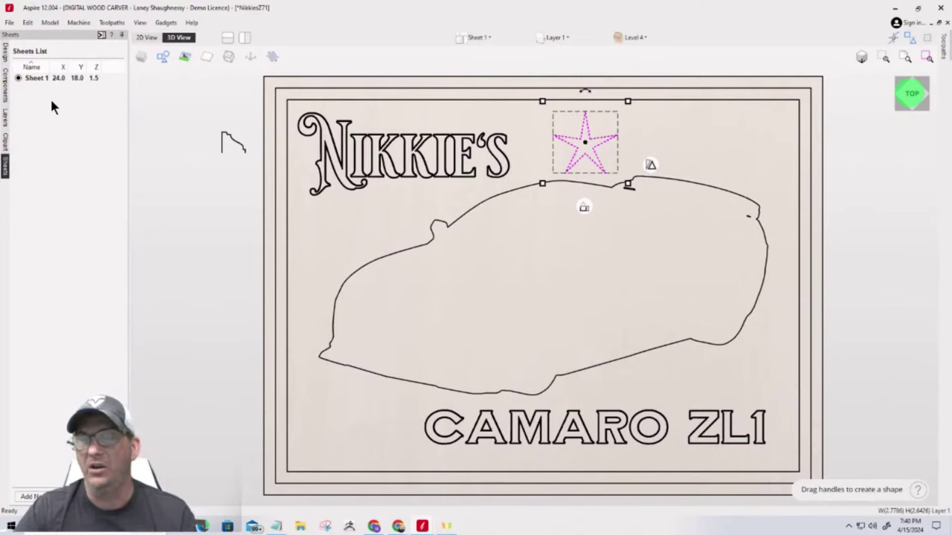
click(34, 495)
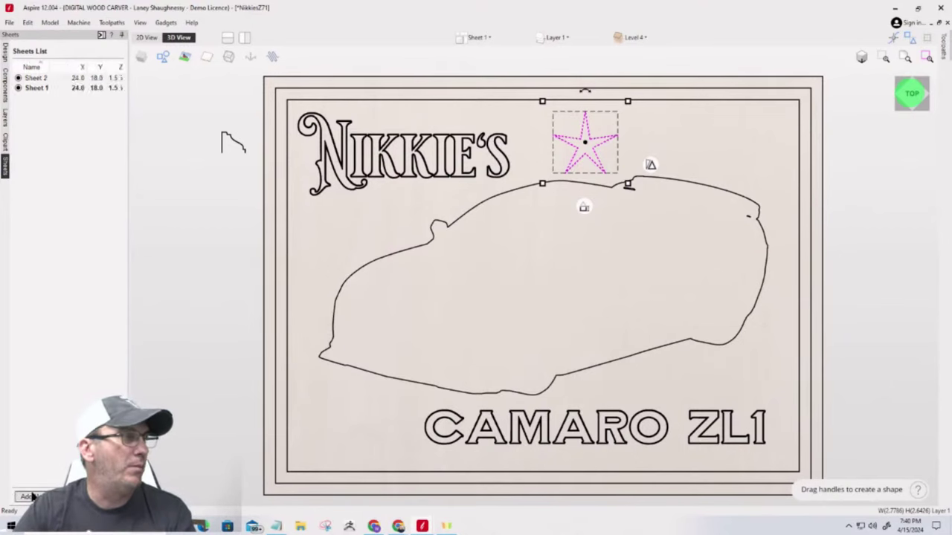
click(33, 495)
click(34, 496)
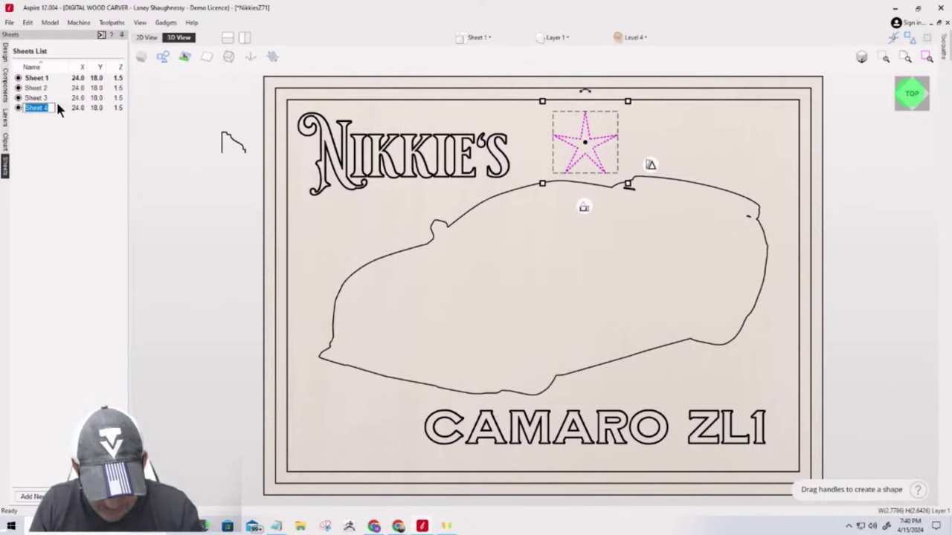
Step: Name the last added sheet "Main Sheet" and return to the Create Round Shape settings
text(n Sheet)
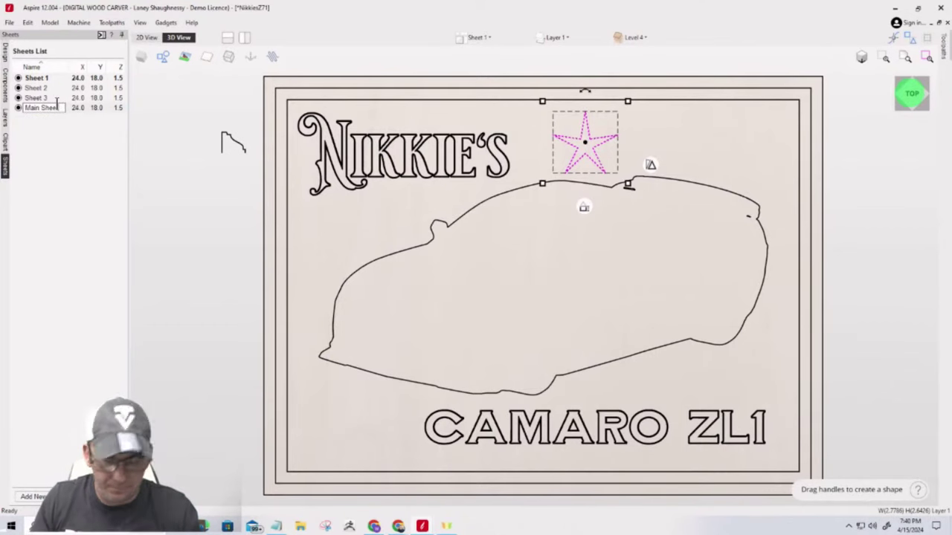
key(Return)
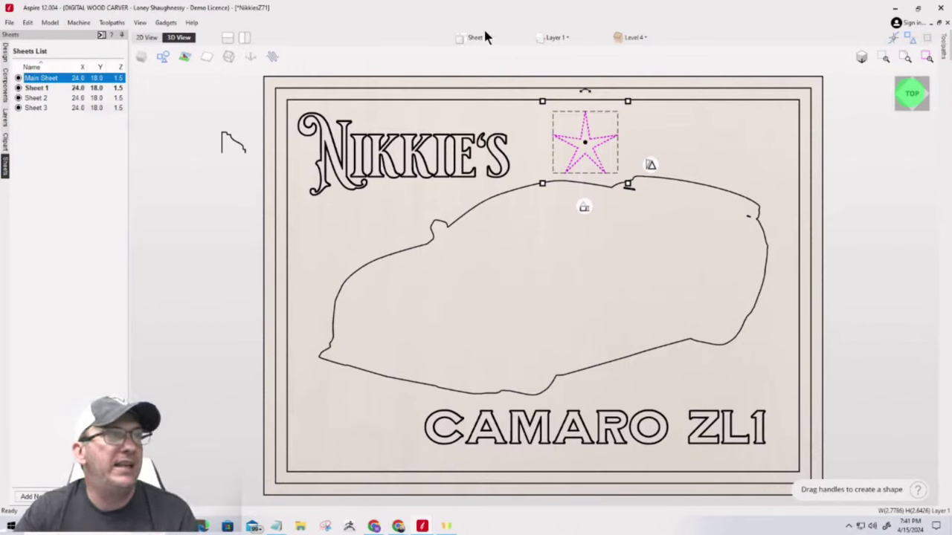
click(5, 58)
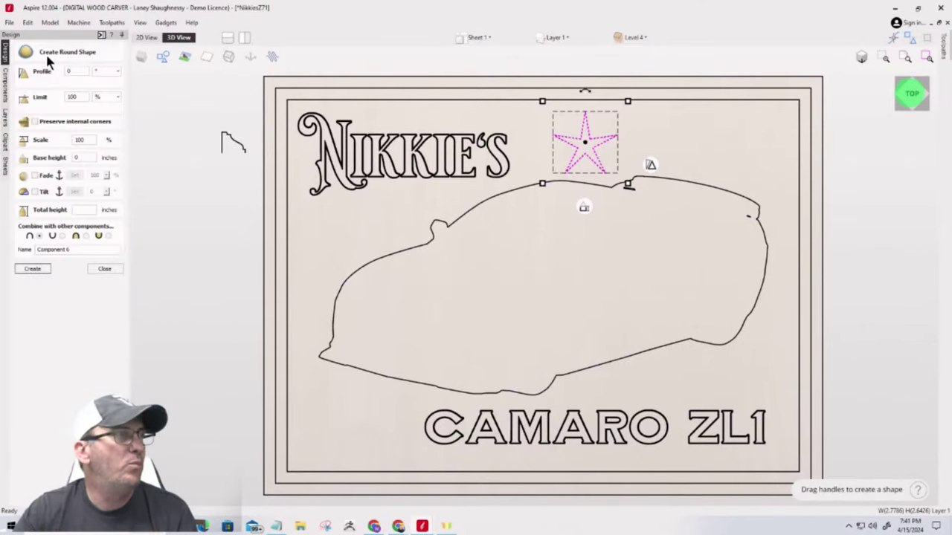
Step: Make the empty Main Sheet the active sheet and switch back to Sheet 1
click(489, 37)
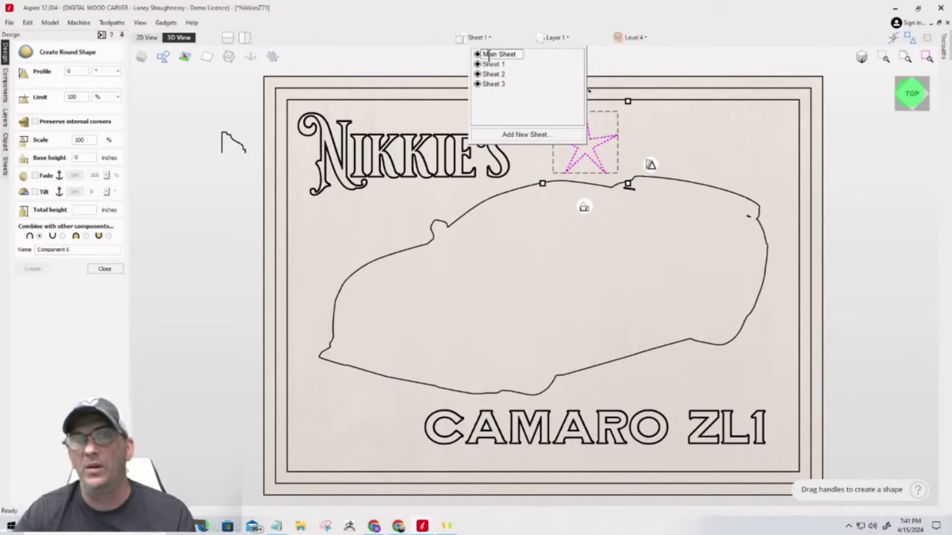
click(488, 55)
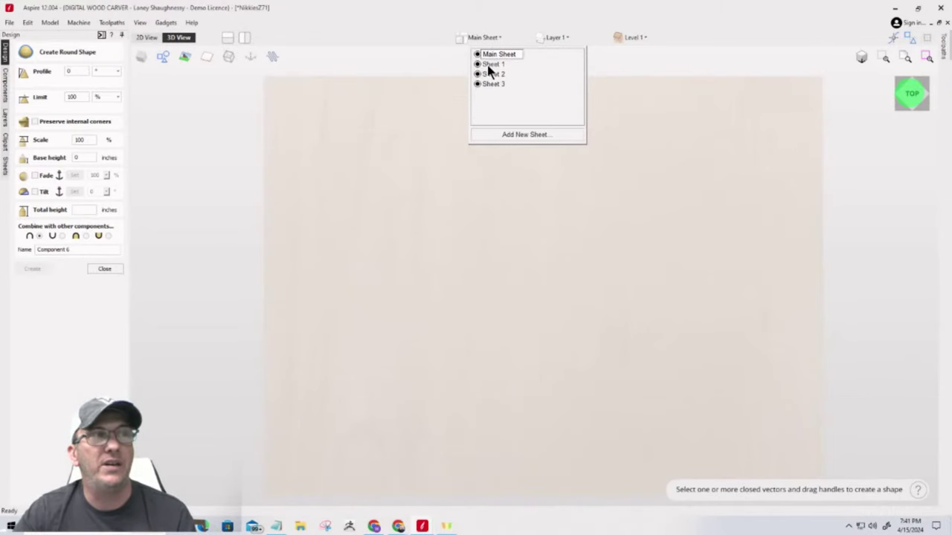
key(Return)
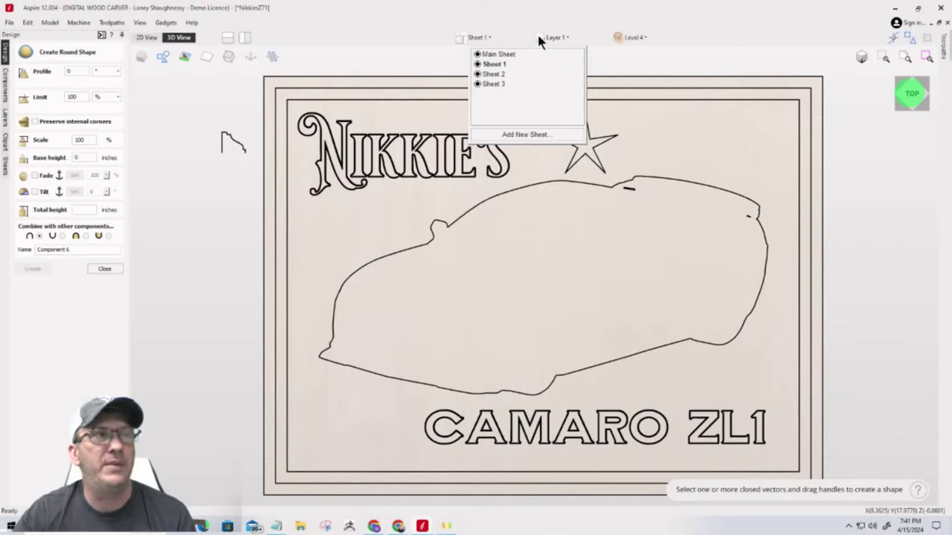
Step: Hide the visible Copy of Visible Model component in Level 4 and turn on the 3D model display
click(638, 41)
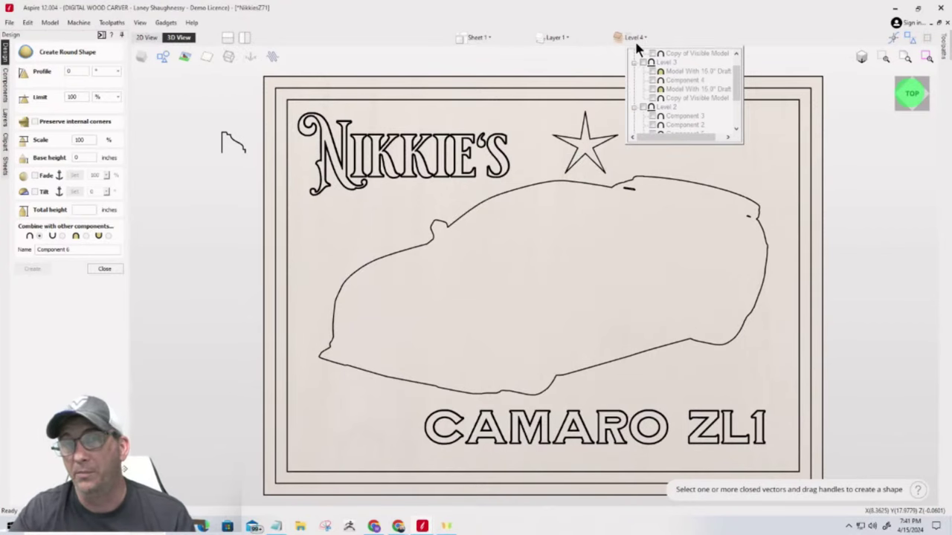
click(6, 75)
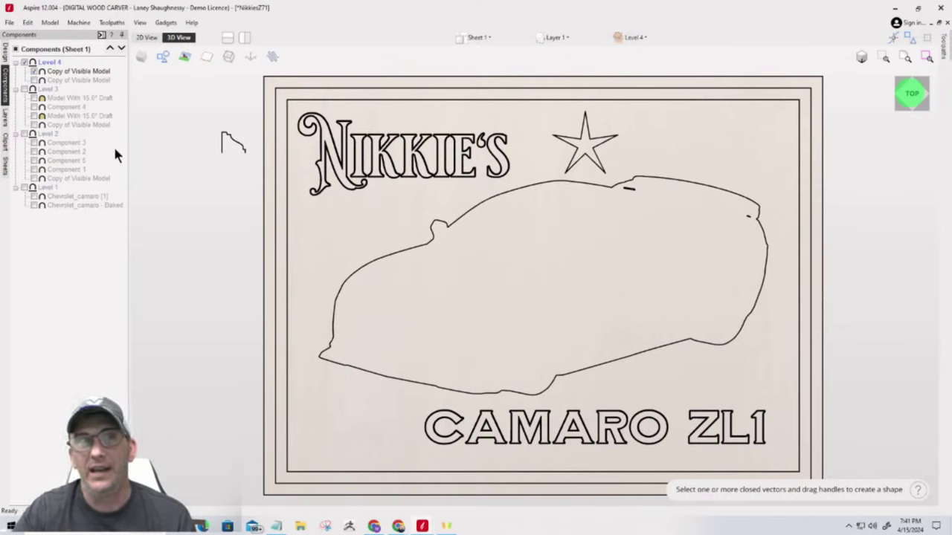
click(636, 37)
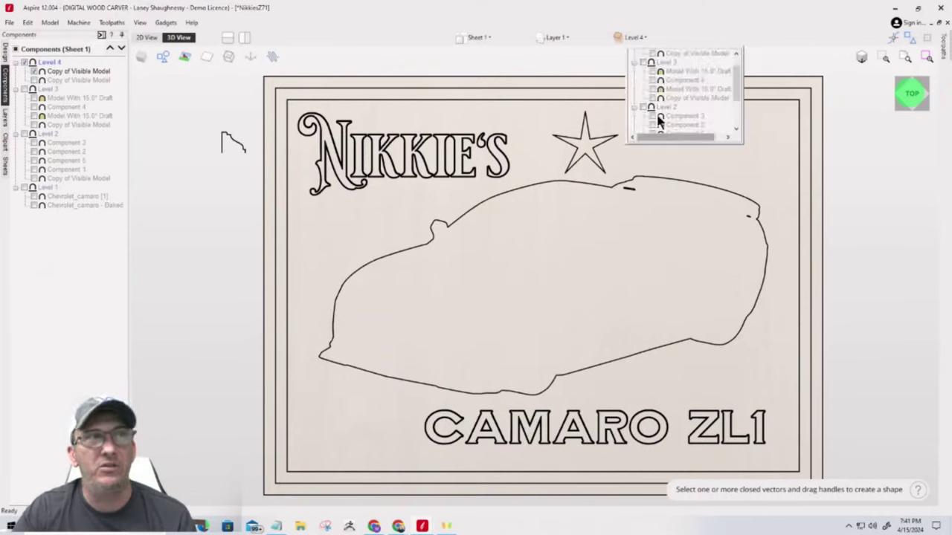
scroll(737, 87, up, 1)
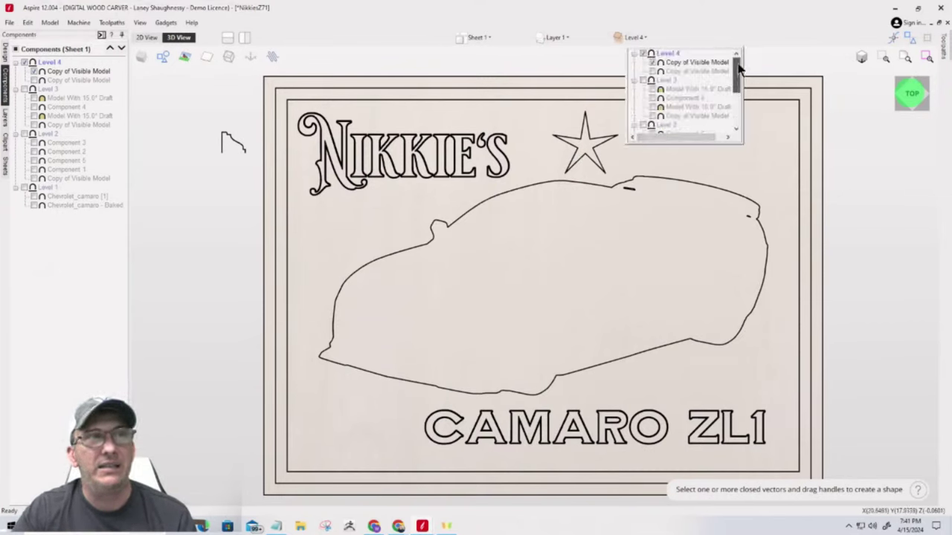
click(652, 63)
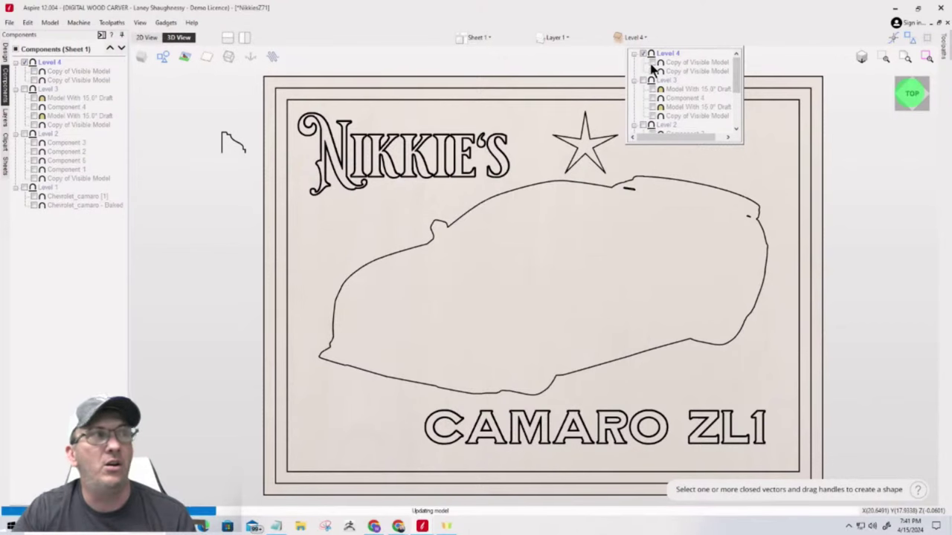
click(183, 40)
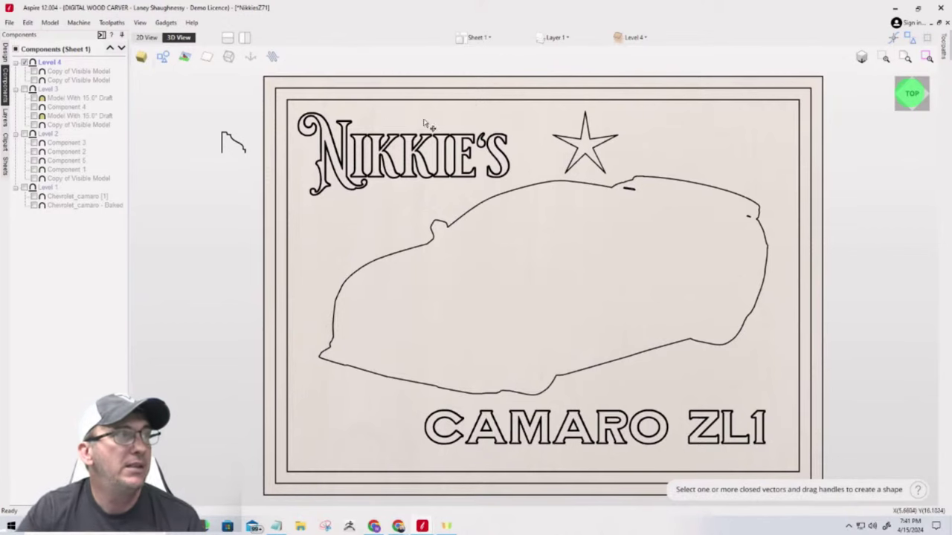
Step: Show the first Model With 15.0° Draft component in Level 3 and inspect the raised lettering from an isometric viewpoint
click(636, 39)
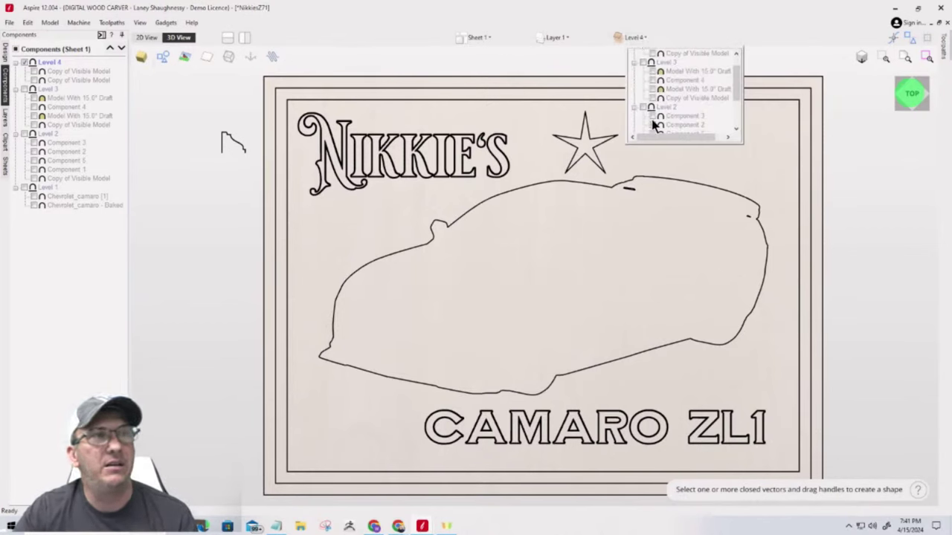
click(652, 71)
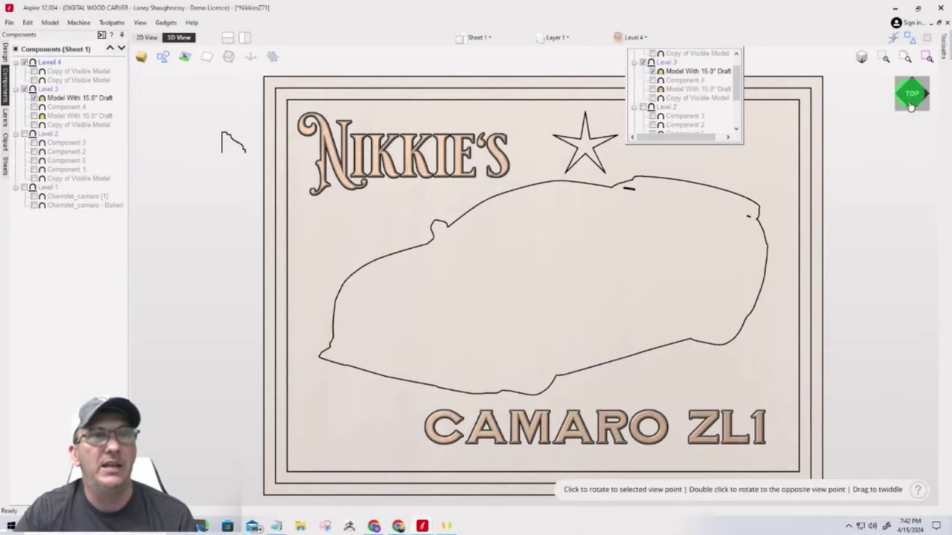
click(922, 74)
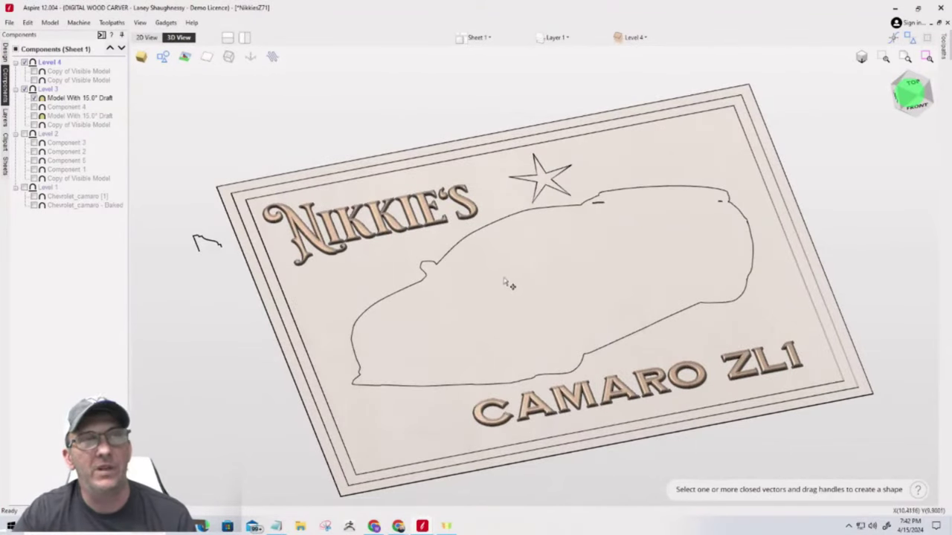
Step: Hide the Level 3 Model With 15.0° Draft component and show the first Copy of Visible Model in Level 4
click(632, 37)
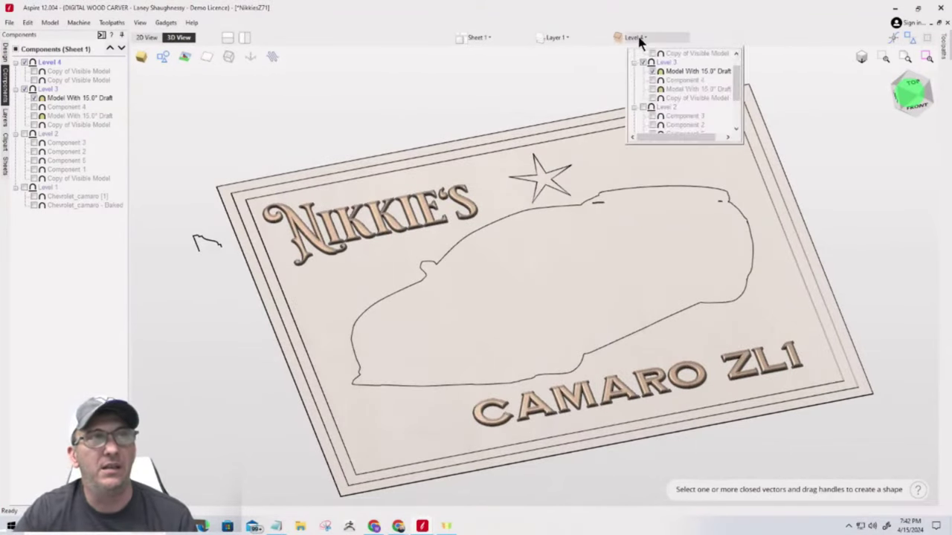
click(654, 105)
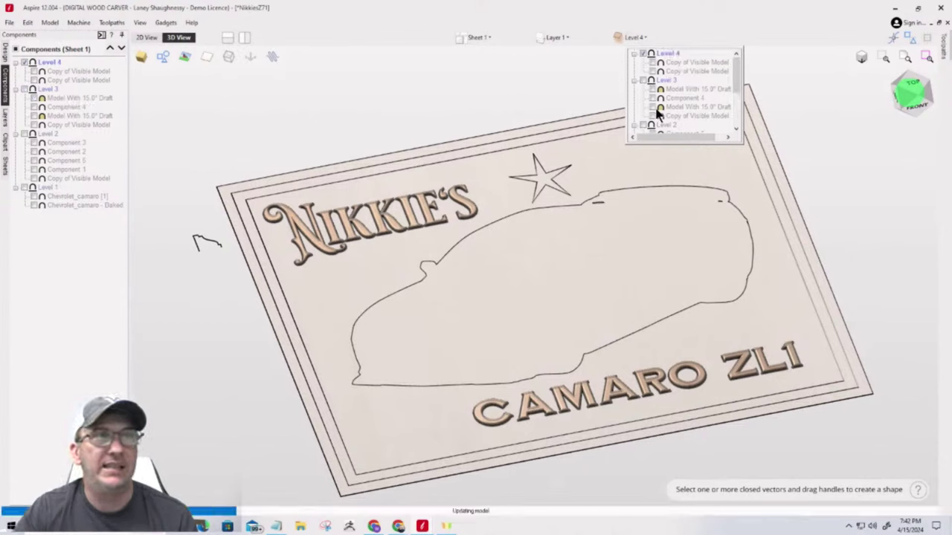
click(654, 65)
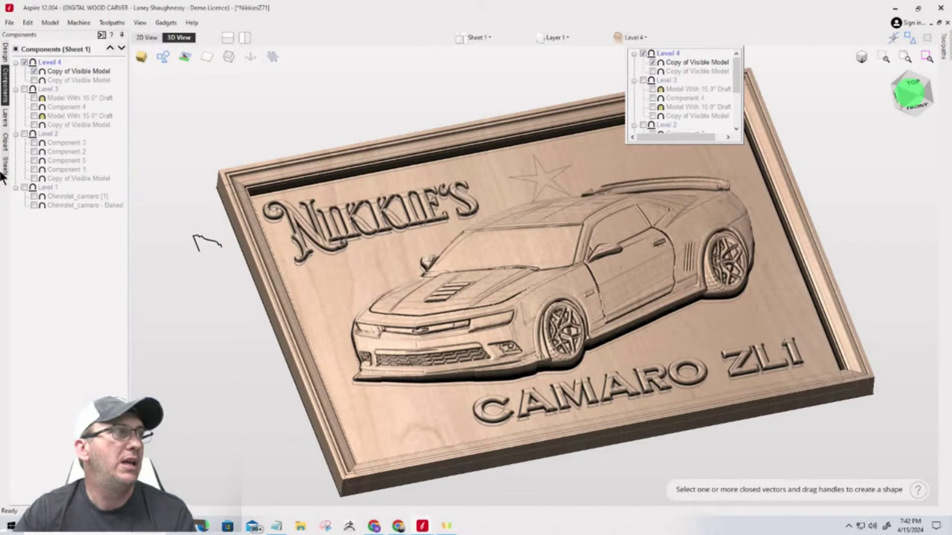
Step: Look through the job's layers, clipart and sheets, and close the Create Round Shape tool
click(6, 53)
click(5, 117)
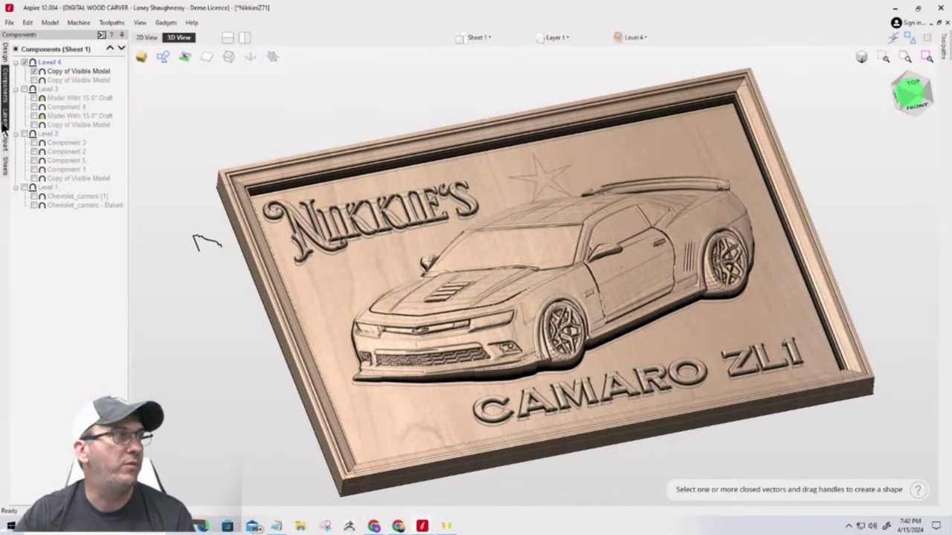
click(4, 145)
click(4, 169)
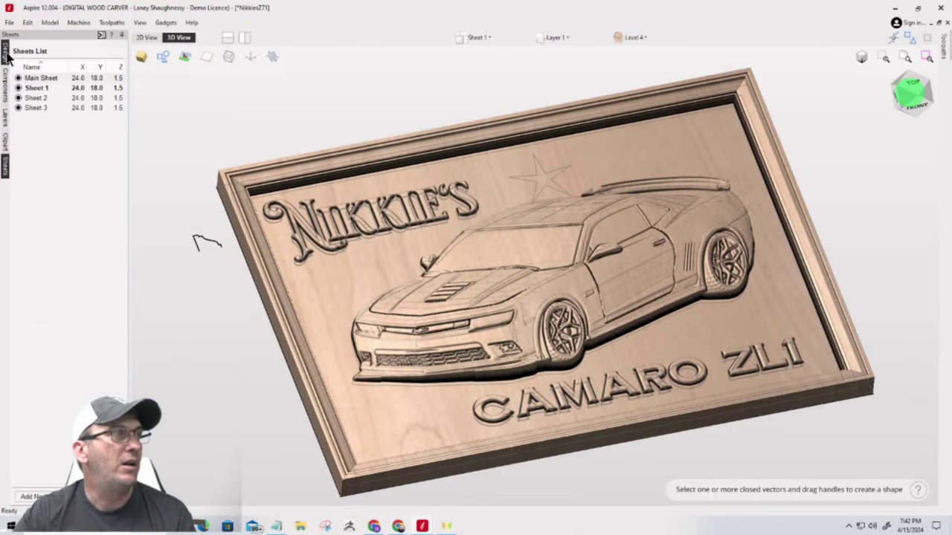
click(6, 54)
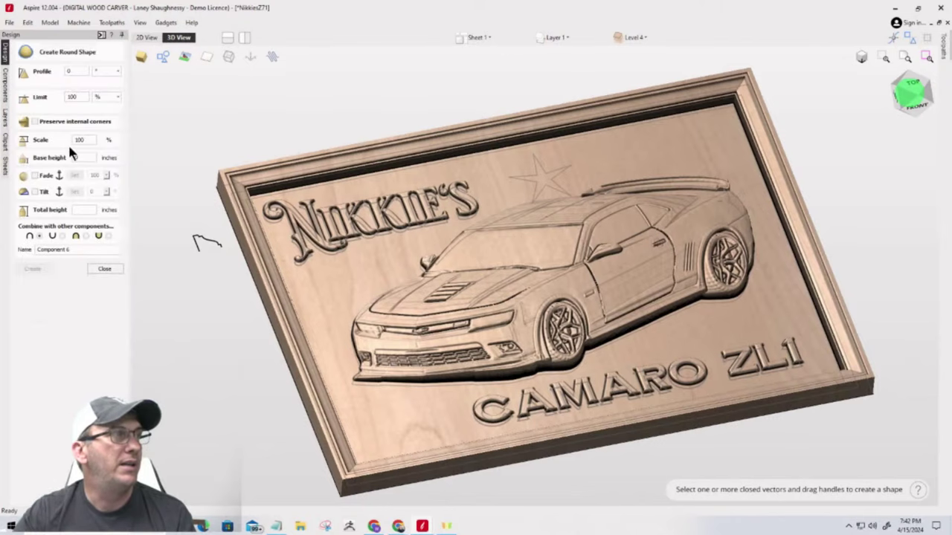
click(105, 269)
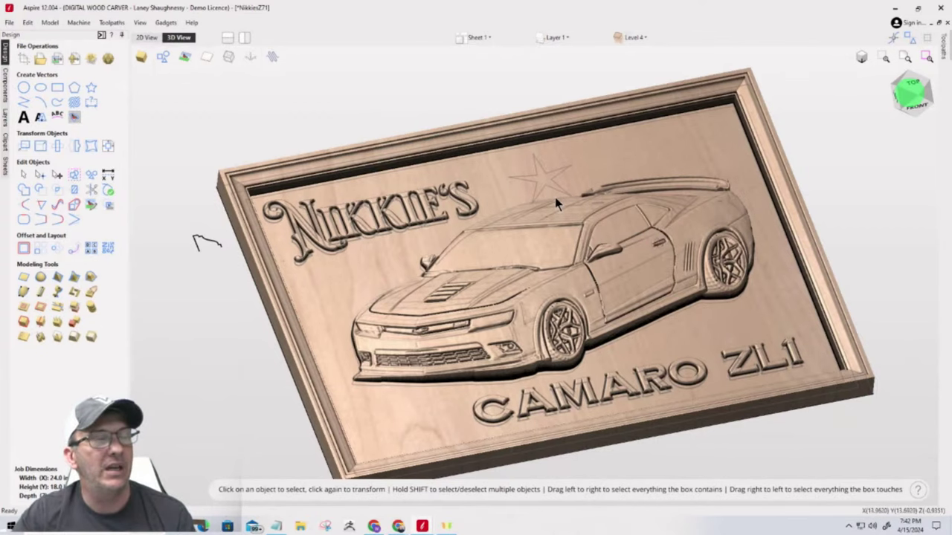
Step: Select the star above the car's roof and create a round shape from it with a base height of about 0.5869 inches
scroll(550, 195, up, 5)
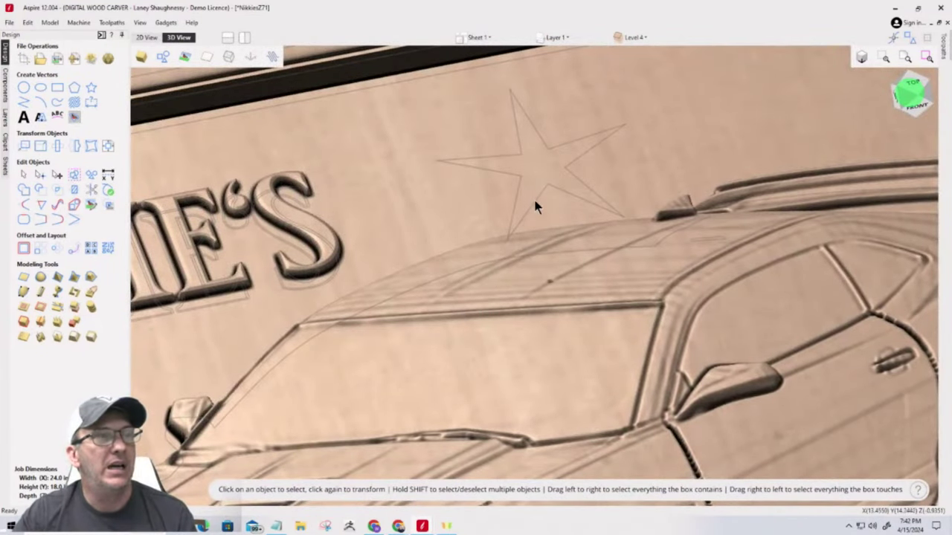
click(534, 200)
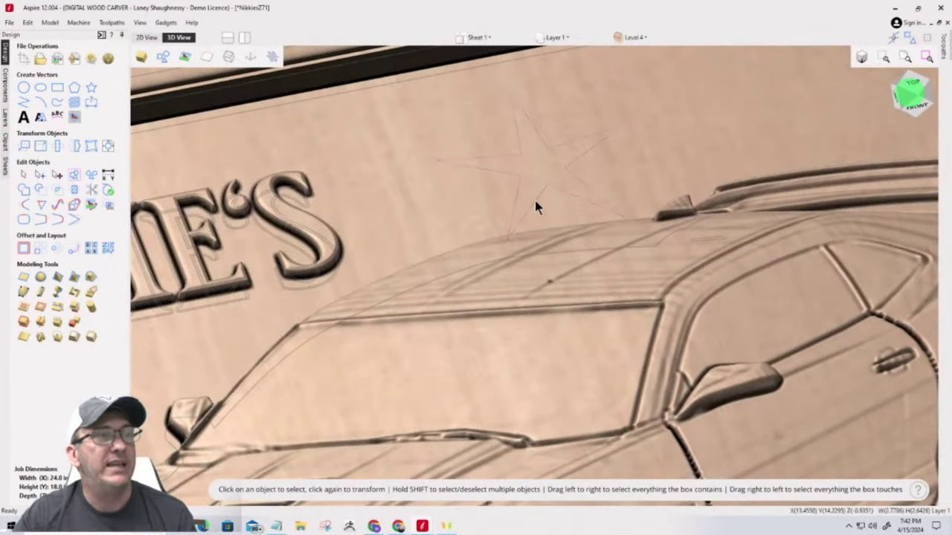
click(913, 89)
scroll(413, 175, up, 3)
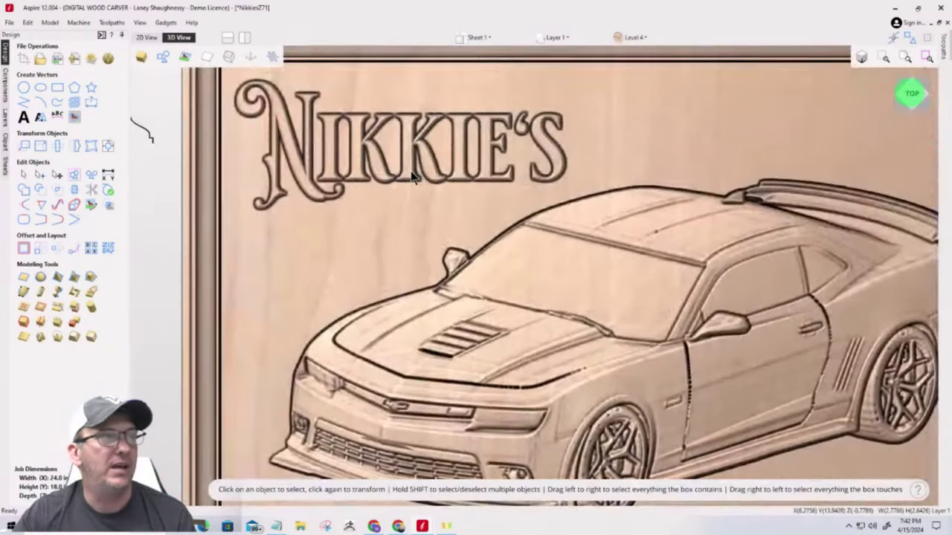
scroll(622, 176, up, 2)
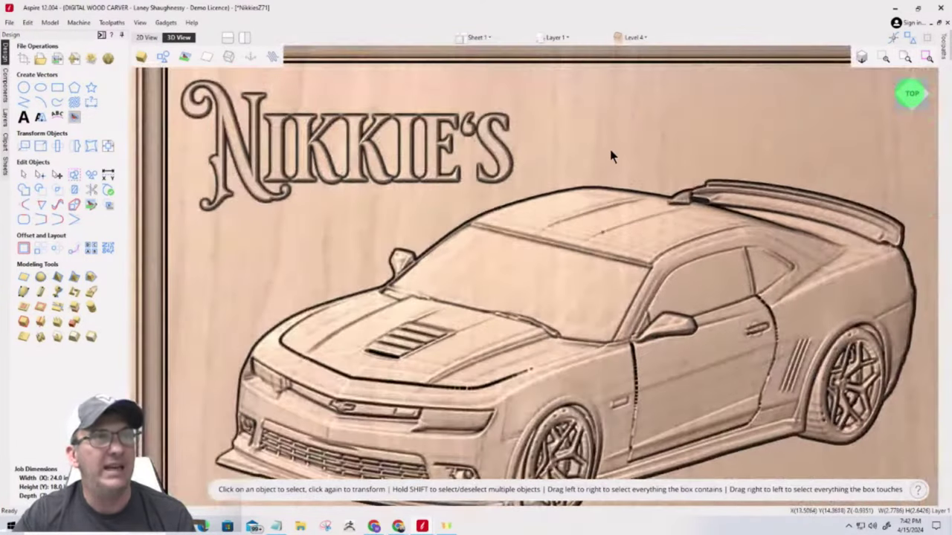
click(613, 149)
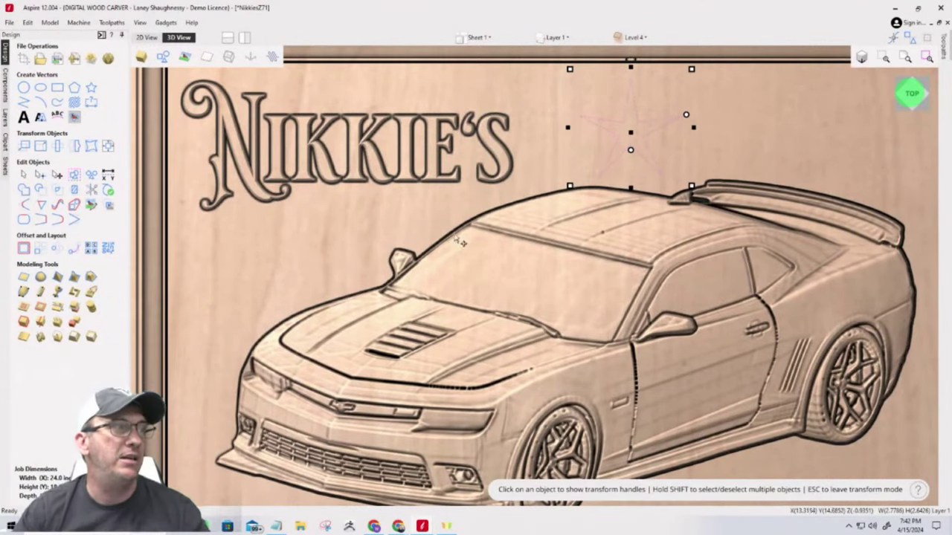
click(39, 280)
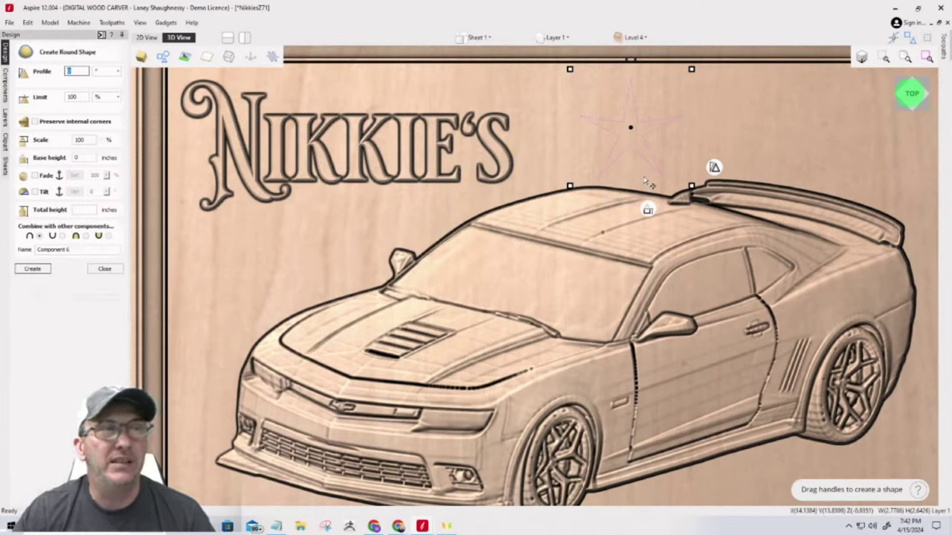
click(650, 211)
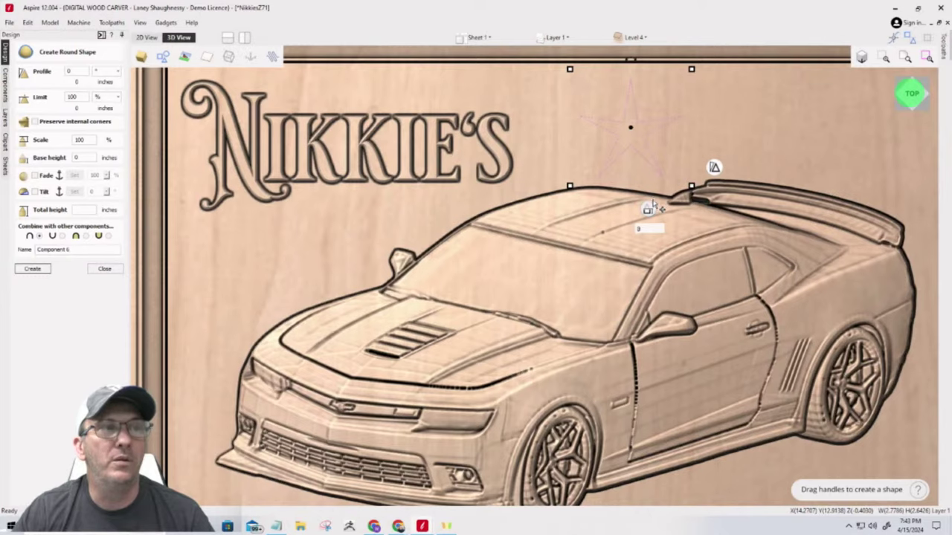
mouse_move(652, 204)
mouse_down()
mouse_move(649, 211)
mouse_move(657, 199)
mouse_up()
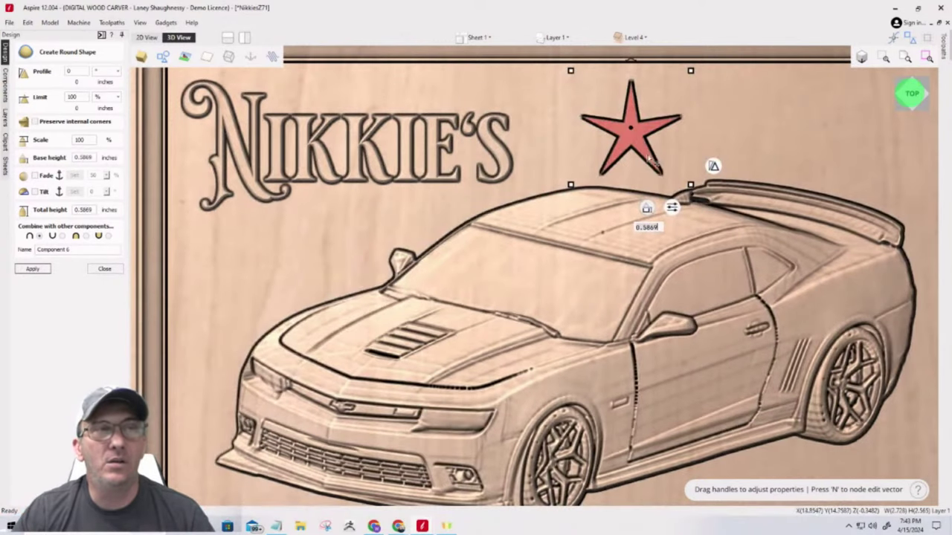
Step: Set the star's round profile to 9.1° and inspect the raised shape from an isometric viewpoint
click(717, 170)
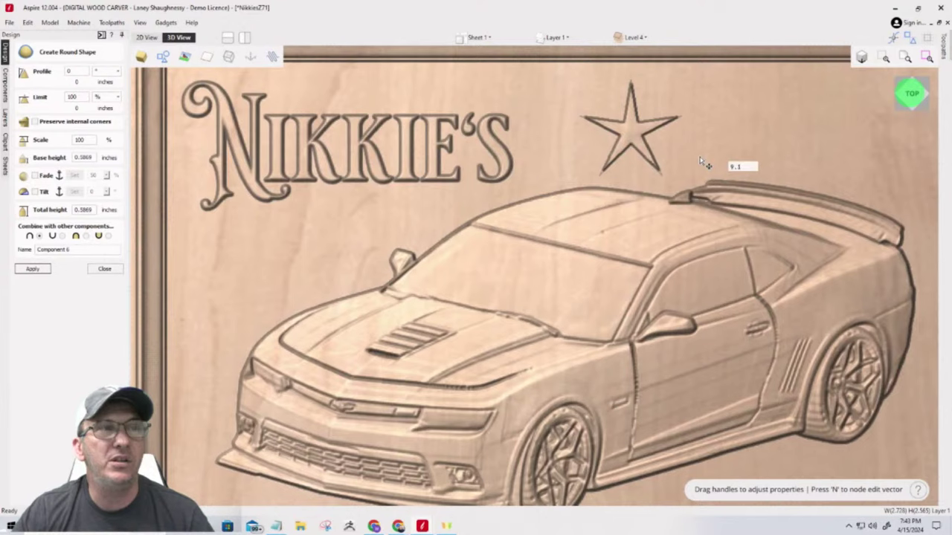
key(Return)
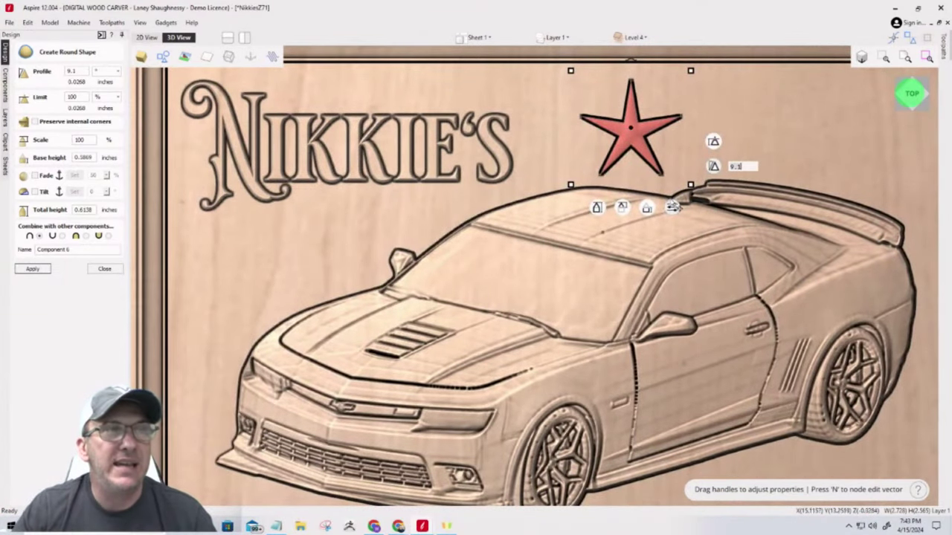
mouse_move(600, 209)
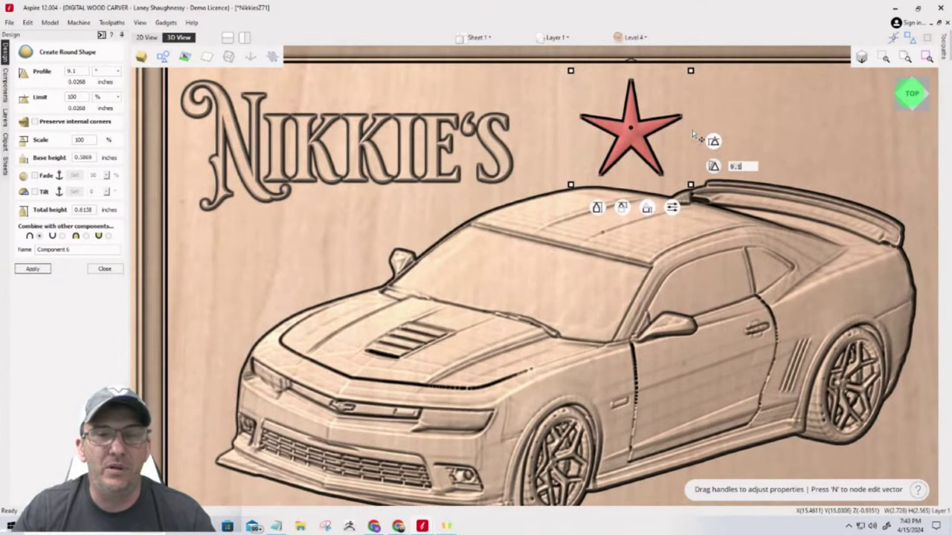
click(914, 97)
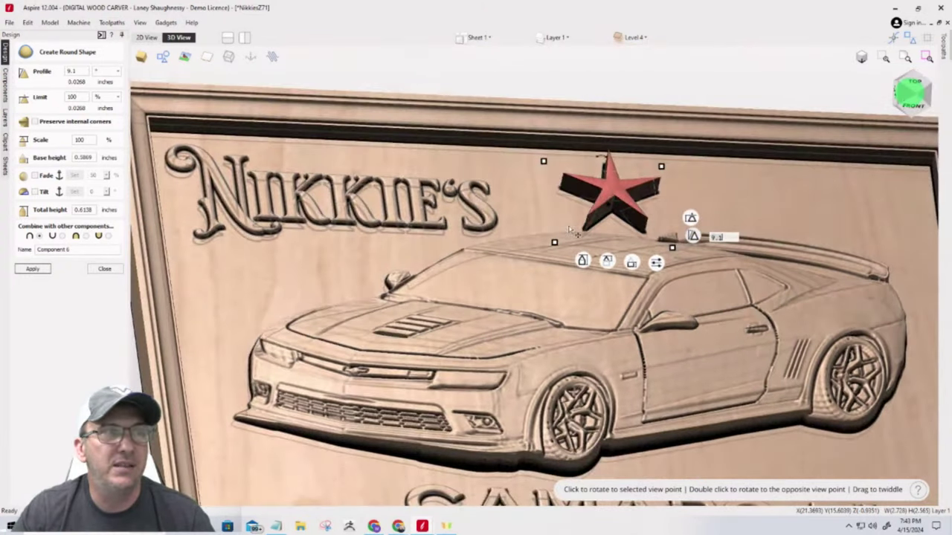
scroll(653, 235, up, 2)
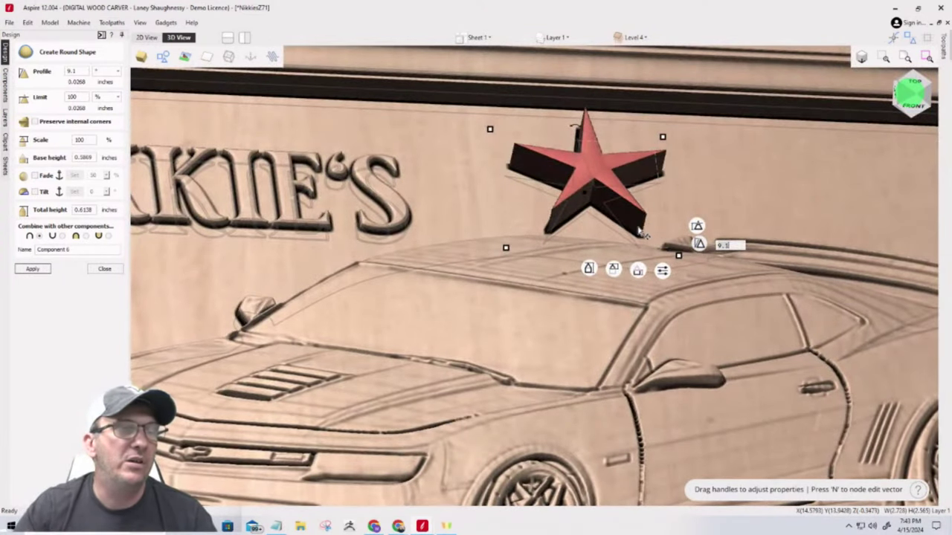
Step: Reduce the star's total height to about 0.2673 inches, then lower its base height to about 0.169 inches
mouse_move(588, 269)
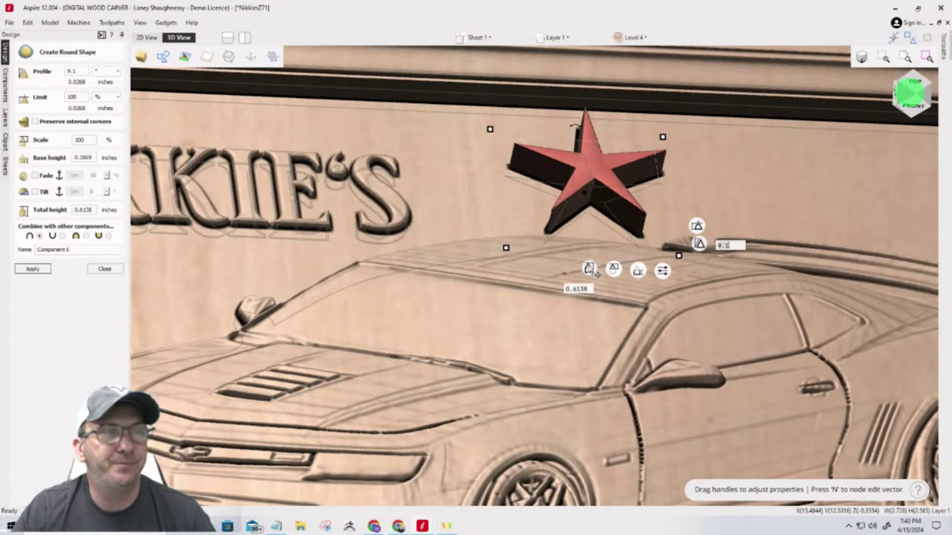
mouse_move(589, 269)
mouse_down()
mouse_move(591, 276)
mouse_move(592, 256)
mouse_move(587, 284)
mouse_up()
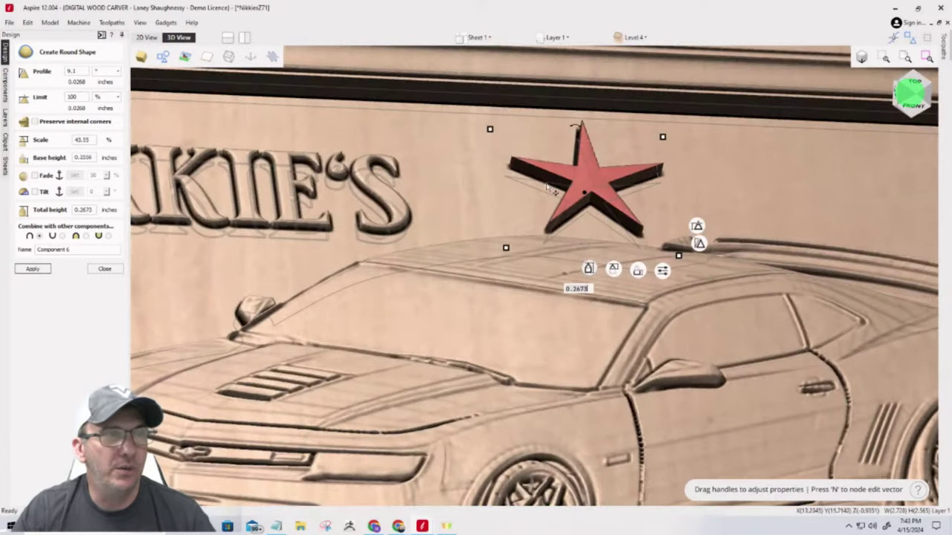
mouse_move(614, 273)
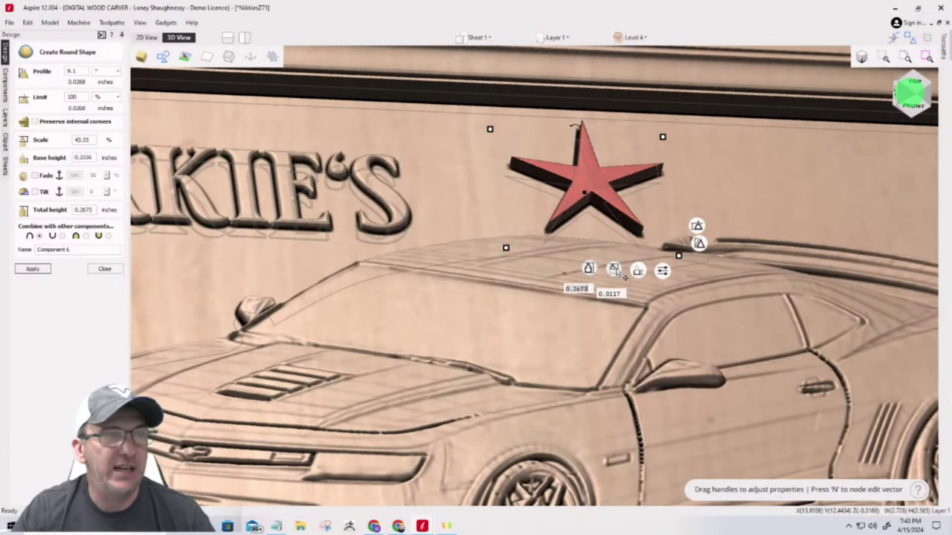
mouse_move(642, 278)
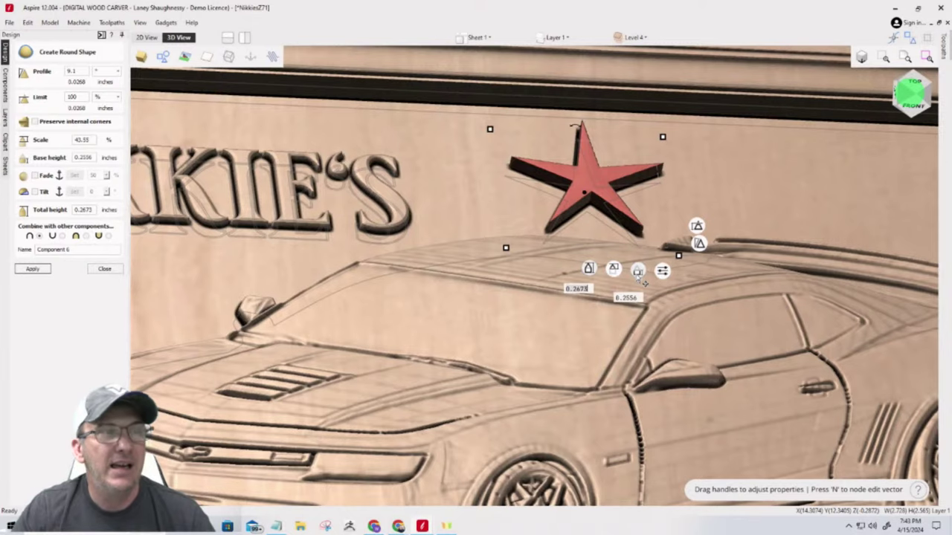
mouse_move(642, 279)
mouse_down()
mouse_move(641, 287)
mouse_move(633, 276)
mouse_up()
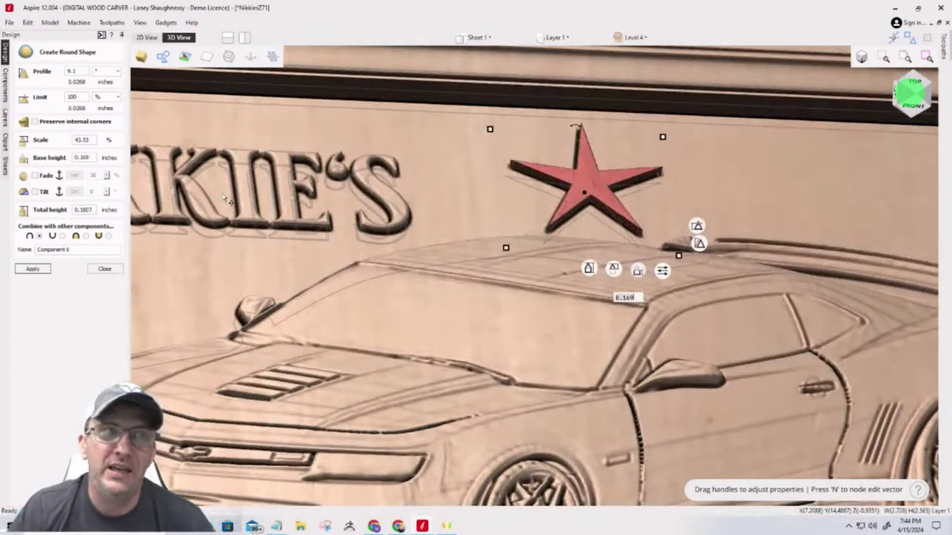
Step: Review the star's combine, fade, tilt and appearance options, and close the Create Round Shape tool
click(661, 271)
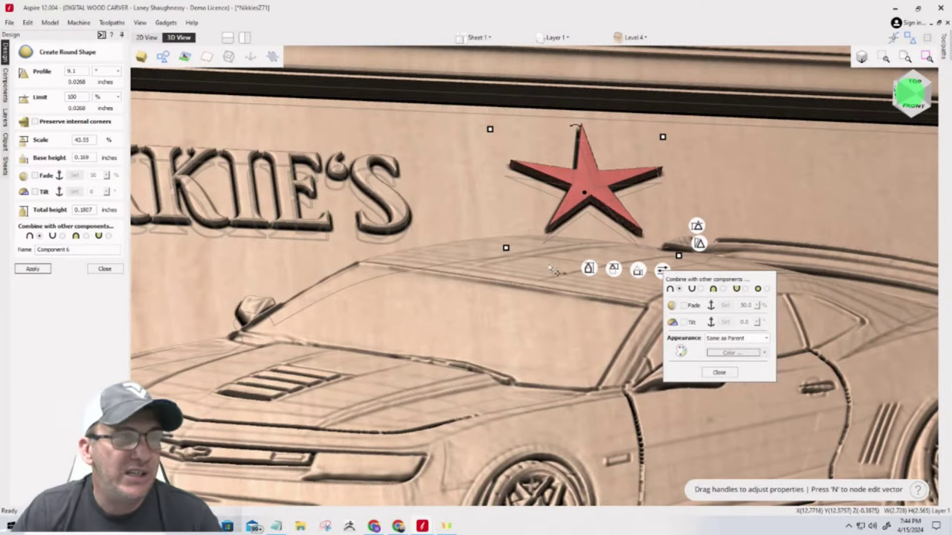
mouse_move(702, 246)
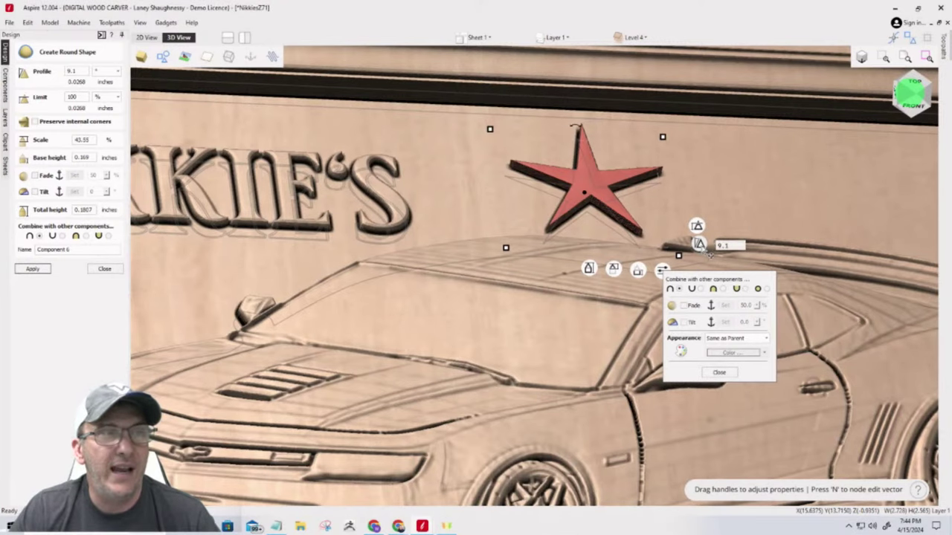
drag(709, 254, 703, 250)
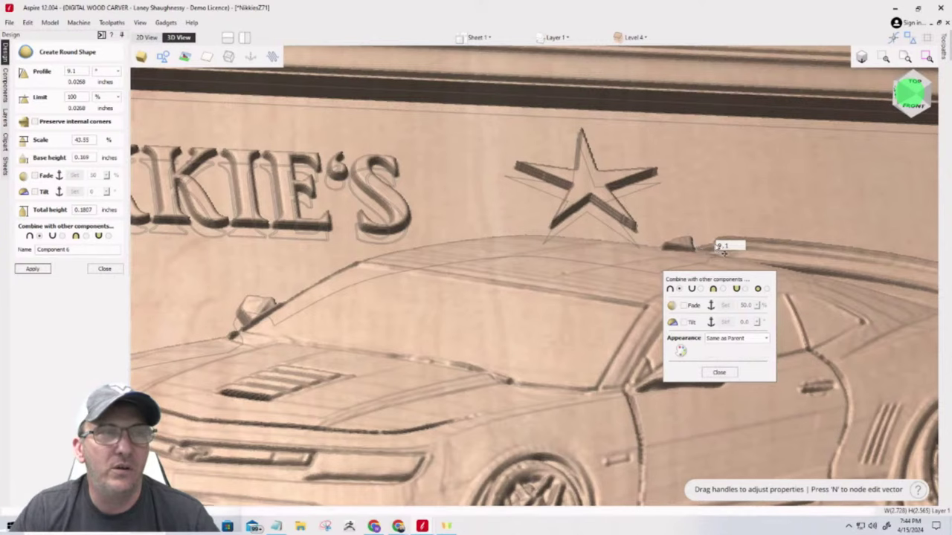
click(715, 374)
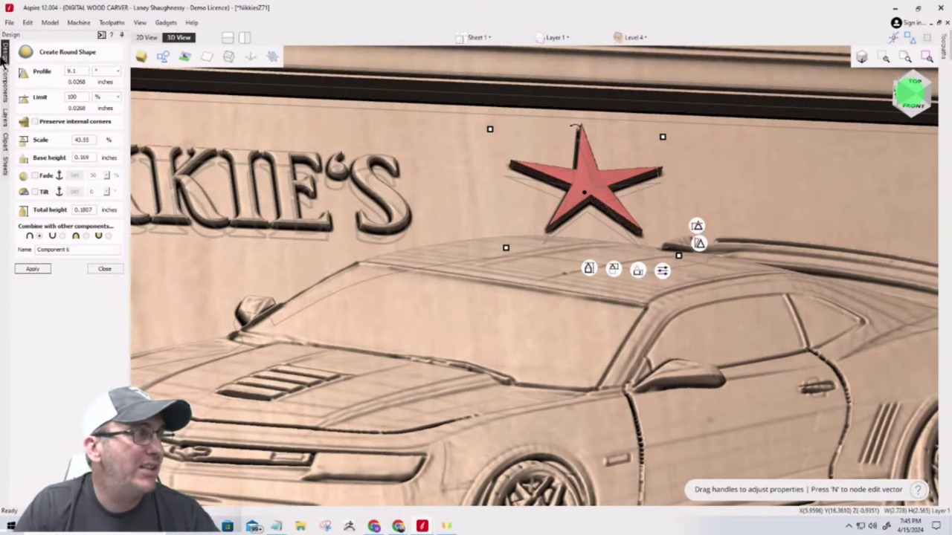
click(105, 269)
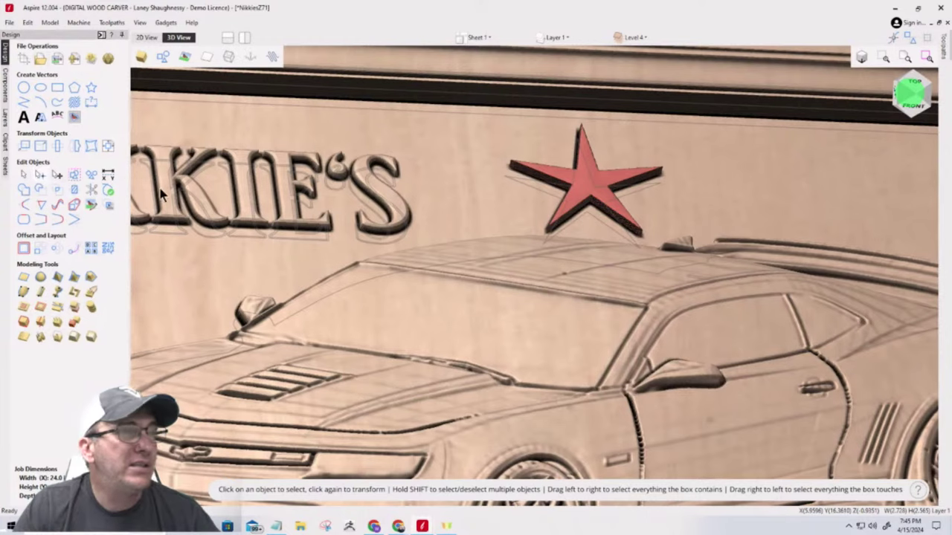
Step: Node-edit the star's vector, pulling its upper inner corners outward and its right tip inward to reshape the component
key(n)
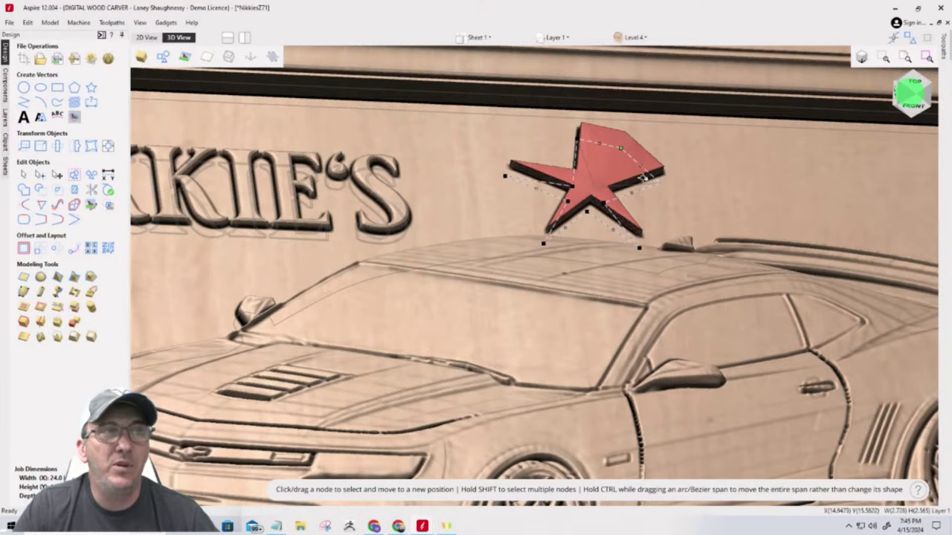
drag(644, 176, 627, 177)
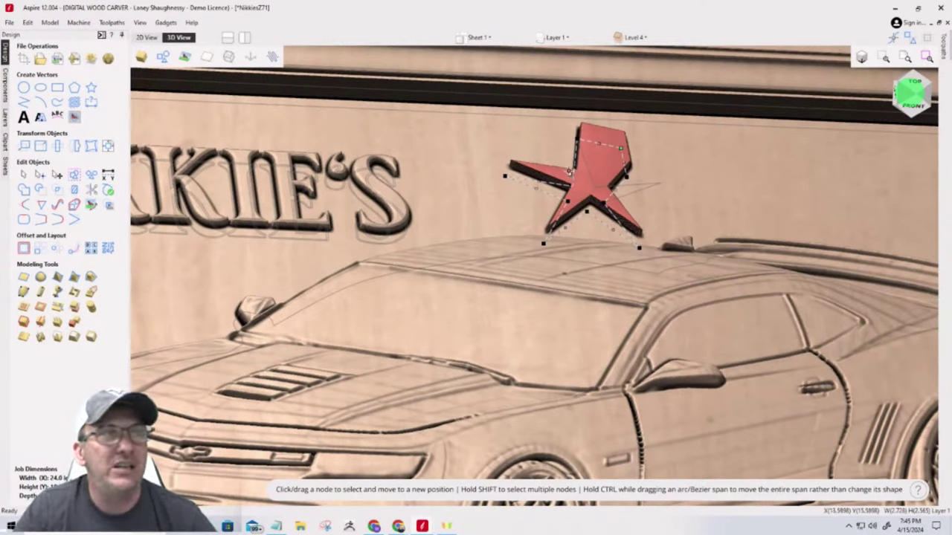
click(534, 119)
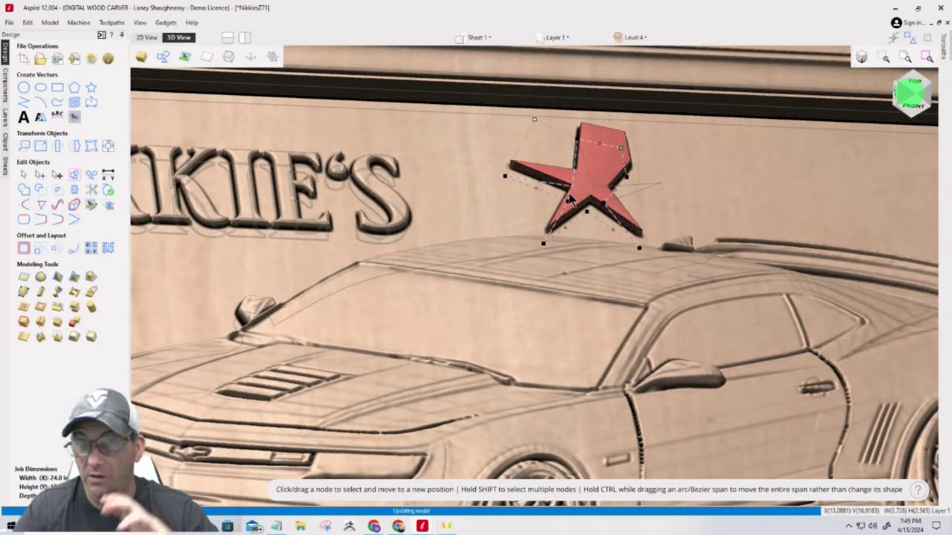
drag(534, 120, 538, 142)
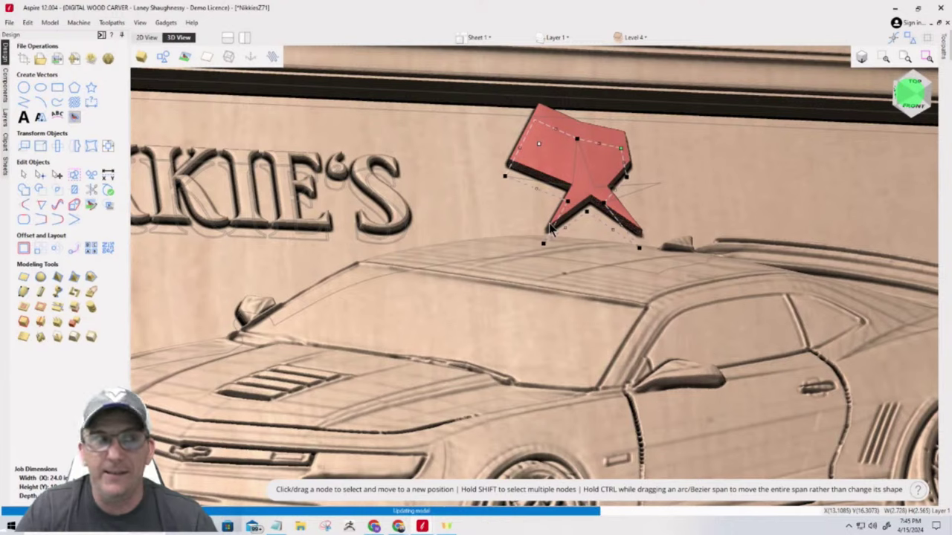
click(549, 150)
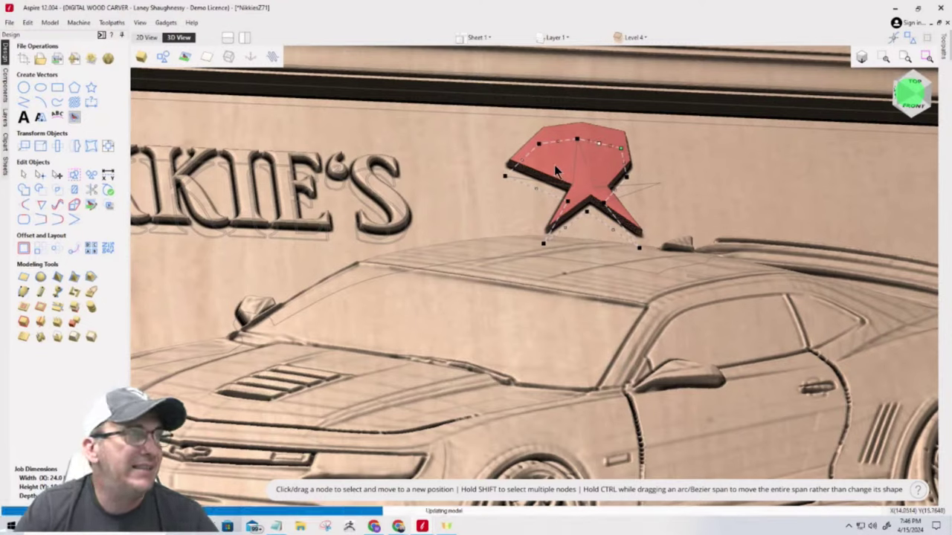
Step: Inspect the reshaped star from the top and undo the last node edit
click(917, 90)
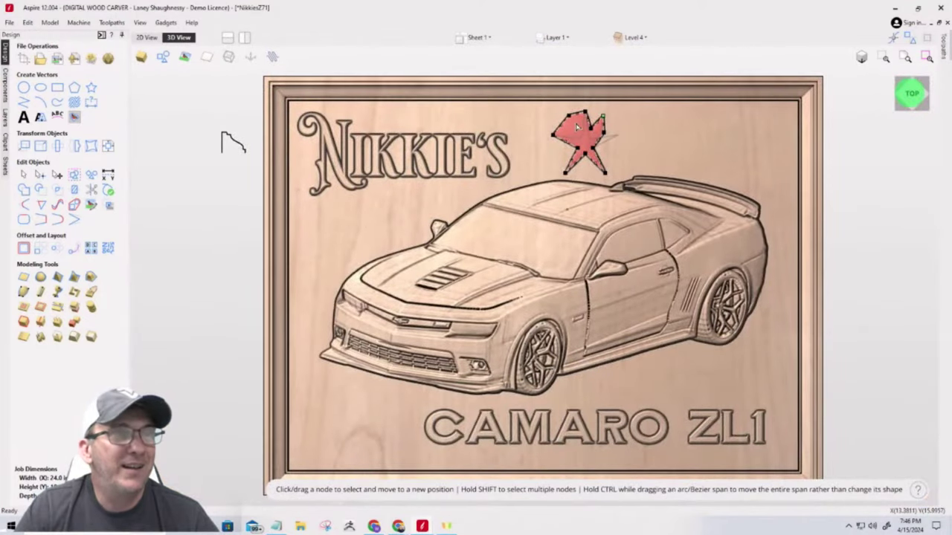
scroll(576, 127, up, 4)
scroll(606, 181, down, 3)
scroll(609, 179, up, 5)
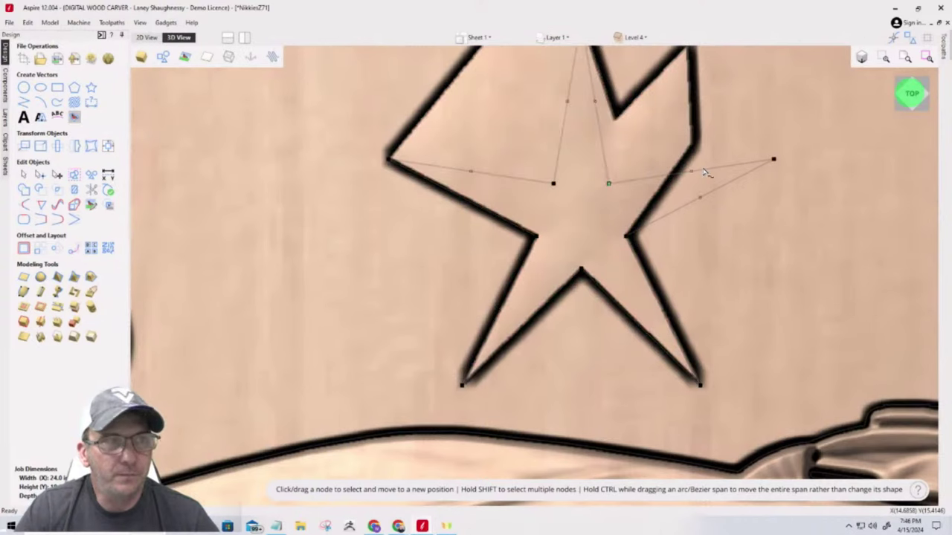
scroll(681, 188, down, 3)
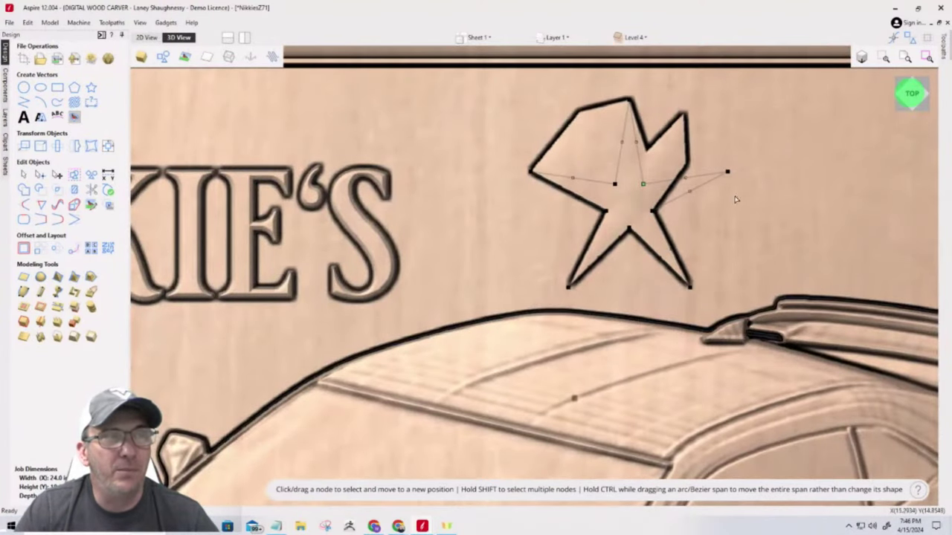
scroll(713, 190, up, 3)
scroll(710, 178, up, 2)
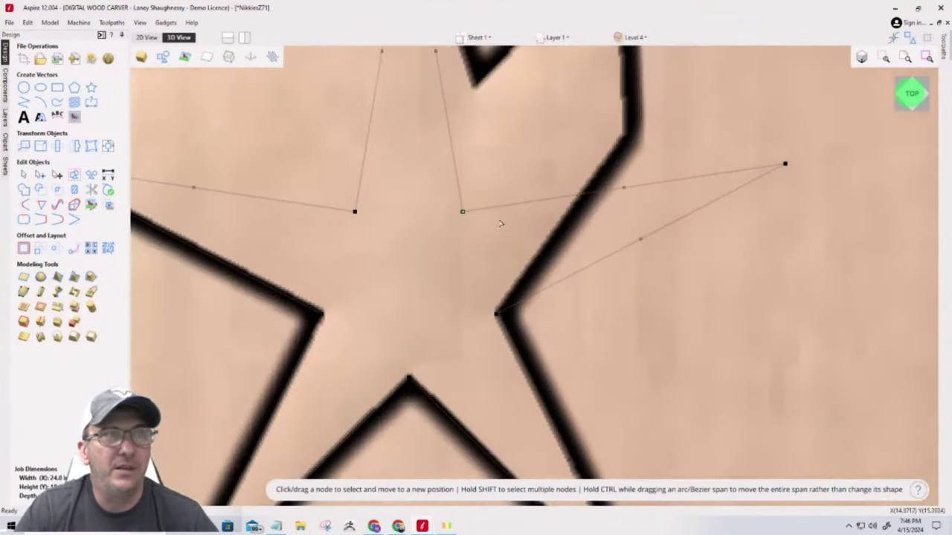
scroll(659, 218, down, 3)
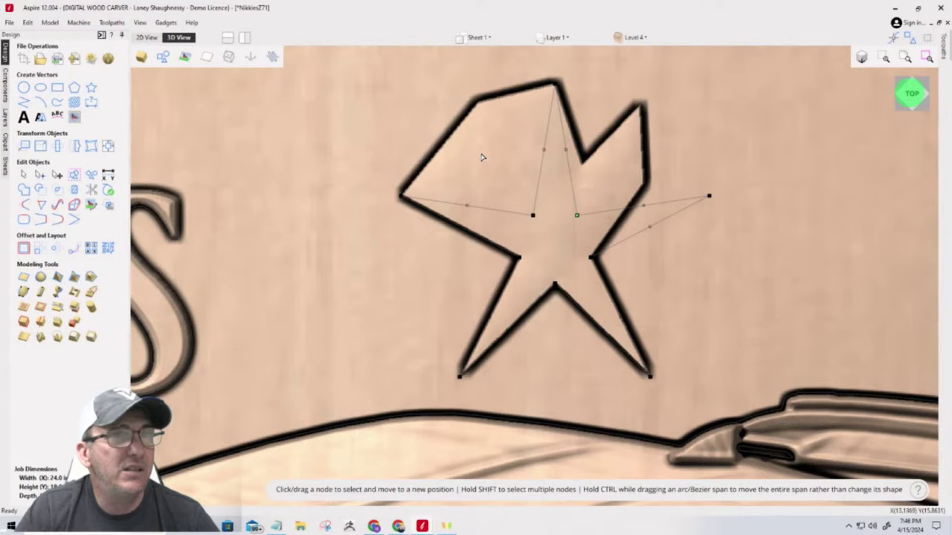
click(27, 23)
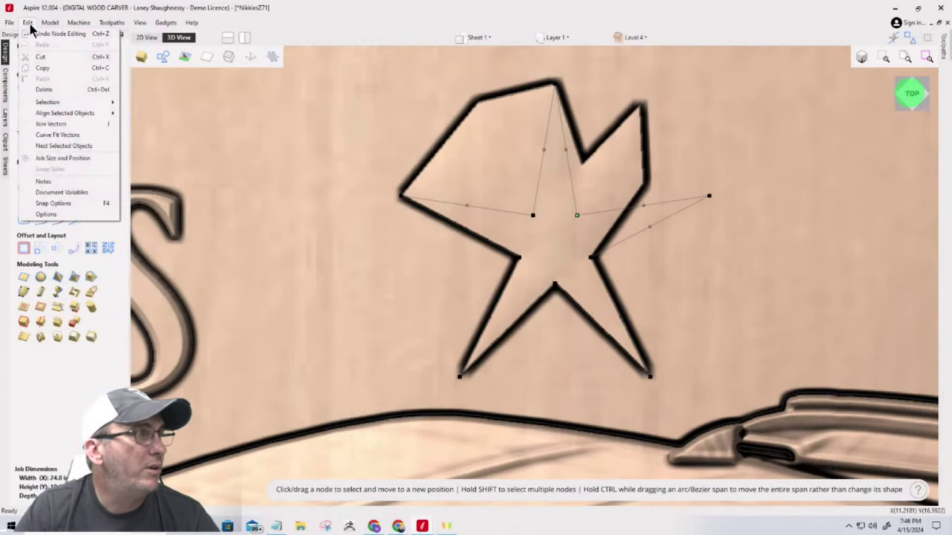
click(40, 35)
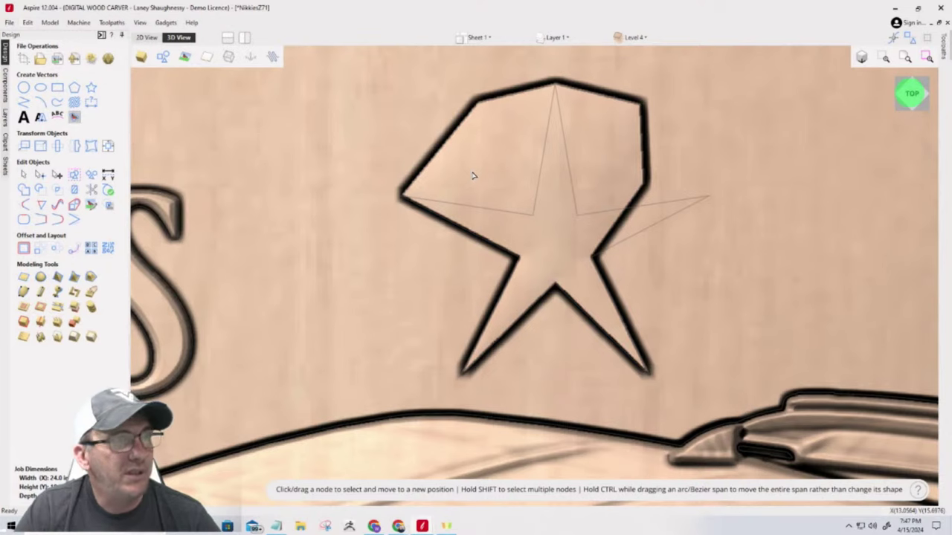
Step: Open Create Round Shape for the star vector, switch to the reshaped star component's settings, and close the tool
click(536, 210)
click(33, 163)
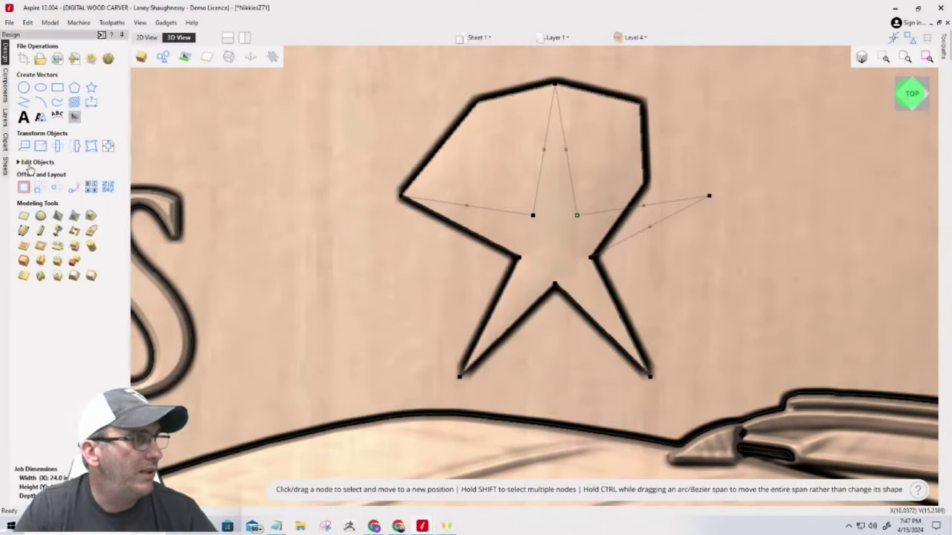
click(41, 216)
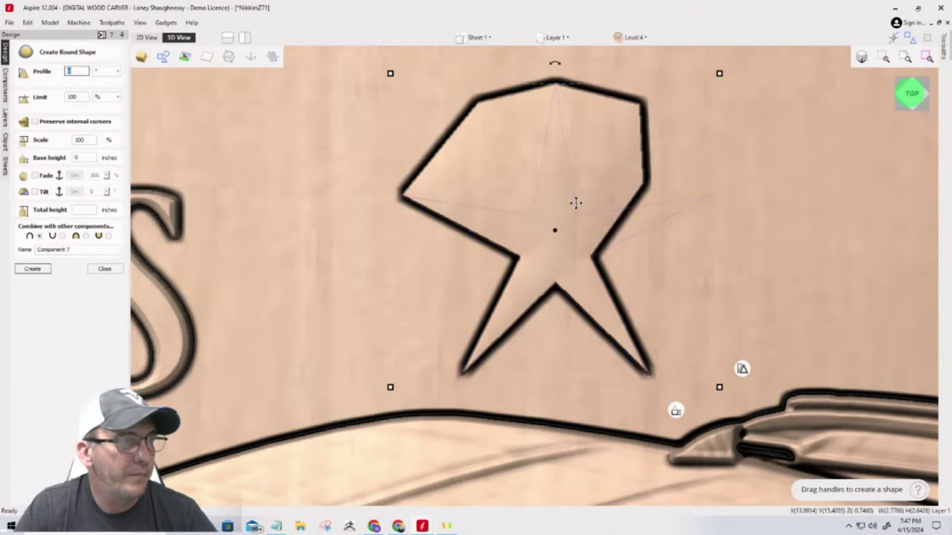
click(490, 171)
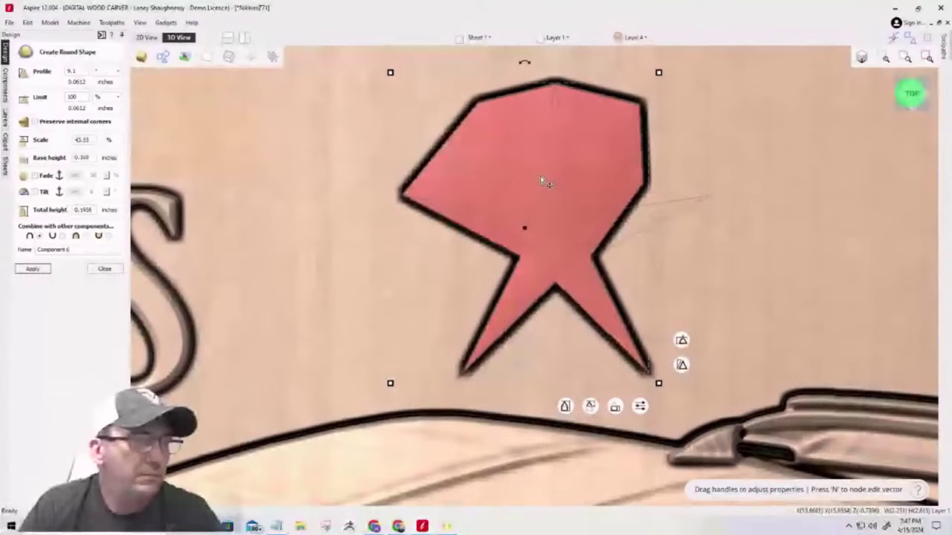
key(Escape)
Step: Delete the reshaped star component and its star vector from the area above the car
click(602, 141)
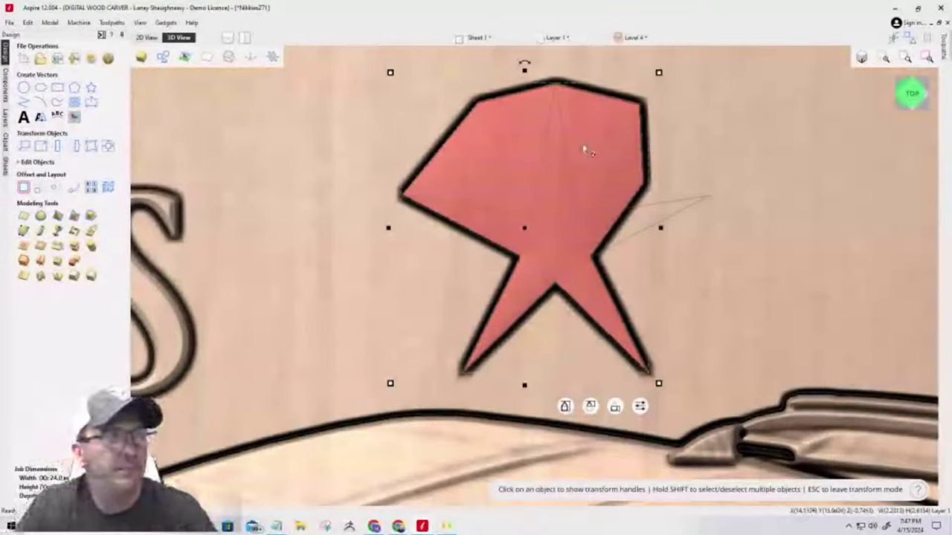
key(Delete)
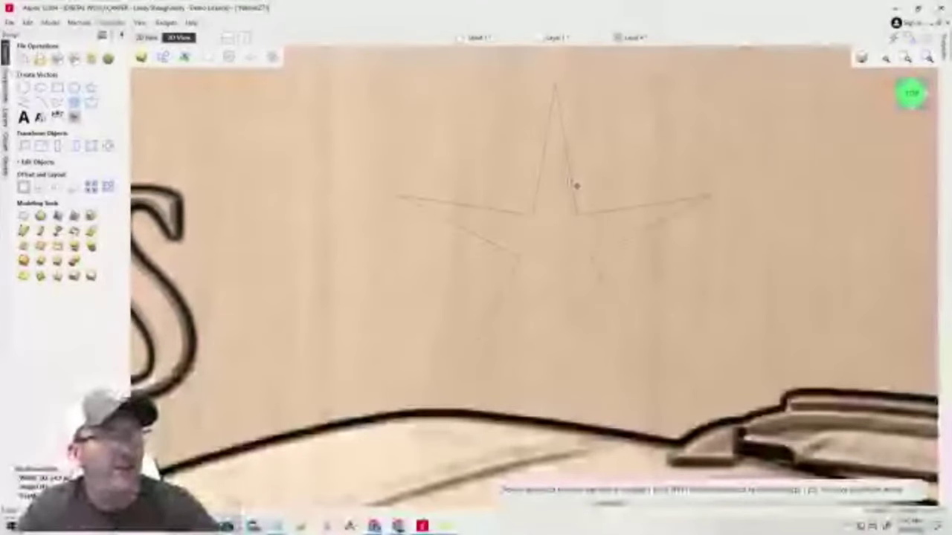
click(574, 184)
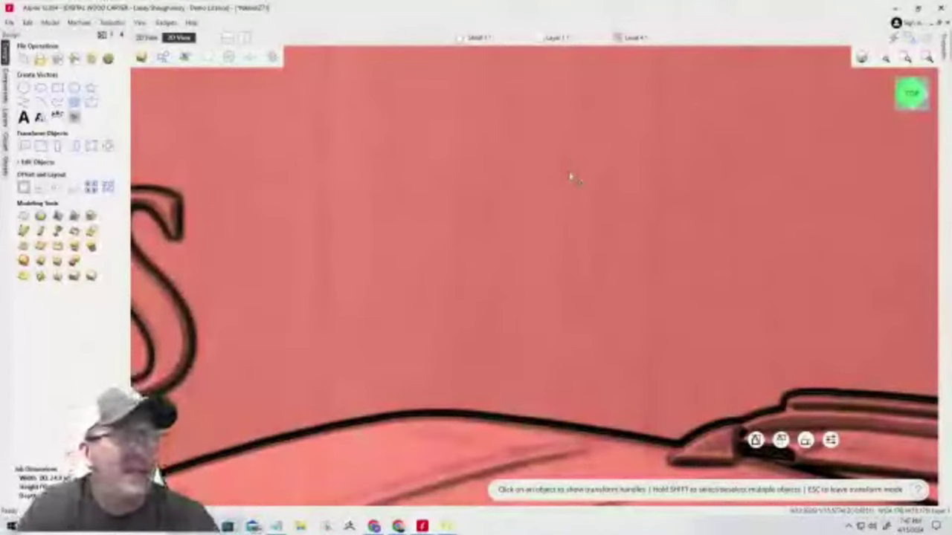
Step: Switch to the 2D view and look over the sign and the job's list of sheets
click(147, 37)
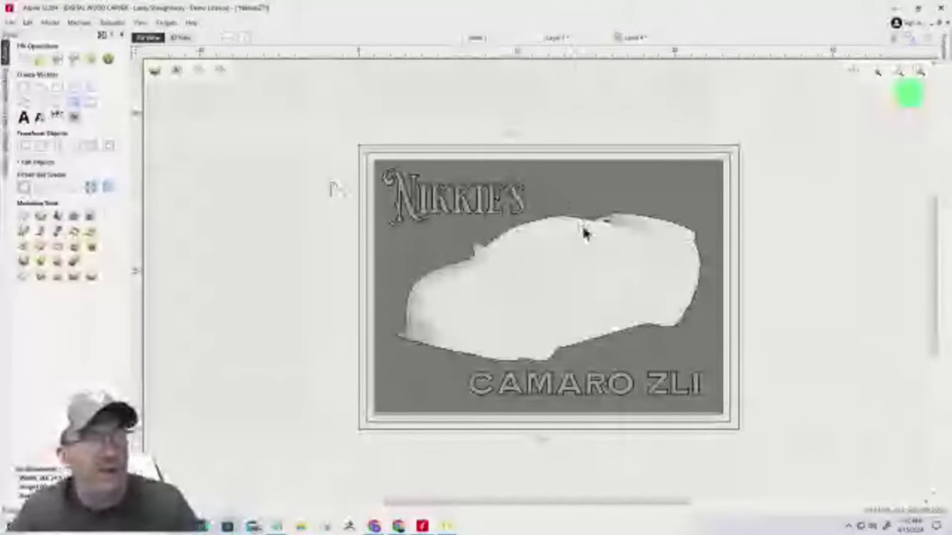
scroll(584, 233, up, 3)
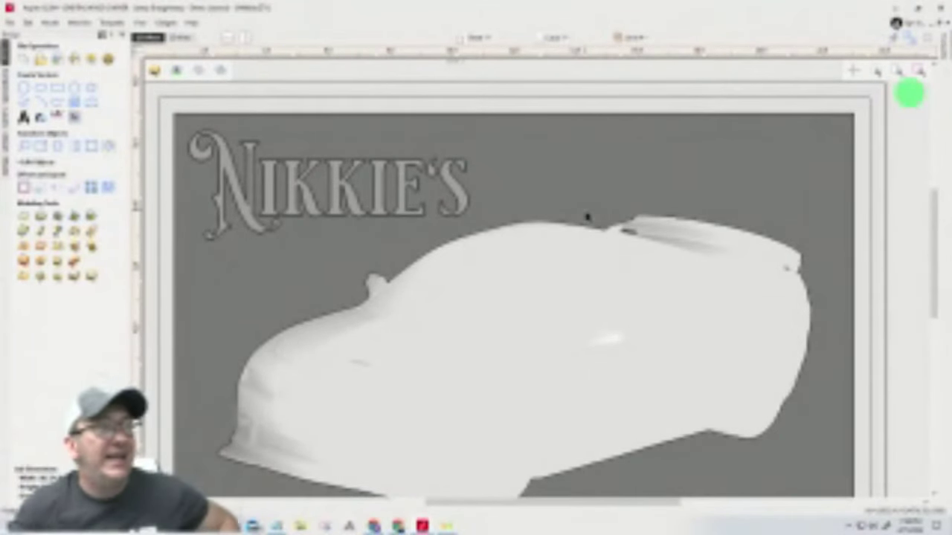
scroll(571, 191, down, 3)
scroll(454, 305, up, 3)
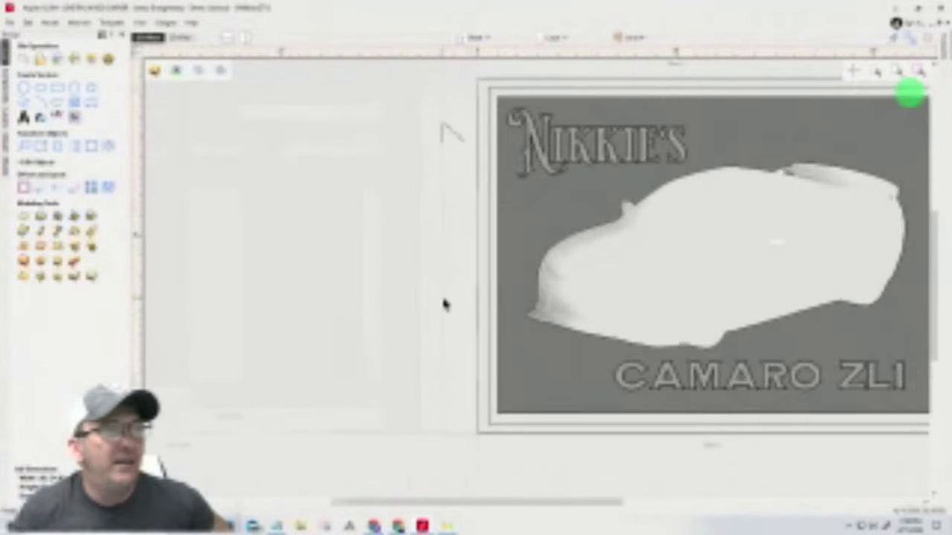
scroll(474, 312, down, 2)
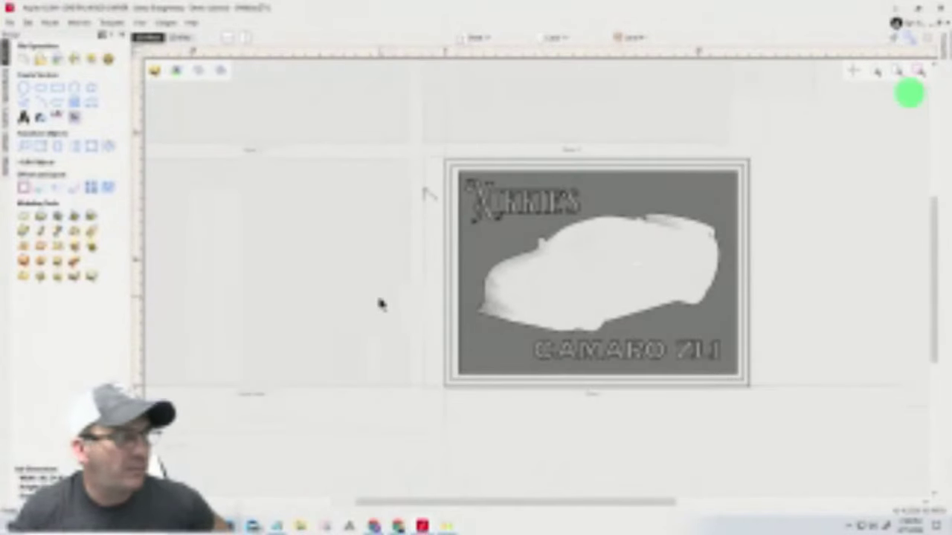
click(481, 38)
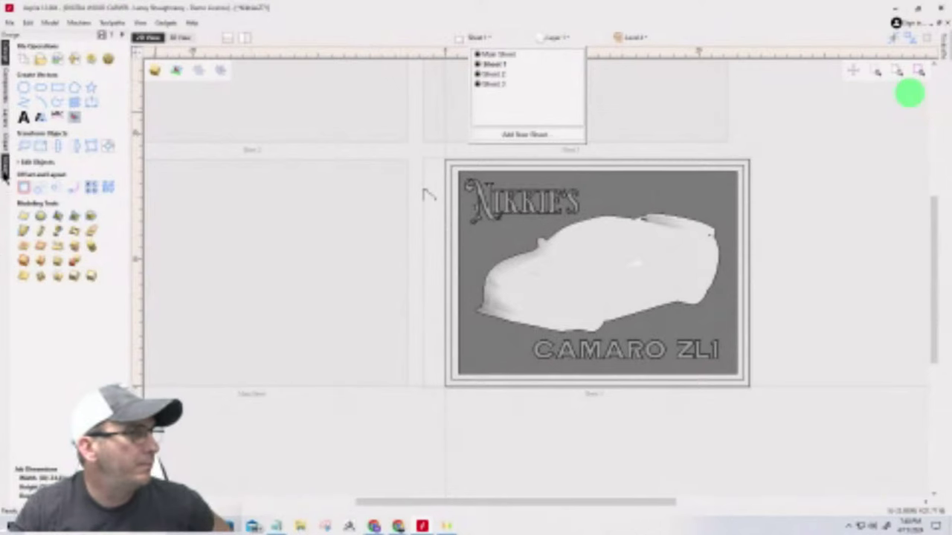
Step: Delete Sheet 3, Sheet 2 and Main Sheet, keeping only Sheet 1 in the job
click(5, 168)
click(37, 108)
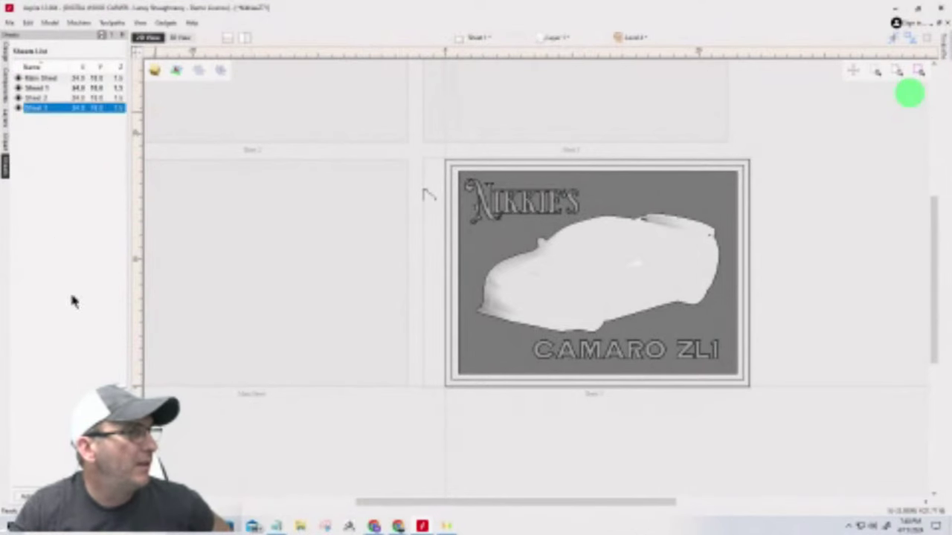
key(Delete)
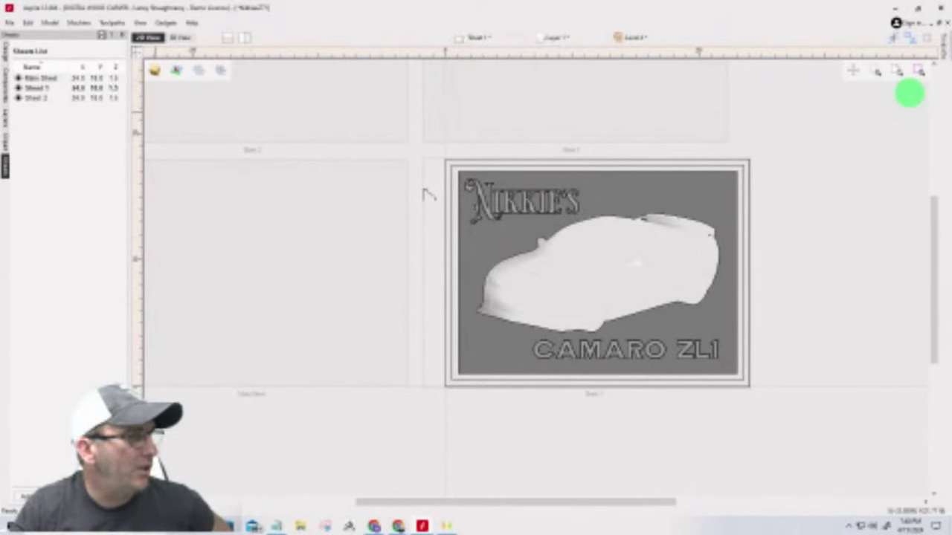
click(39, 99)
key(Delete)
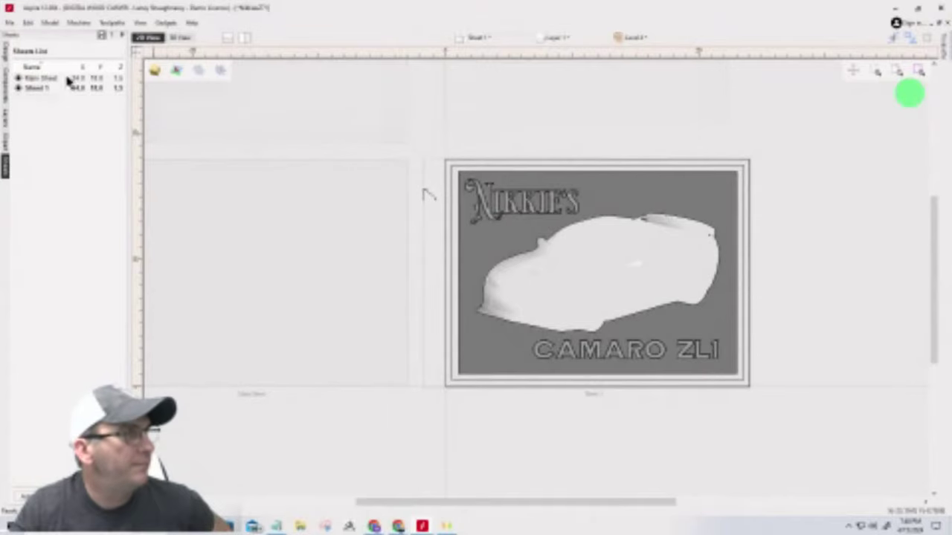
click(46, 79)
key(Delete)
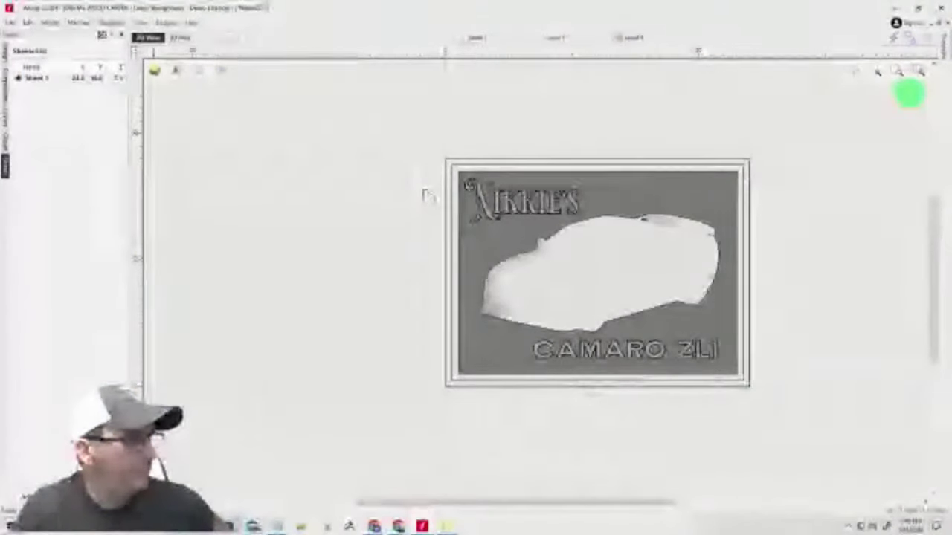
Step: Examine the remaining sheet in 2D, then return to the 3D view to inspect the whole sign and the car's front
scroll(487, 207, up, 3)
scroll(476, 288, down, 3)
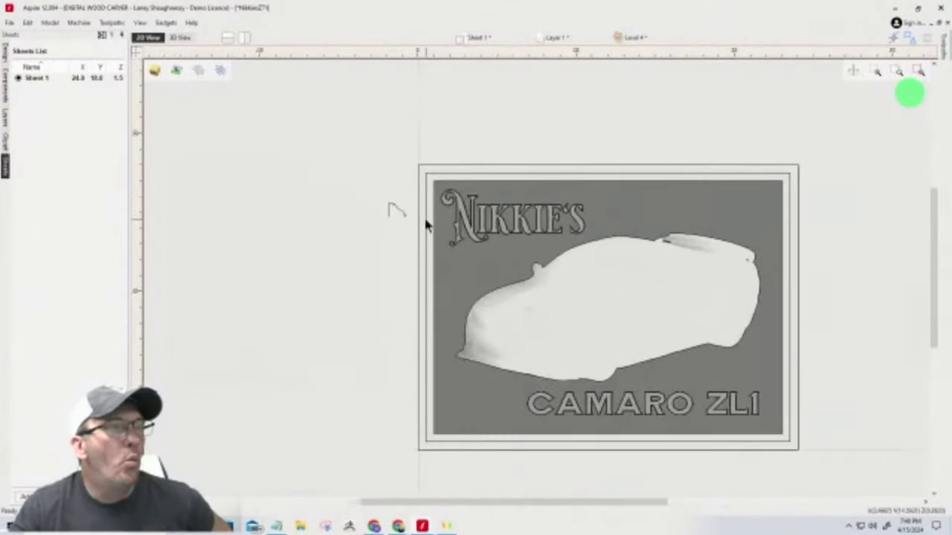
scroll(550, 345, up, 2)
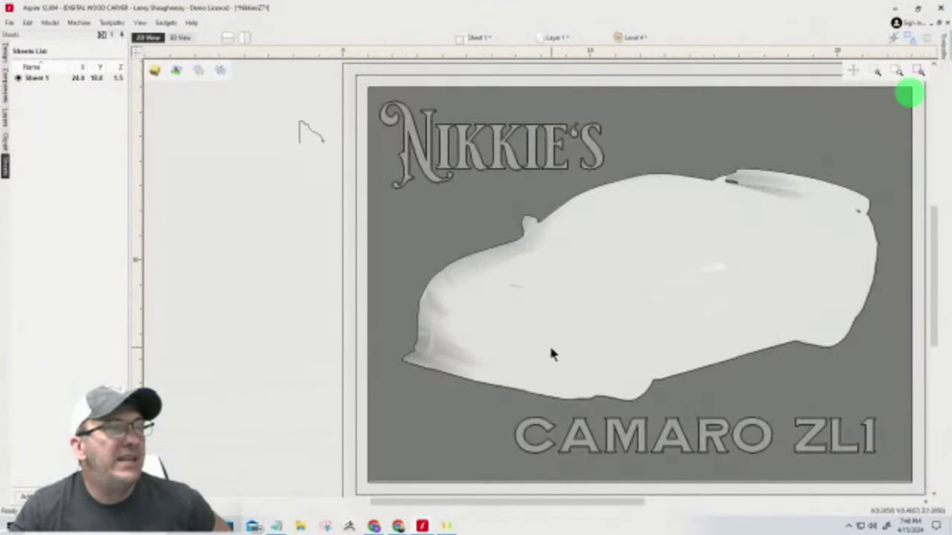
click(184, 39)
scroll(559, 253, down, 5)
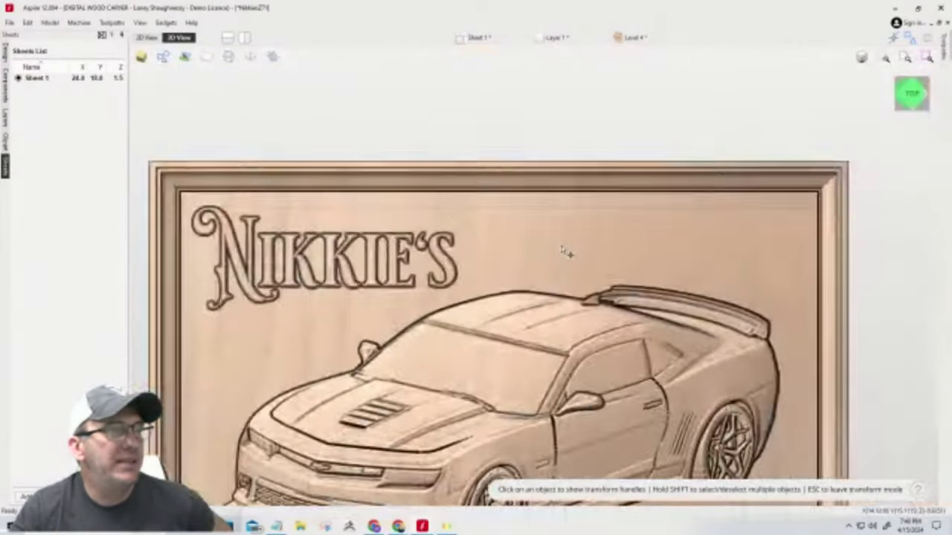
scroll(315, 410, up, 3)
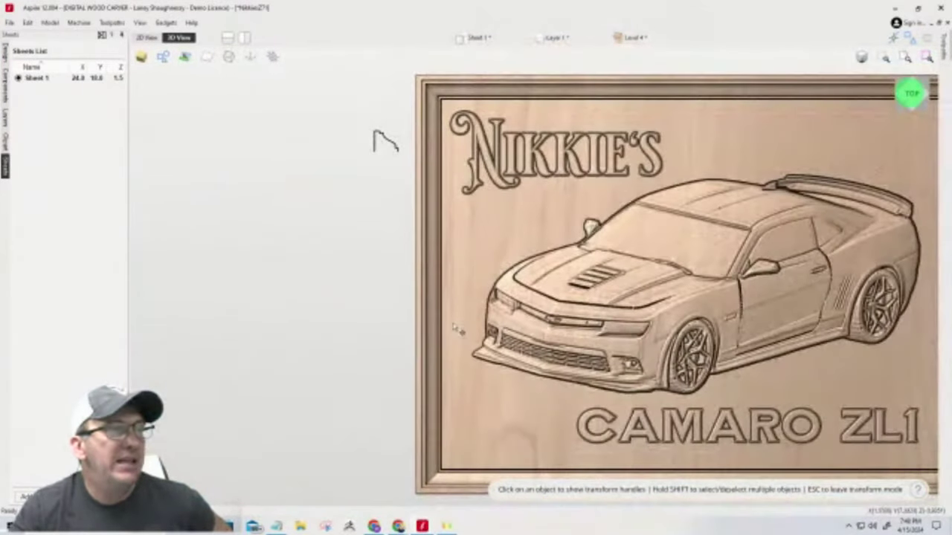
scroll(456, 329, up, 3)
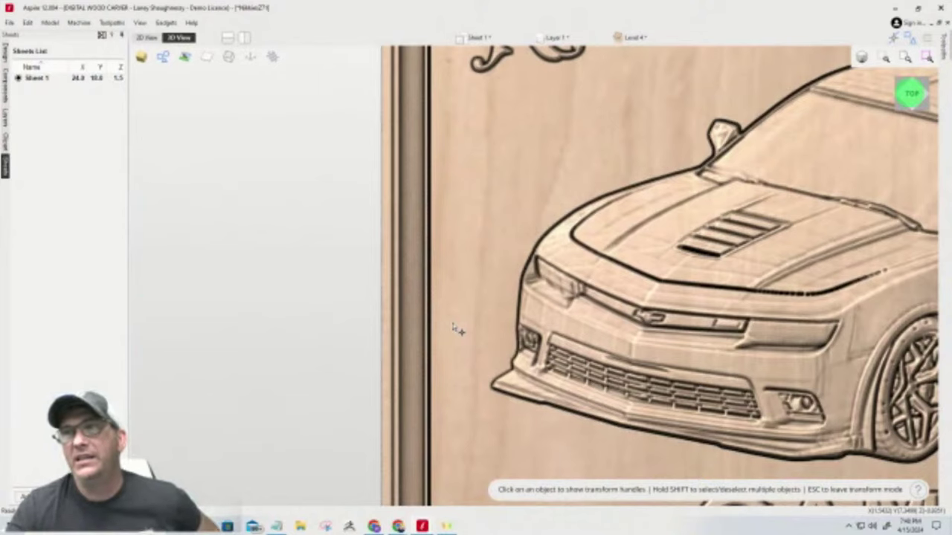
Step: Create a cross-section vector horizontally through the sign's left frame moulding, from just outside its edge to the inner panel
click(4, 61)
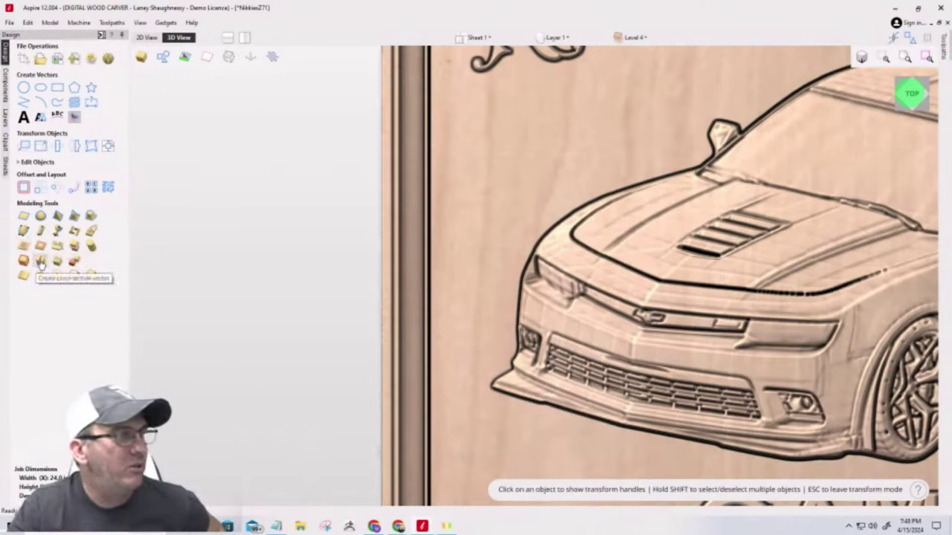
click(41, 261)
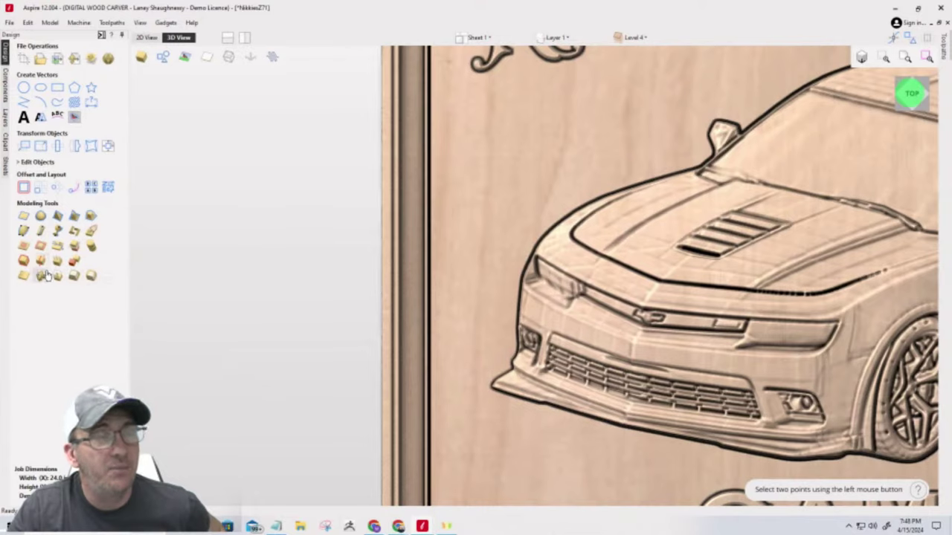
click(914, 82)
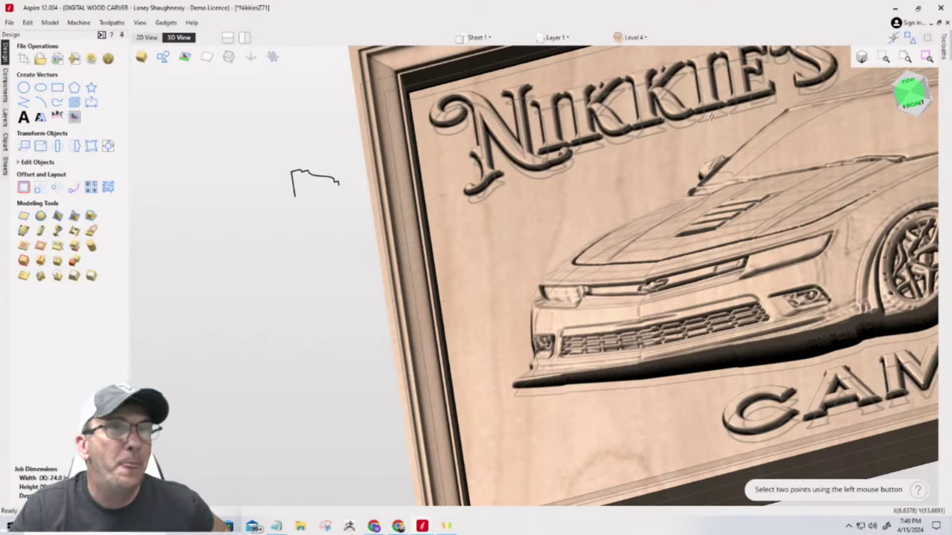
key(1)
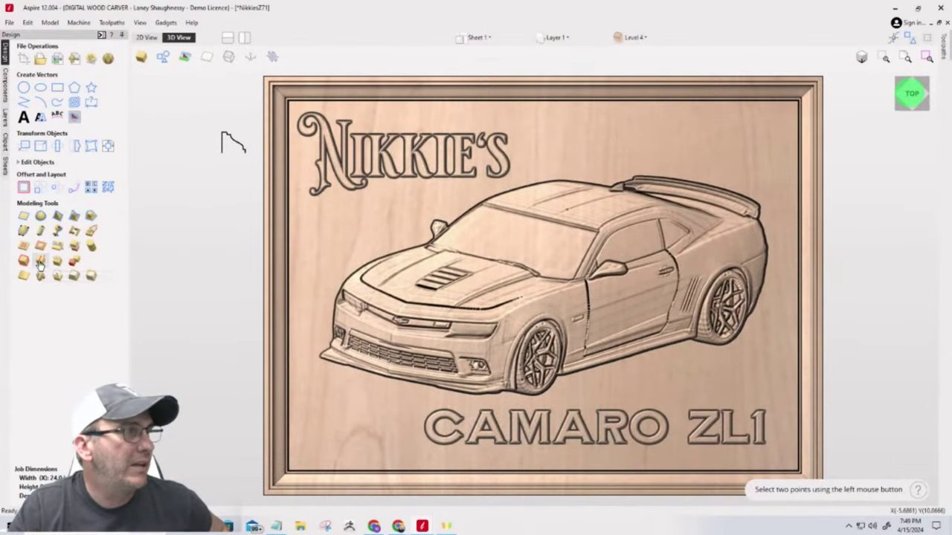
click(253, 285)
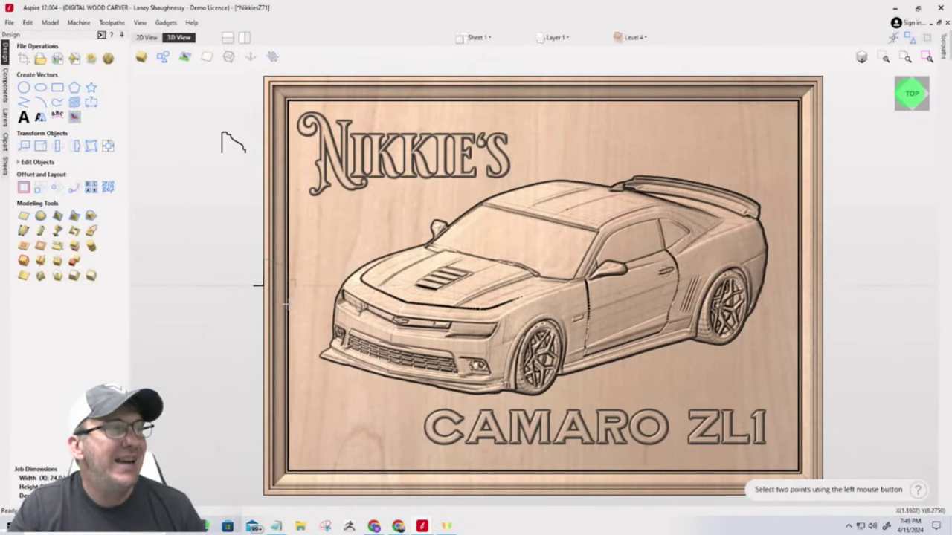
scroll(257, 261, up, 3)
scroll(364, 278, up, 3)
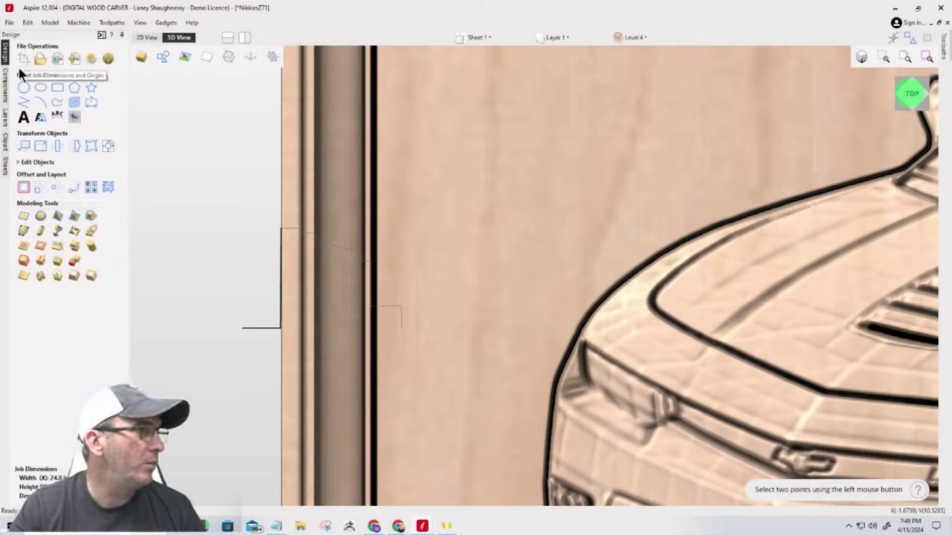
Step: Move the cross-section profile off the model into the empty area beside the left frame, inspect its shape and deselect it
click(19, 165)
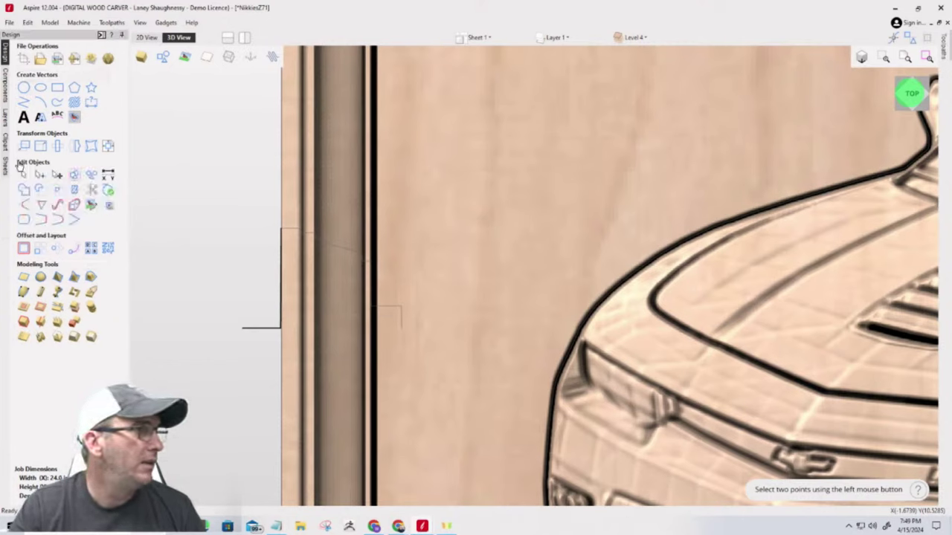
click(267, 331)
scroll(312, 326, down, 3)
drag(321, 318, 230, 248)
scroll(204, 251, up, 2)
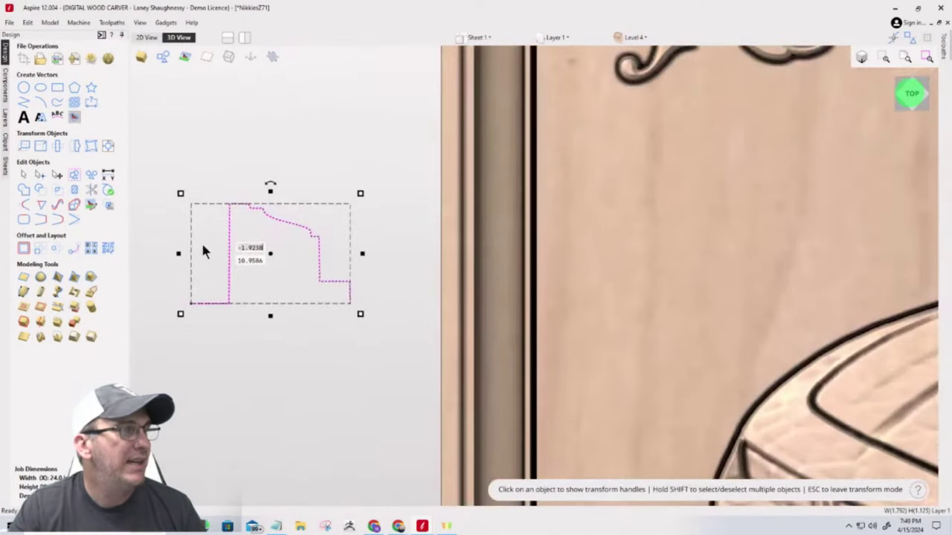
scroll(216, 195, up, 3)
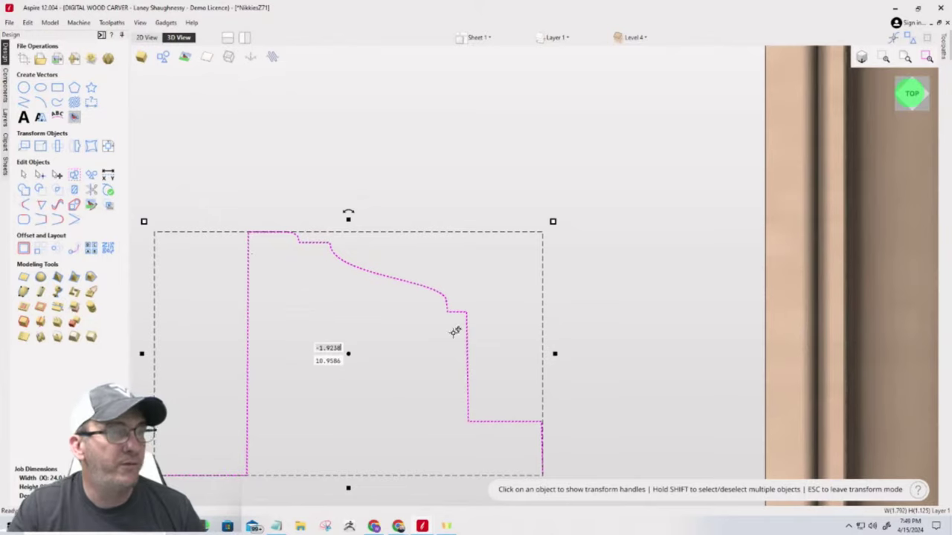
scroll(713, 253, down, 4)
scroll(743, 283, up, 2)
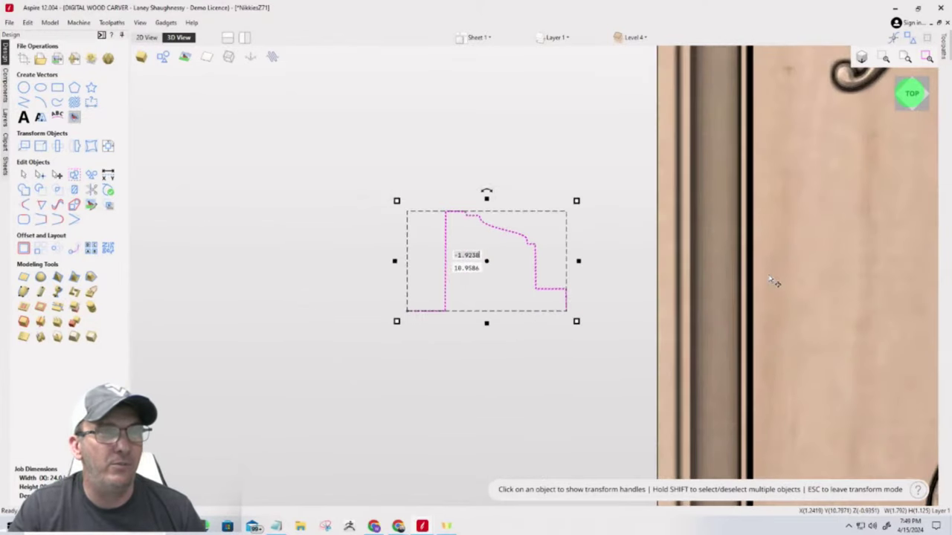
click(495, 381)
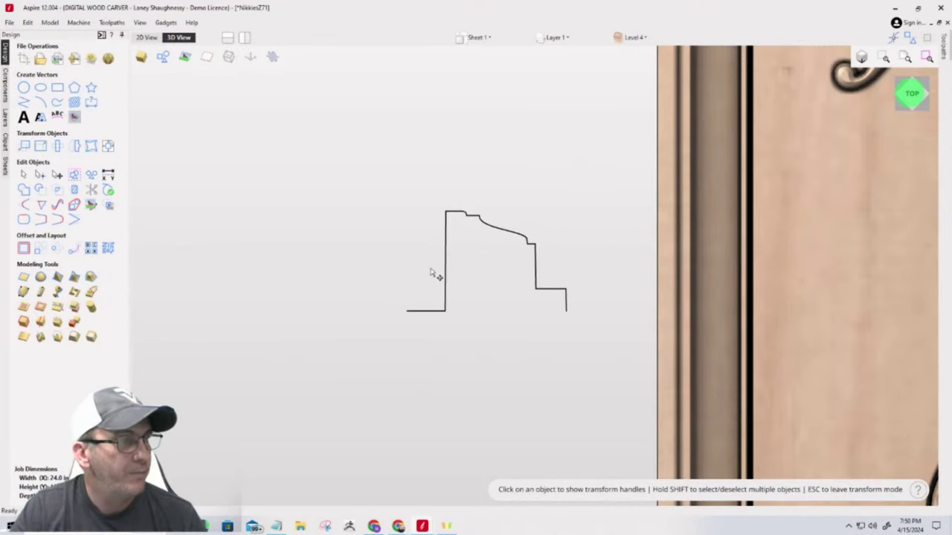
Step: Bring up the Mouse Highlight utility's settings and move its window off the main screen, with the frame profile selected in Aspire
click(446, 527)
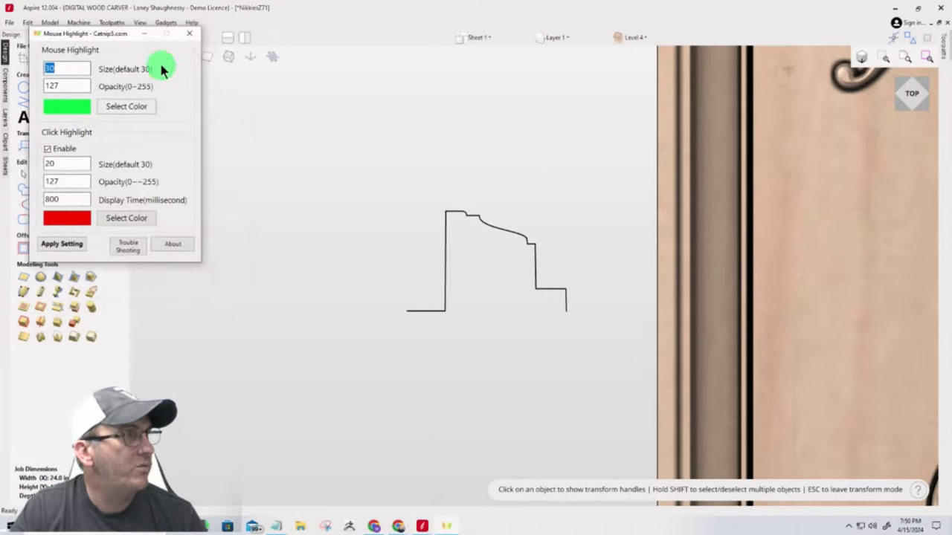
click(144, 34)
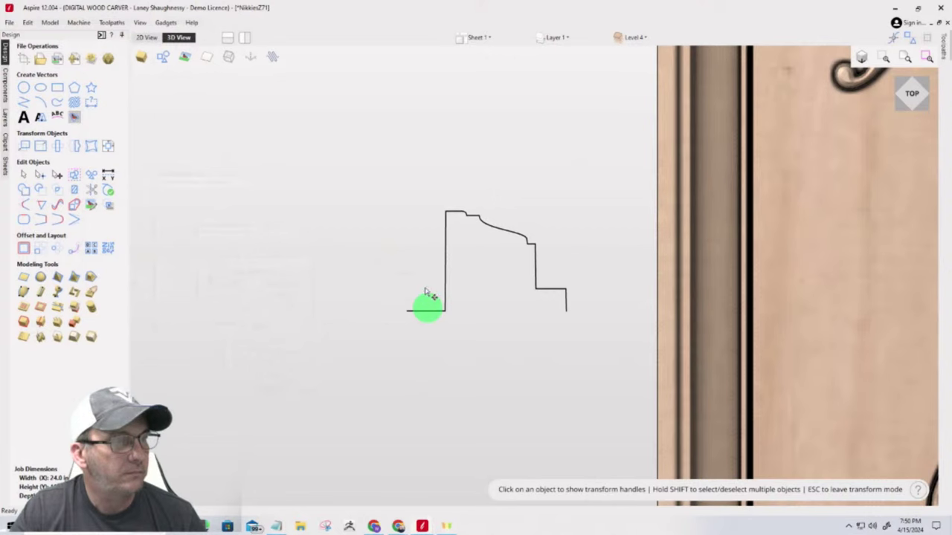
click(426, 311)
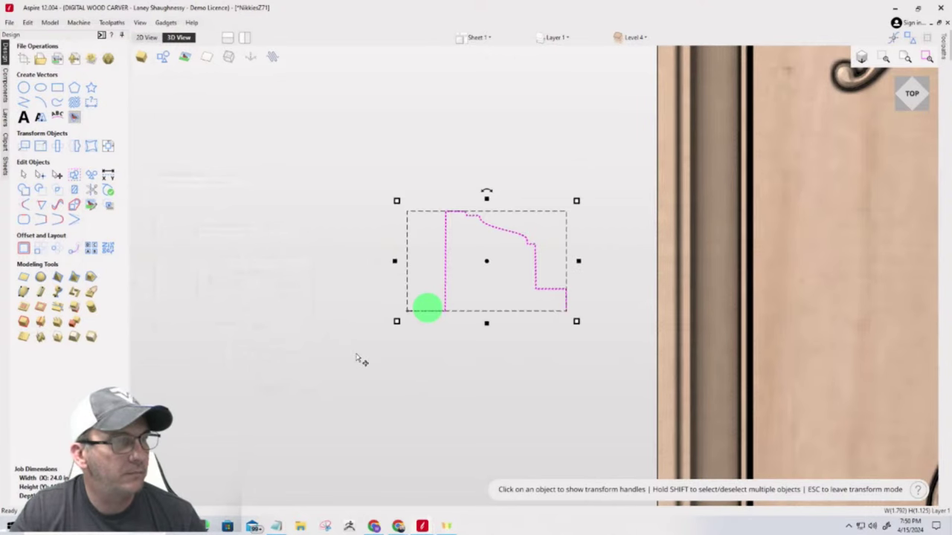
click(446, 525)
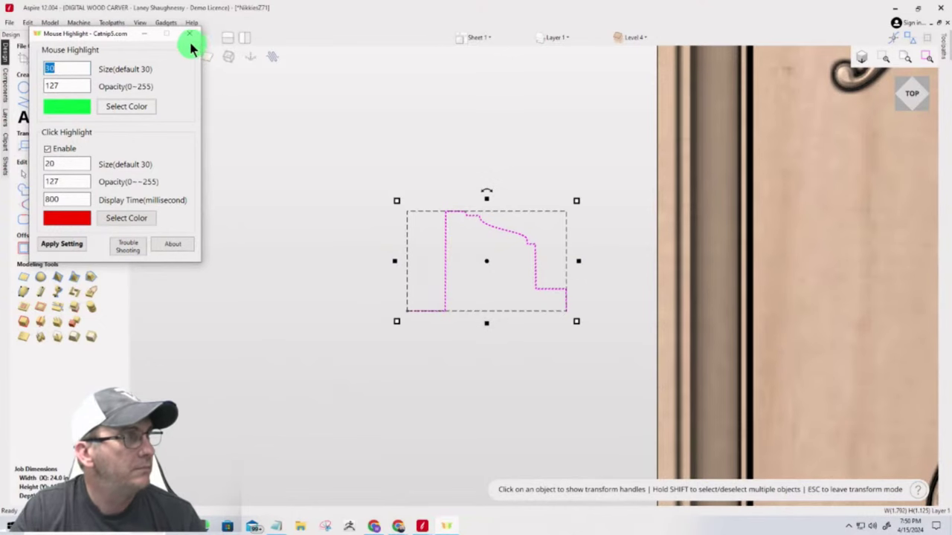
click(142, 35)
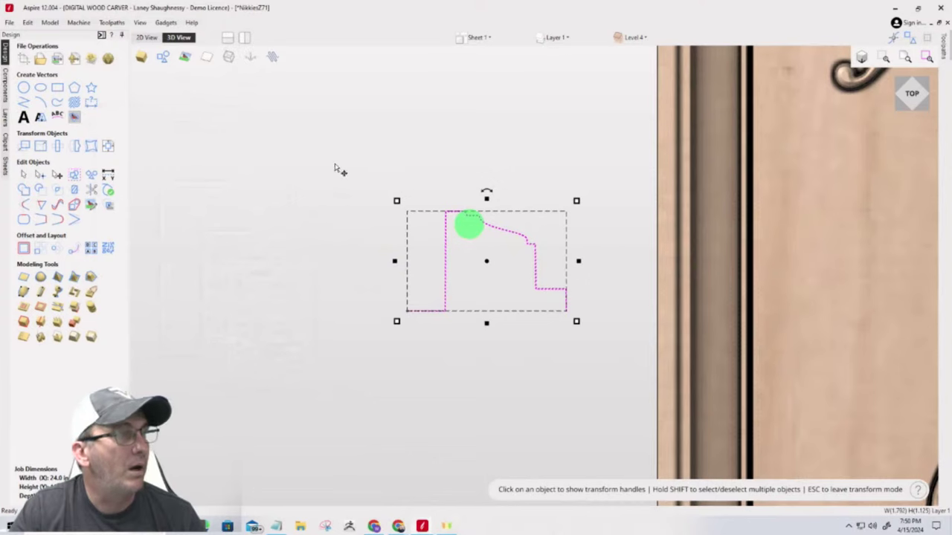
click(446, 525)
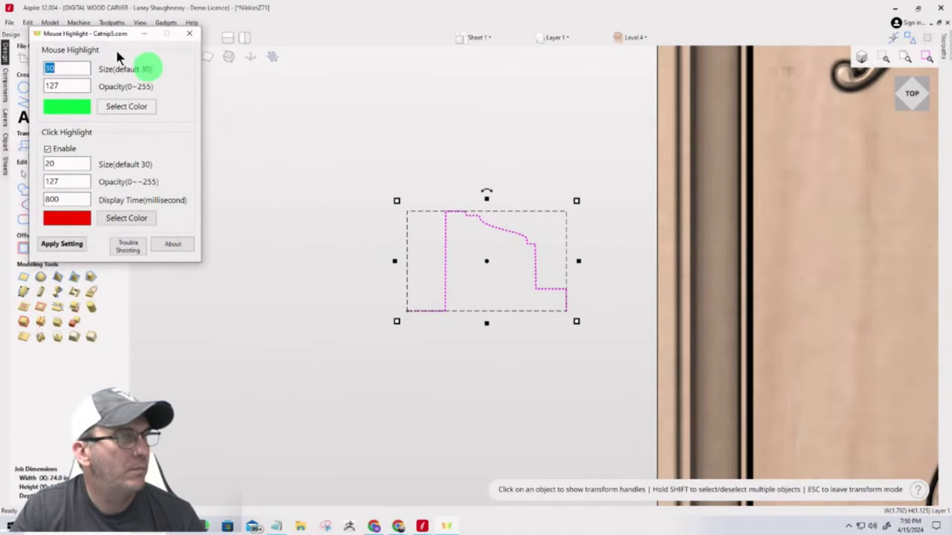
drag(95, 35, 950, 82)
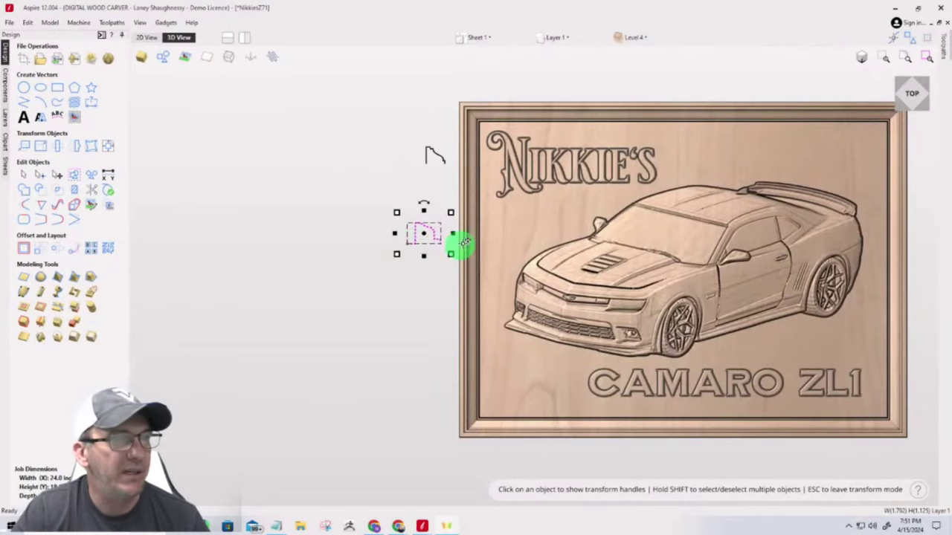
Step: Create a slightly diagonal cross-section vector across the car's front hood edge, from the flat panel above it onto the hood
scroll(459, 234, up, 3)
scroll(457, 233, down, 3)
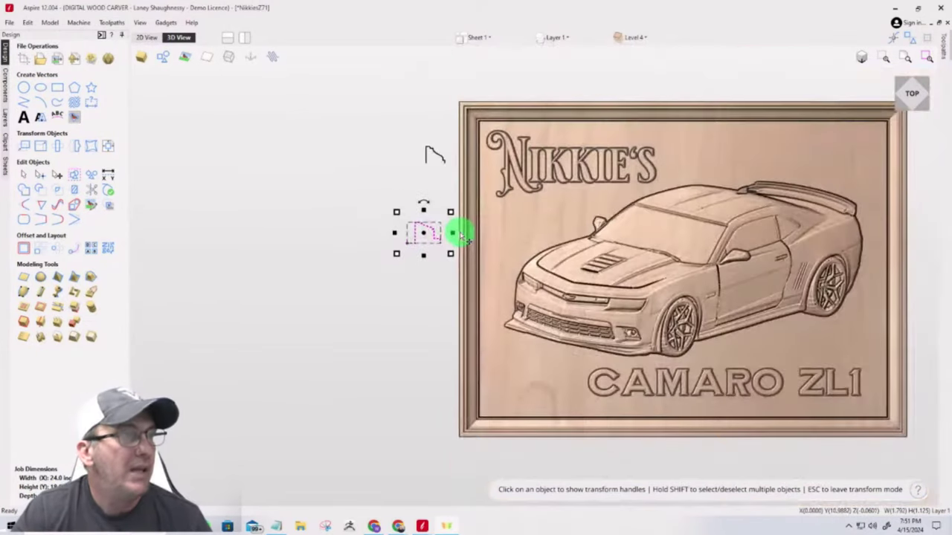
scroll(439, 237, up, 3)
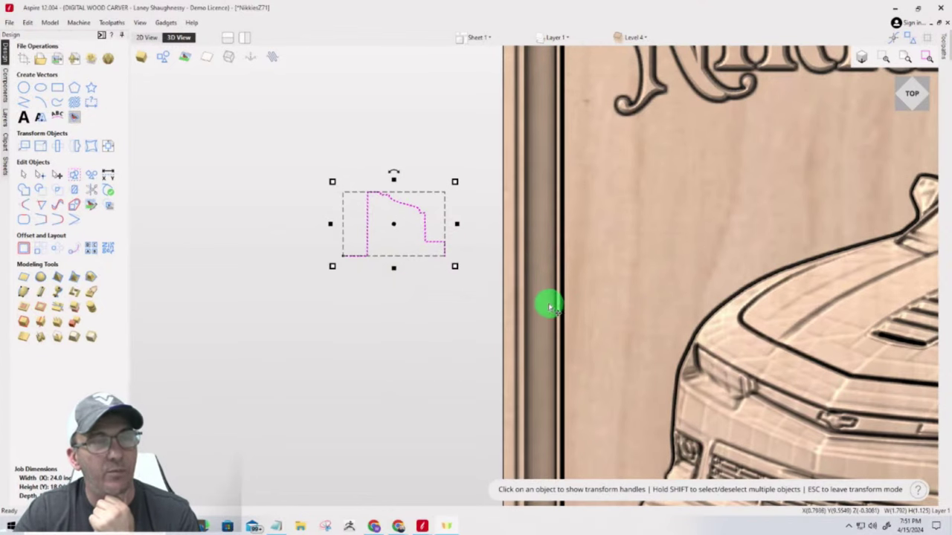
scroll(546, 283, down, 5)
scroll(631, 287, up, 6)
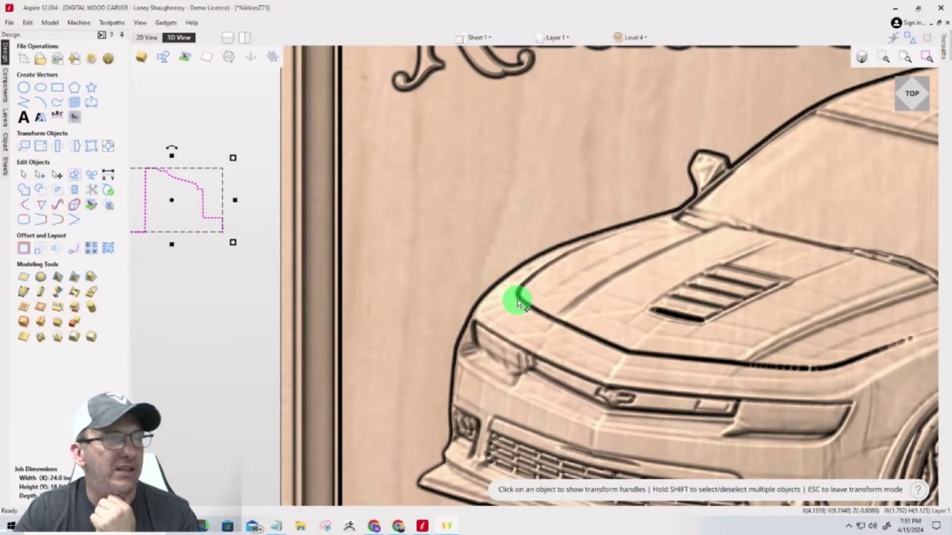
scroll(518, 301, down, 3)
scroll(512, 333, up, 3)
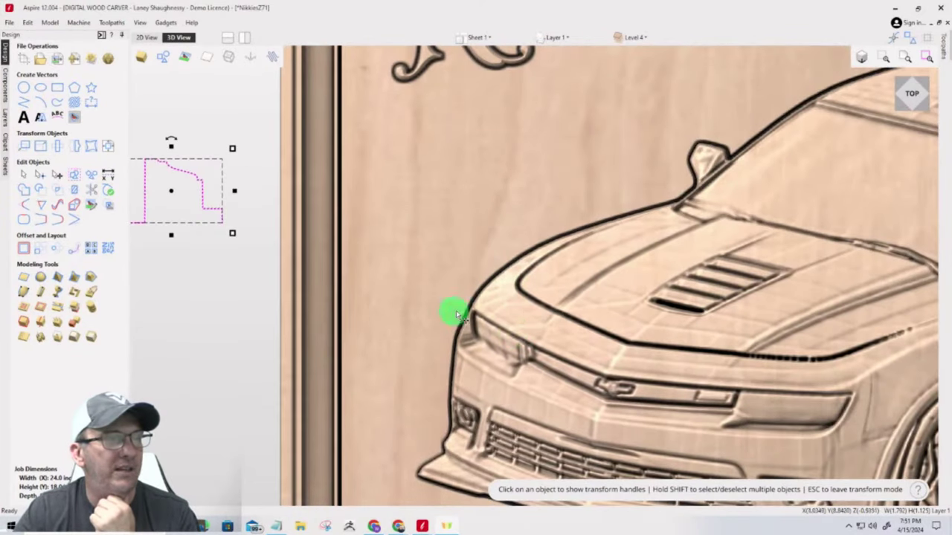
click(41, 321)
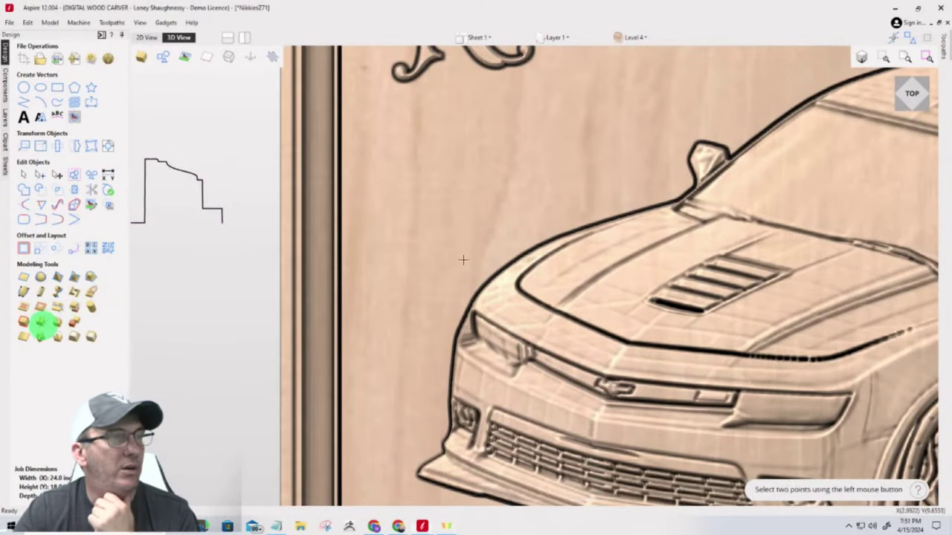
click(572, 281)
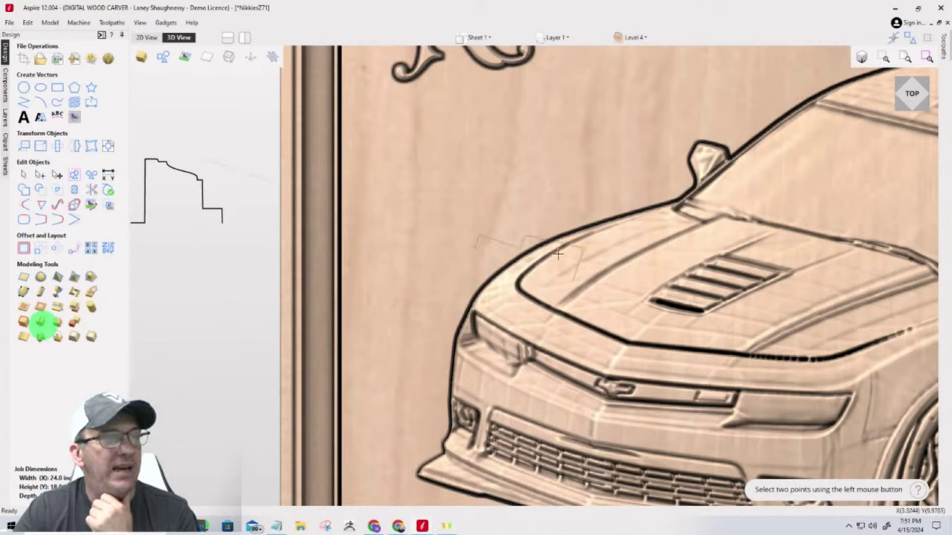
Step: Move the hood cross-section profile off the model into the empty area directly below the frame profile
click(22, 176)
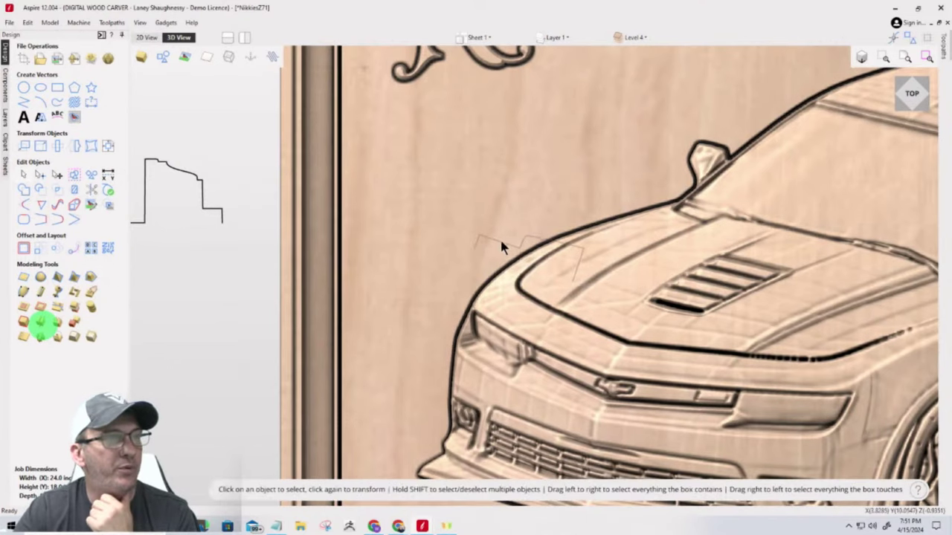
click(493, 239)
drag(492, 241, 162, 267)
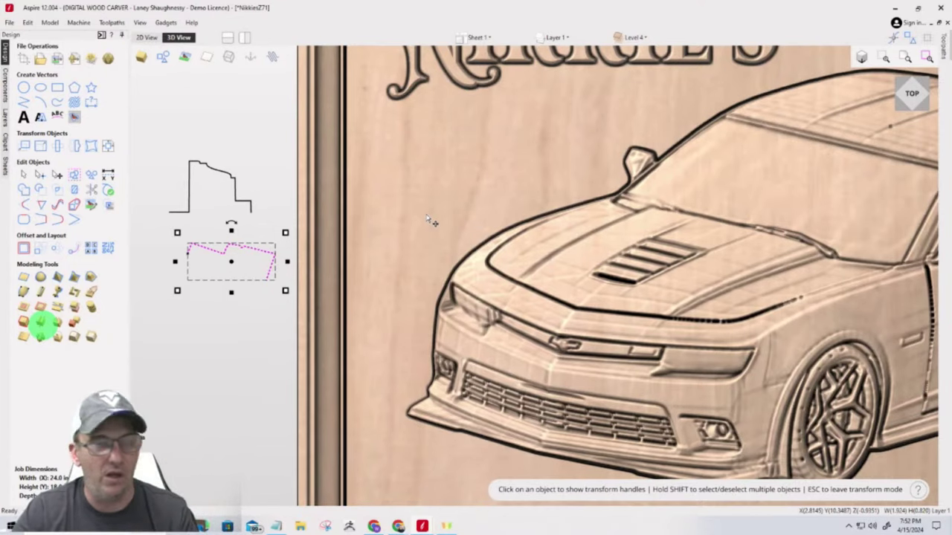
Step: Compare the original moulding profile with the frame and hood cross-section profiles beside the sign
scroll(242, 232, down, 1)
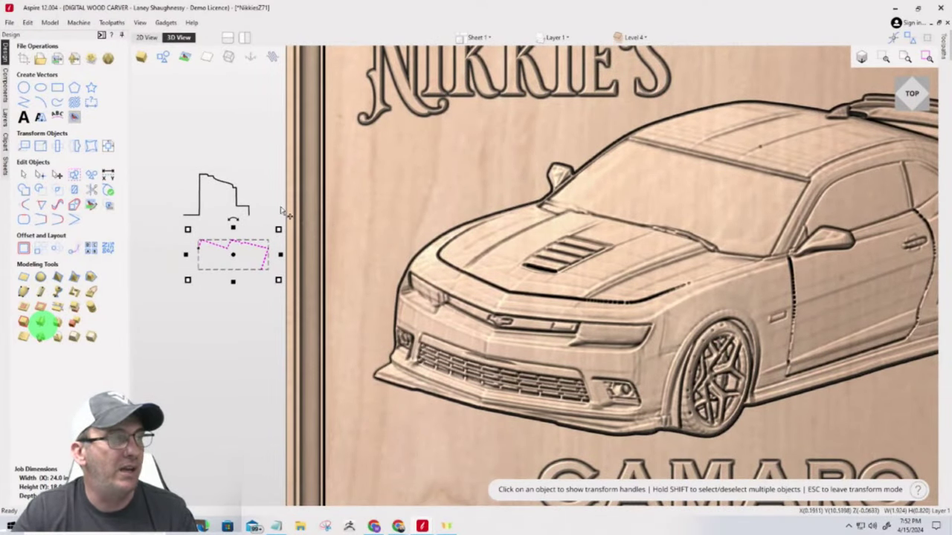
scroll(210, 184, up, 3)
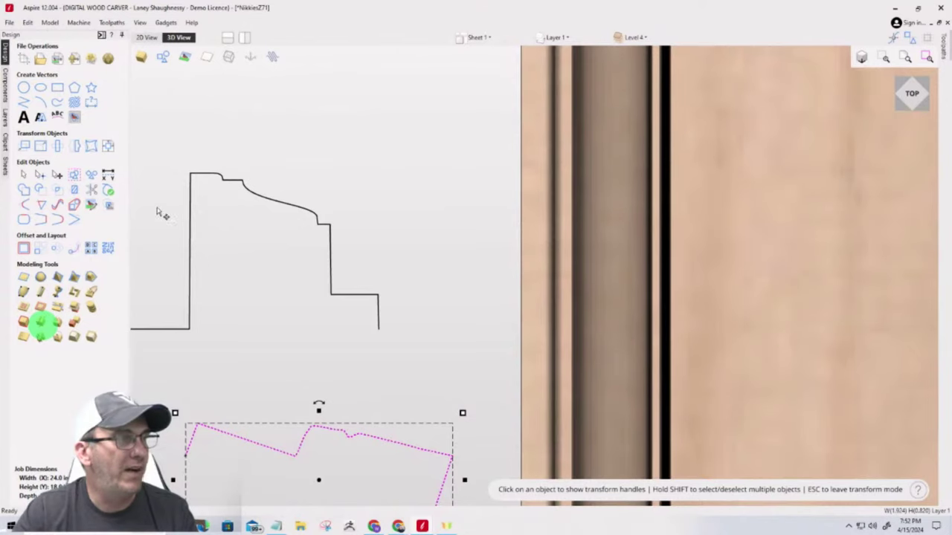
scroll(409, 346, down, 4)
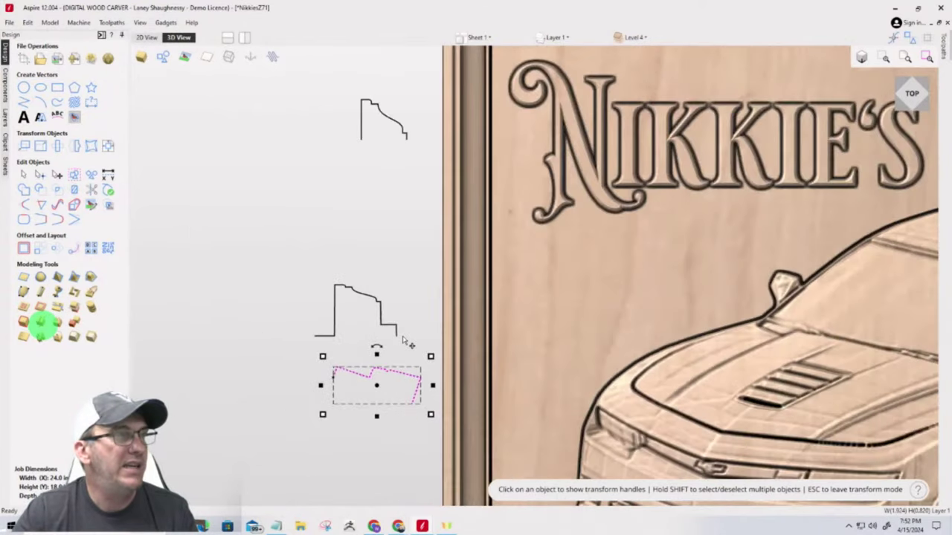
scroll(377, 102, up, 5)
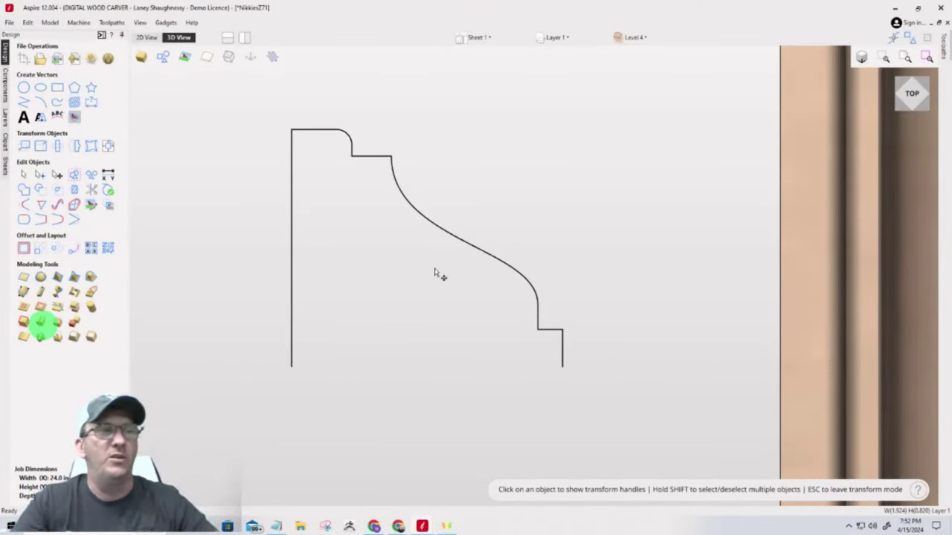
scroll(392, 248, down, 6)
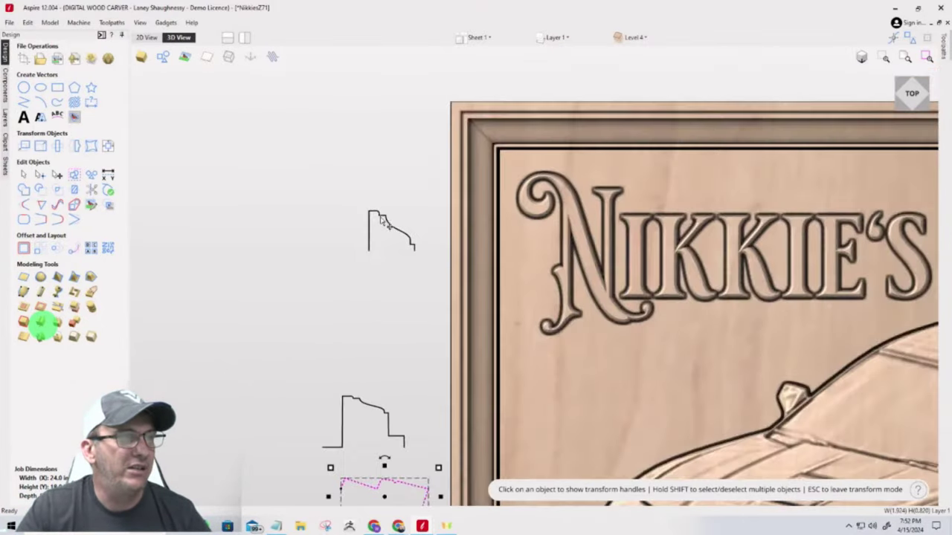
scroll(374, 355, up, 4)
scroll(379, 364, up, 4)
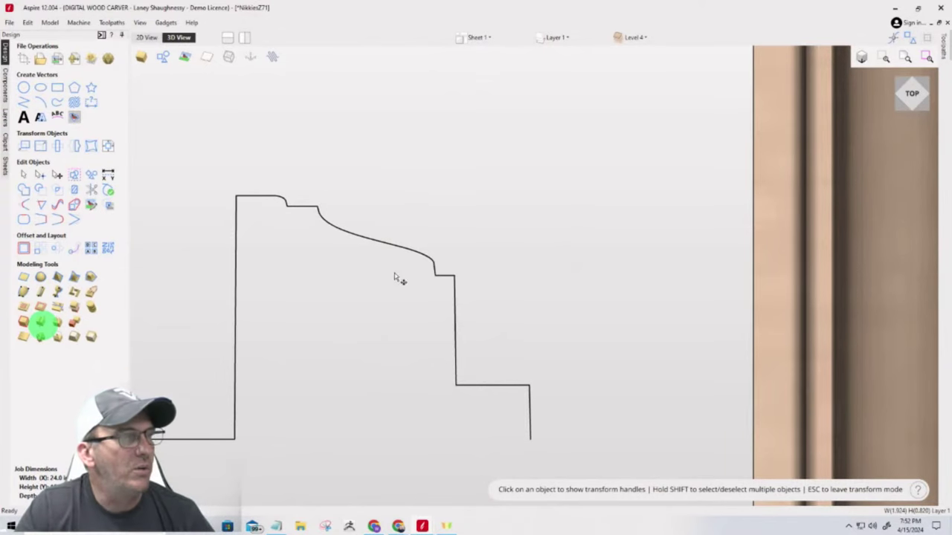
scroll(404, 308, down, 2)
scroll(441, 278, down, 3)
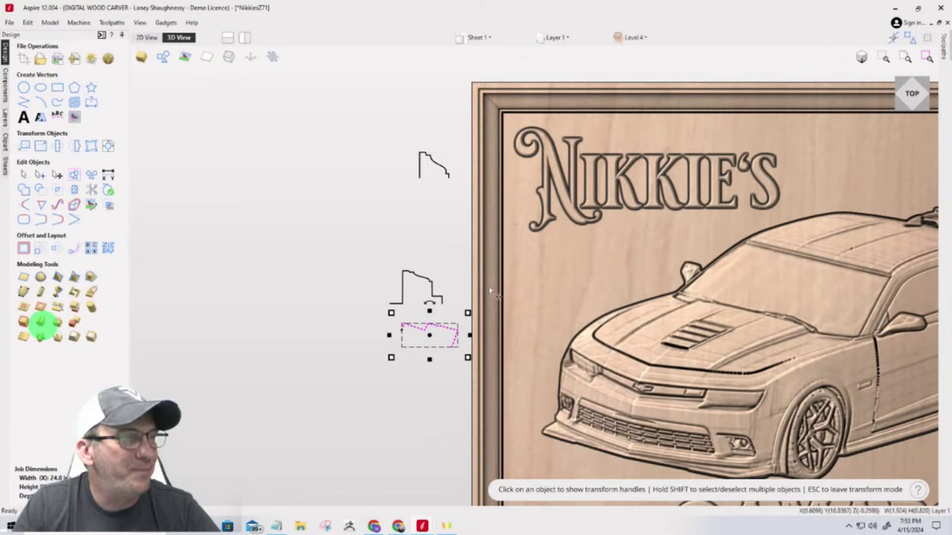
Step: Delete the frame and hood cross-section profiles, keeping only the original moulding profile beside the sign
click(277, 239)
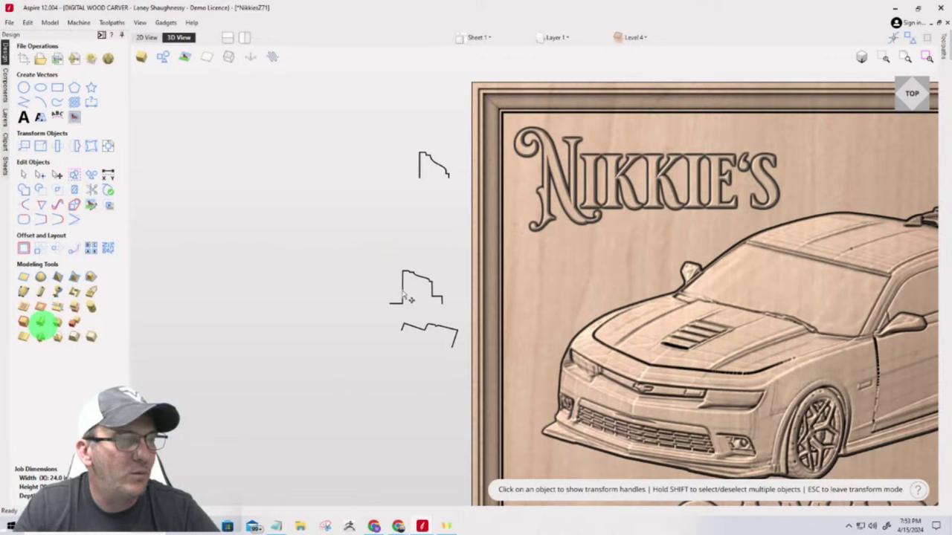
click(444, 526)
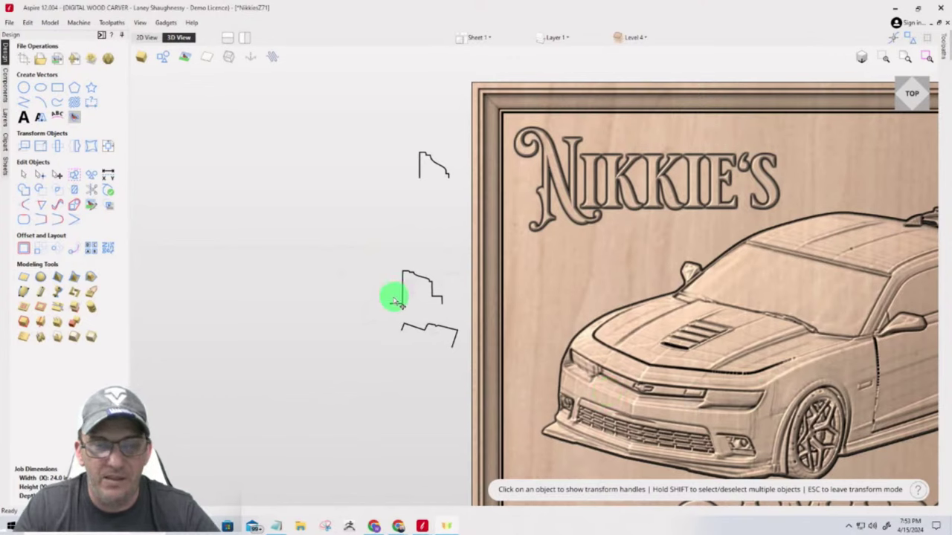
click(400, 304)
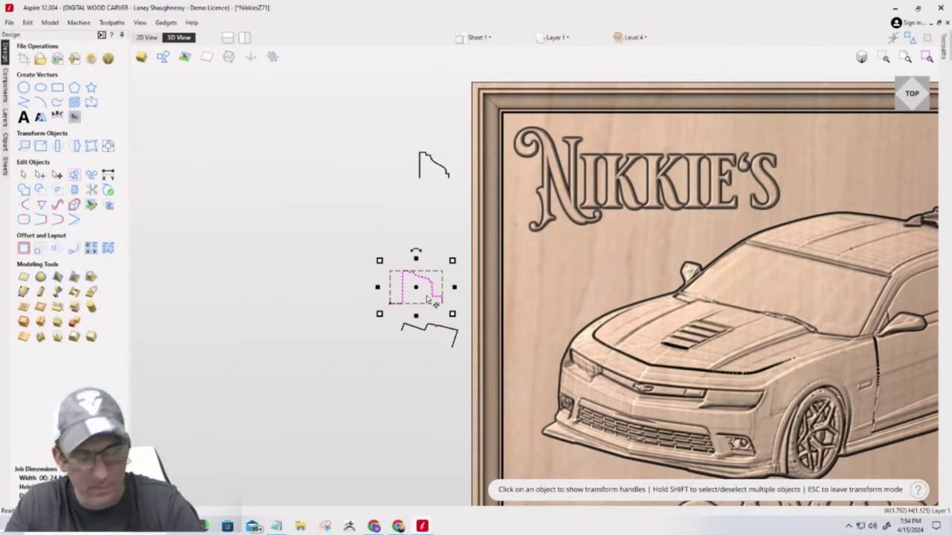
key(Delete)
click(436, 333)
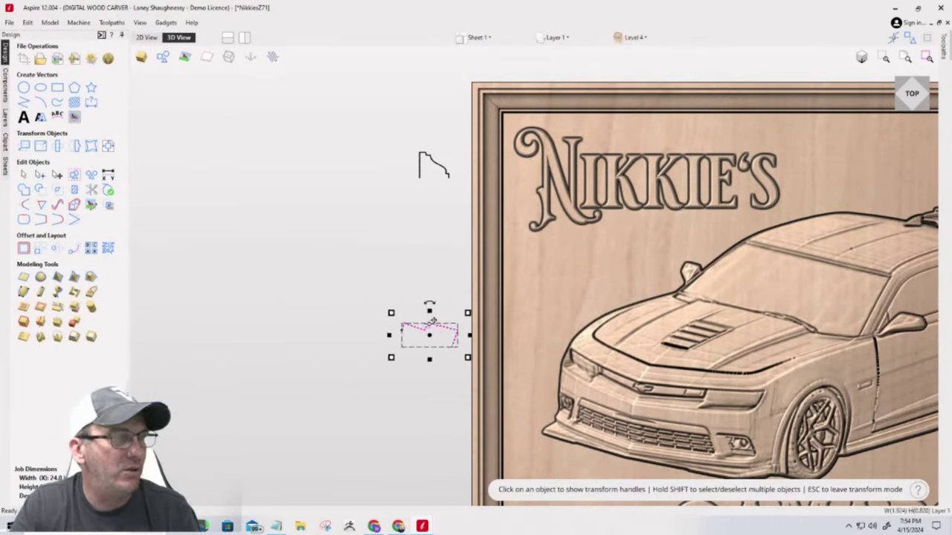
key(Delete)
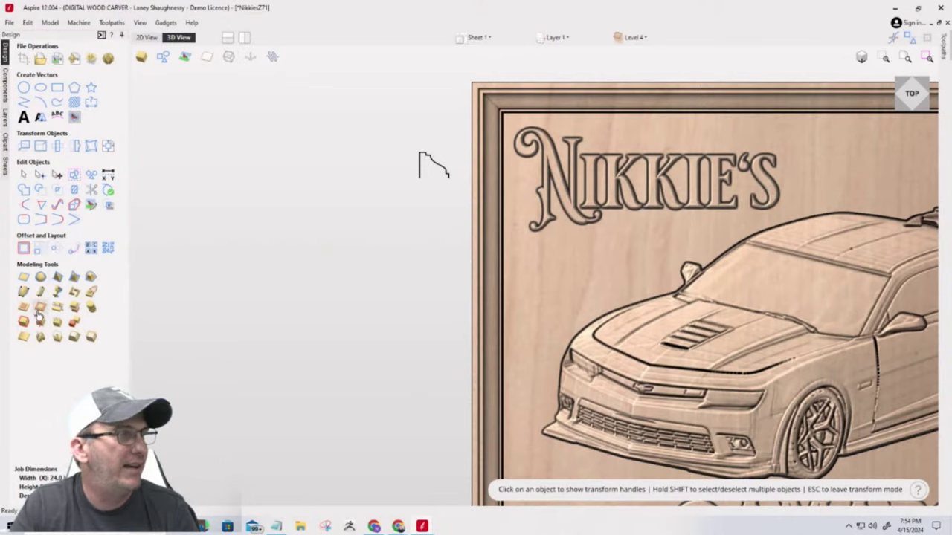
Step: Create a cross-section vector about 2.8 in wide across the left frame moulding, from outside the sign to the inner panel
key(m)
click(450, 316)
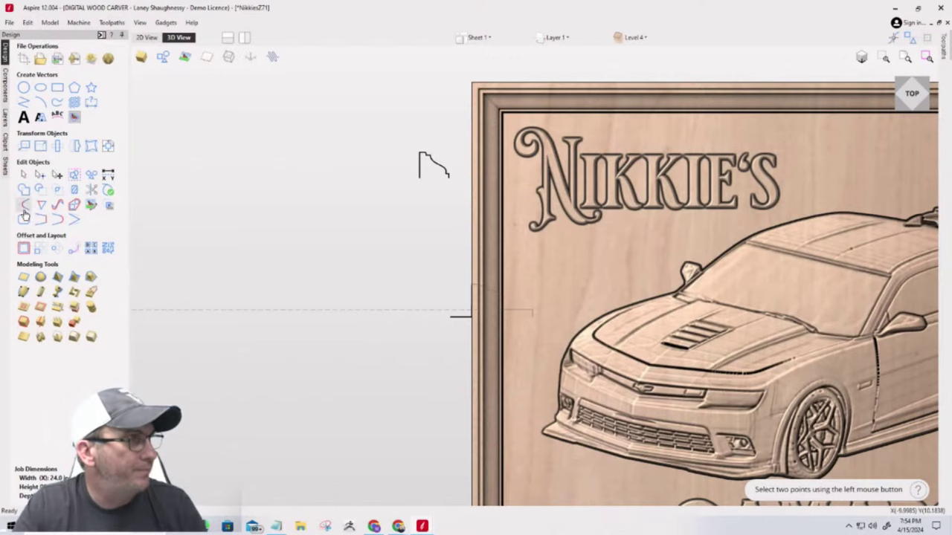
click(23, 174)
Step: Move the new frame cross-section off the model into the empty area beside the sign and inspect its shape
click(465, 321)
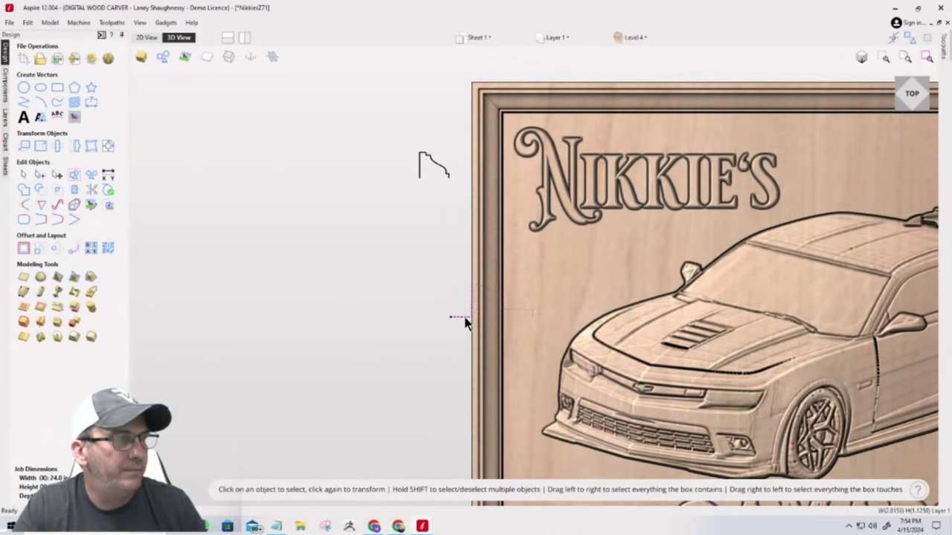
click(457, 316)
drag(457, 316, 344, 260)
scroll(345, 272, up, 2)
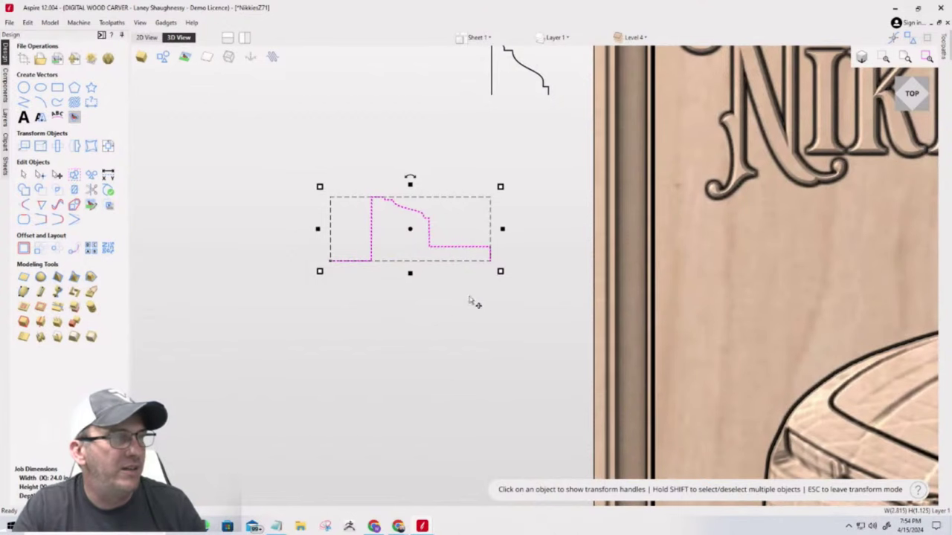
scroll(427, 298, down, 1)
scroll(416, 255, up, 3)
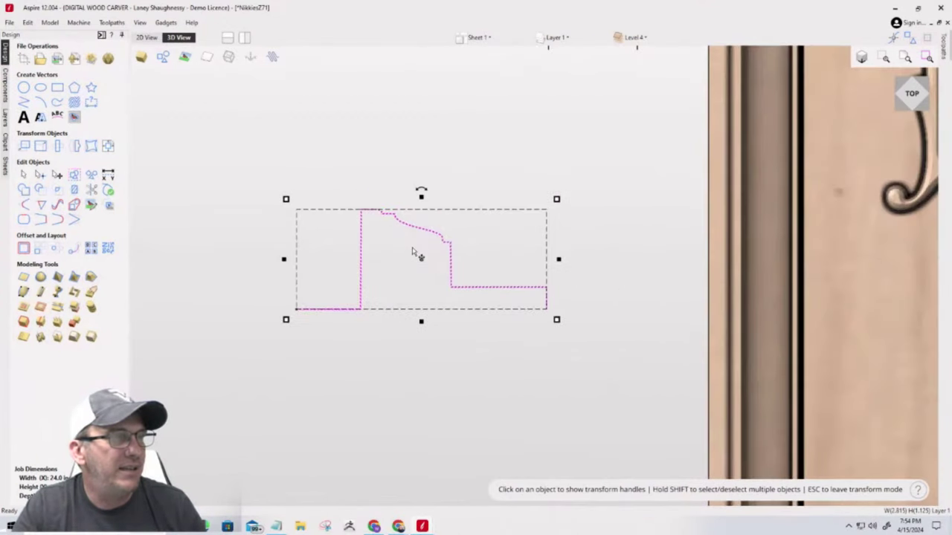
scroll(419, 255, down, 1)
scroll(471, 262, down, 5)
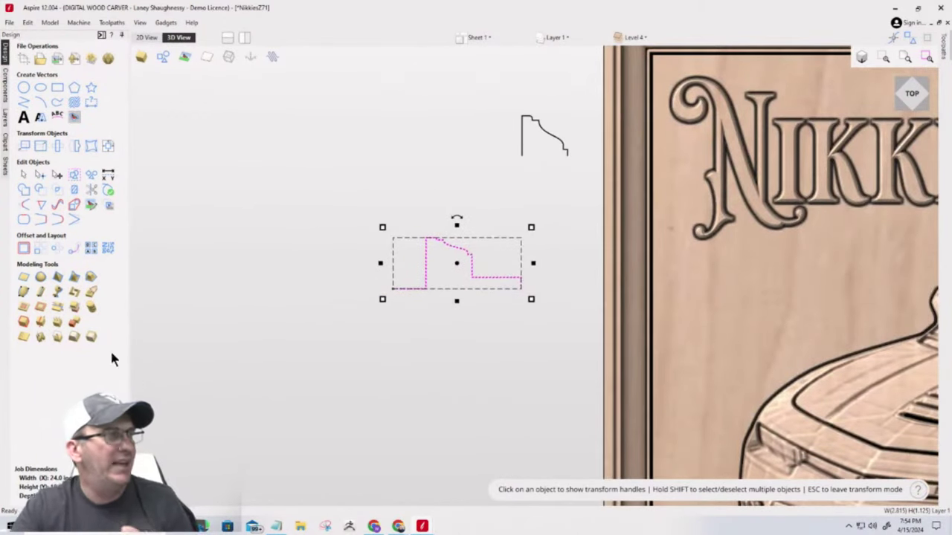
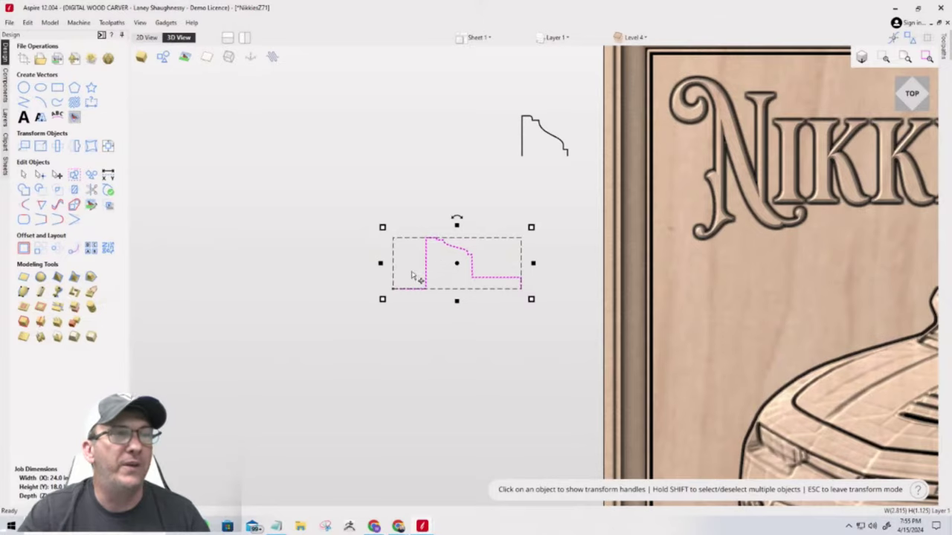
Step: Move the frame cross-section profile back over the sign's panel, between the NIKKIE'S lettering and the car's hood
scroll(416, 275, down, 2)
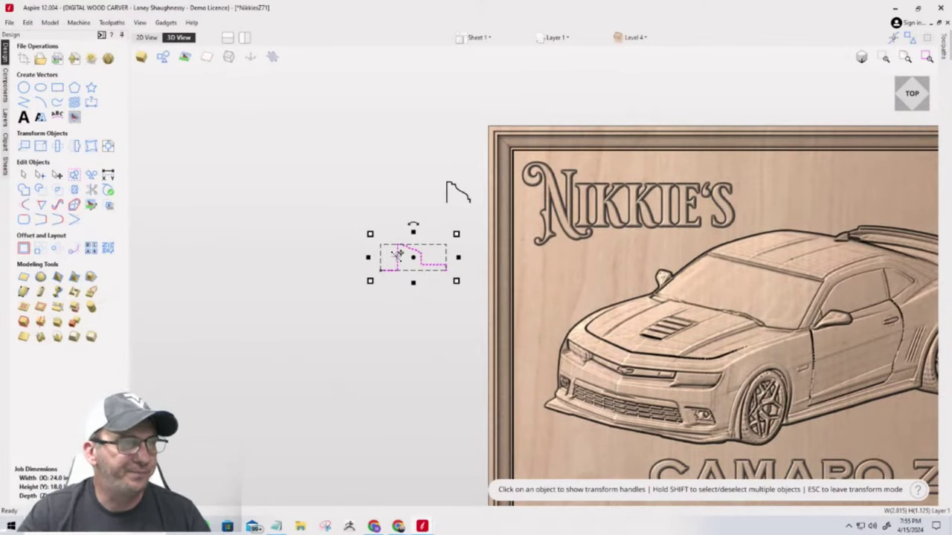
drag(398, 255, 559, 272)
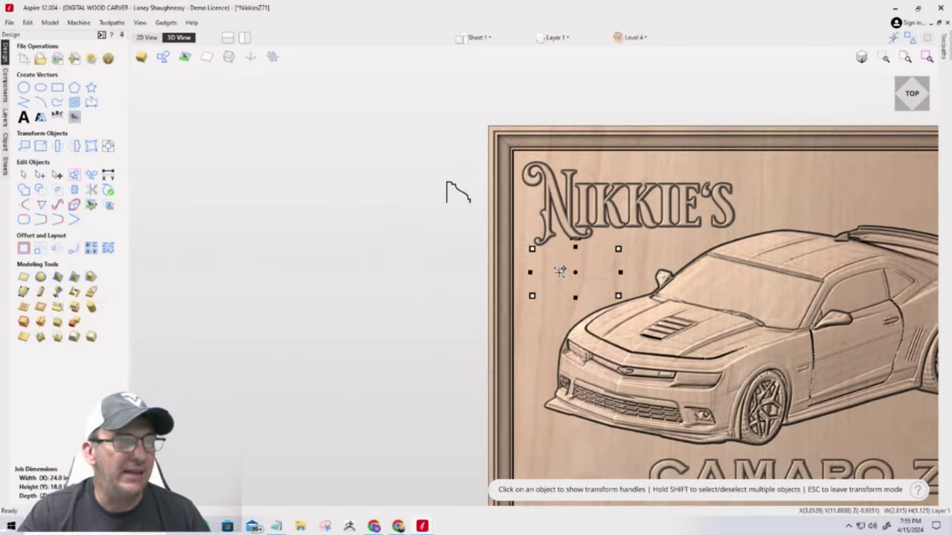
click(89, 277)
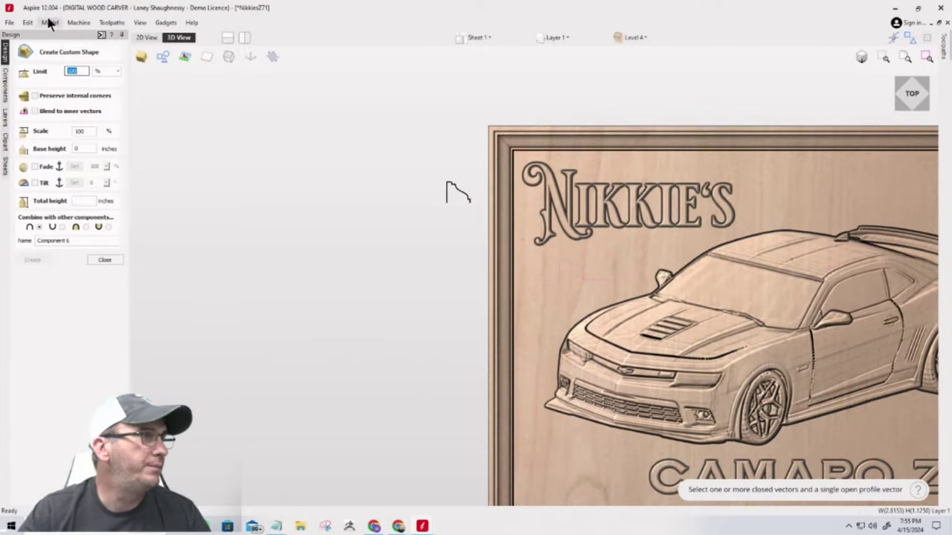
click(559, 276)
click(556, 266)
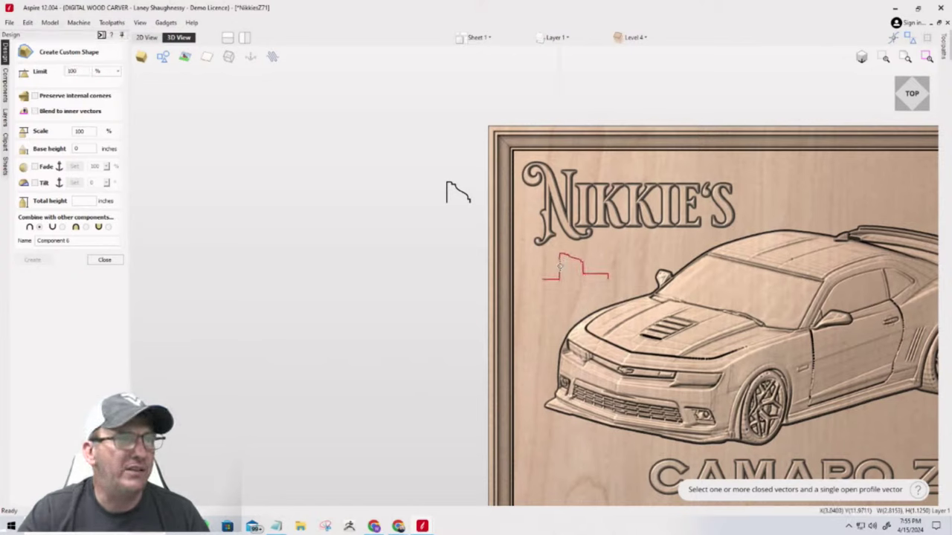
click(552, 267)
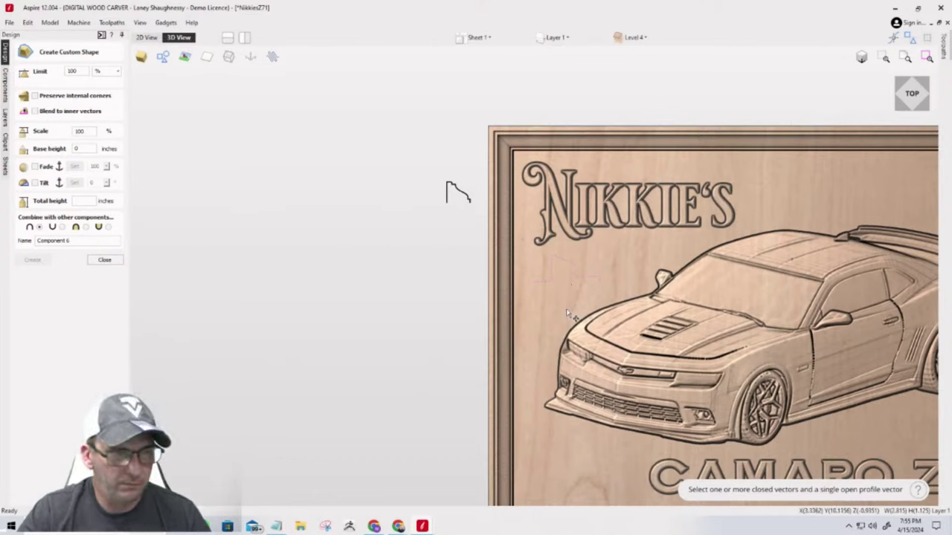
click(112, 259)
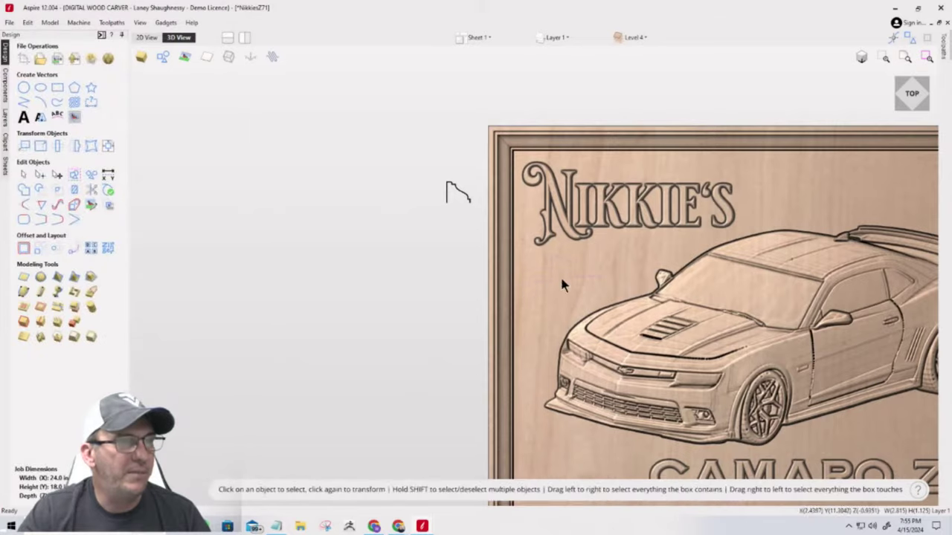
Step: Select the frame cross-section profile on the sign's panel and hide the 3D components so only the vectors show
scroll(563, 284, up, 3)
click(527, 258)
scroll(528, 255, down, 1)
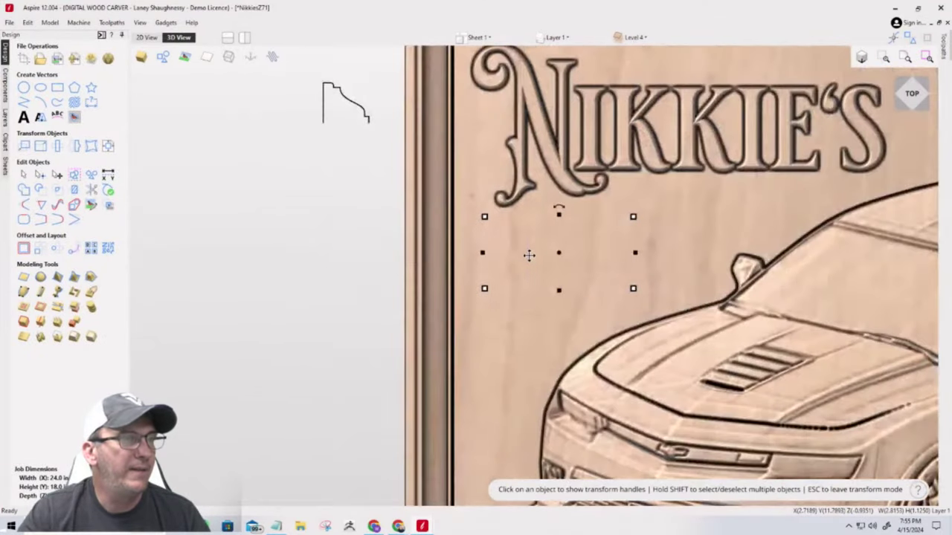
mouse_move(529, 255)
mouse_down()
mouse_move(308, 276)
mouse_move(276, 263)
mouse_move(534, 264)
mouse_up()
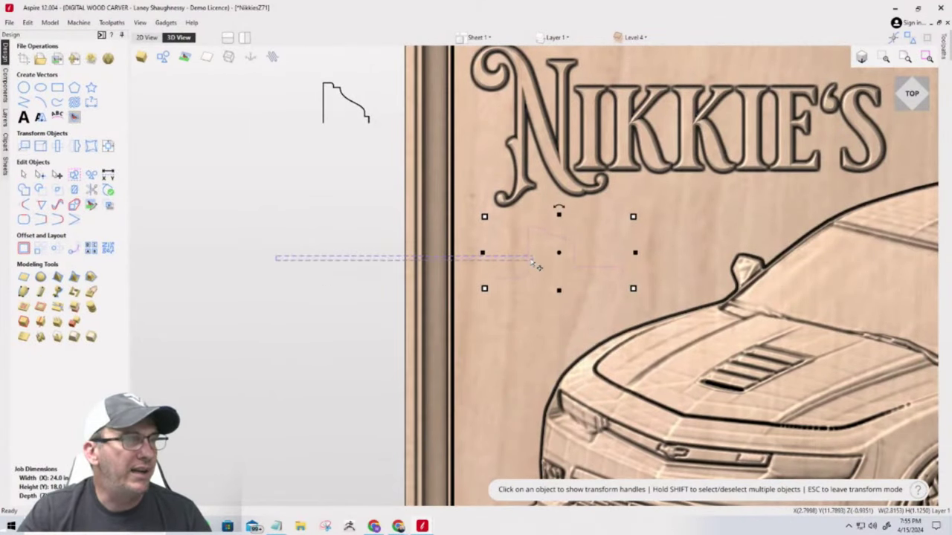
click(142, 60)
click(141, 59)
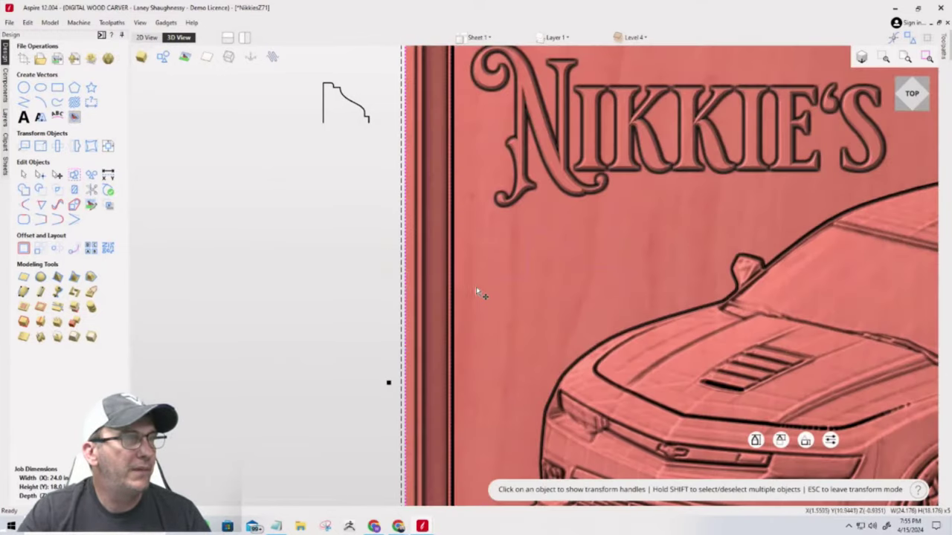
click(140, 59)
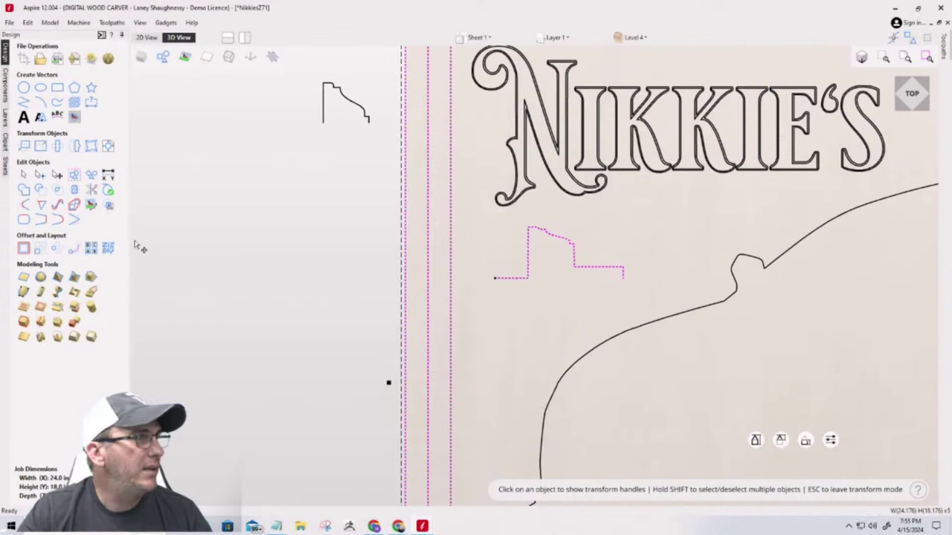
Step: Enter node editing on the frame cross-section profile and try to edit its outer horizontal base segment in the 3D view
click(40, 174)
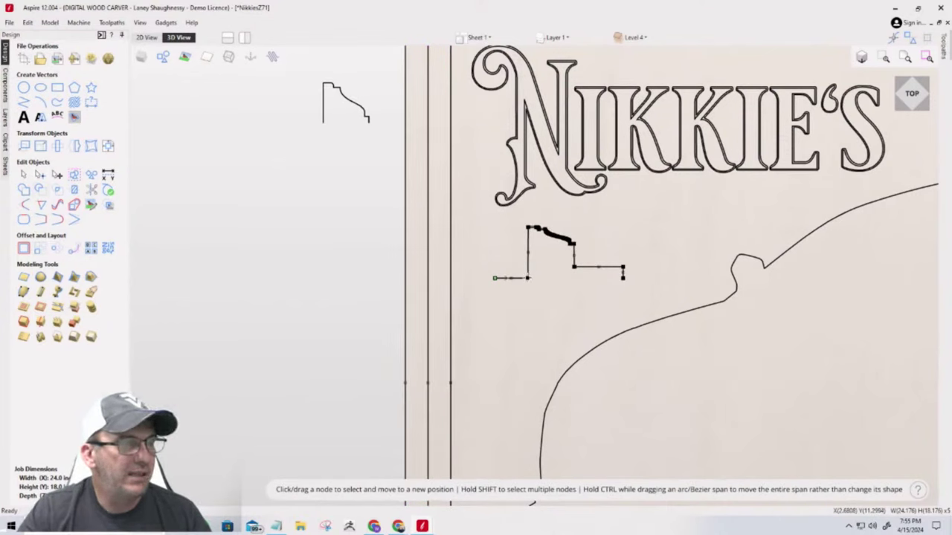
click(528, 281)
click(528, 280)
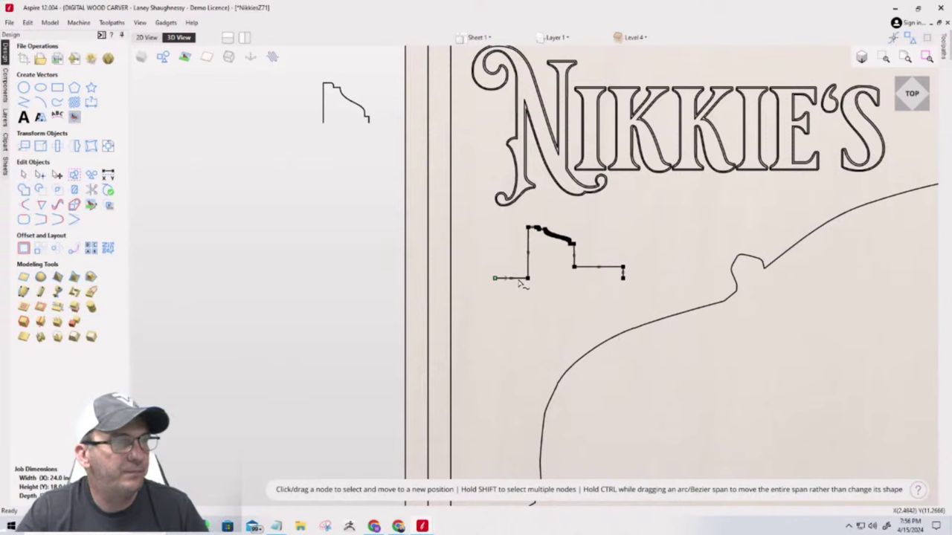
key(Escape)
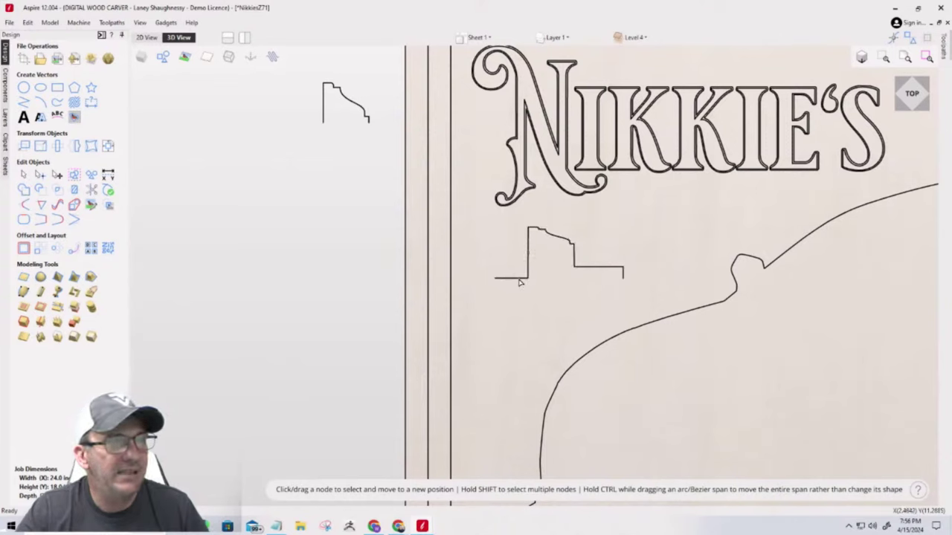
click(520, 278)
key(Escape)
click(521, 279)
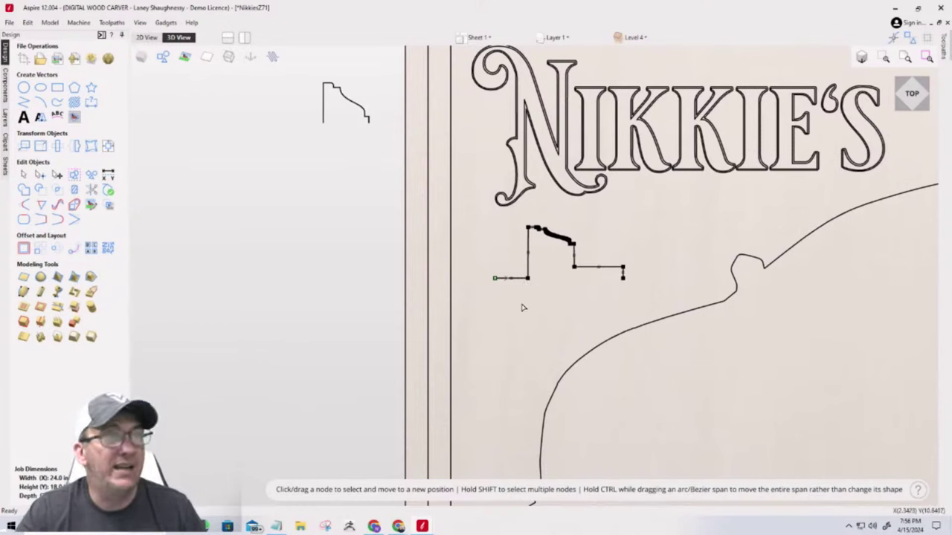
Step: In the 2D view, delete the horizontal base span extending outside the frame cross-section profile
click(147, 37)
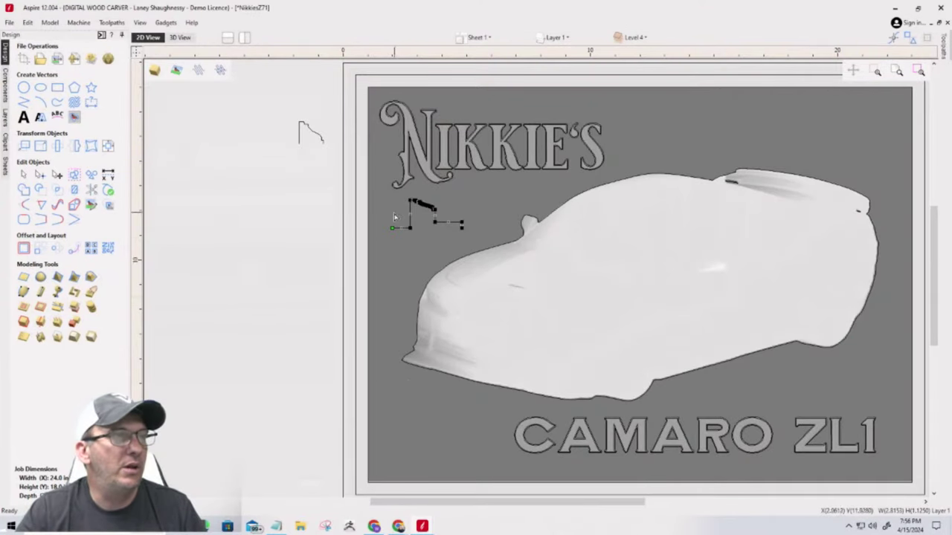
scroll(394, 215, up, 5)
scroll(394, 241, up, 3)
right_click(416, 260)
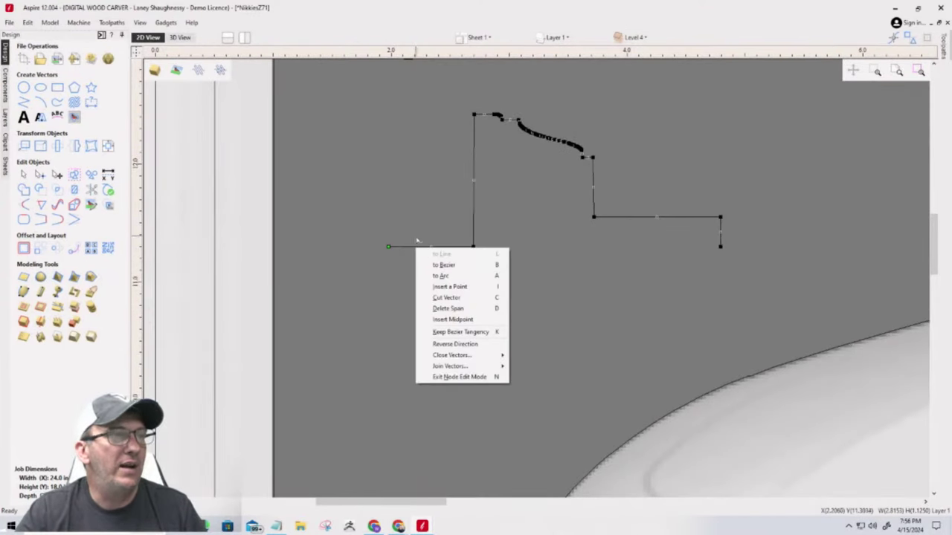
click(426, 308)
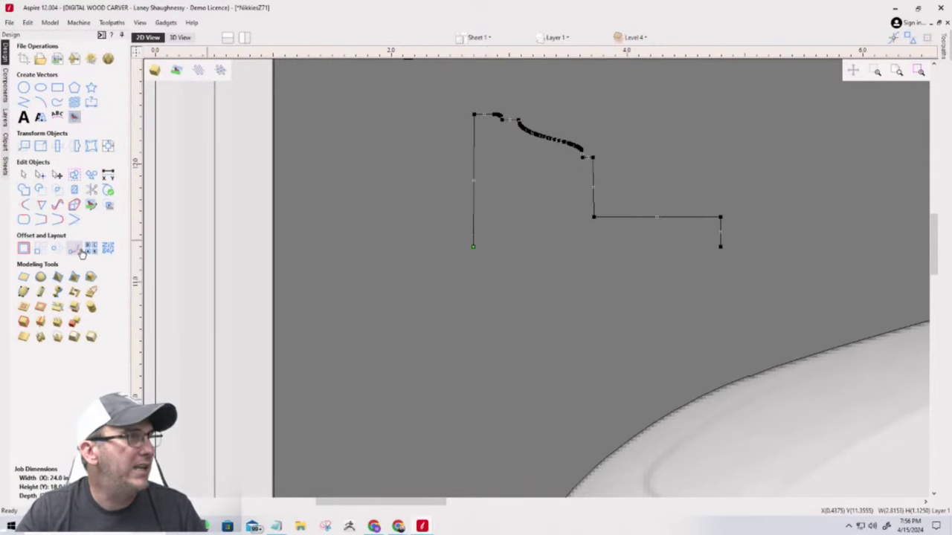
Step: Close the profile with a straight line along its base and return to the 3D view
click(41, 220)
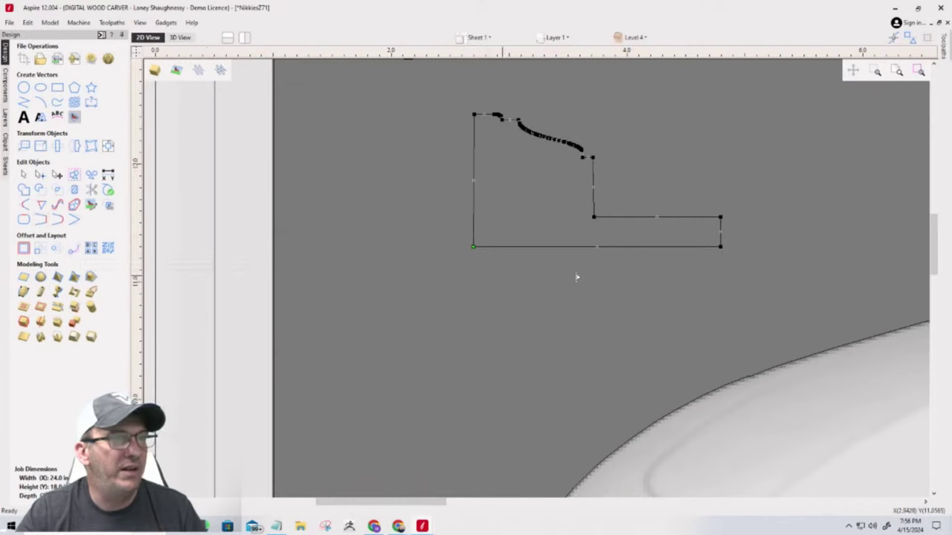
scroll(559, 325, down, 2)
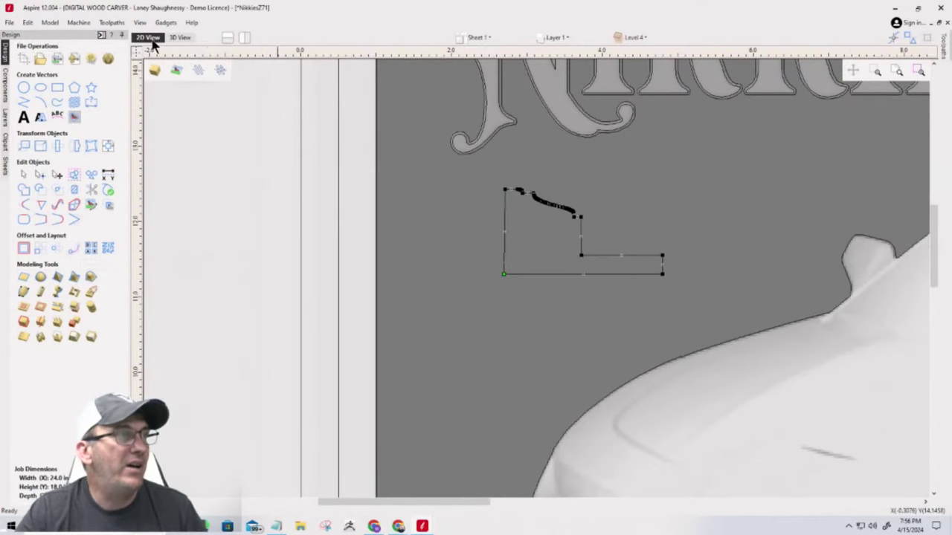
click(179, 37)
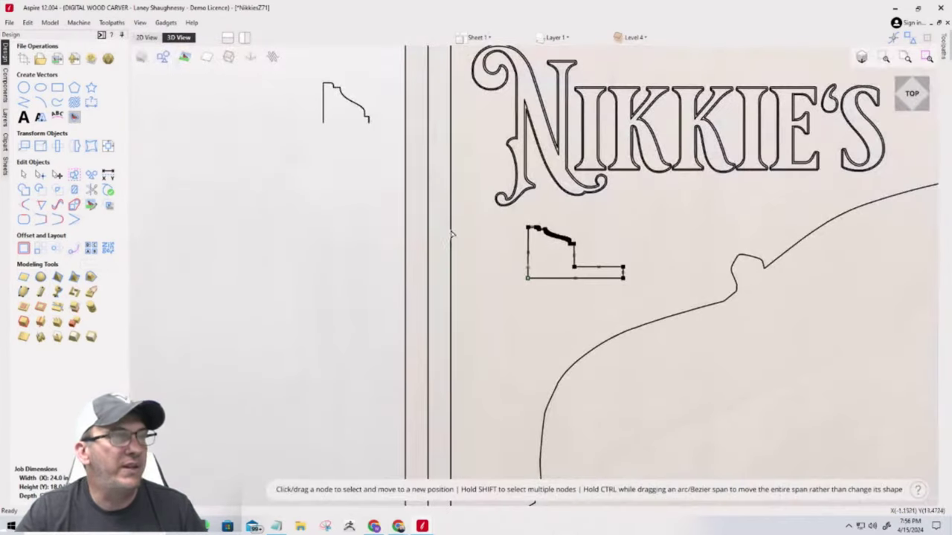
Step: Try to create a custom shape from the closed profile, and show the 3D components again
click(91, 277)
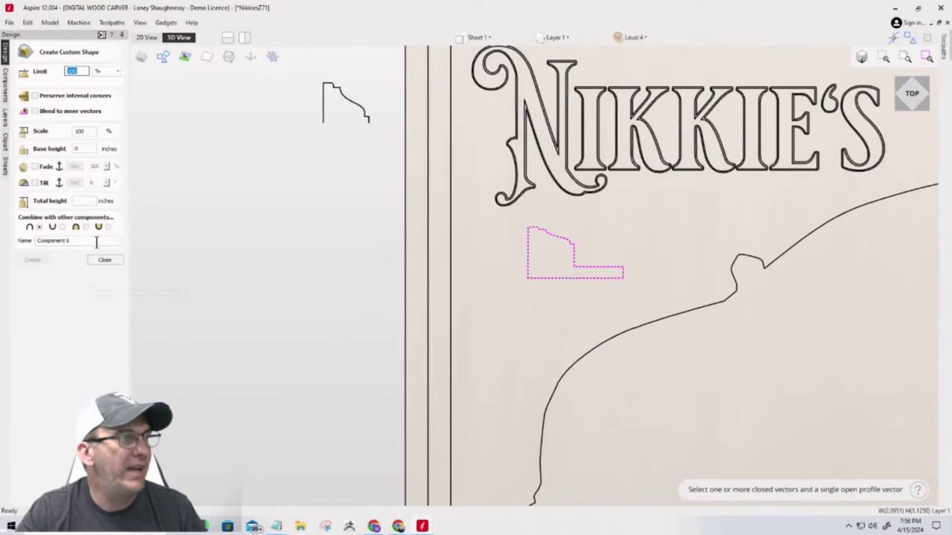
click(529, 275)
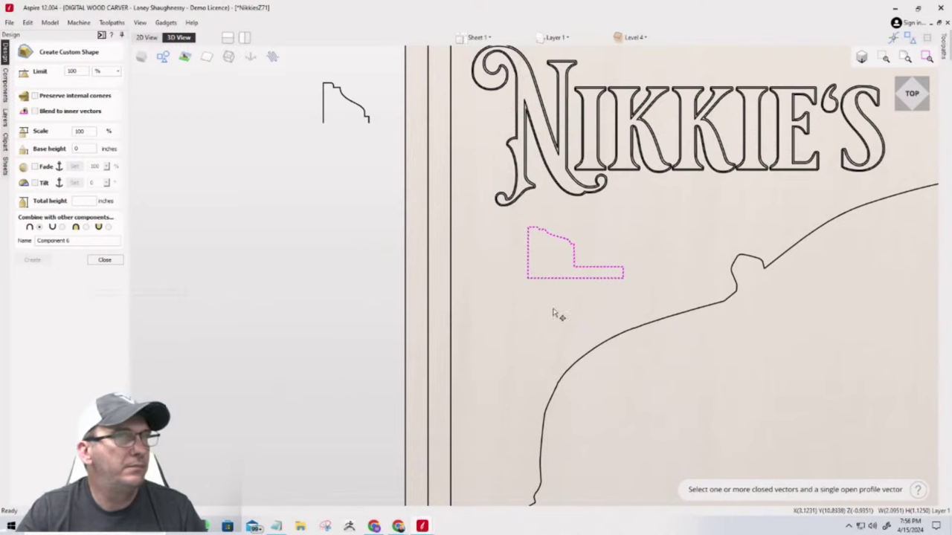
scroll(514, 387, down, 3)
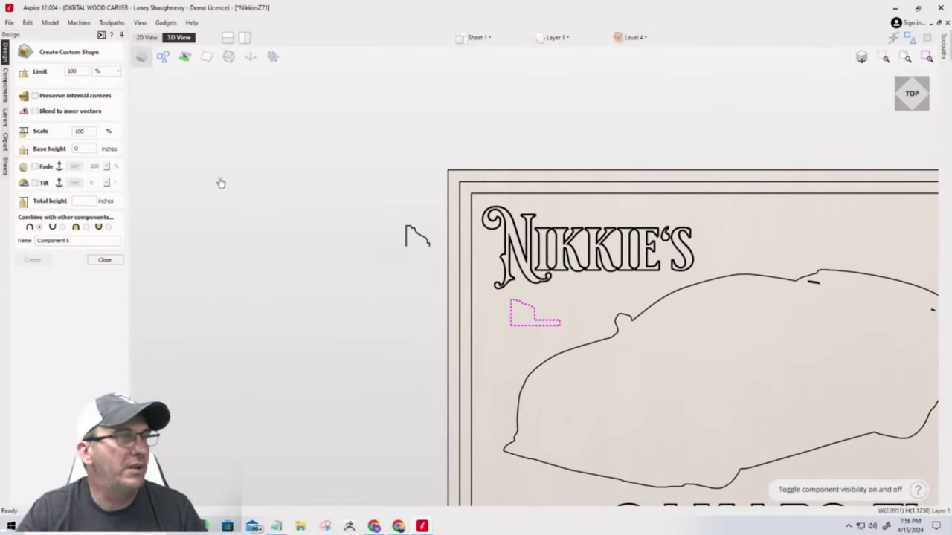
key(F3)
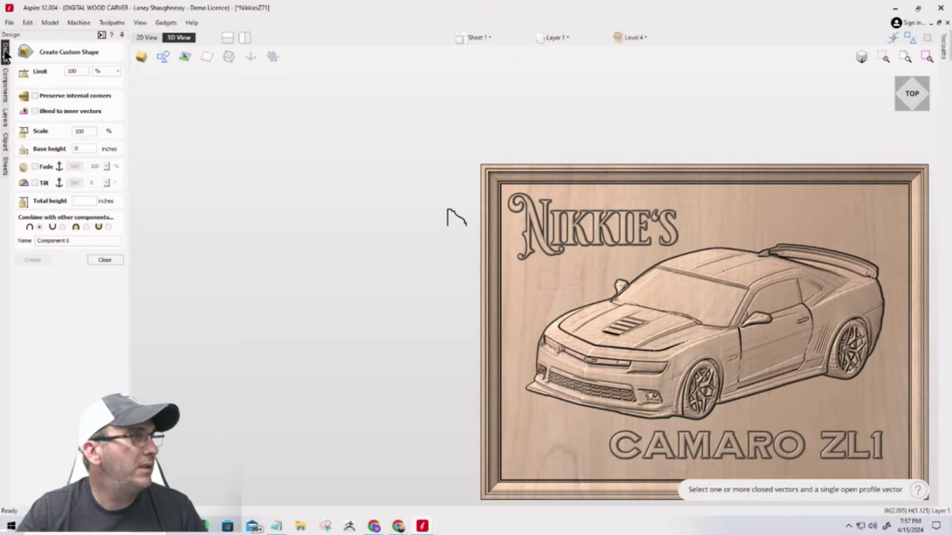
click(4, 53)
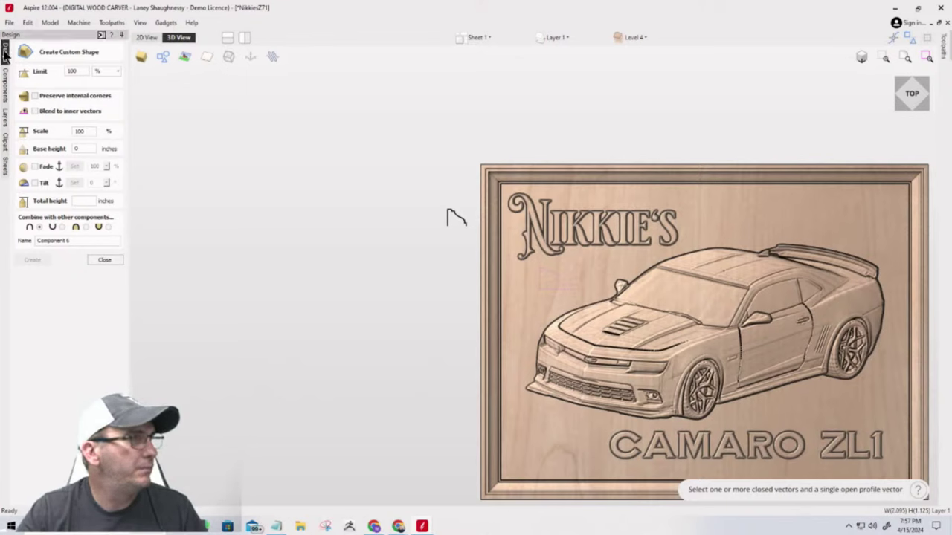
click(104, 262)
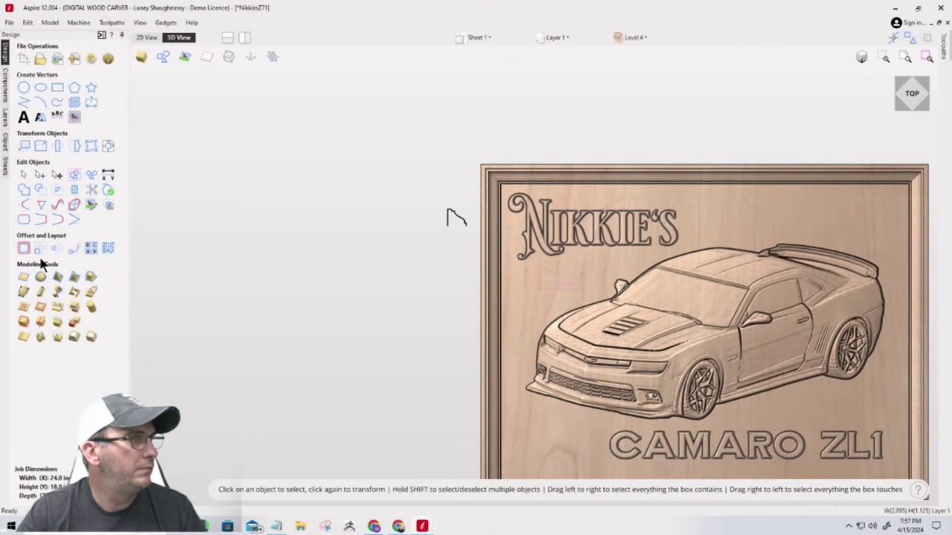
Step: Check the profile with Join Vectors, and move it beside the NIKKIE'S lettering, above the car's roof
click(24, 220)
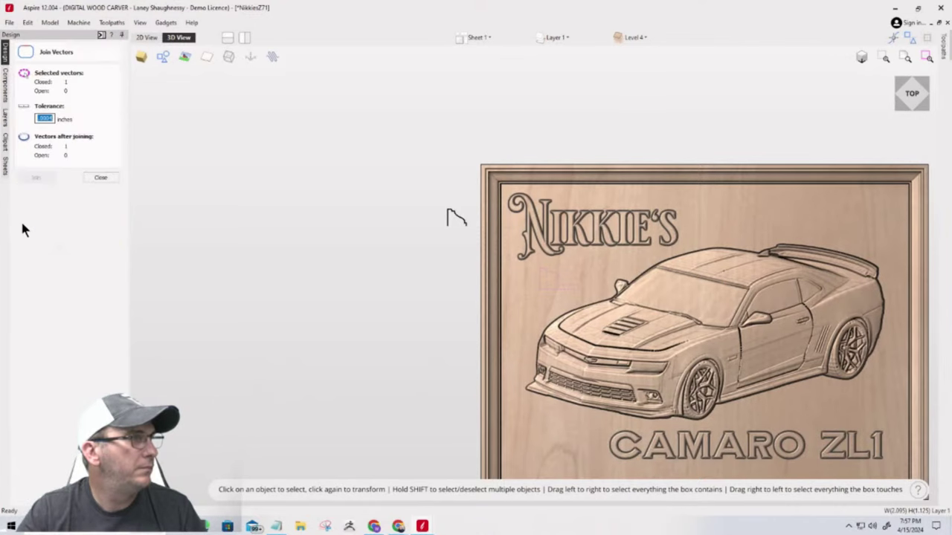
click(102, 179)
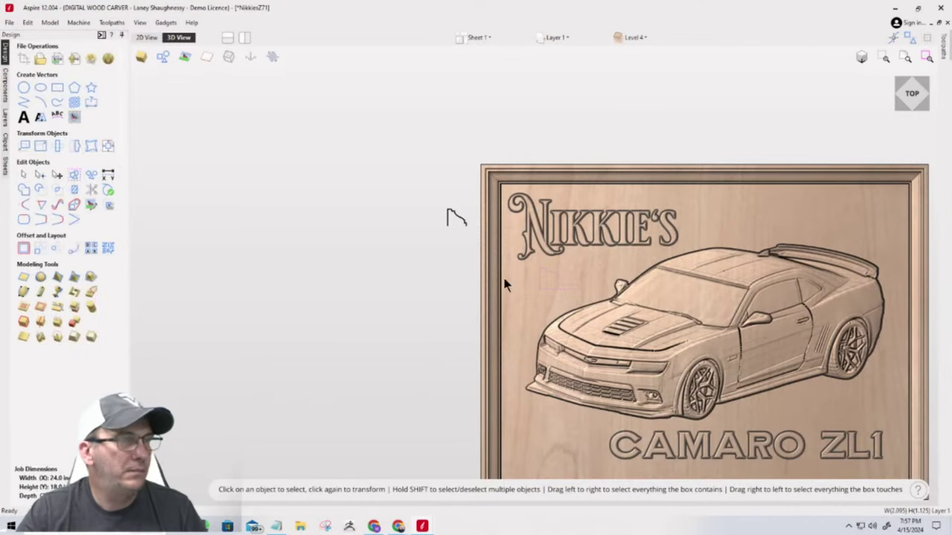
click(542, 276)
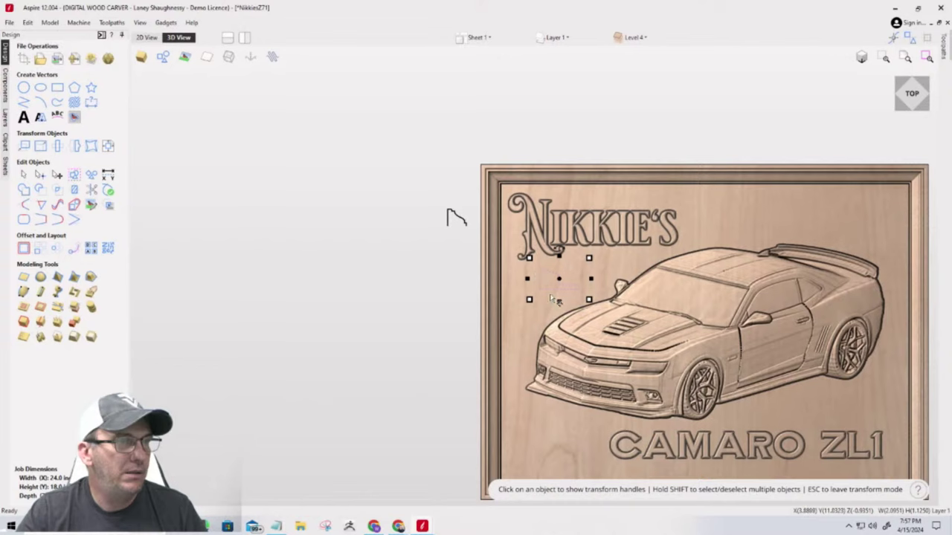
drag(542, 276, 733, 216)
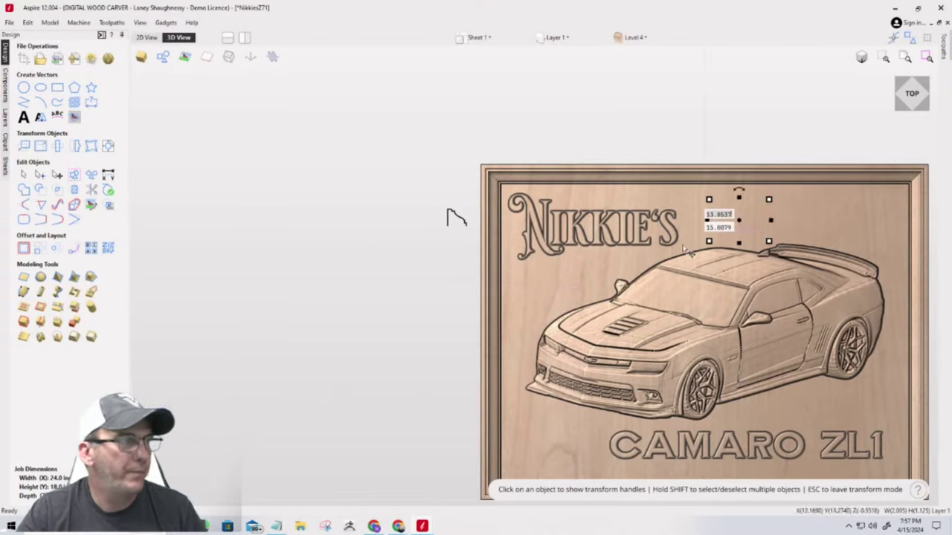
Step: Create a flat plane component from the closed profile with a base height of 0.42 inches
click(23, 276)
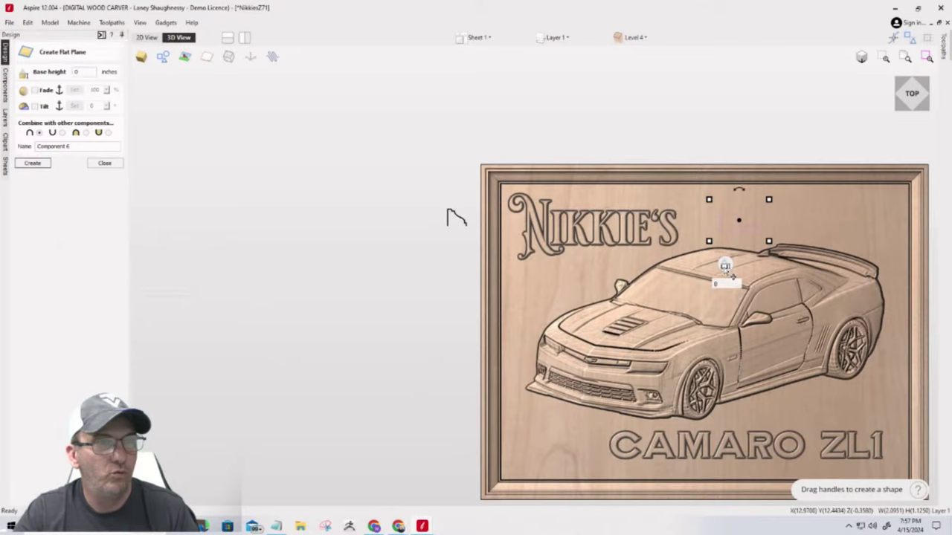
key(Return)
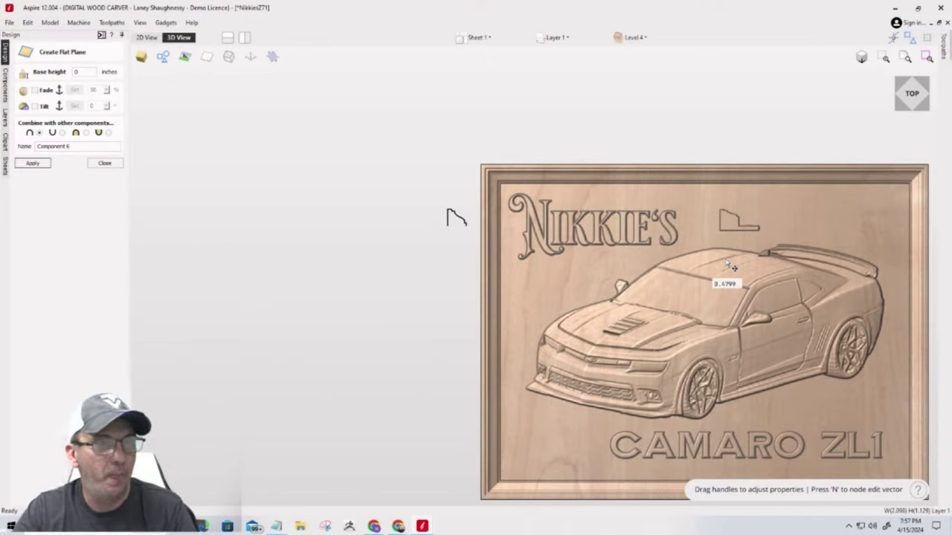
click(729, 223)
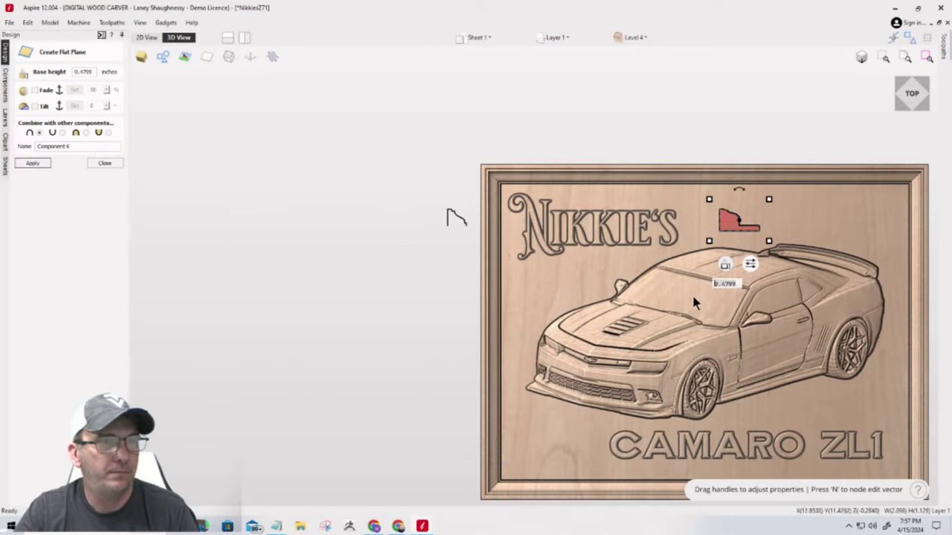
text(0.42)
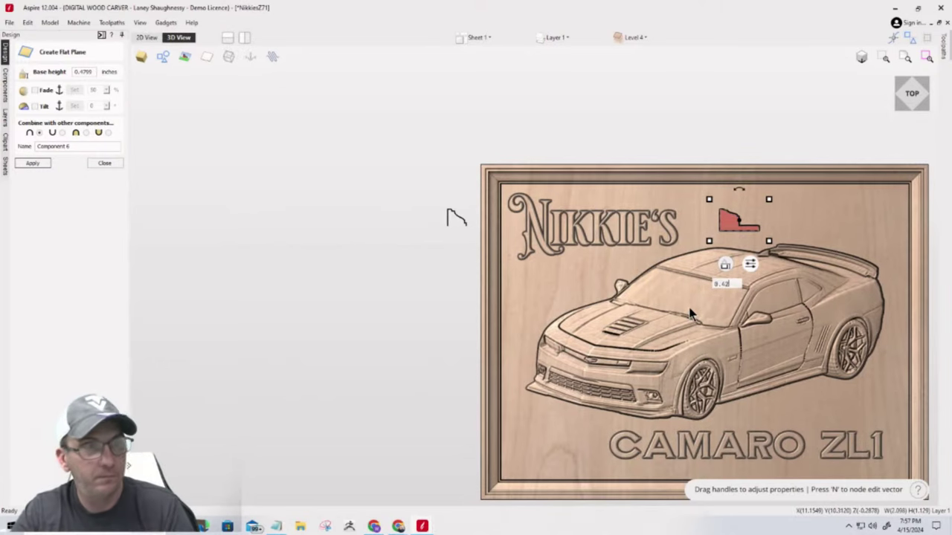
key(Return)
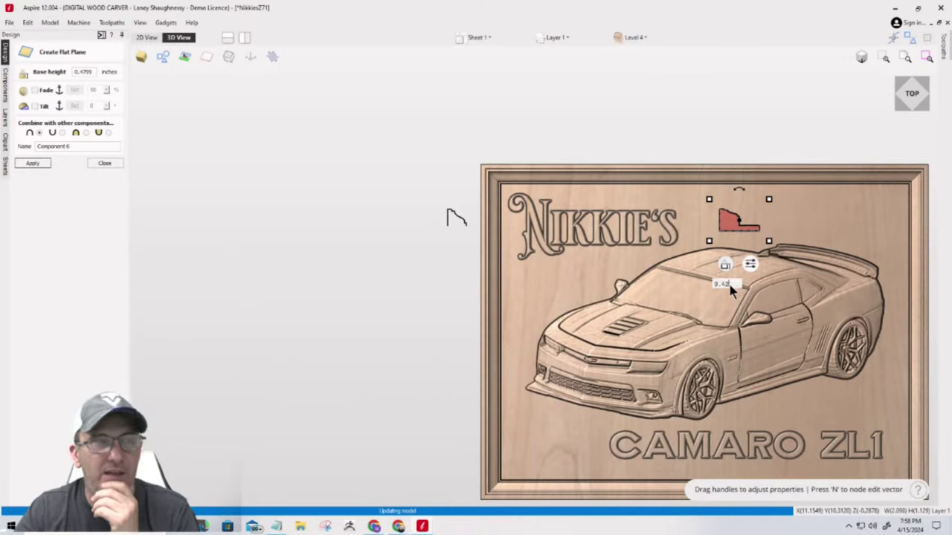
scroll(550, 223, down, 2)
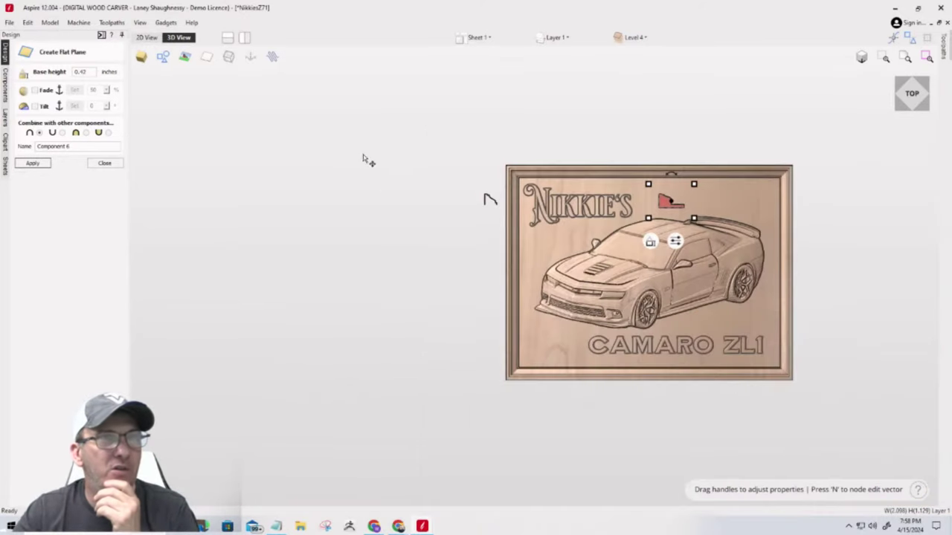
scroll(818, 235, up, 2)
scroll(378, 242, up, 3)
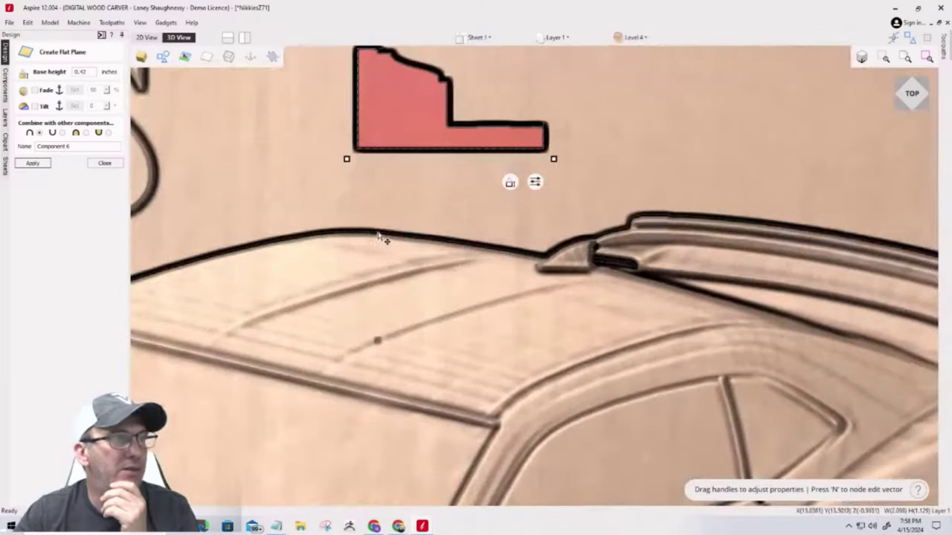
Step: Set the flat plane component's base height to 0.125 inches and keep the profile selected for editing
scroll(664, 248, down, 2)
scroll(582, 237, up, 1)
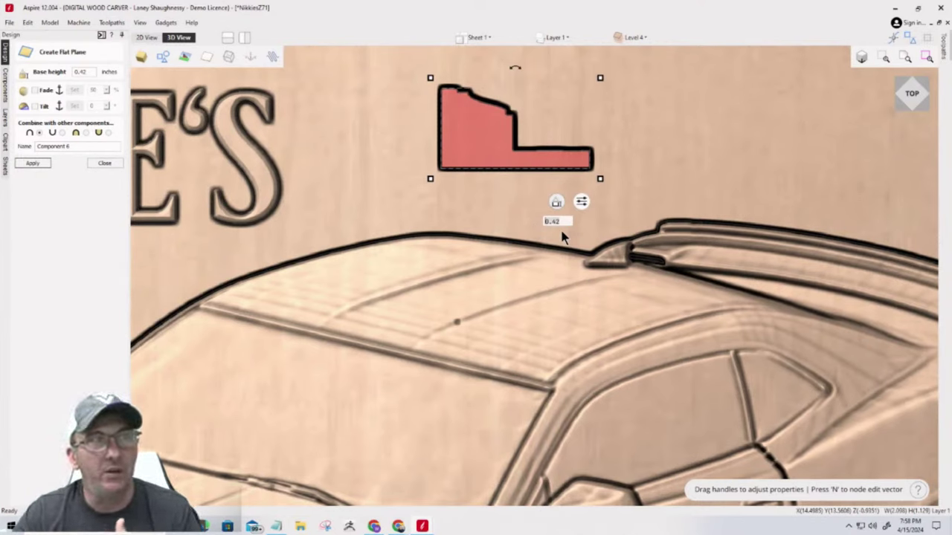
click(912, 106)
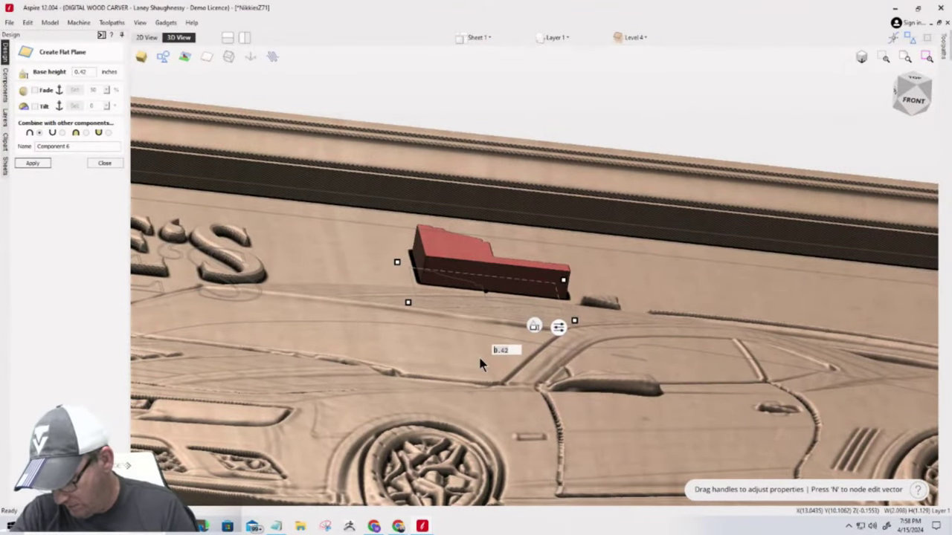
text(0.125)
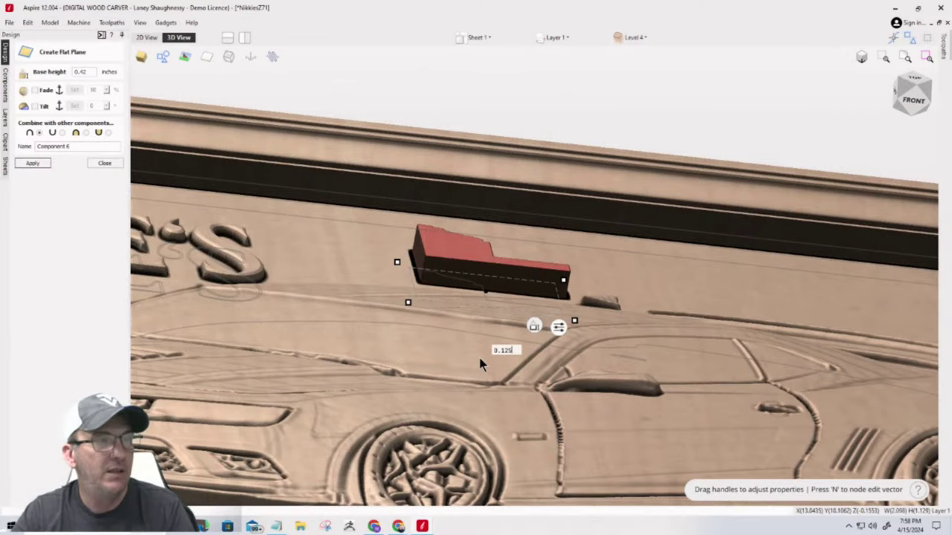
key(Return)
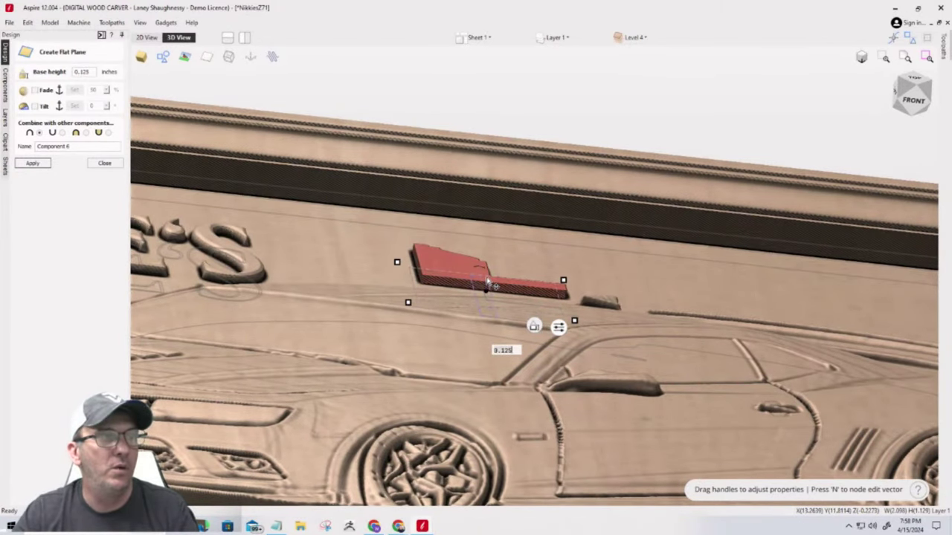
key(Return)
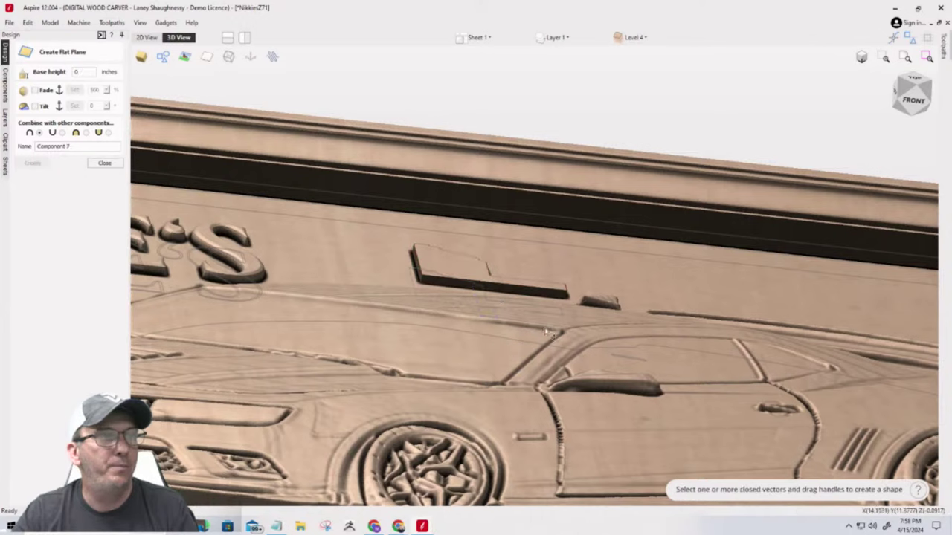
key(ctrl+z)
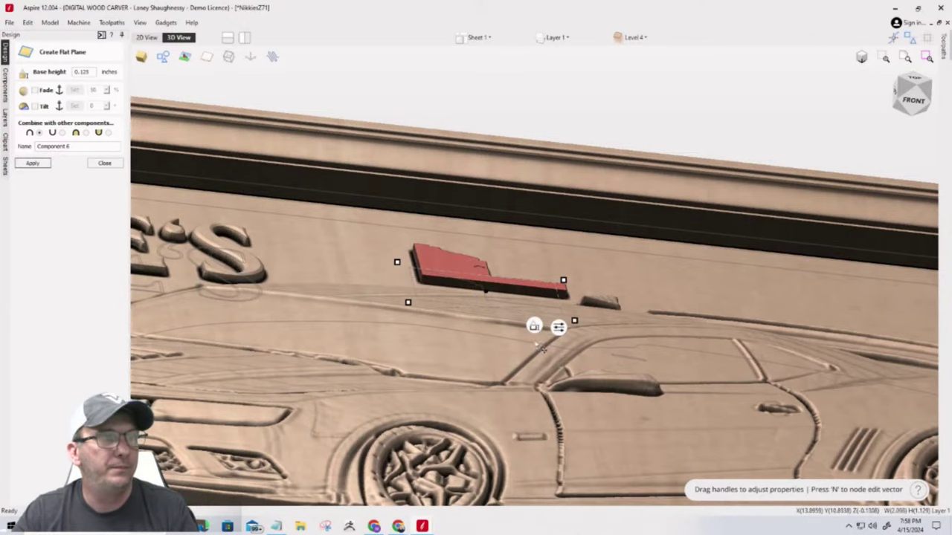
Step: Raise the flat plane component's height interactively on the 3D model to 0.4687 inches
mouse_move(545, 335)
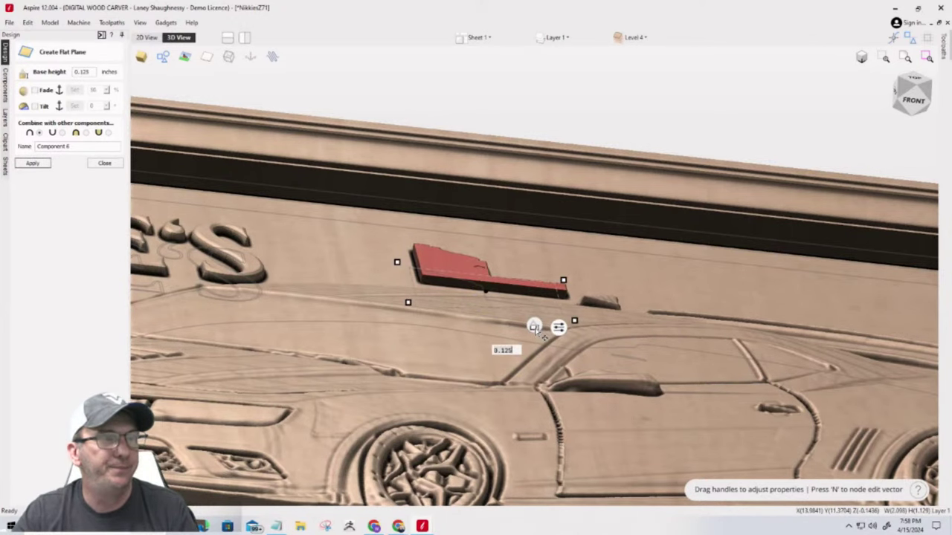
mouse_move(543, 303)
mouse_down()
mouse_move(535, 335)
mouse_move(539, 299)
mouse_move(540, 327)
mouse_move(540, 313)
mouse_up()
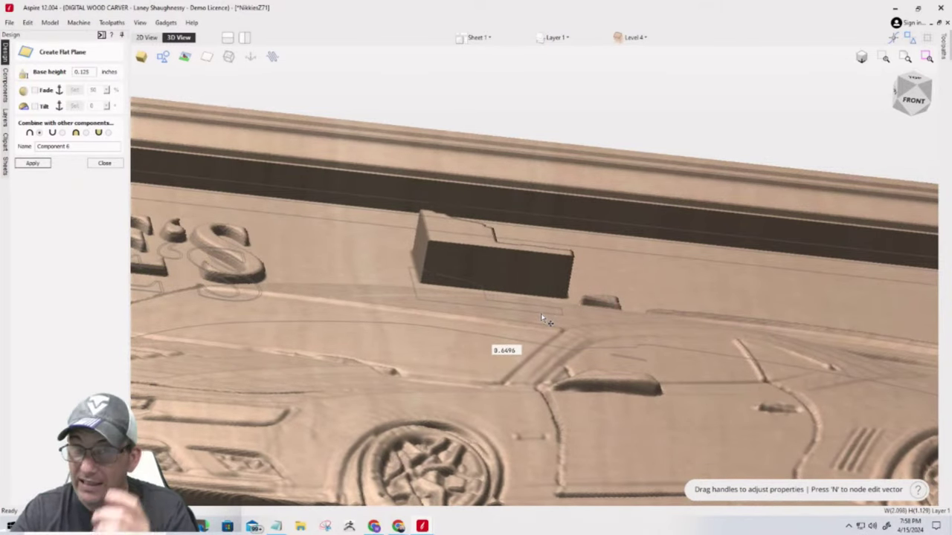
drag(541, 318, 539, 318)
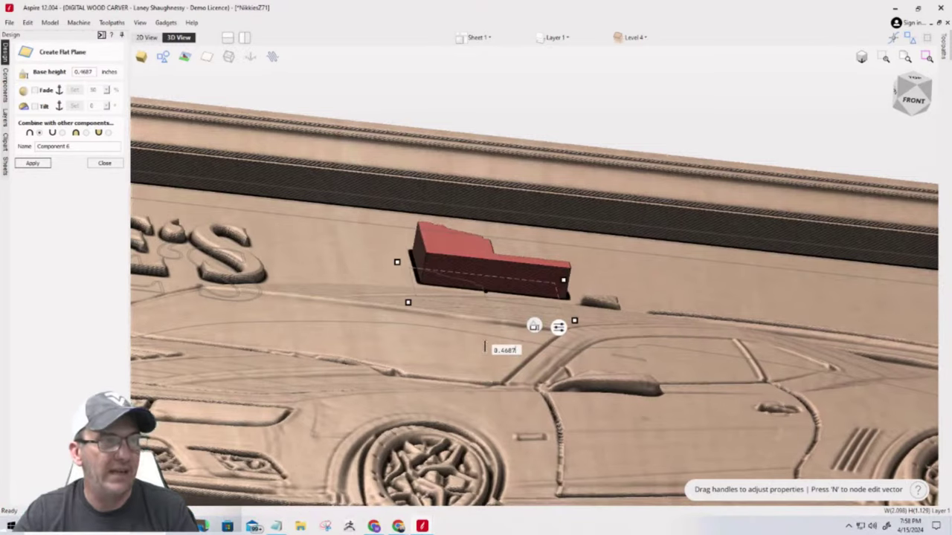
Step: Set the flat plane component's base height to 0.125 inches and look at the whole sign from above
key(BackSpace)
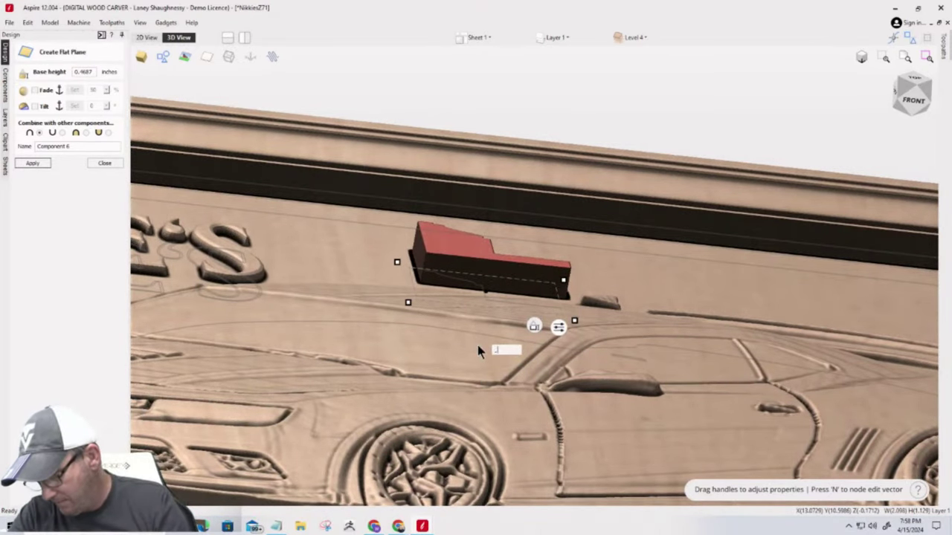
text(.125)
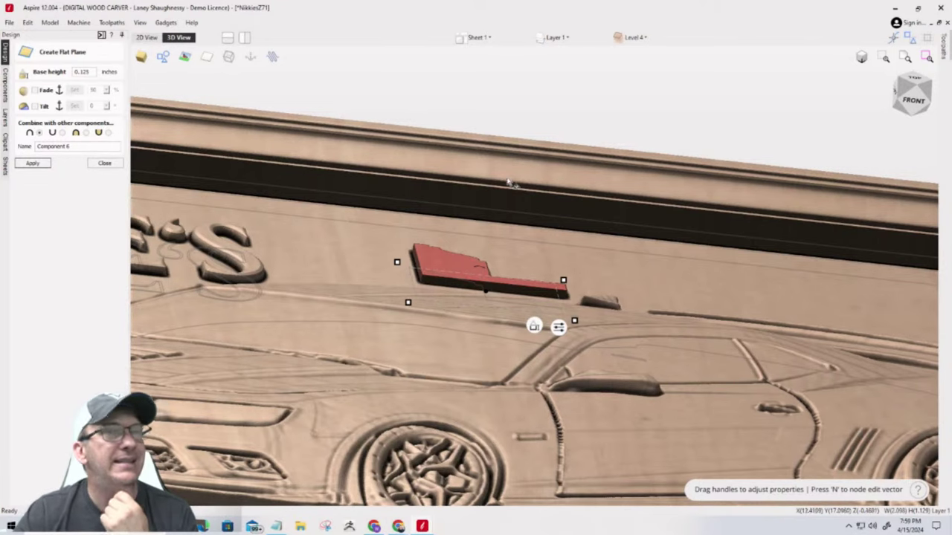
click(907, 112)
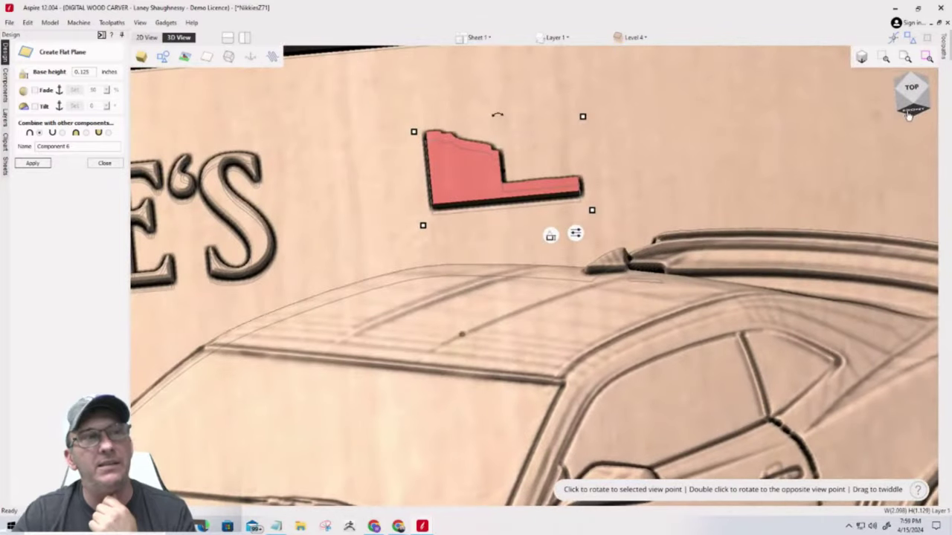
scroll(385, 227, down, 3)
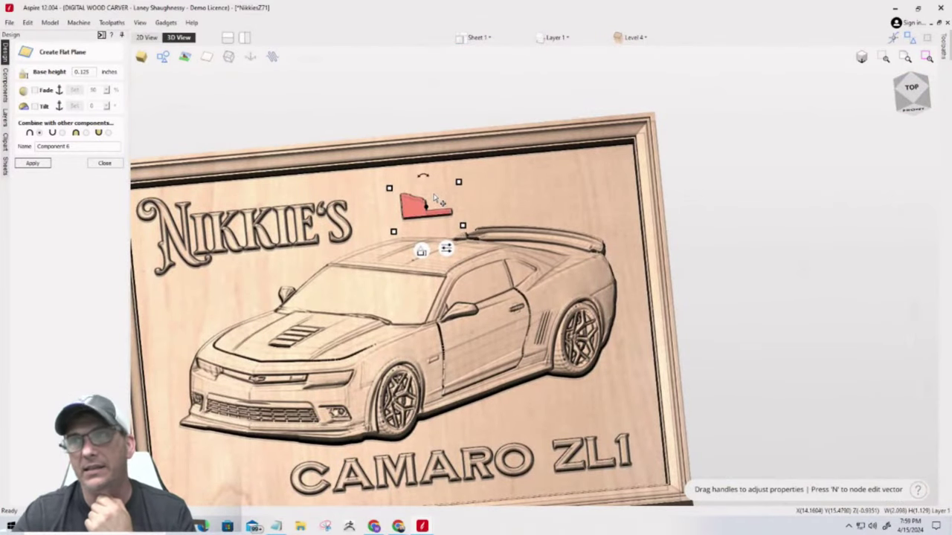
Step: Show the full car sign in the 2D view, and switch to the open sketchCut project
click(146, 37)
scroll(385, 310, down, 6)
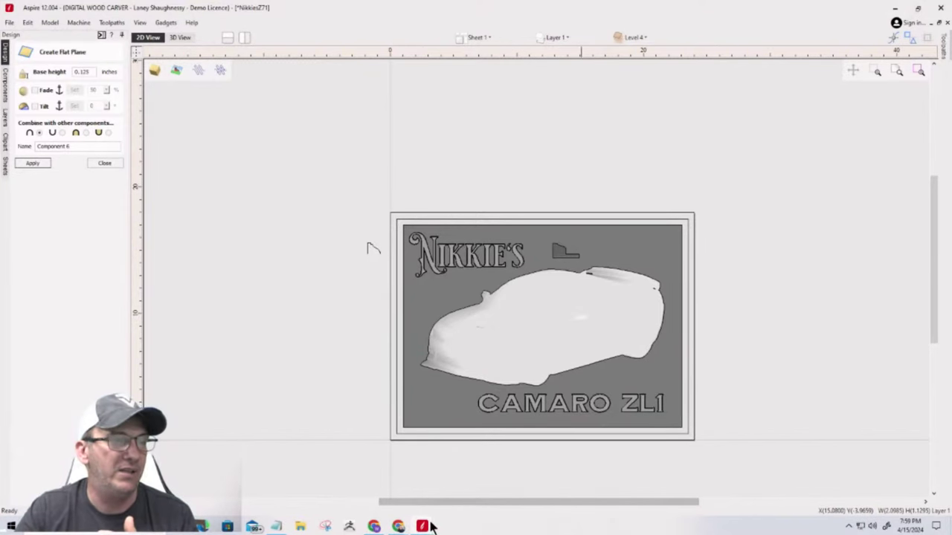
mouse_move(423, 526)
click(475, 490)
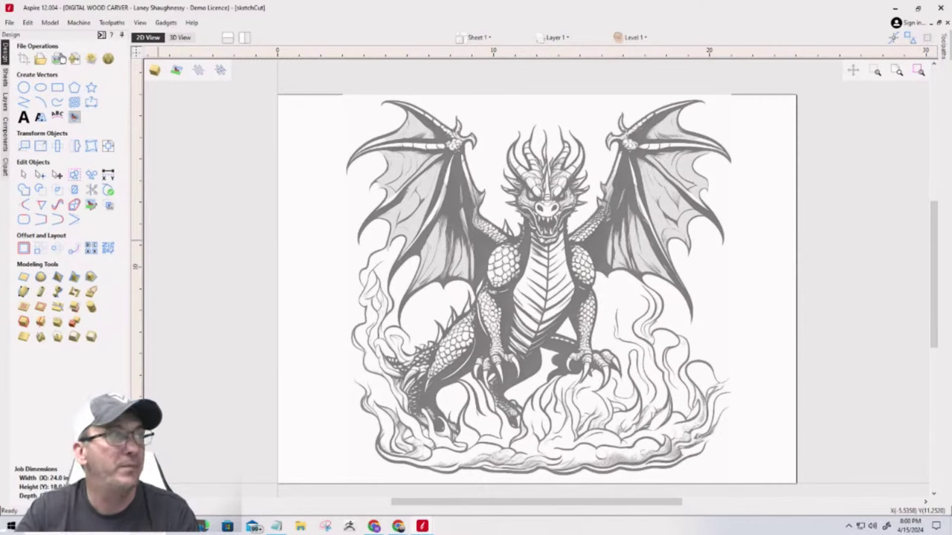
Step: Start a Sketch Carving toolpath and select the dragon bitmap as its source
click(101, 35)
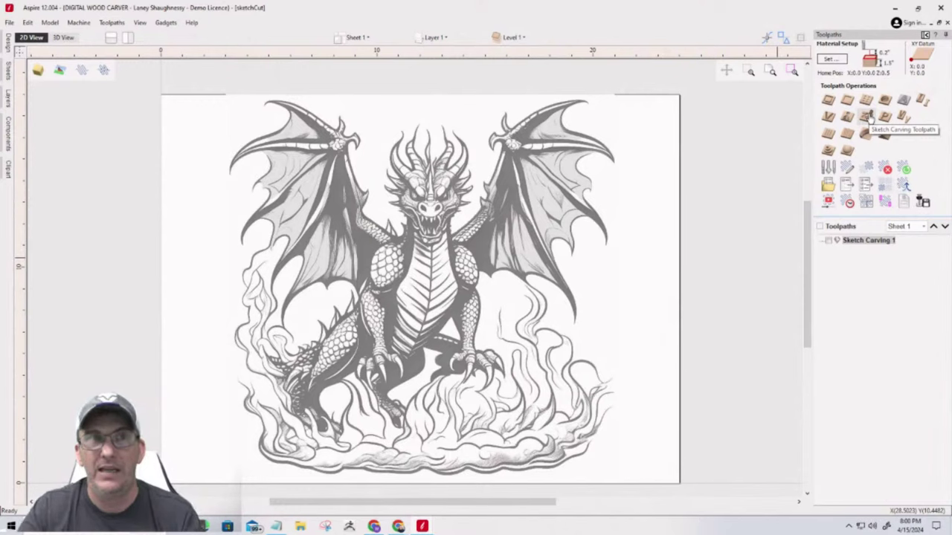
click(867, 113)
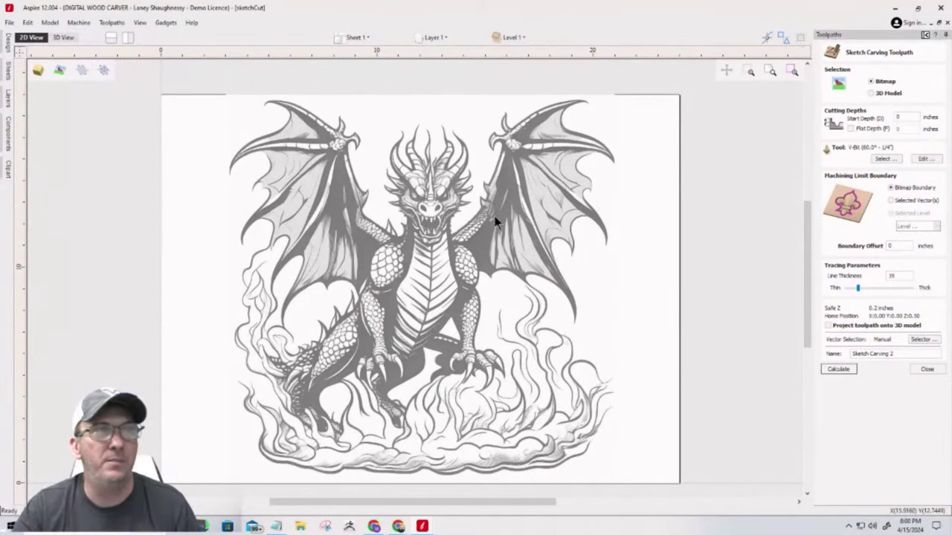
click(484, 241)
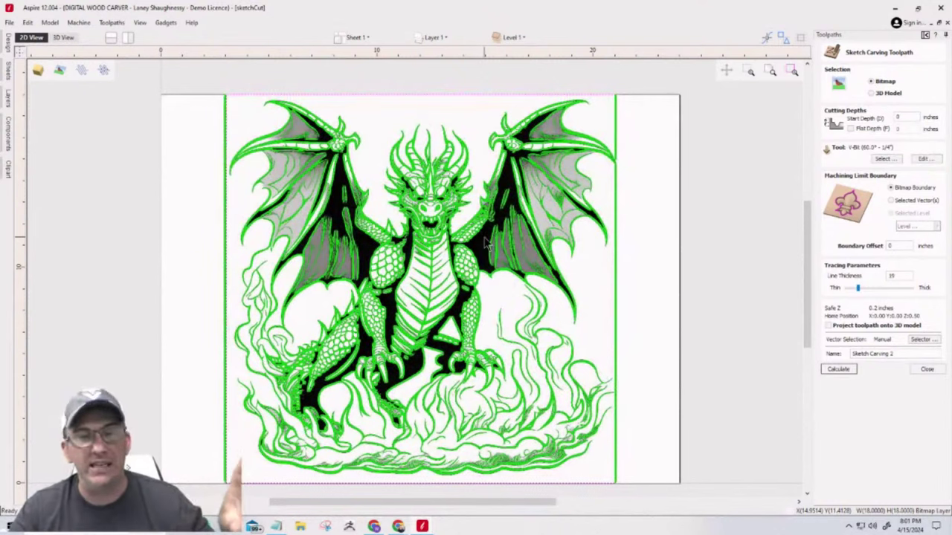
Step: Try a much thicker tracing line thickness and compare the traced lines on the dragon's chest and scales
scroll(419, 332, up, 3)
scroll(438, 325, down, 2)
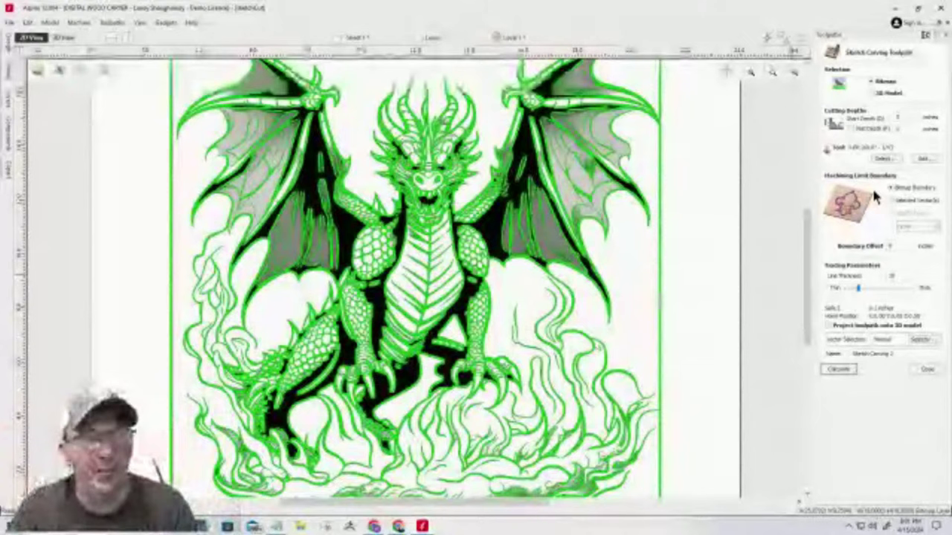
scroll(464, 279, up, 5)
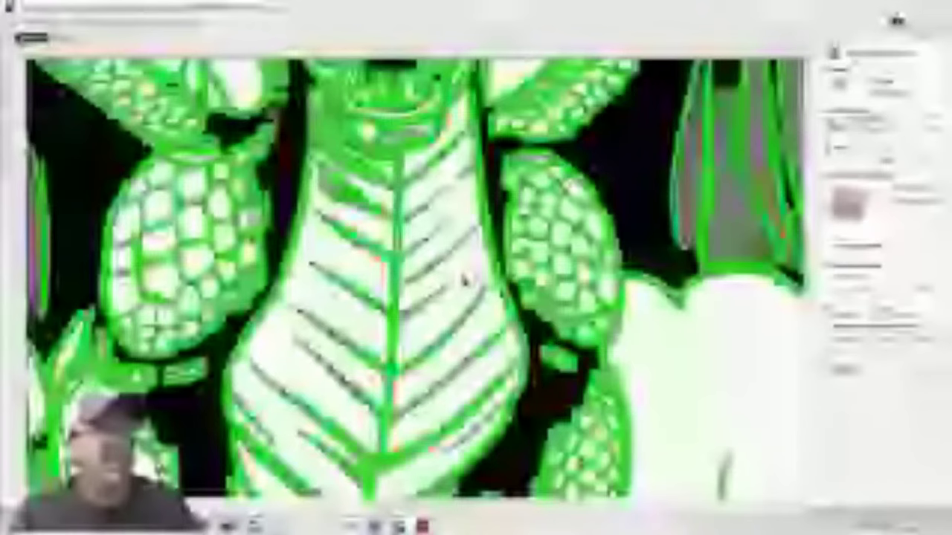
scroll(462, 279, up, 3)
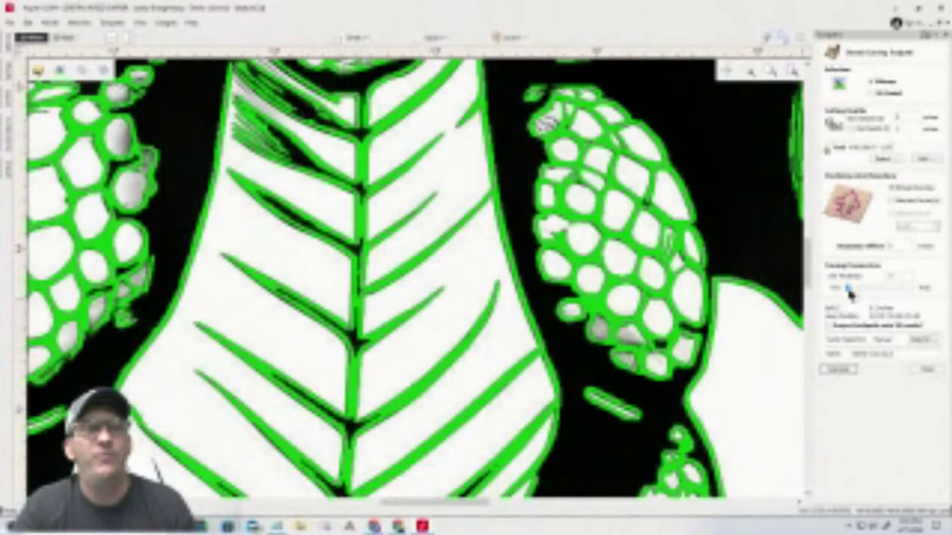
drag(846, 288, 902, 288)
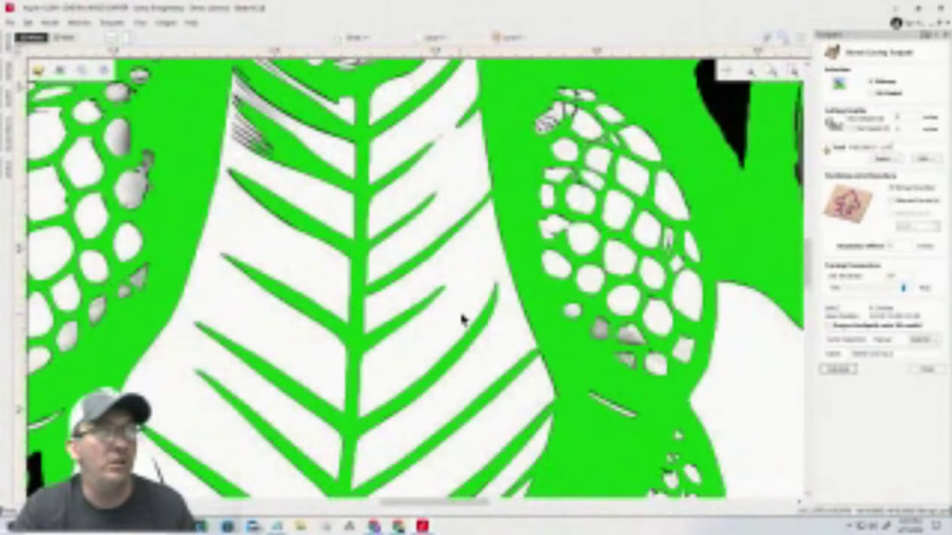
scroll(463, 318, down, 4)
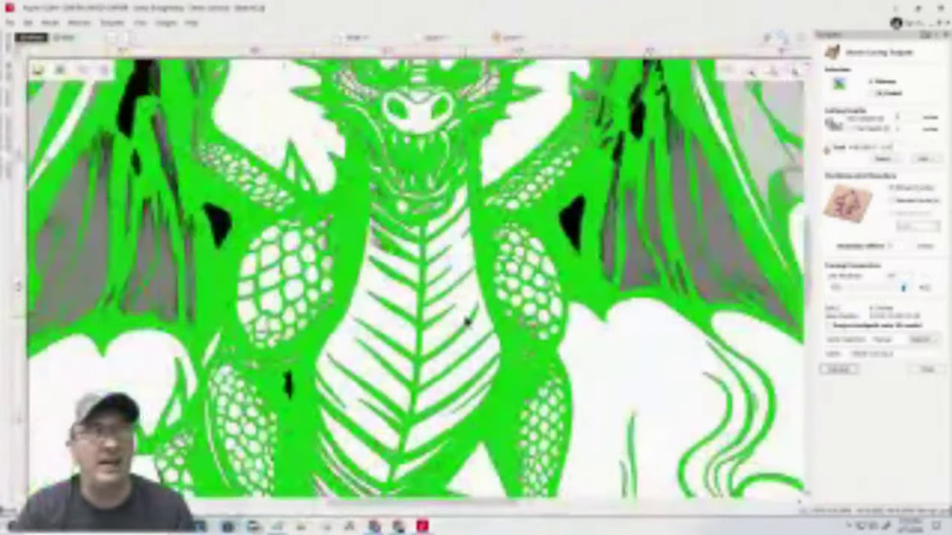
scroll(463, 294, down, 2)
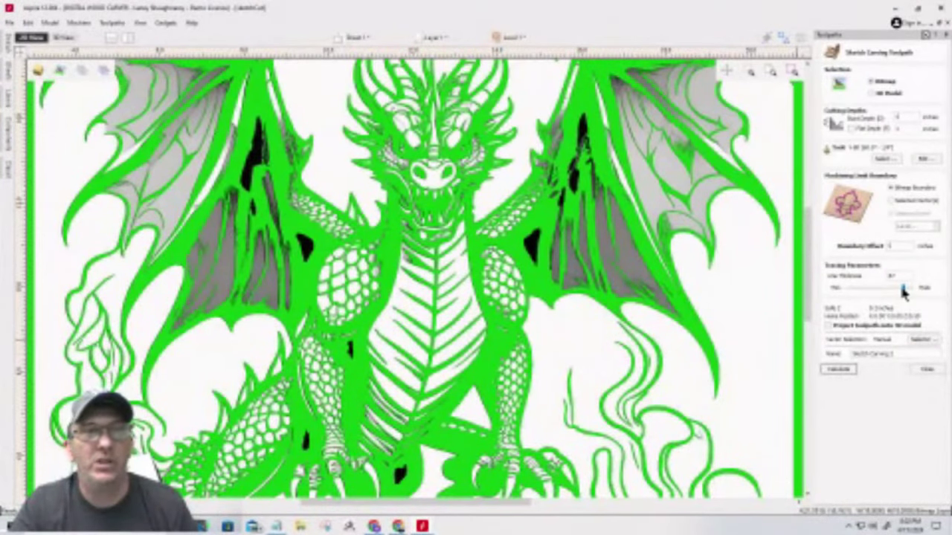
Step: Set the tracing line thickness to 19 and calculate the Sketch Carving 2 toolpath
drag(904, 291, 862, 295)
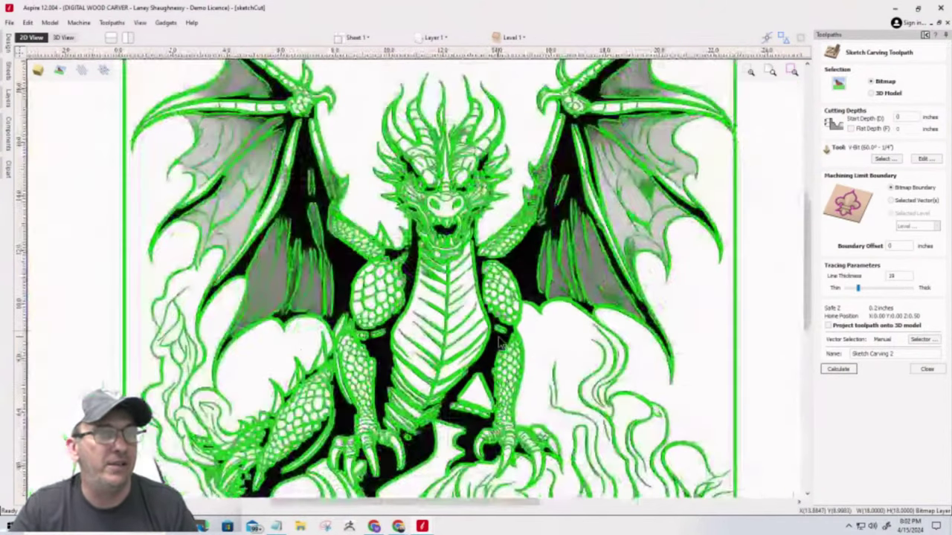
scroll(494, 327, down, 3)
scroll(500, 341, up, 1)
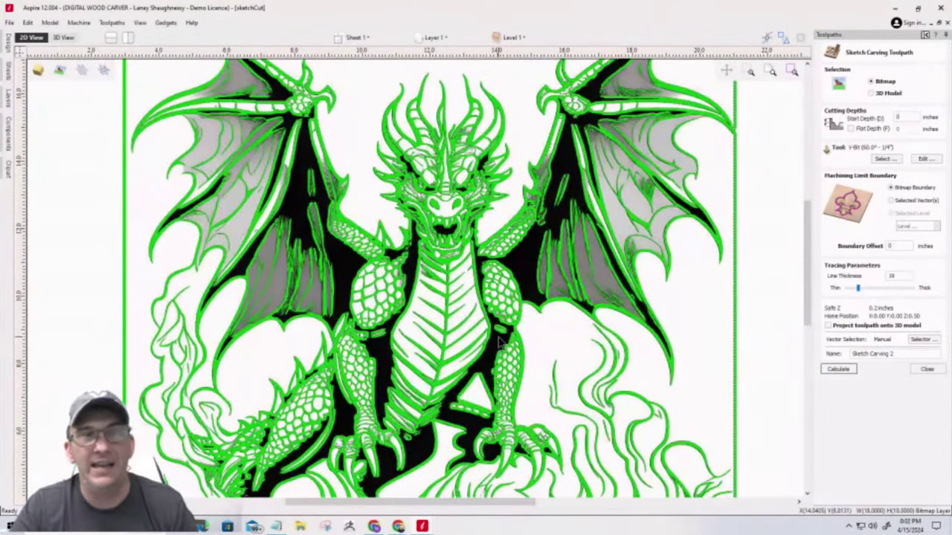
click(891, 277)
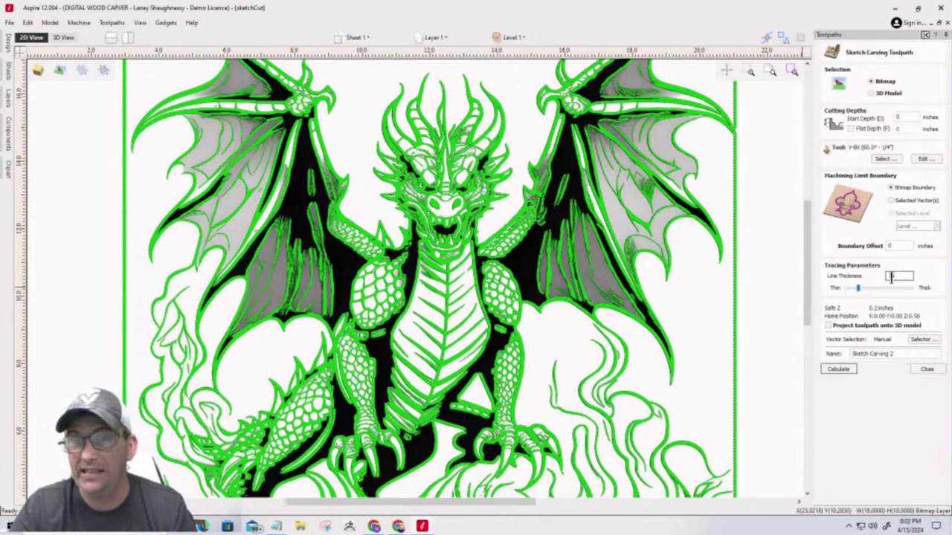
click(838, 369)
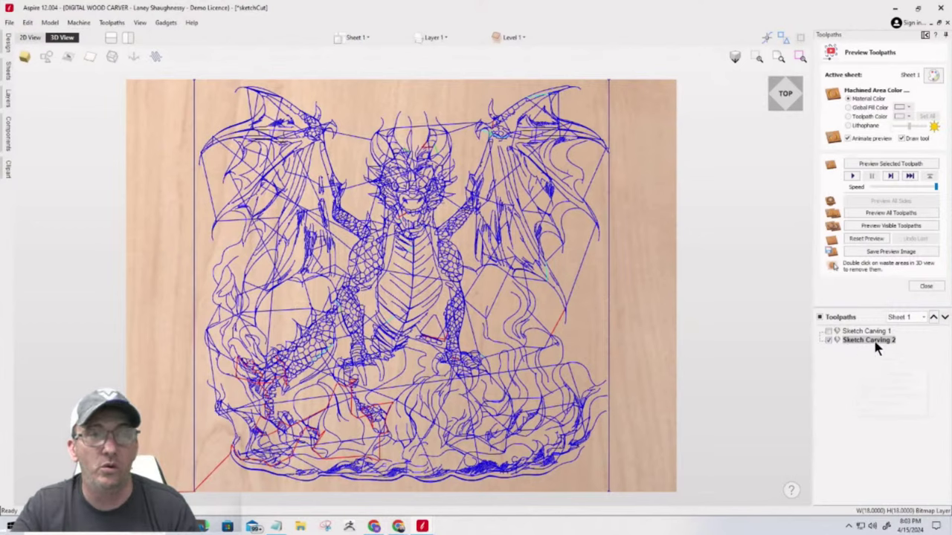
Step: Preview the Sketch Carving 2 toolpath on the material and inspect the carved dragon from a tilted angle
mouse_move(877, 346)
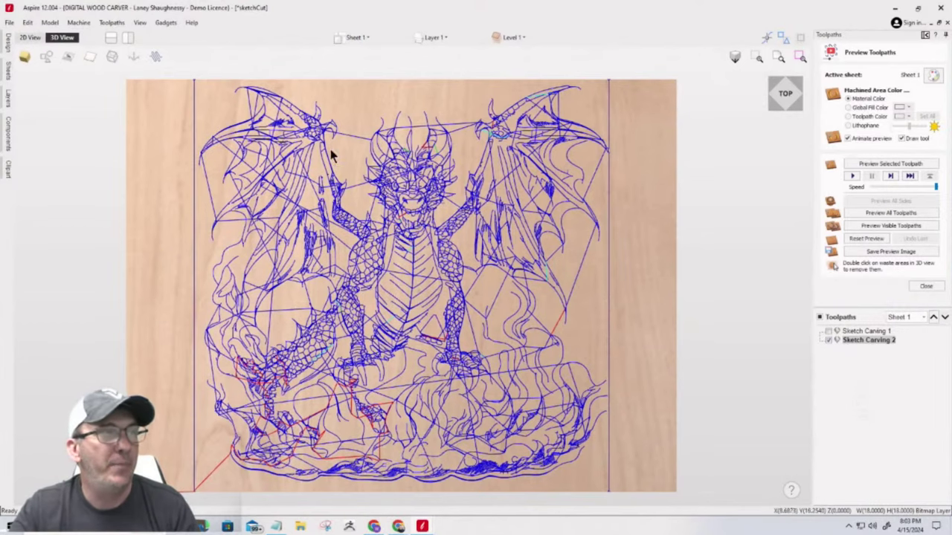
click(885, 165)
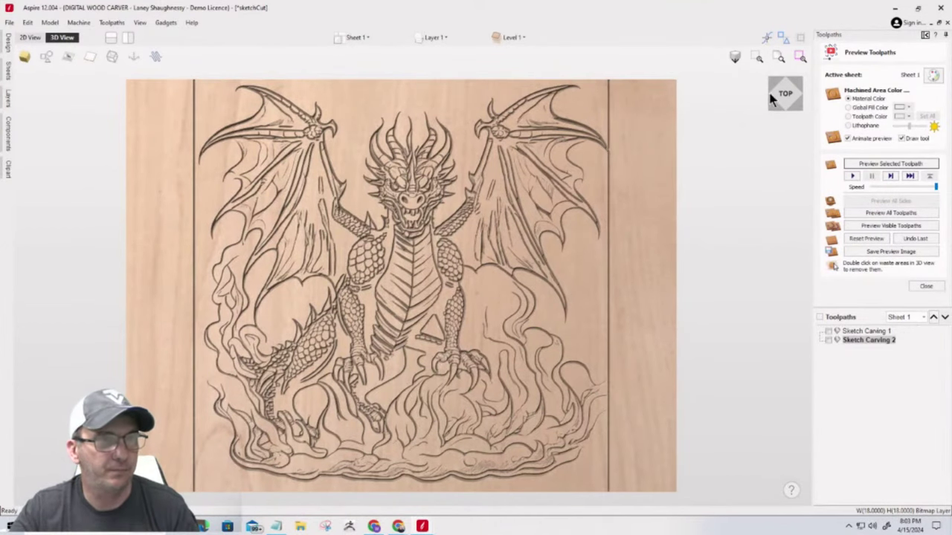
drag(785, 97, 787, 104)
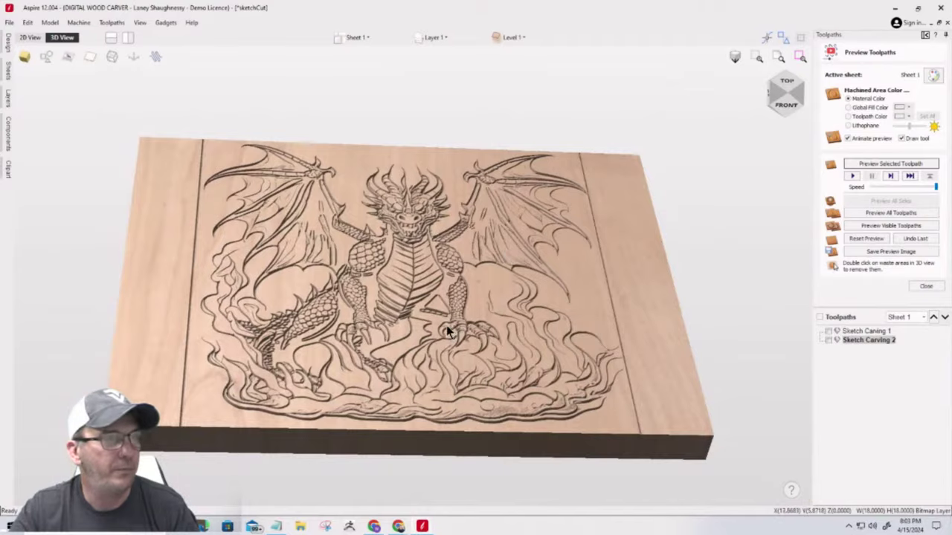
scroll(446, 330, up, 5)
scroll(446, 331, down, 5)
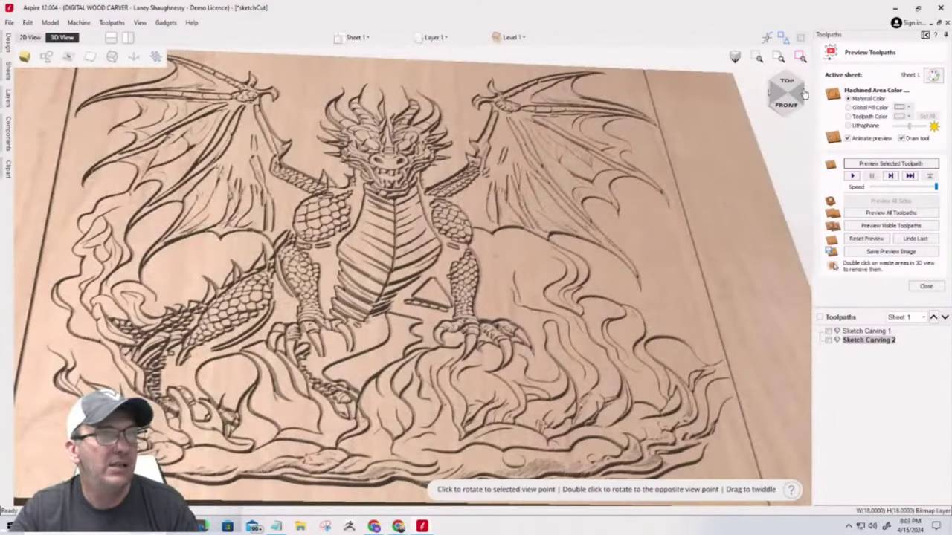
drag(786, 93, 783, 85)
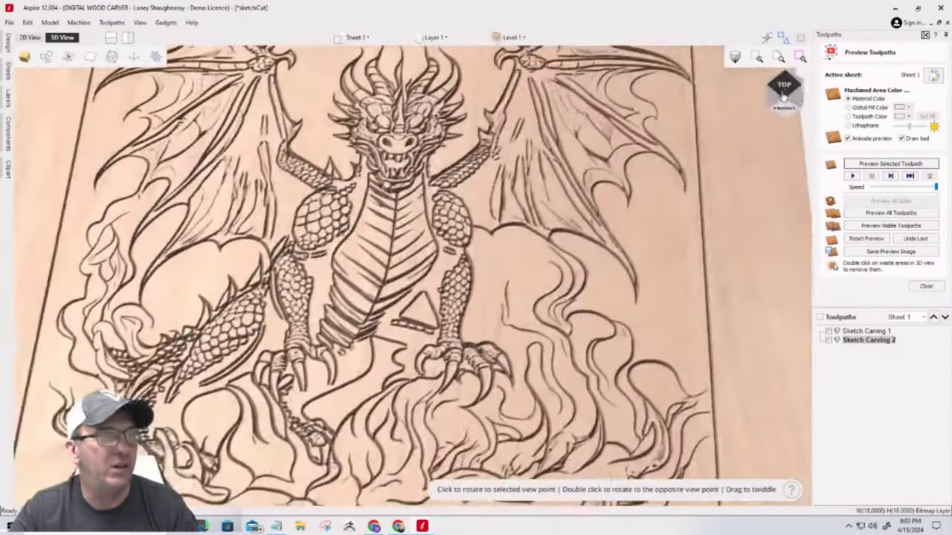
Step: Show the machined areas in a black global fill color and view the carved dragon from nearly above
click(848, 107)
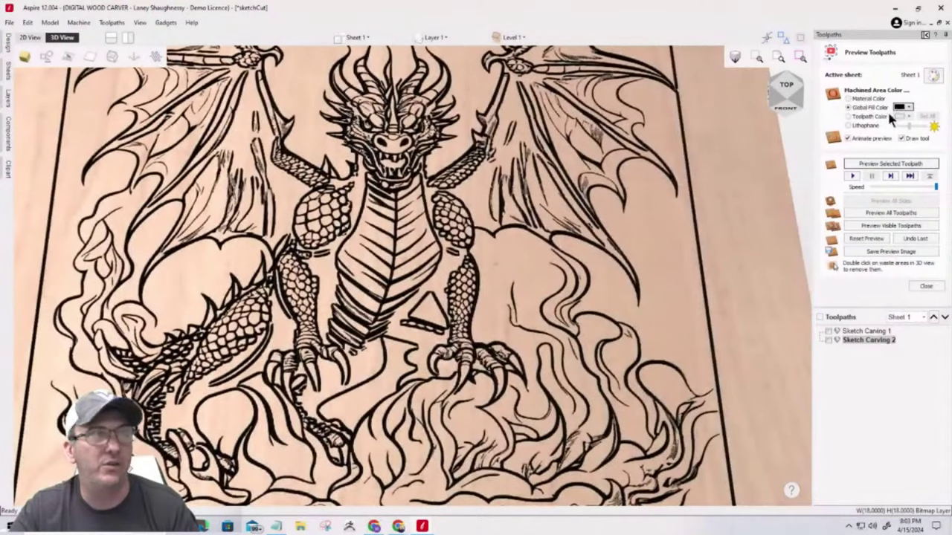
drag(786, 98, 786, 104)
click(786, 102)
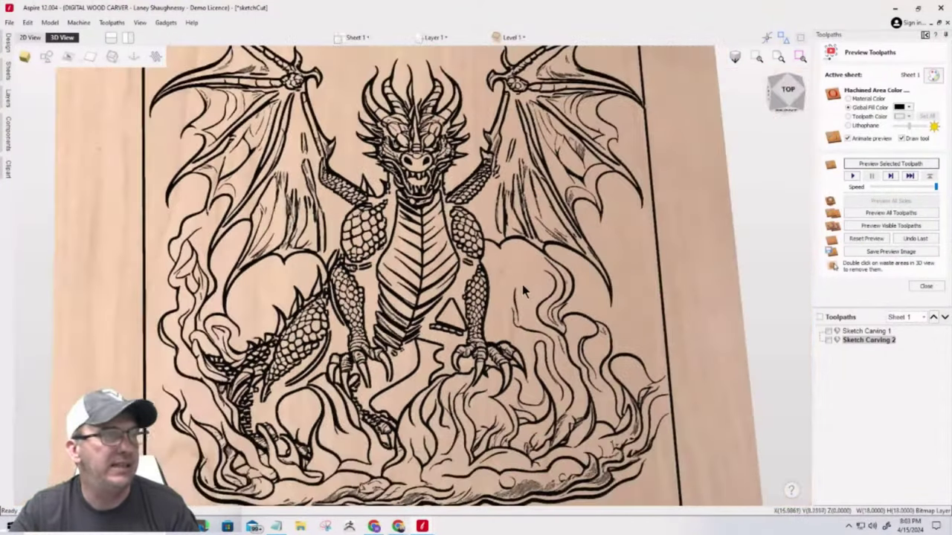
Step: Reopen the Sketch Carving 2 toolpath, set its tracing line thickness to 53 and recalculate it
drag(770, 93, 794, 104)
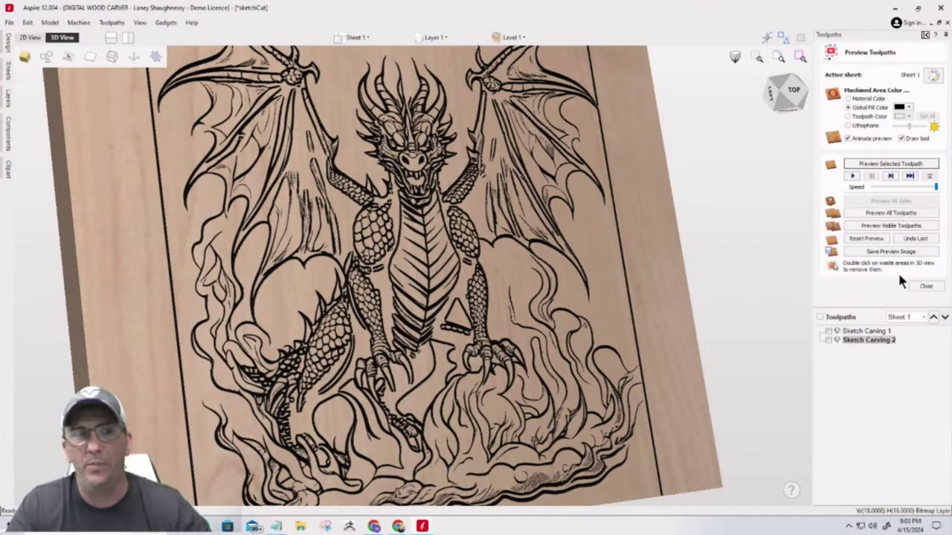
double_click(885, 340)
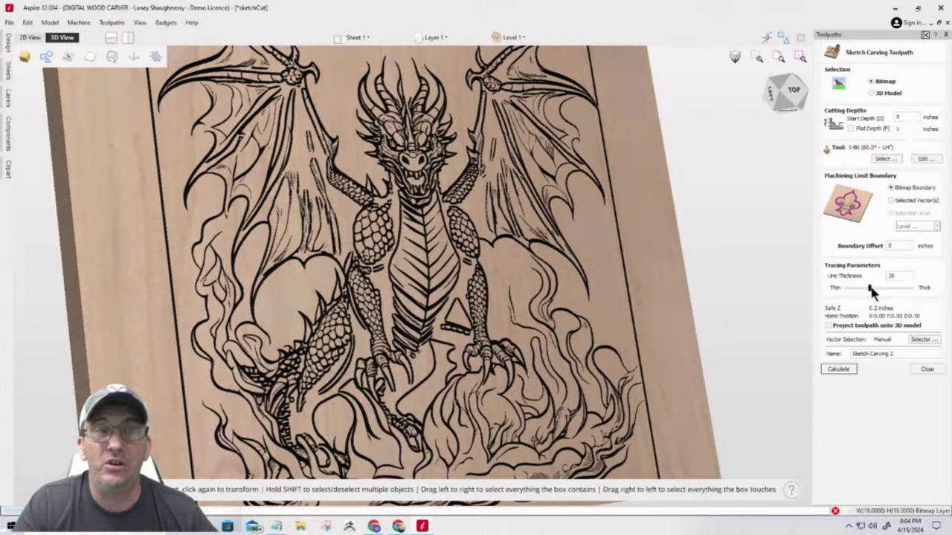
drag(870, 287, 878, 288)
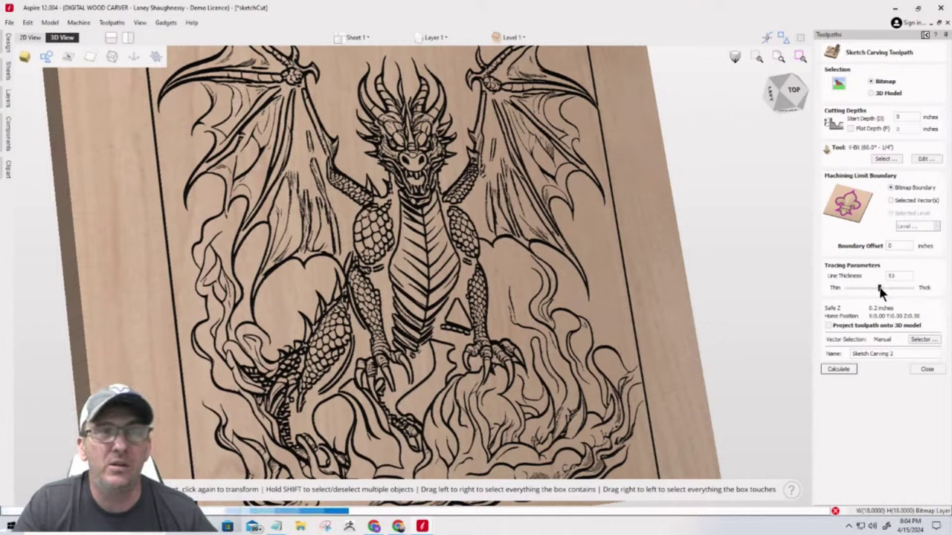
drag(880, 287, 880, 289)
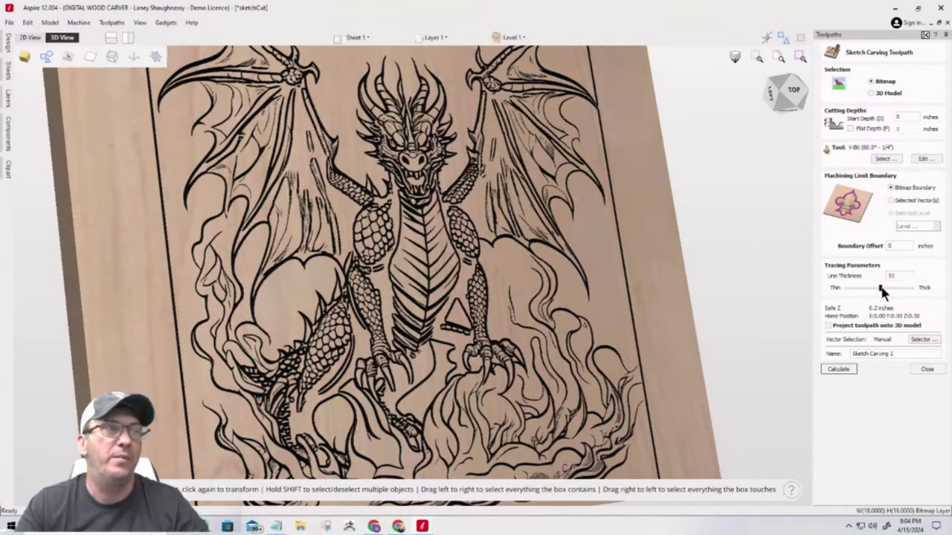
click(843, 371)
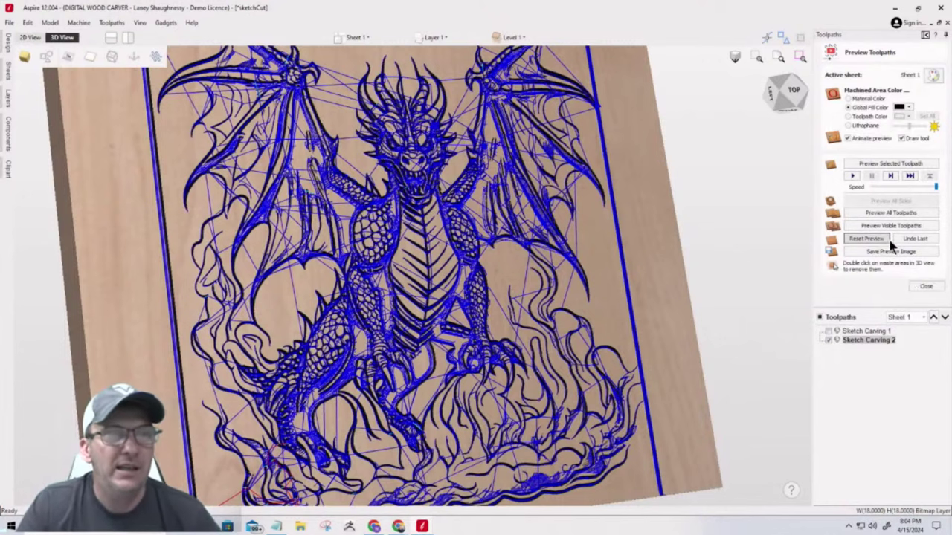
Step: Reset the carved preview and start a preview of only the visible toolpaths
click(866, 241)
click(866, 242)
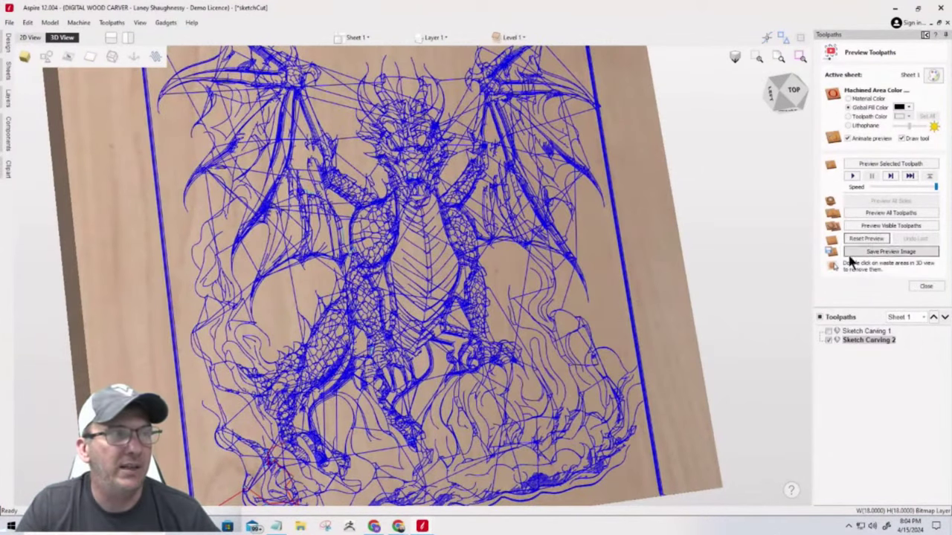
click(882, 226)
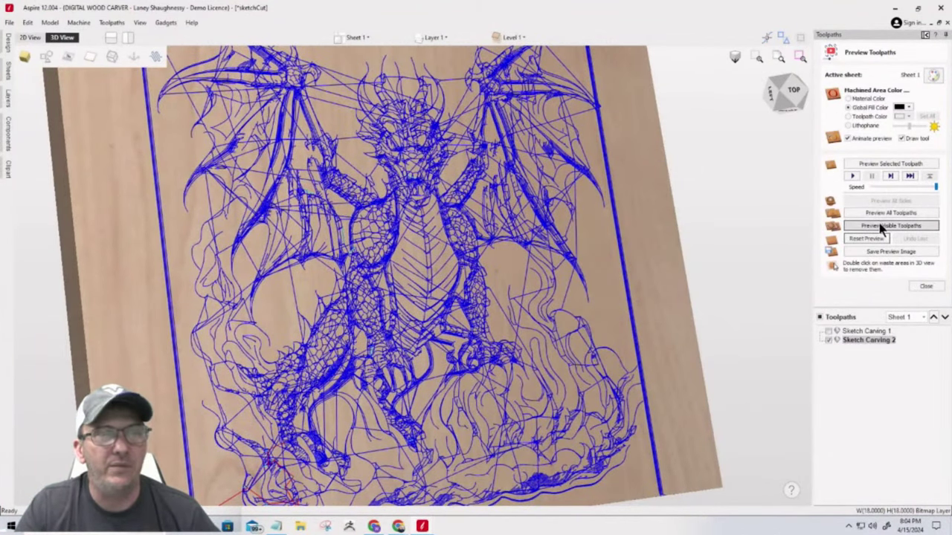
Step: Reopen Sketch Carving 2 in the 2D view, examine the traced areas of the whole dragon bitmap and close the toolpath settings
click(27, 37)
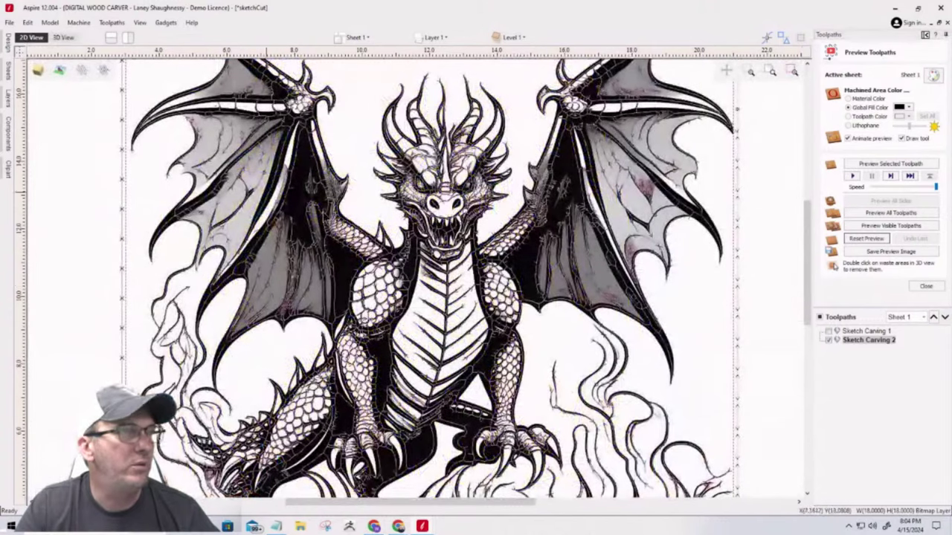
double_click(845, 342)
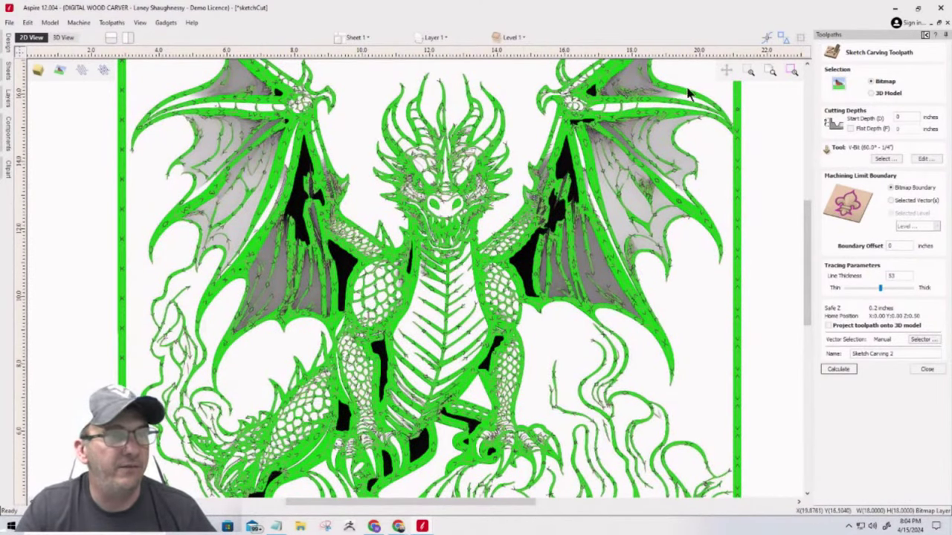
scroll(448, 312, down, 2)
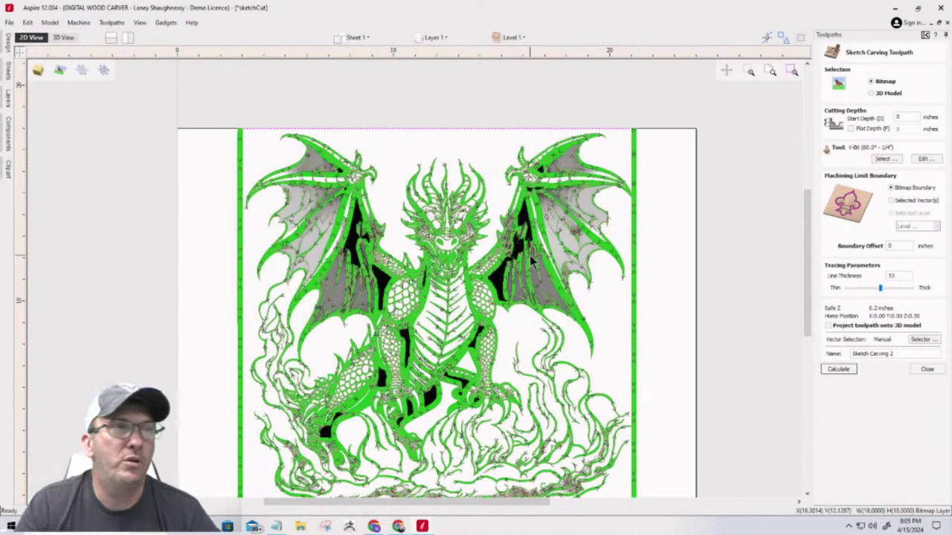
click(851, 366)
click(913, 370)
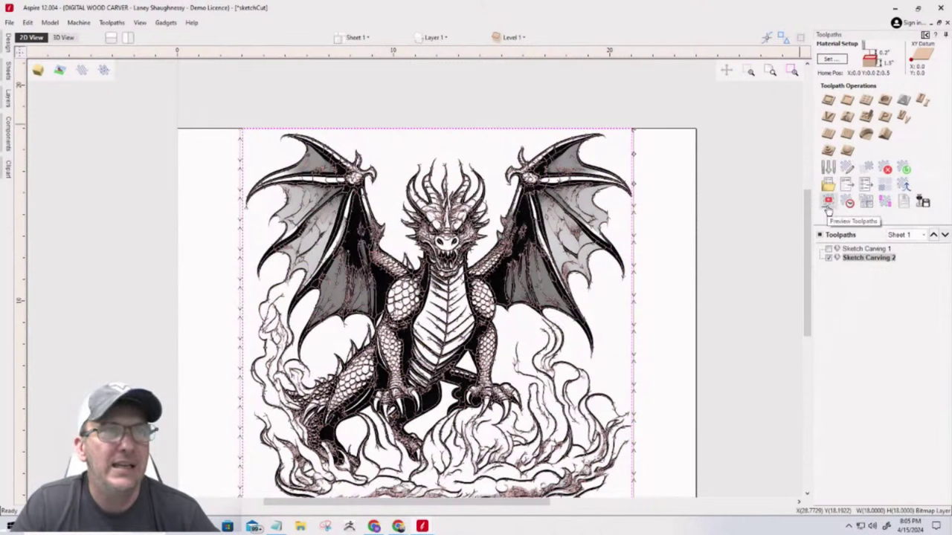
Step: Preview the visible Sketch Carving 2 toolpath on the material and inspect the thicker carved dragon lines close up and as a whole
click(827, 209)
click(867, 224)
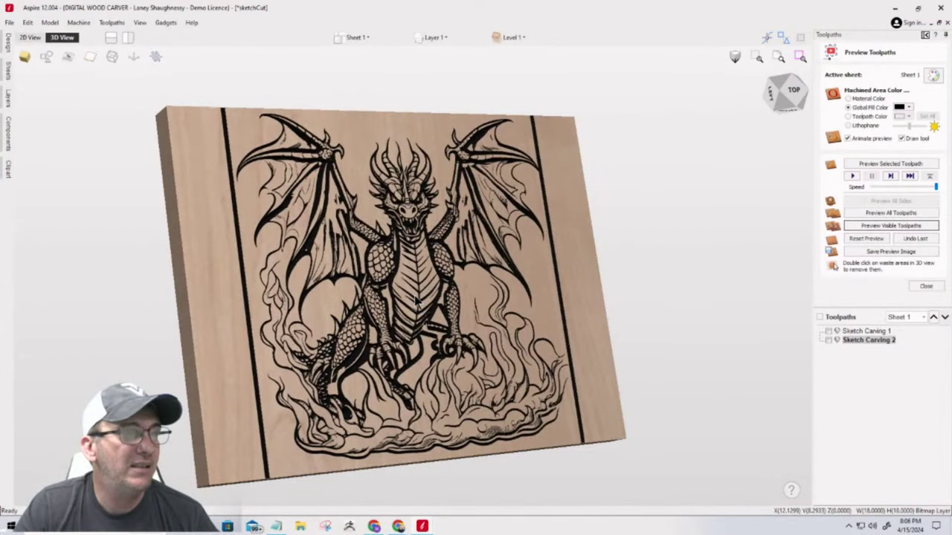
scroll(416, 300, up, 3)
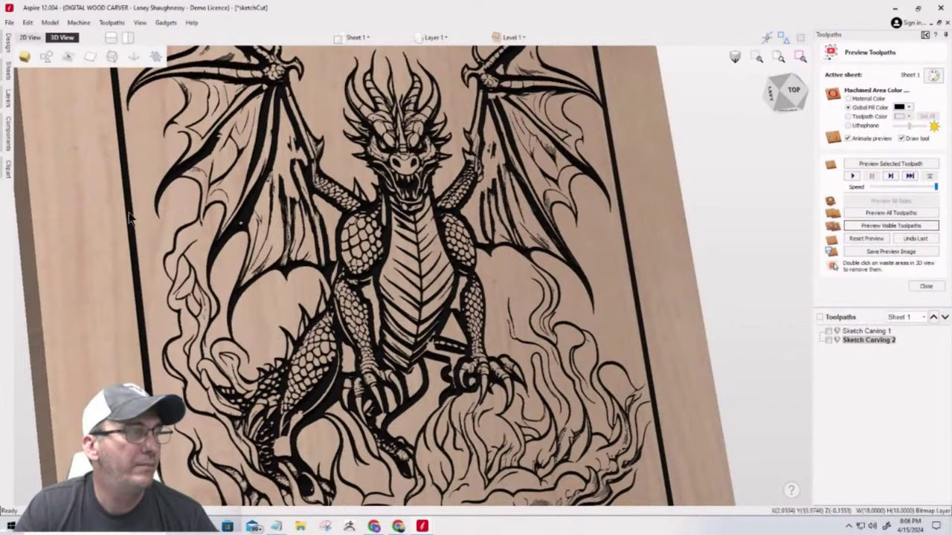
scroll(336, 320, down, 3)
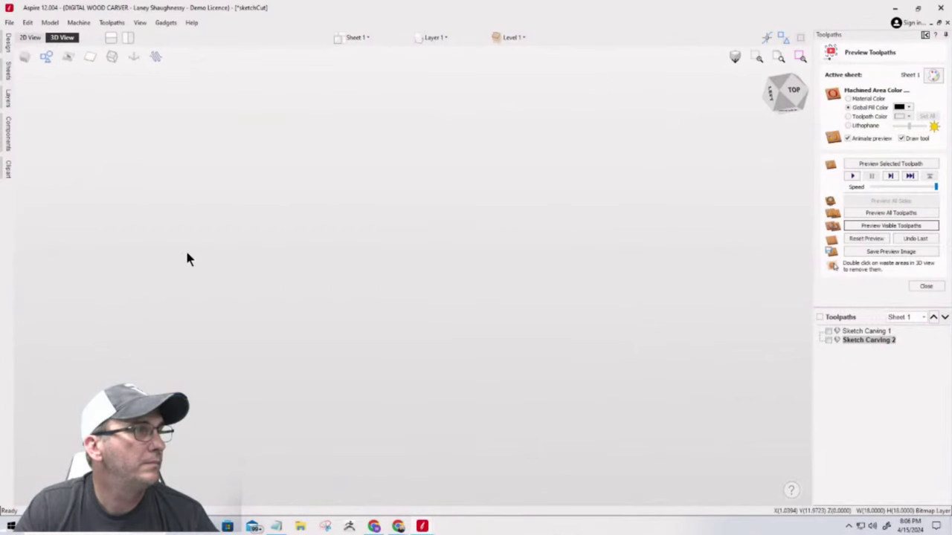
click(25, 58)
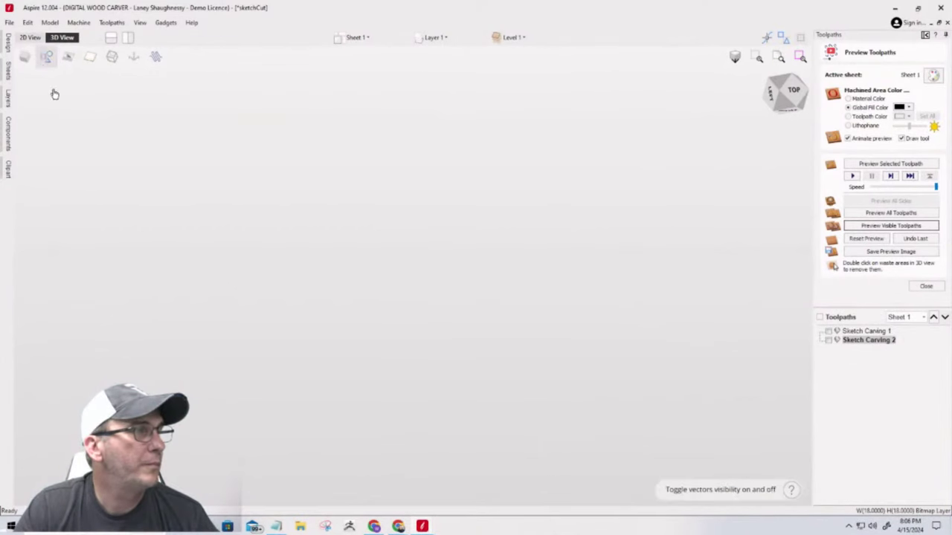
click(26, 59)
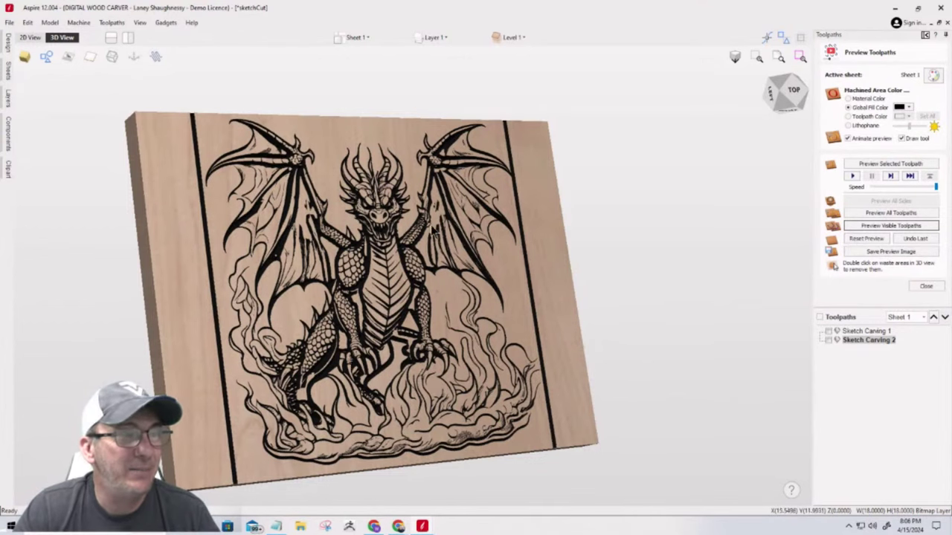
Step: Show the dragon bitmap in the 2D view, switch to the Fotor image creator in the browser and close the enlarged dragon image
click(28, 37)
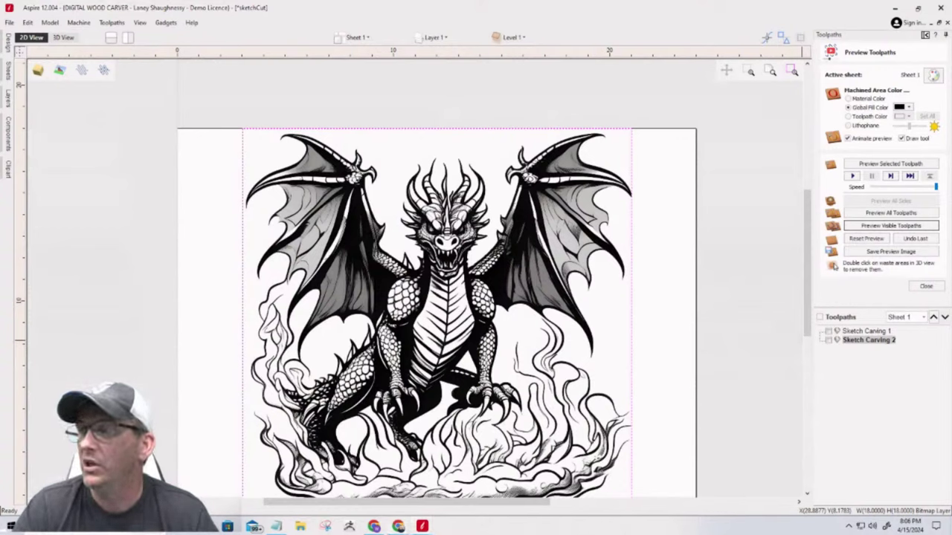
drag(950, 159, 422, 52)
click(562, 57)
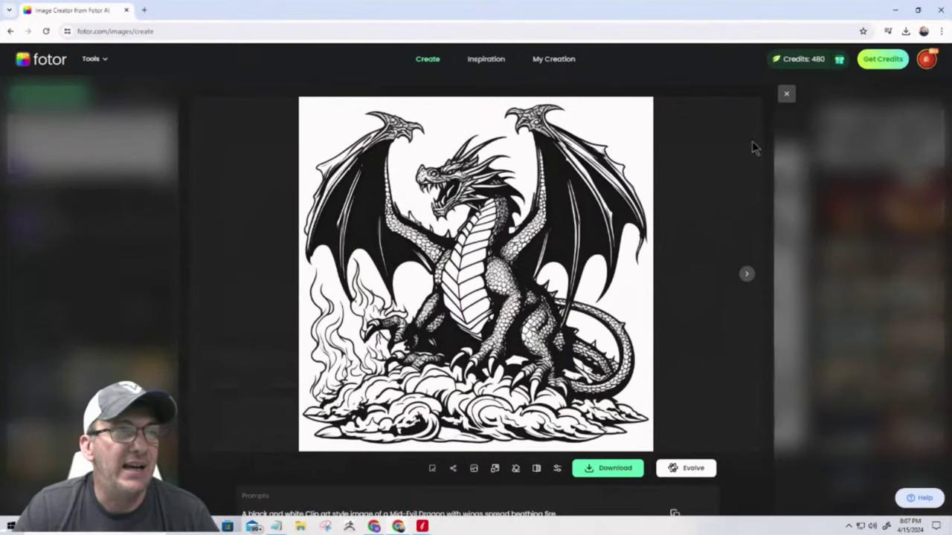
click(786, 96)
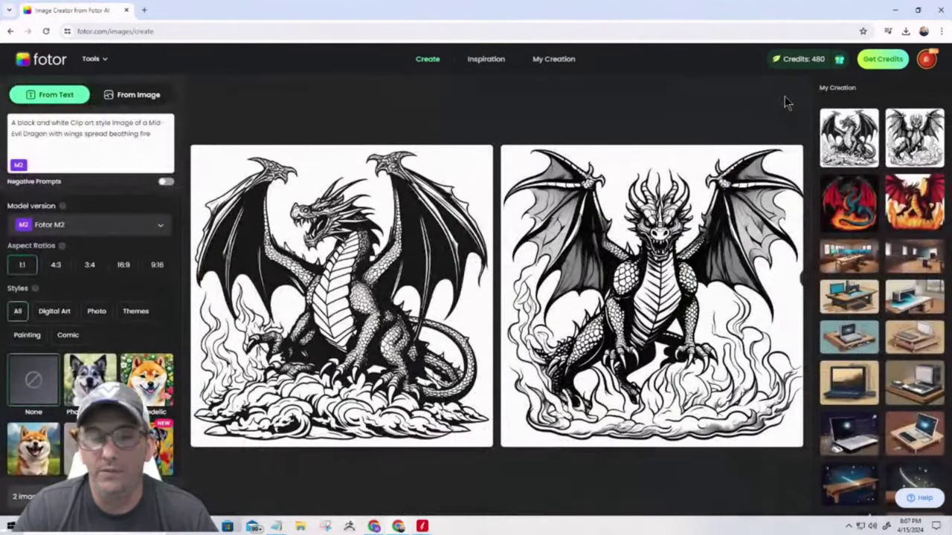
Step: Review the wording of the dragon image prompt, highlighting the full text, "Clip art style" and "A black and white"
drag(157, 134, 6, 128)
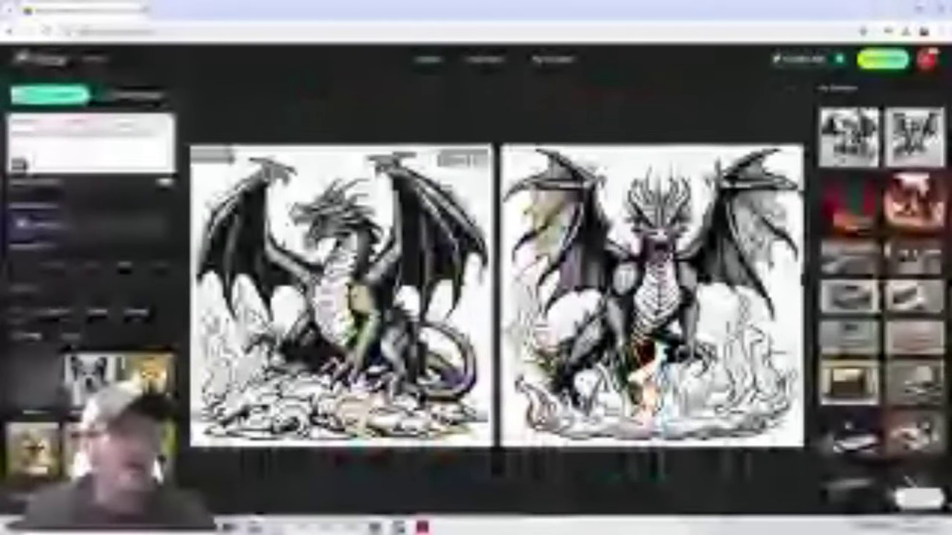
key(ctrl+a)
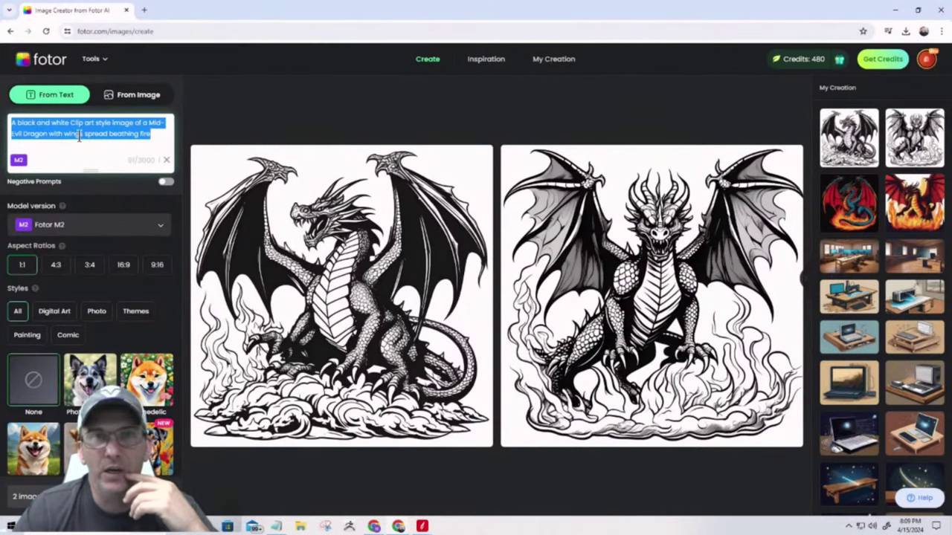
click(90, 128)
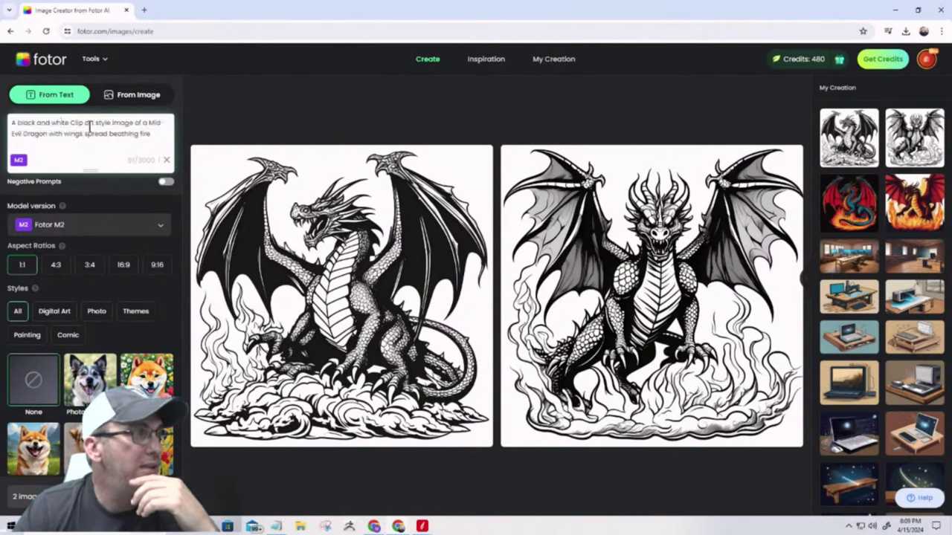
click(70, 125)
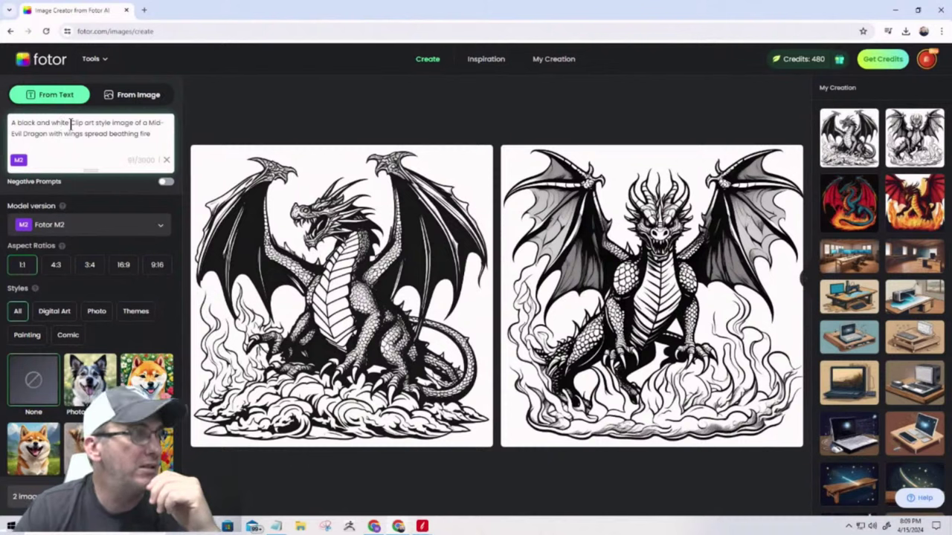
drag(70, 124, 111, 125)
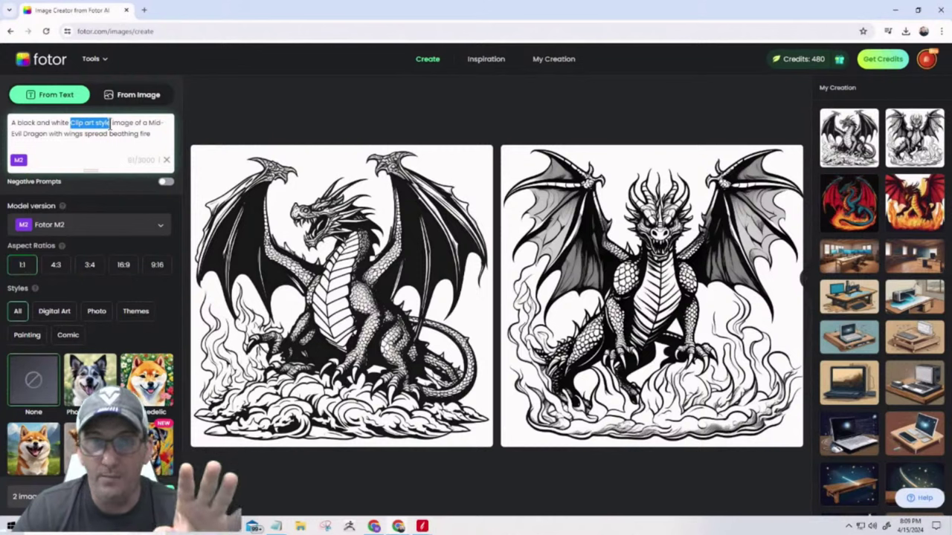
drag(12, 122, 66, 127)
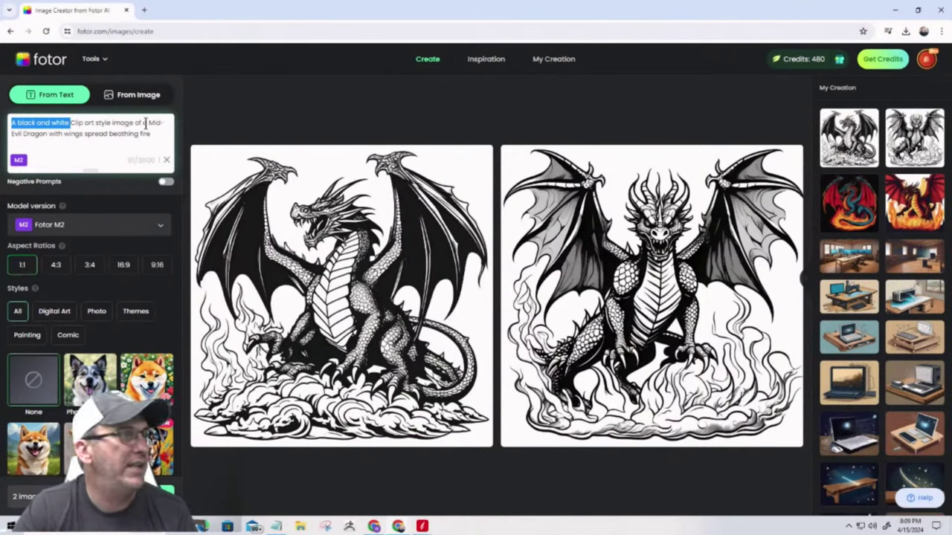
Step: Replace the dragon description in the prompt with "Skiing monkey", keeping the black and white clip art wording, and generate the images
drag(146, 123, 154, 134)
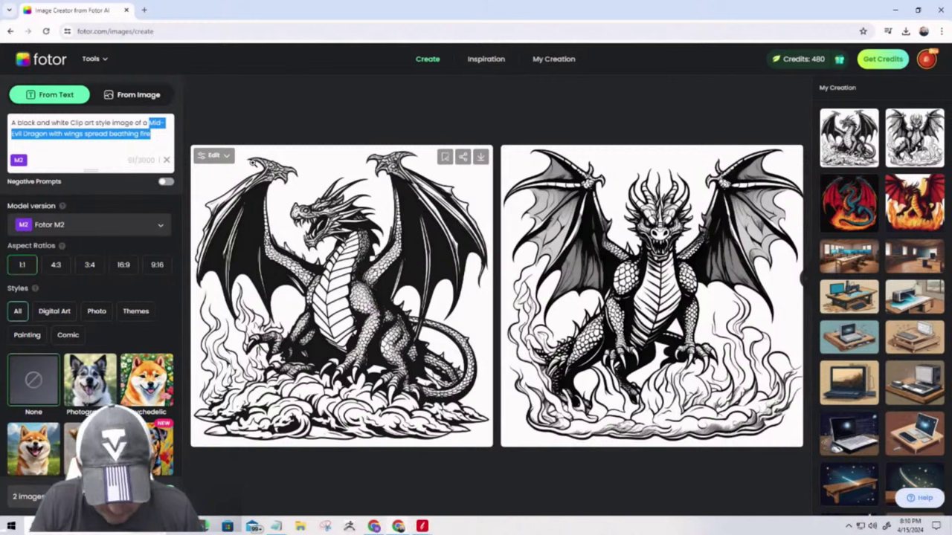
text(Skiing)
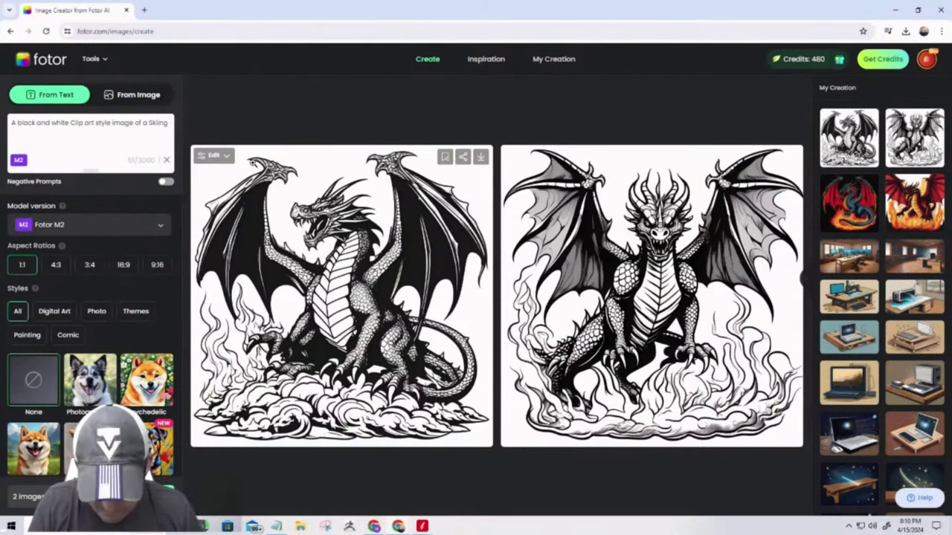
text( mo)
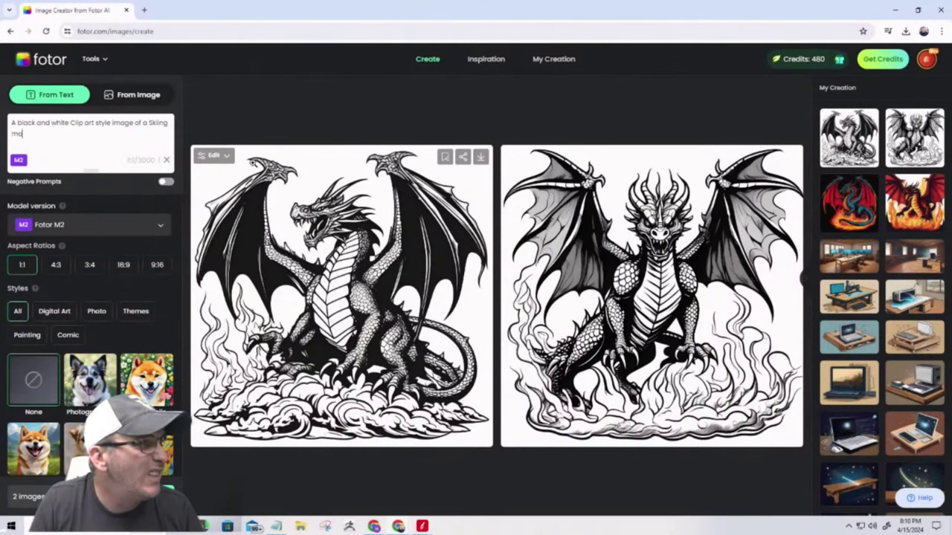
text(nkey)
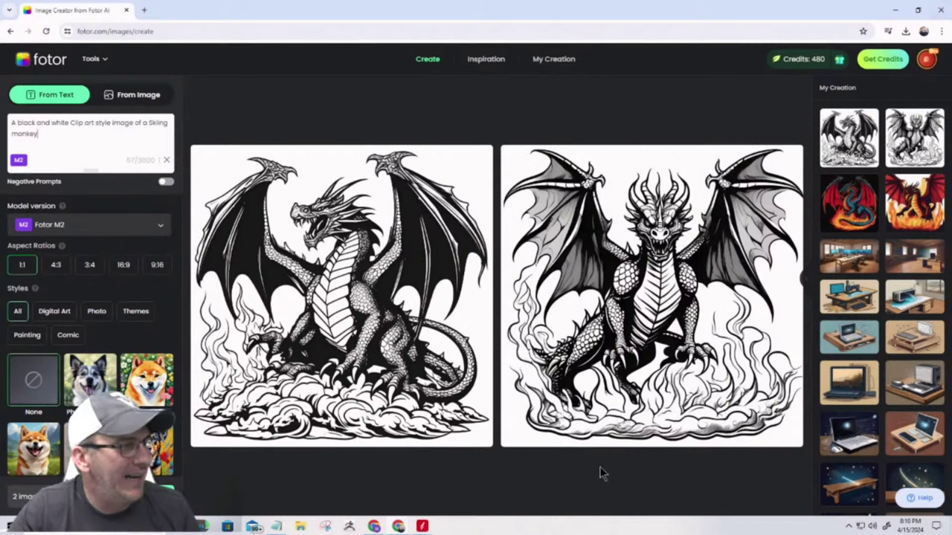
click(127, 496)
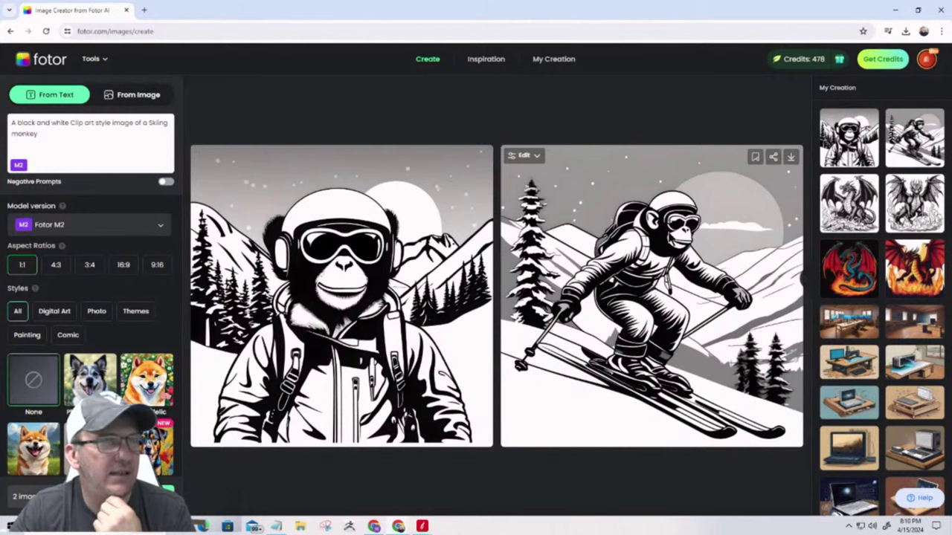
Step: Enlarge the generated image of the monkey skiing downhill and download it
click(671, 236)
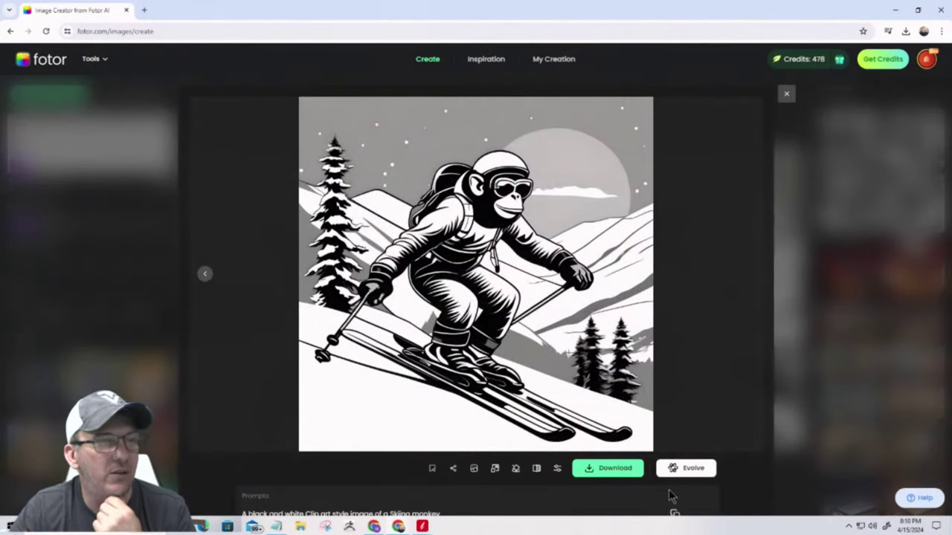
click(607, 472)
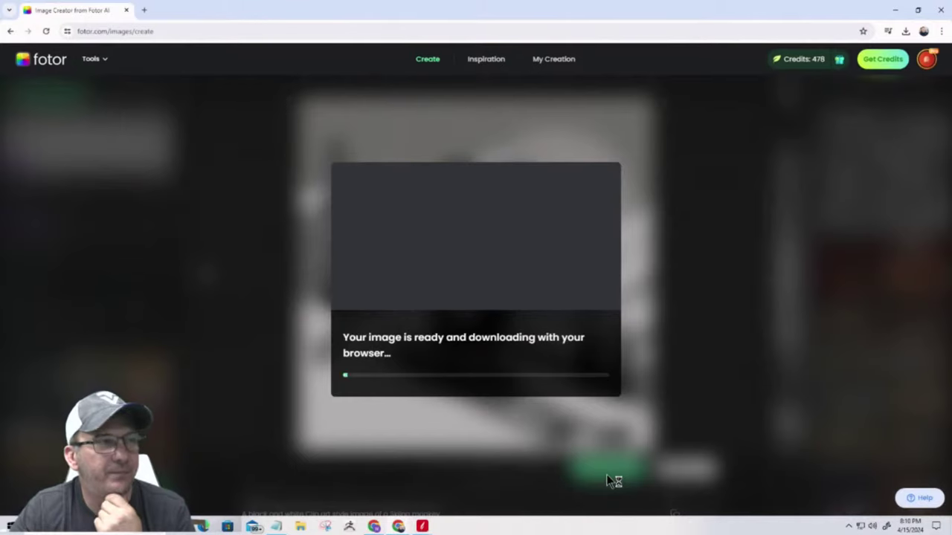
Step: Switch to Aspire and import the downloaded skiing monkey image from the Downloads folder as a bitmap
click(895, 10)
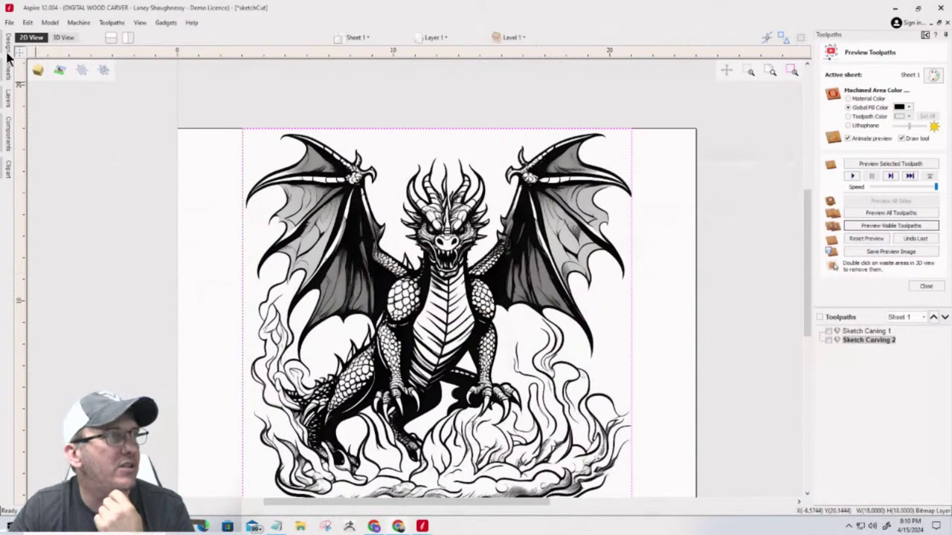
click(9, 23)
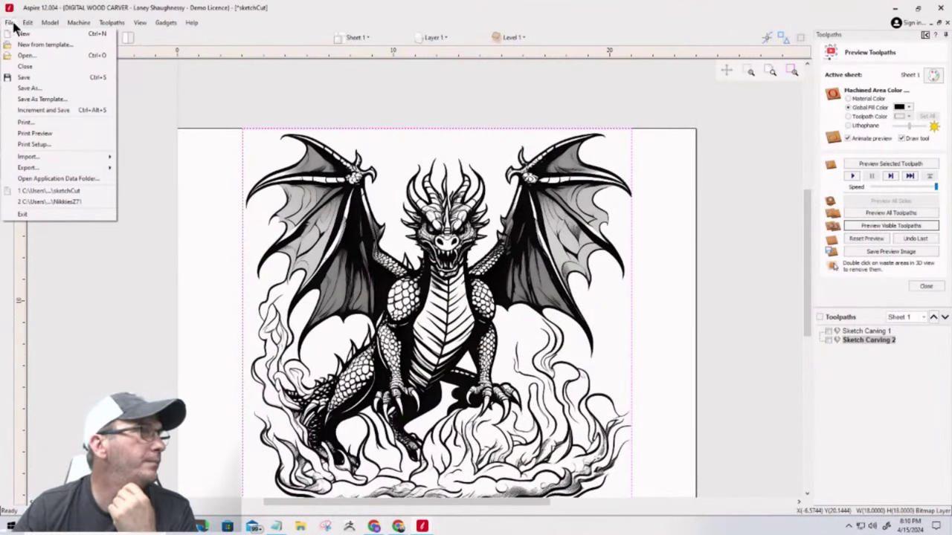
mouse_move(29, 23)
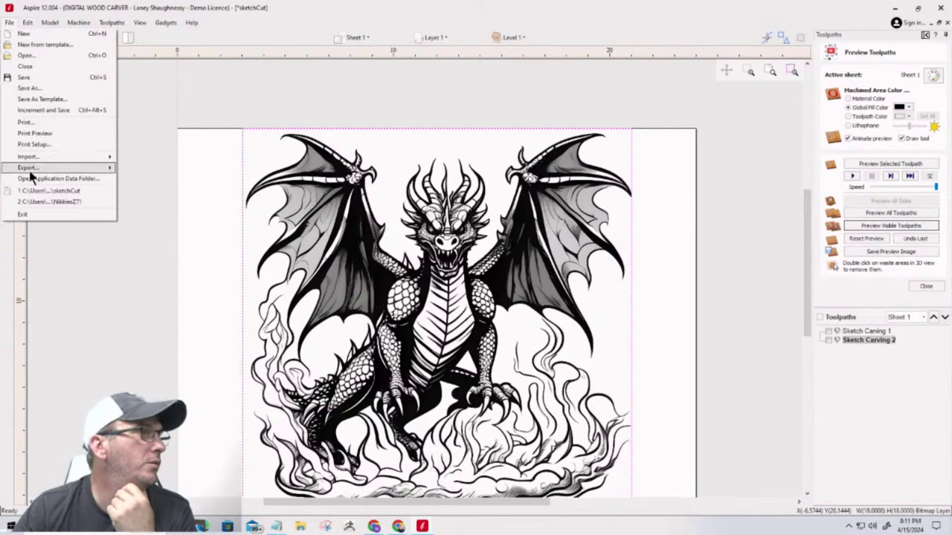
mouse_move(32, 158)
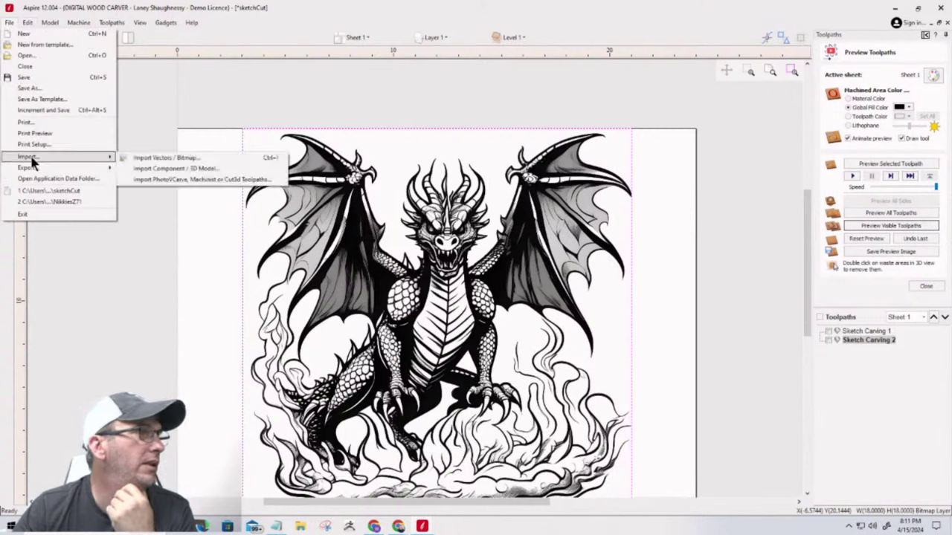
click(155, 158)
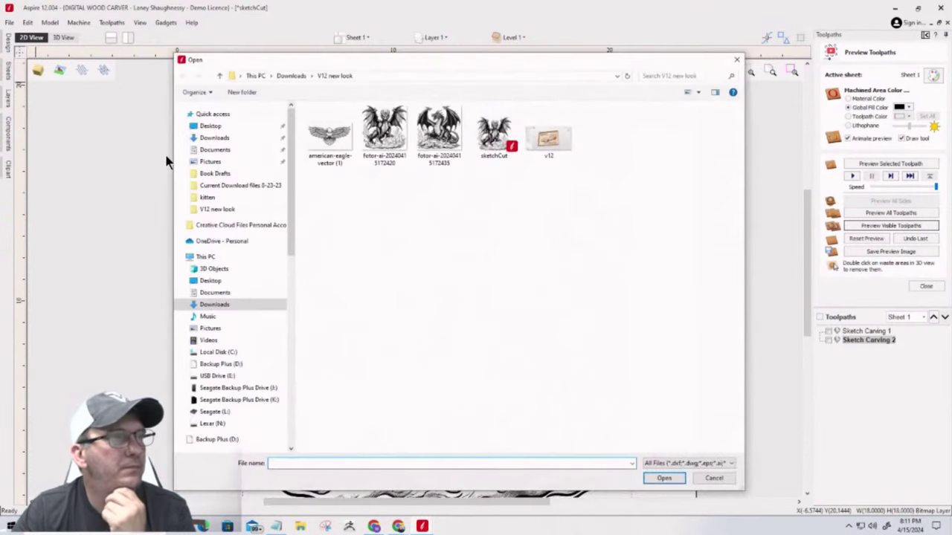
click(290, 76)
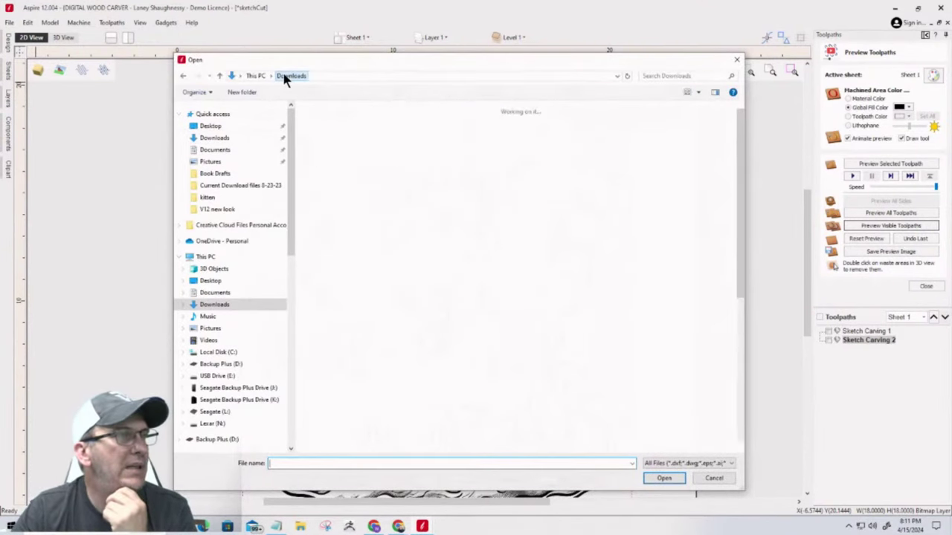
double_click(518, 138)
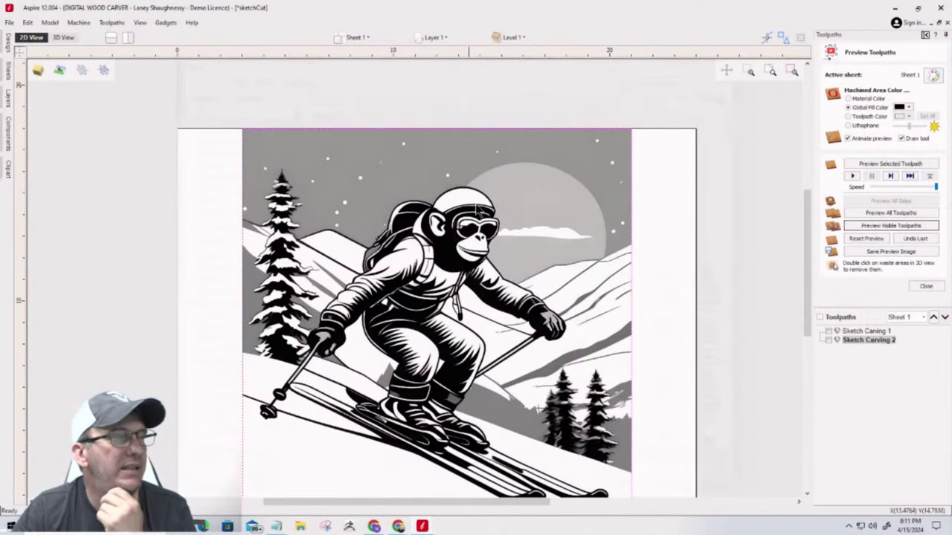
Step: Move the monkey bitmap aside, delete the dragon bitmap beneath it, and center the monkey bitmap on the material
click(528, 227)
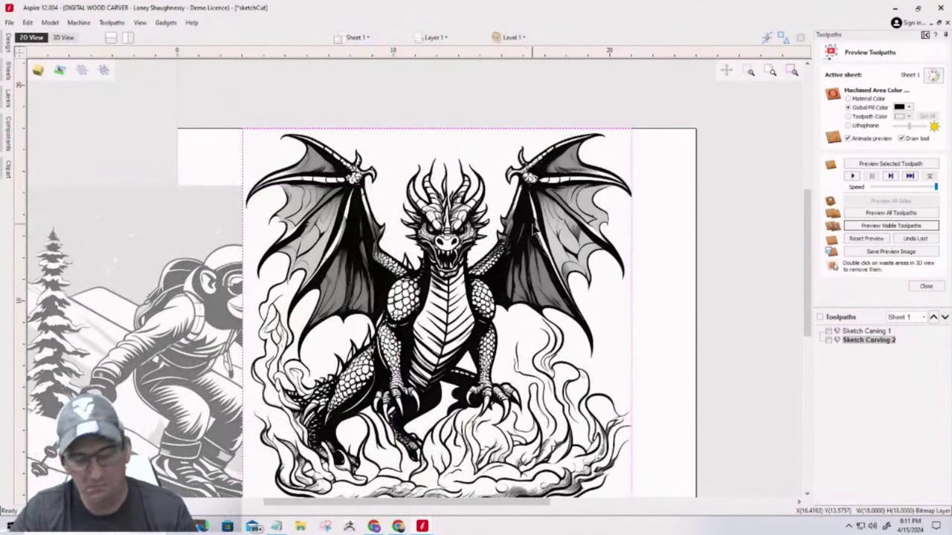
key(Delete)
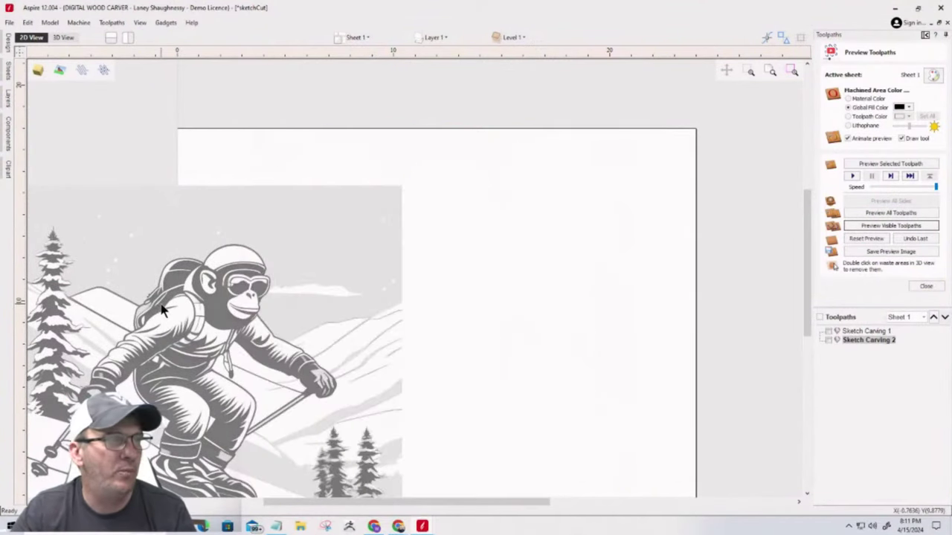
click(165, 310)
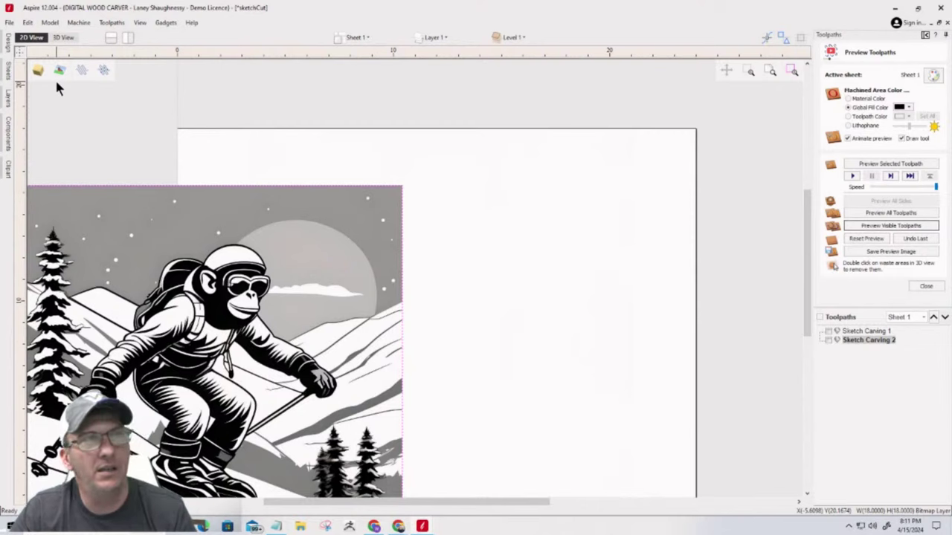
click(9, 46)
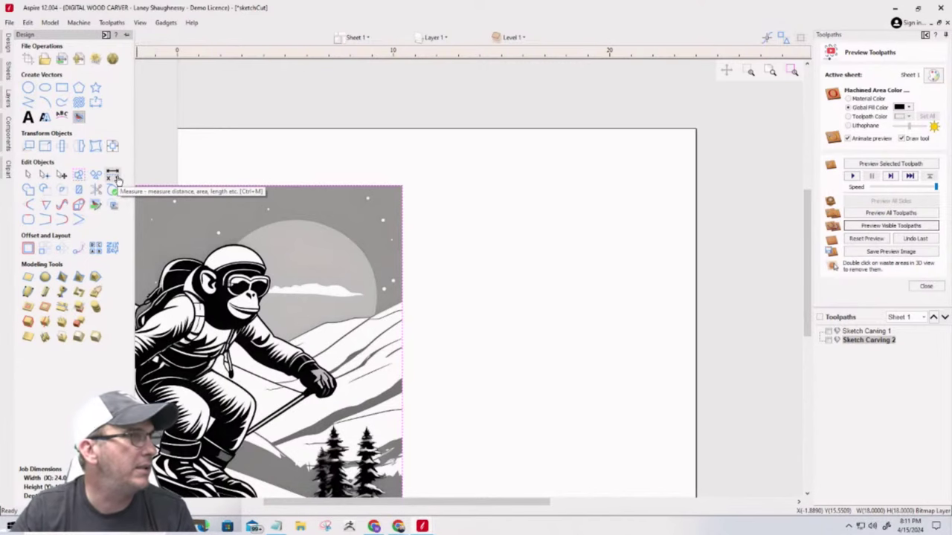
click(113, 145)
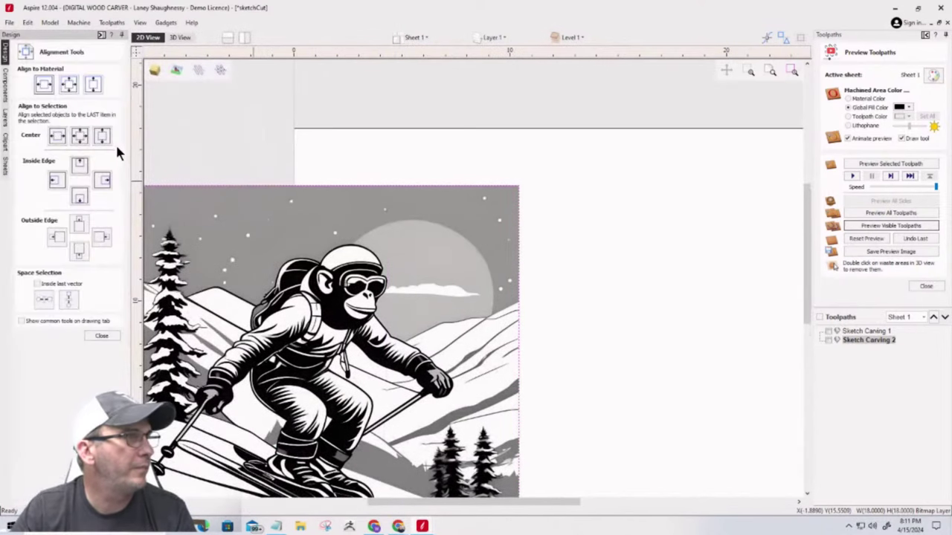
click(78, 85)
scroll(162, 244, down, 2)
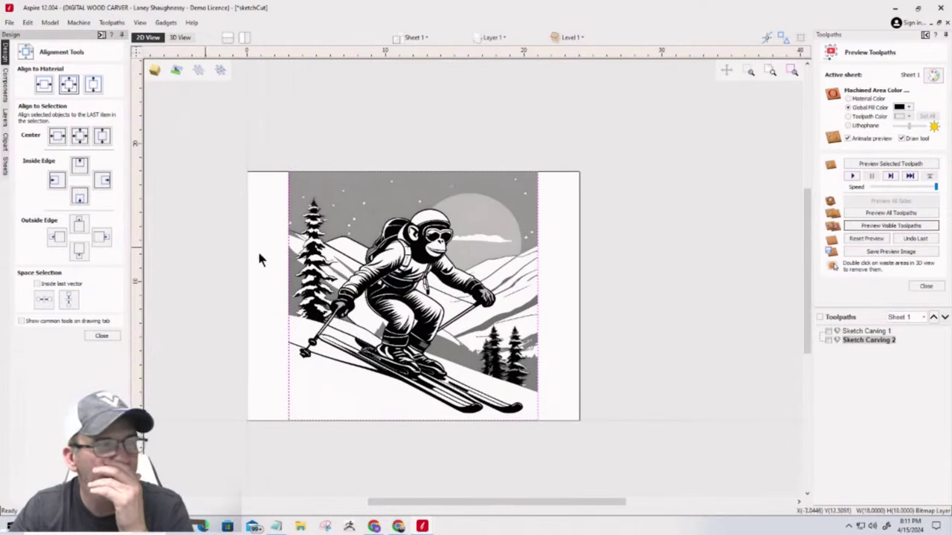
Step: Close the toolpath preview and set up a Sketch Carving toolpath for the monkey bitmap with a line thickness of 19
click(929, 286)
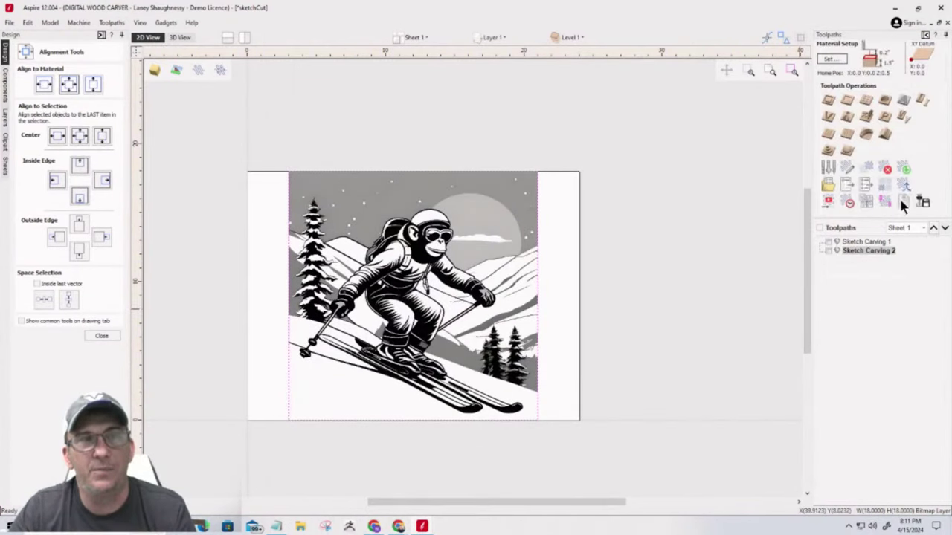
click(866, 116)
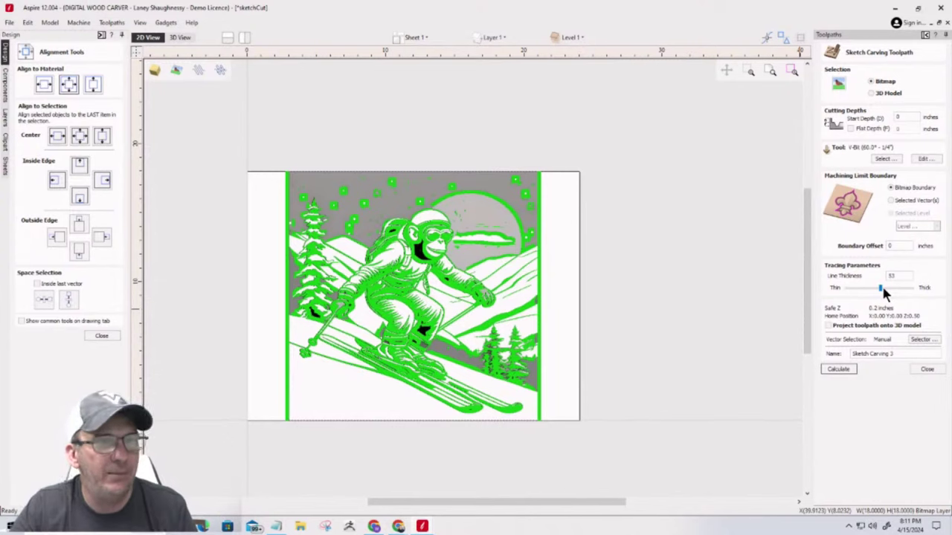
drag(879, 291, 857, 293)
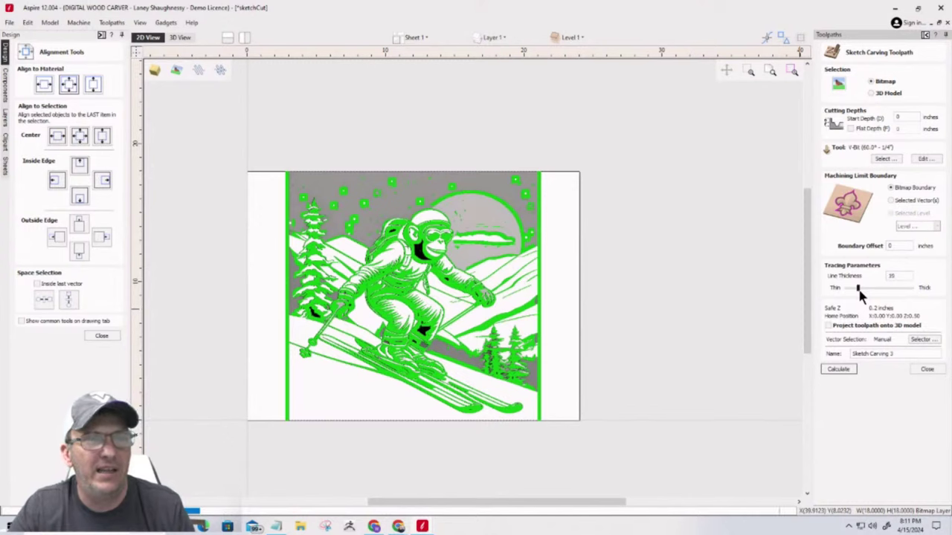
drag(859, 292, 861, 296)
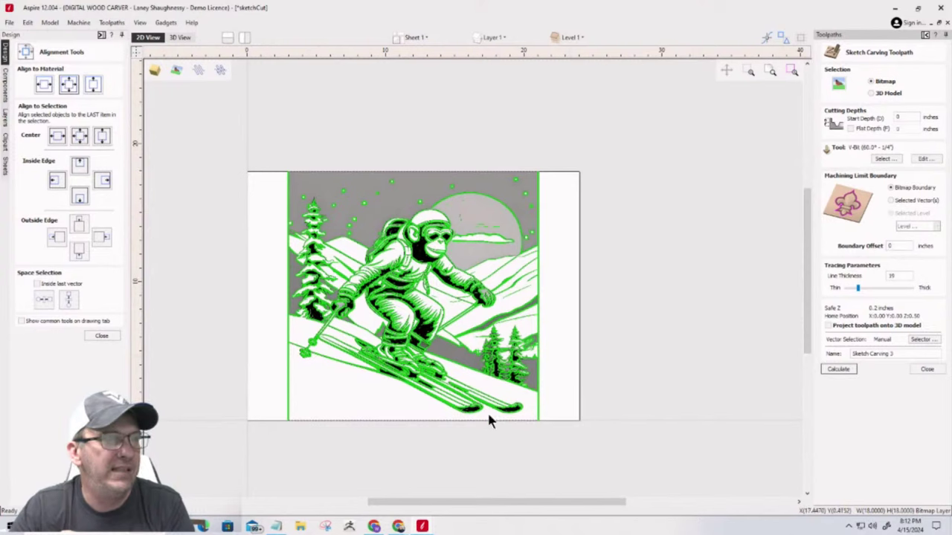
Step: Calculate the Sketch Carving 3 toolpath from the skiing monkey bitmap, reset the old preview and preview the visible toolpath
click(842, 370)
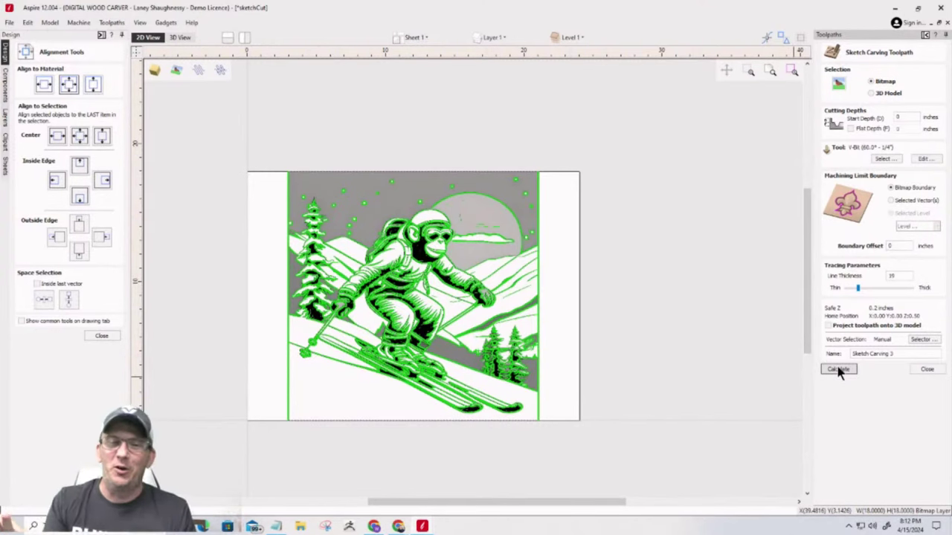
click(839, 369)
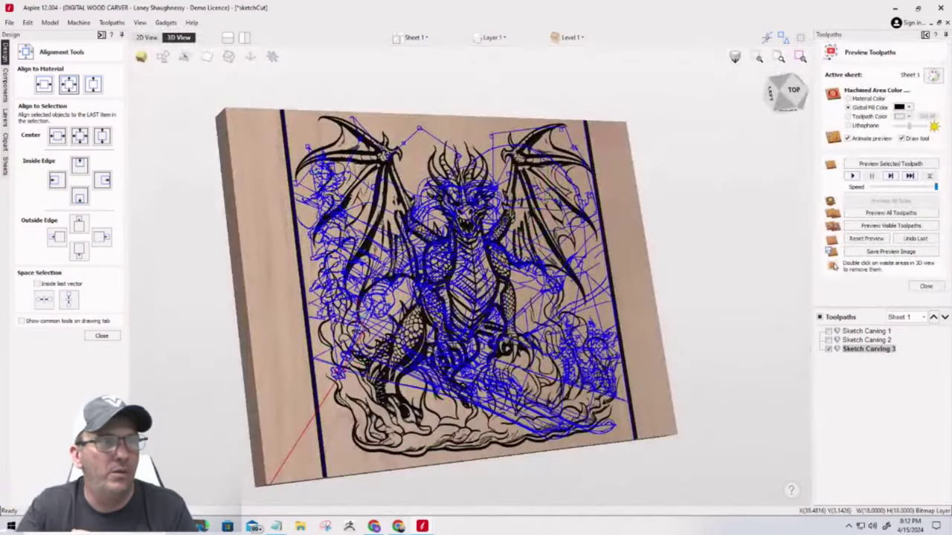
click(877, 239)
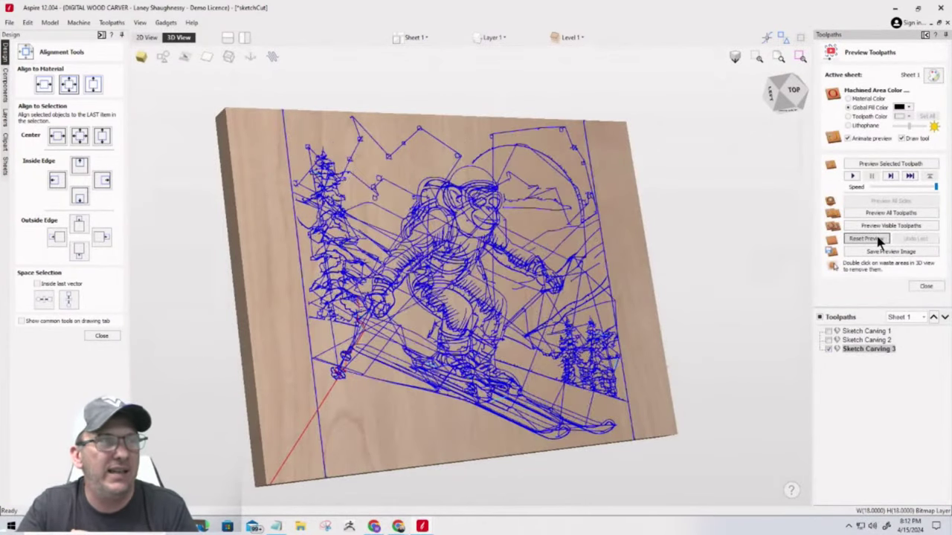
click(882, 225)
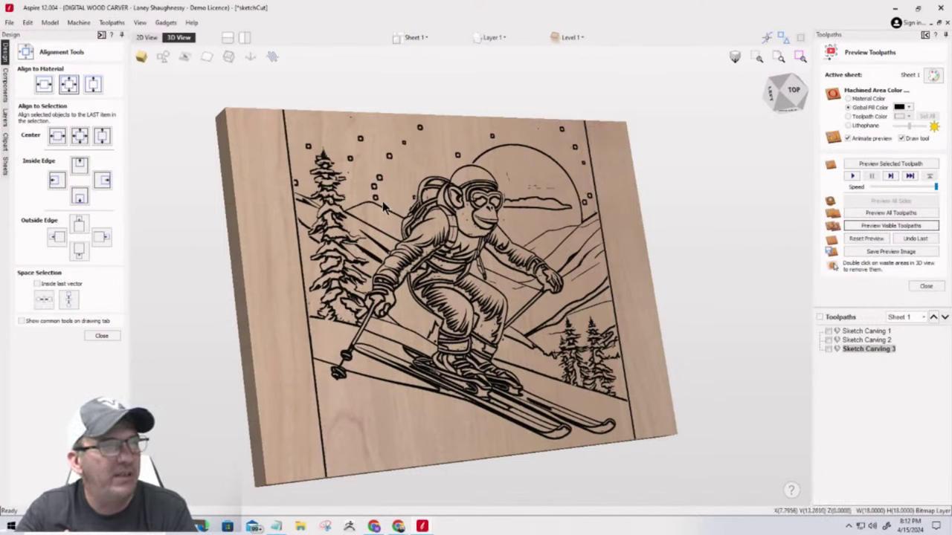
Step: Reopen Sketch Carving 3 for editing in the 2D view and examine the traced areas around the snowflakes
click(140, 39)
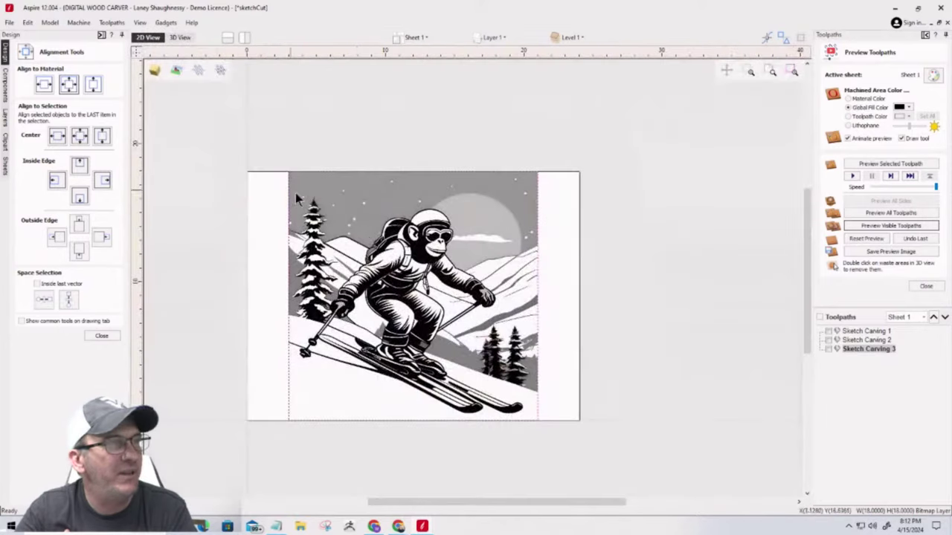
double_click(869, 349)
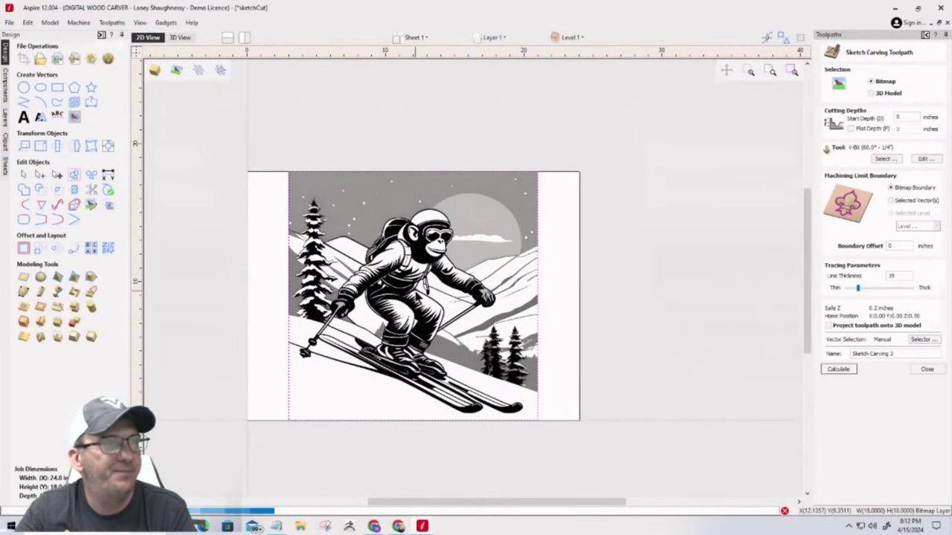
scroll(355, 198, up, 5)
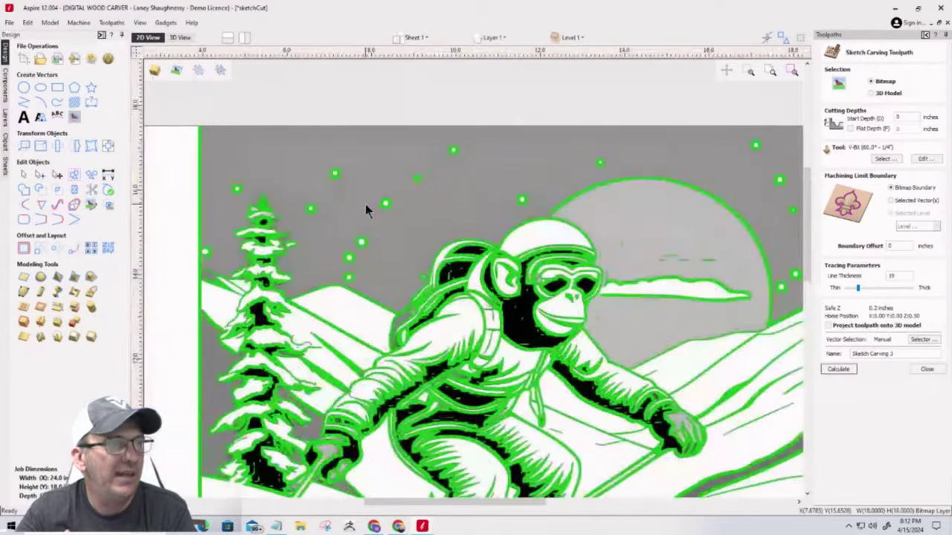
scroll(398, 207, up, 2)
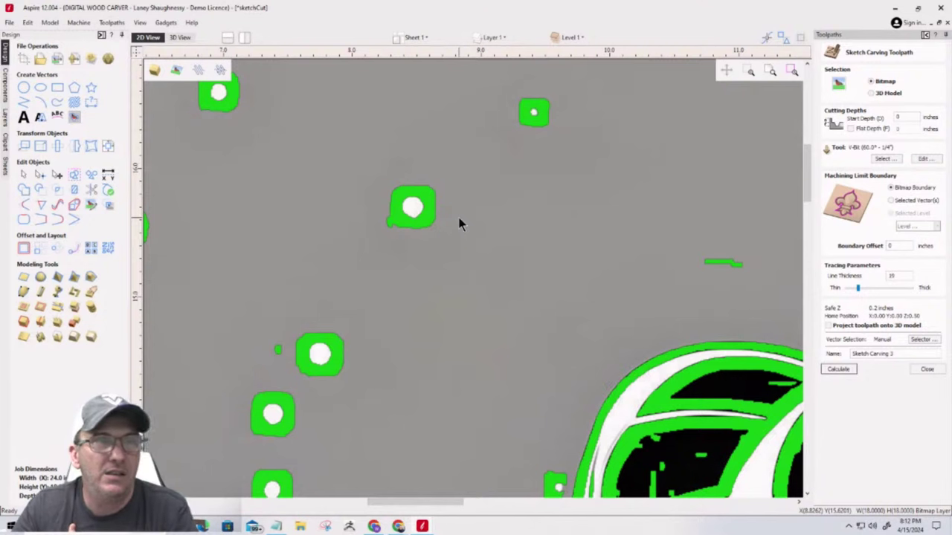
Step: Try Selected Vector(s) as the machining limit boundary and return to Bitmap Boundary
click(891, 201)
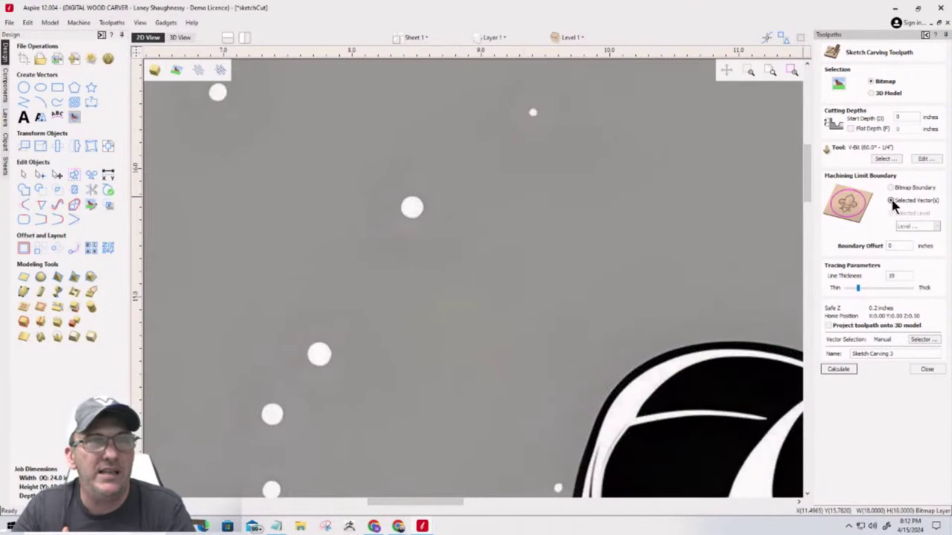
scroll(530, 244, down, 3)
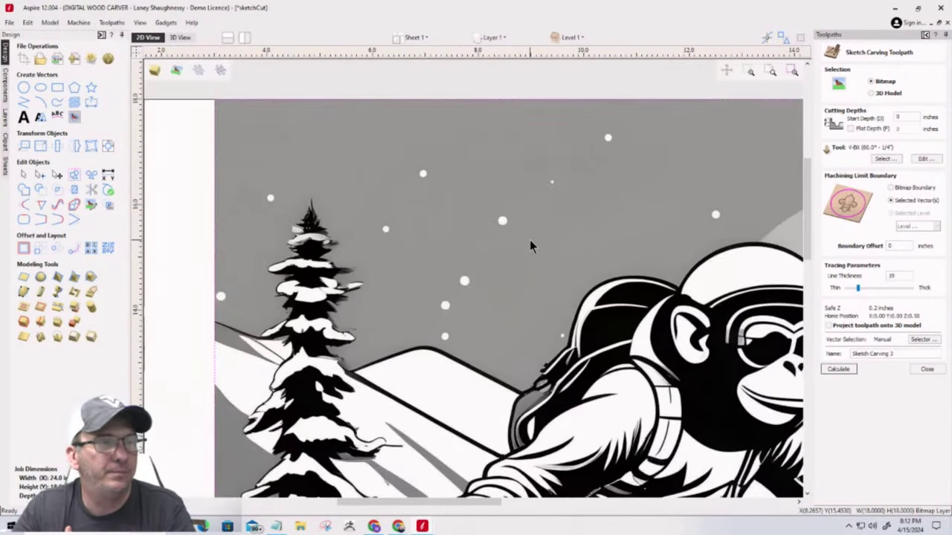
scroll(457, 267, down, 3)
scroll(457, 266, down, 2)
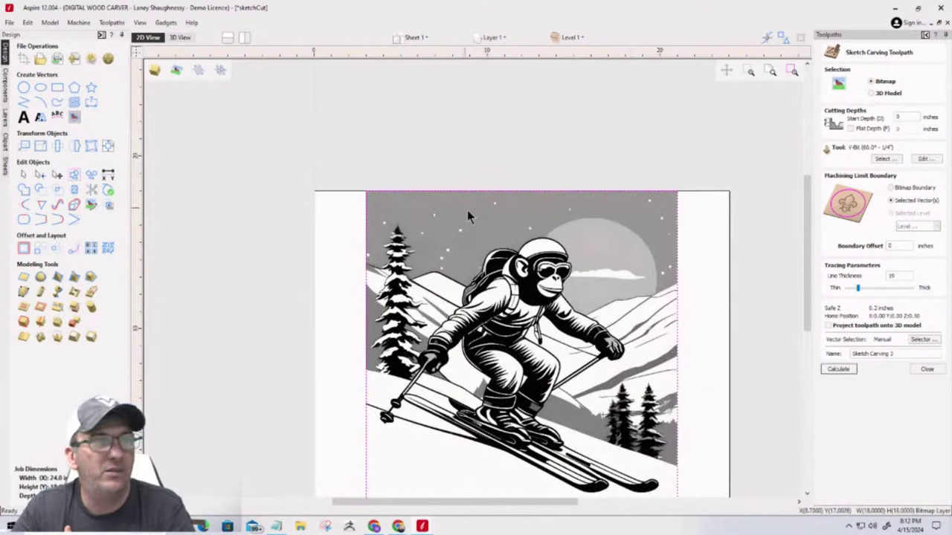
click(891, 188)
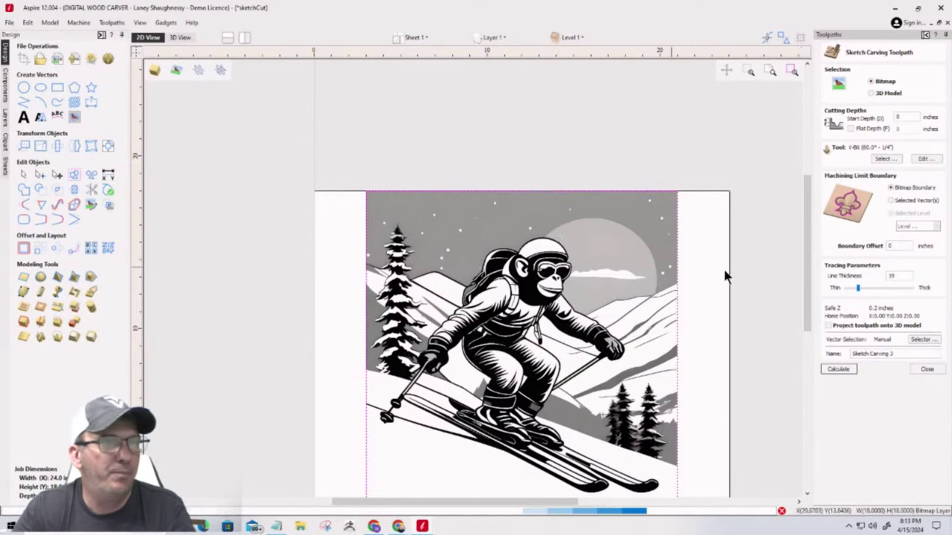
Step: Try line thicknesses of 3 and 18 while checking the snowflake outlines, and close the toolpath settings without recalculating
scroll(449, 230, up, 3)
scroll(448, 232, up, 3)
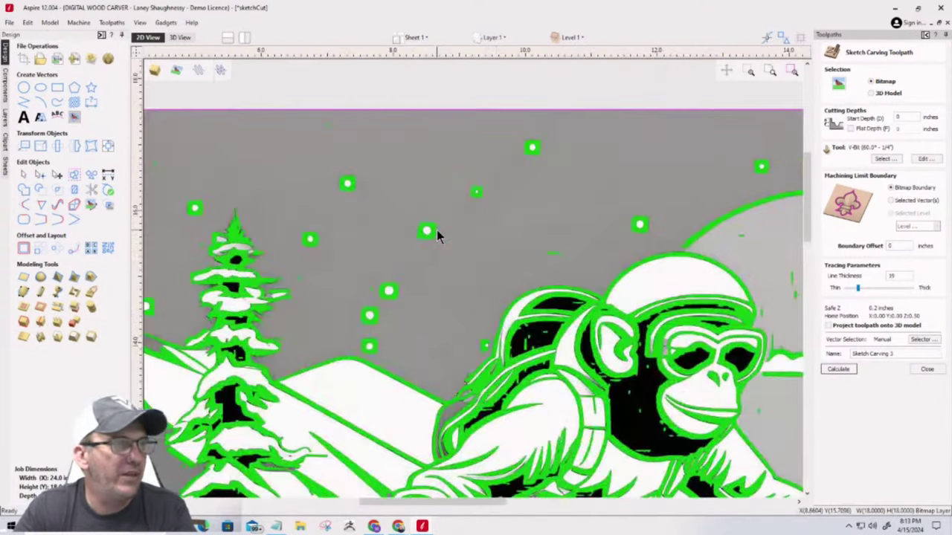
drag(856, 288, 848, 288)
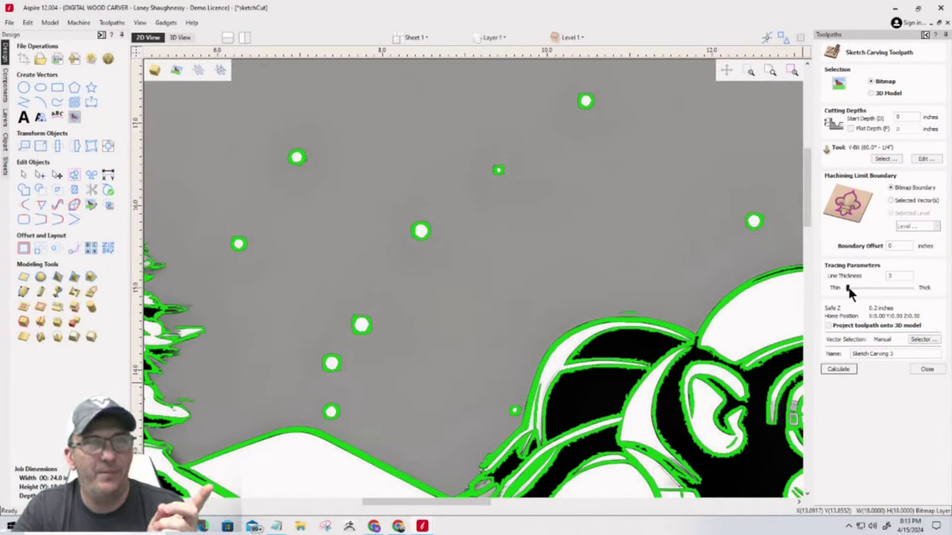
drag(849, 292, 859, 292)
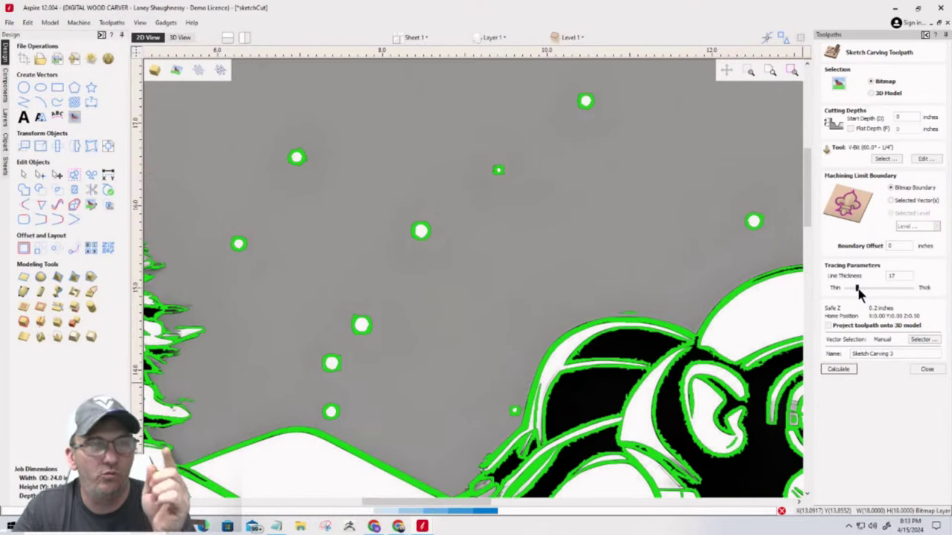
key(Right)
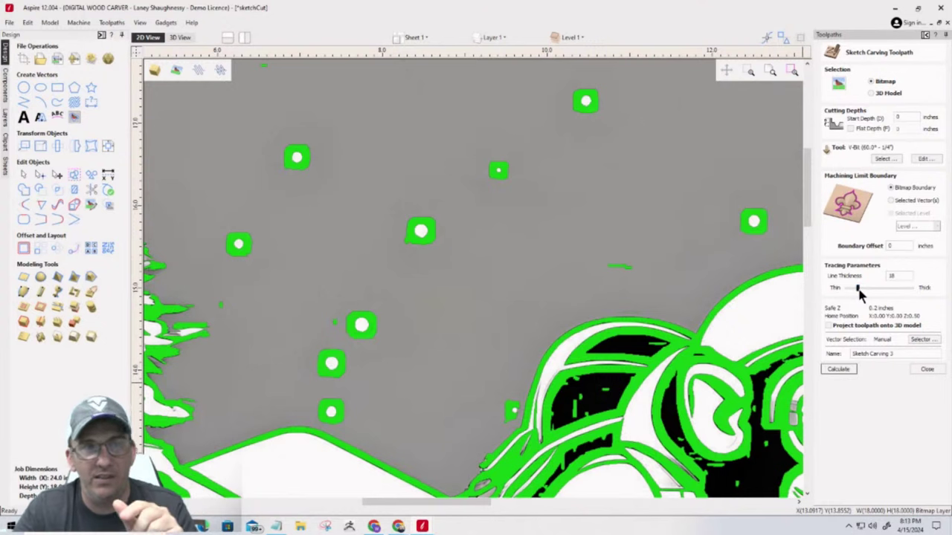
click(930, 369)
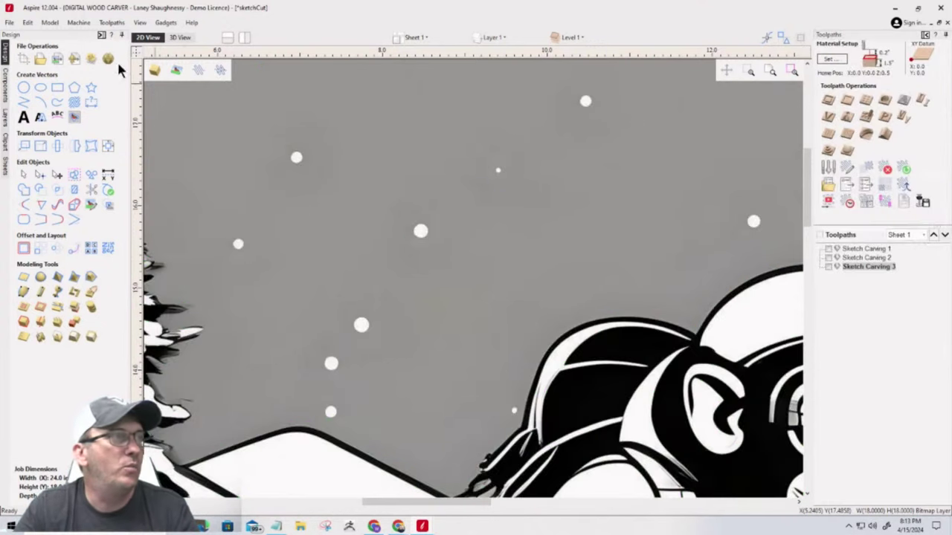
Step: Show the machined areas in Material Color in the 3D toolpath preview and inspect the carved snowflakes up close
click(180, 37)
scroll(418, 197, up, 6)
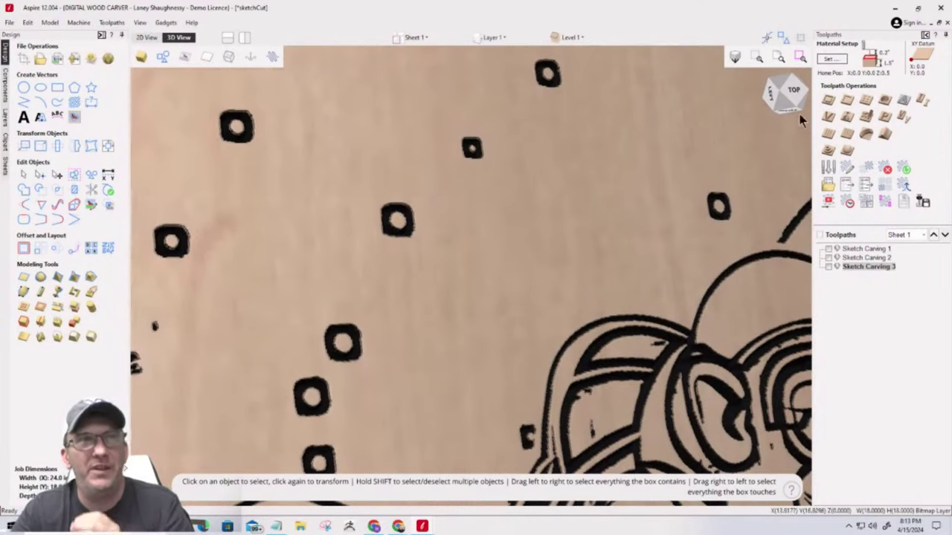
click(825, 211)
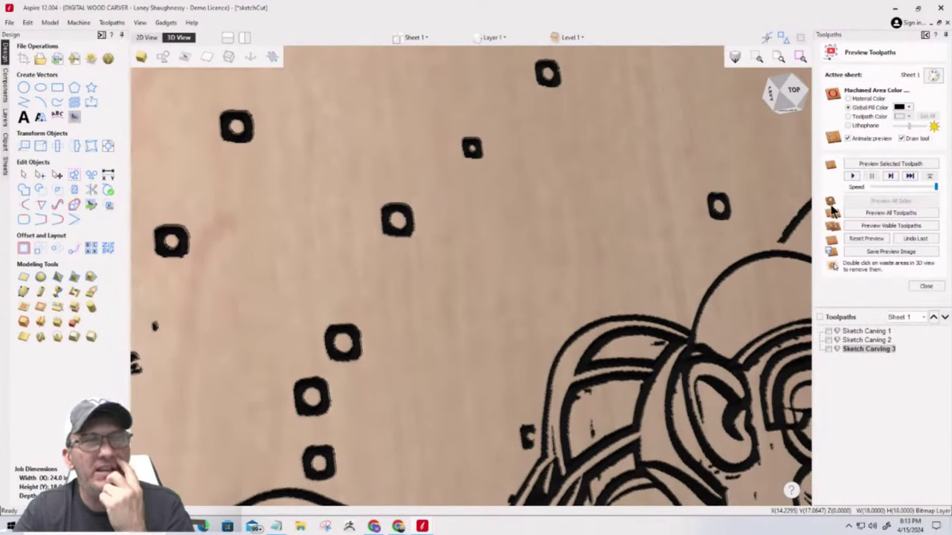
click(847, 98)
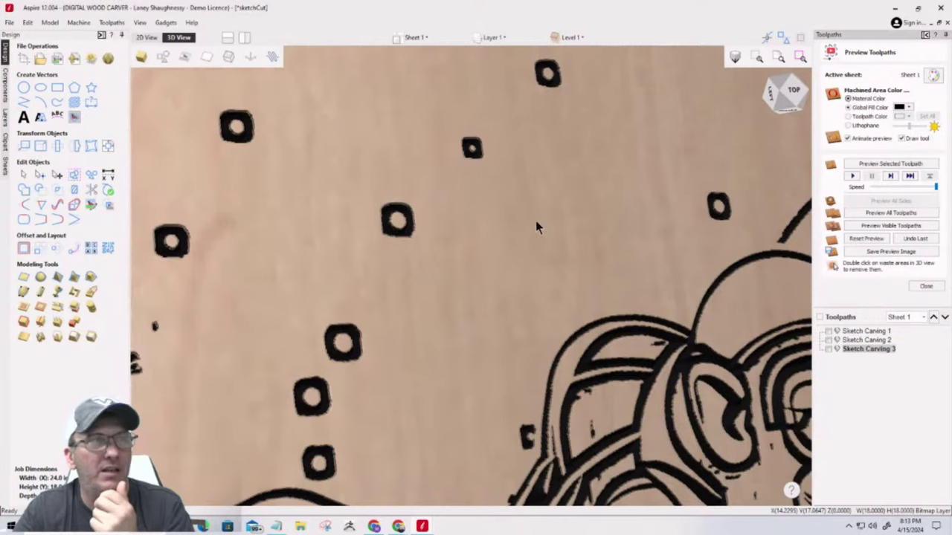
scroll(384, 223, up, 3)
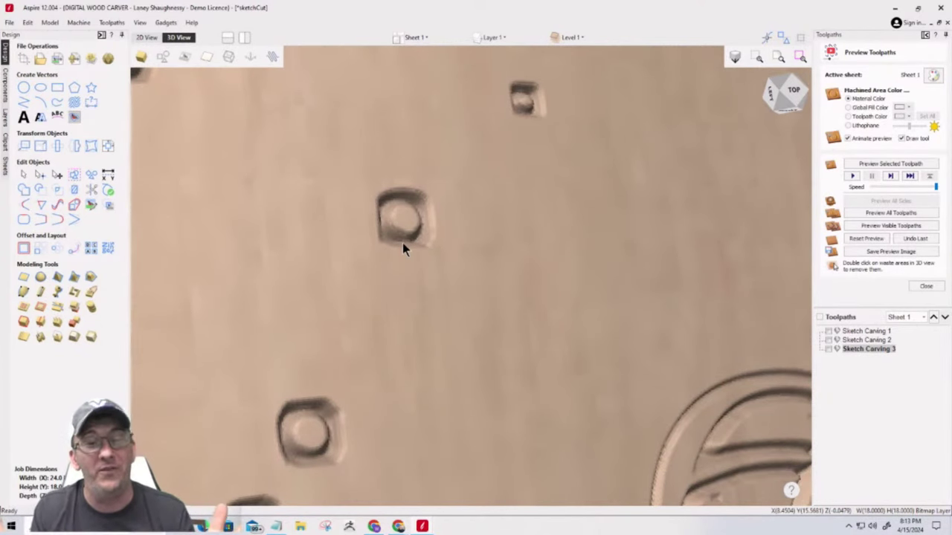
Step: Start a bitmap trace of the skiing monkey image in Black / White mode with bitmap fading at 0%
click(147, 37)
scroll(367, 244, down, 3)
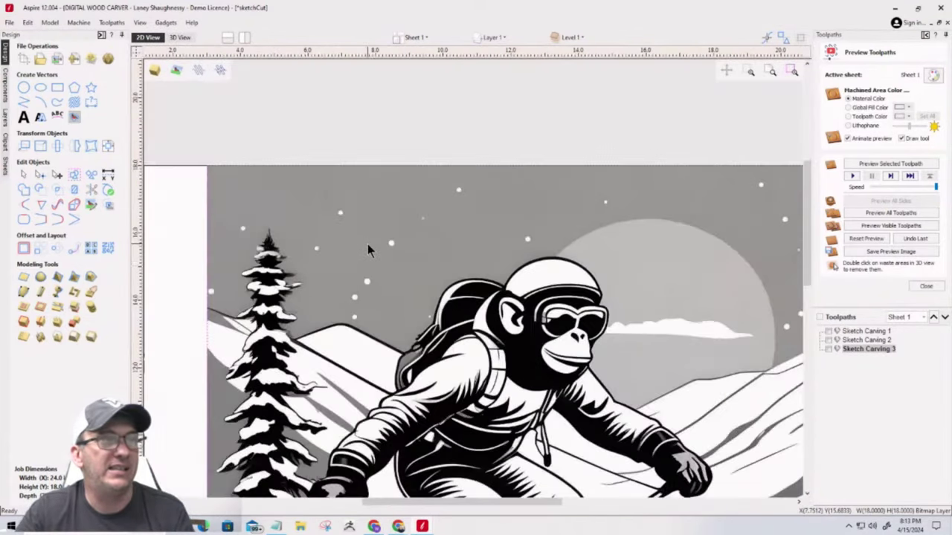
scroll(492, 327, down, 2)
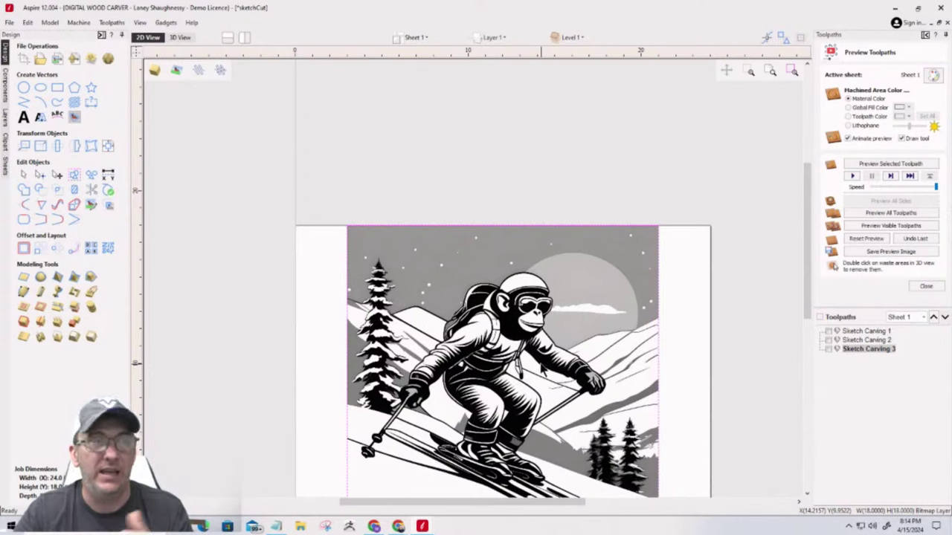
click(75, 118)
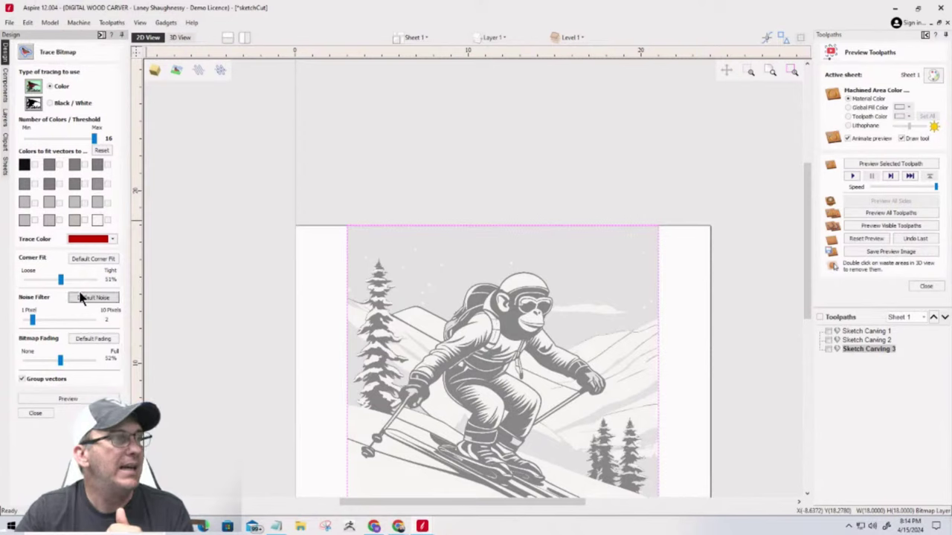
click(50, 103)
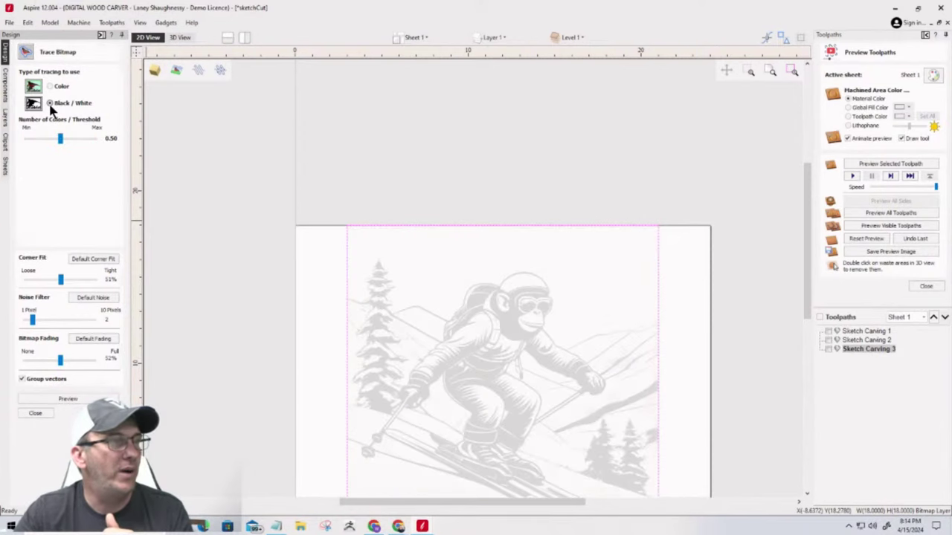
drag(61, 360, 4, 361)
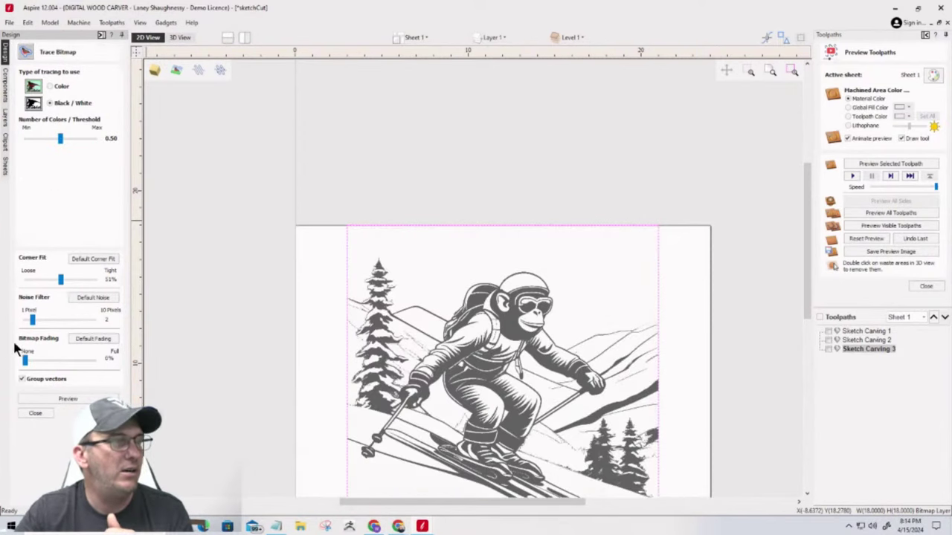
Step: Adjust the black and white trace threshold to 0.64
drag(67, 139, 77, 140)
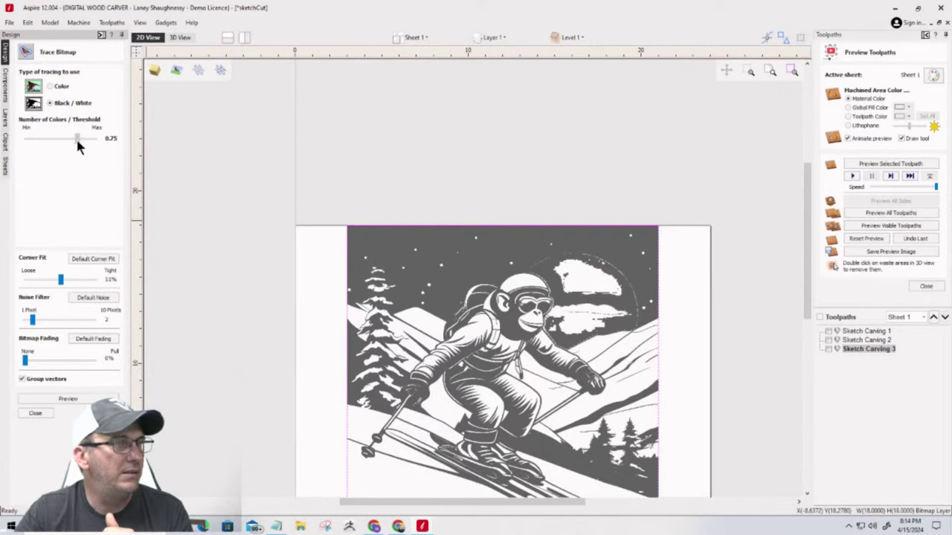
mouse_move(76, 141)
mouse_down()
mouse_move(57, 140)
mouse_move(68, 144)
mouse_up()
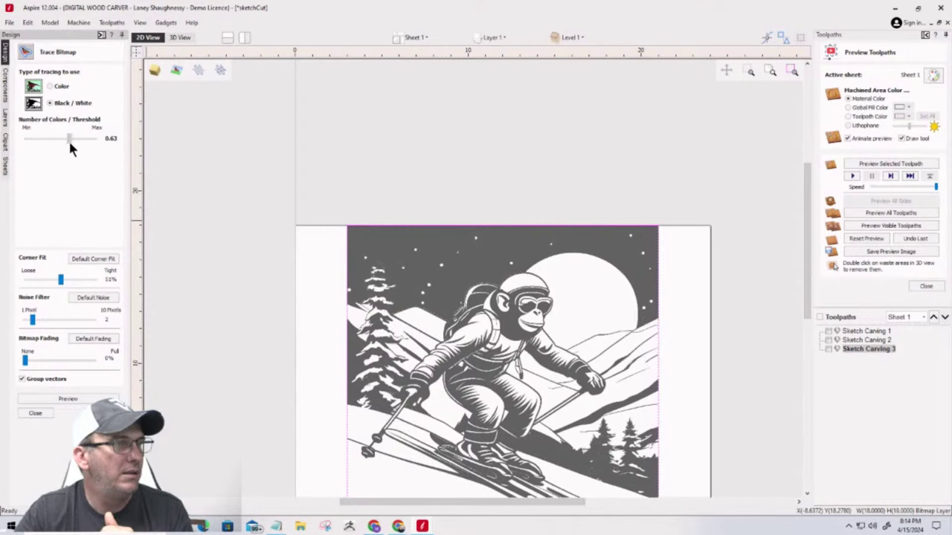
mouse_move(70, 144)
mouse_down()
mouse_move(79, 148)
mouse_move(71, 148)
mouse_up()
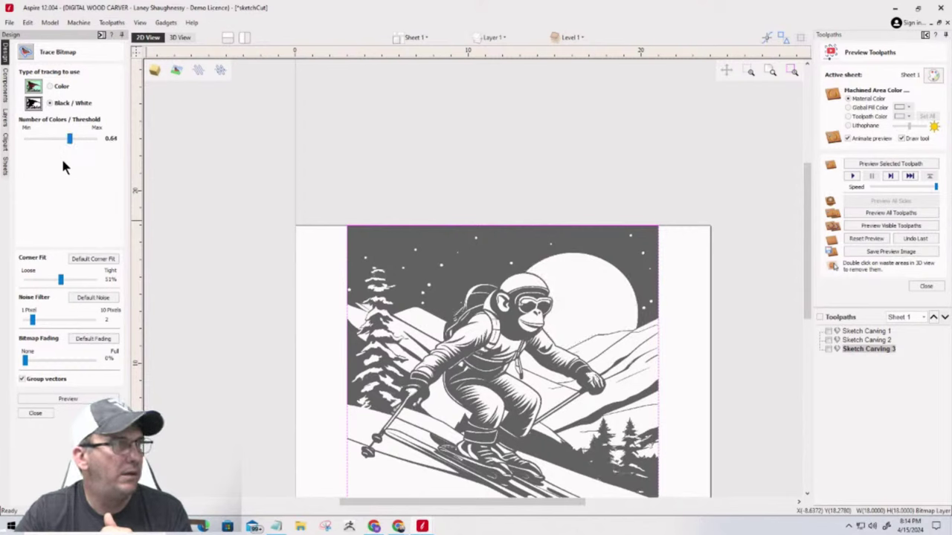
Step: Set corner fit to 82% and the noise filter to 3 pixels, trace the image into vectors and finish tracing
click(87, 260)
drag(32, 321, 40, 321)
click(67, 399)
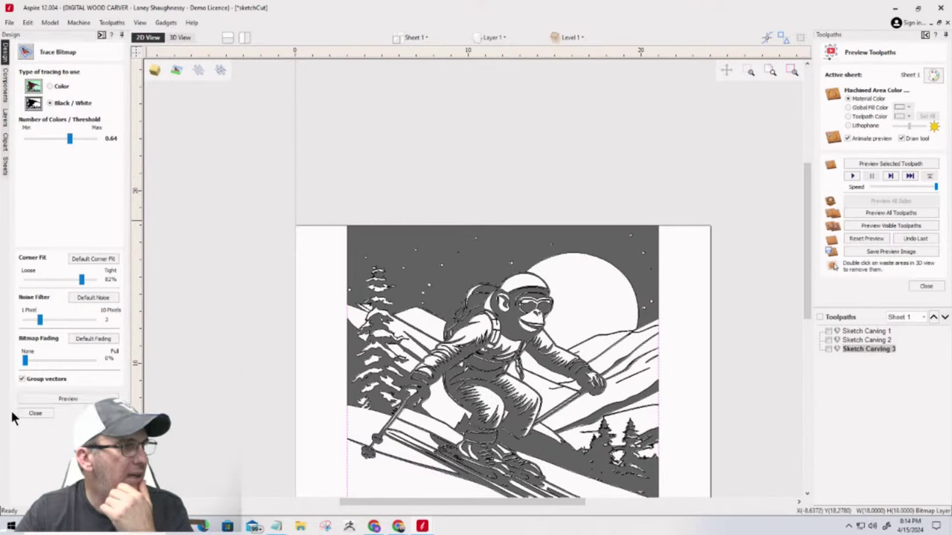
click(34, 413)
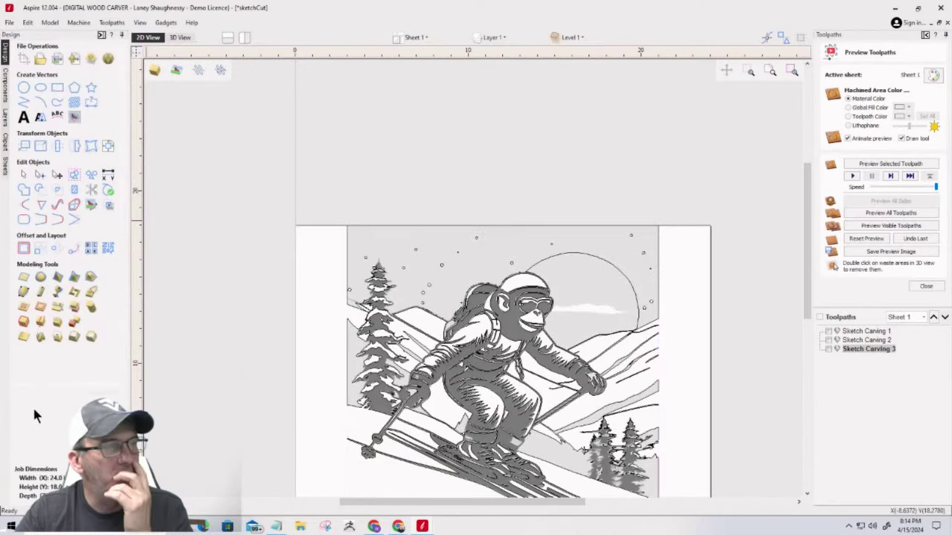
Step: Toggle the bitmap on and off to compare it with the traced vectors, leave it hidden and inspect the outlines
click(175, 71)
click(175, 71)
click(175, 71)
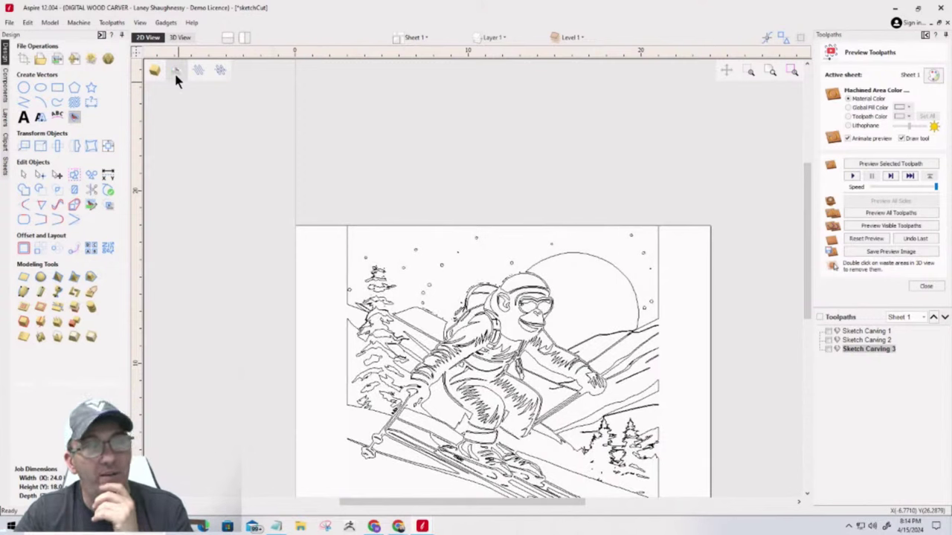
click(175, 70)
click(175, 72)
click(176, 72)
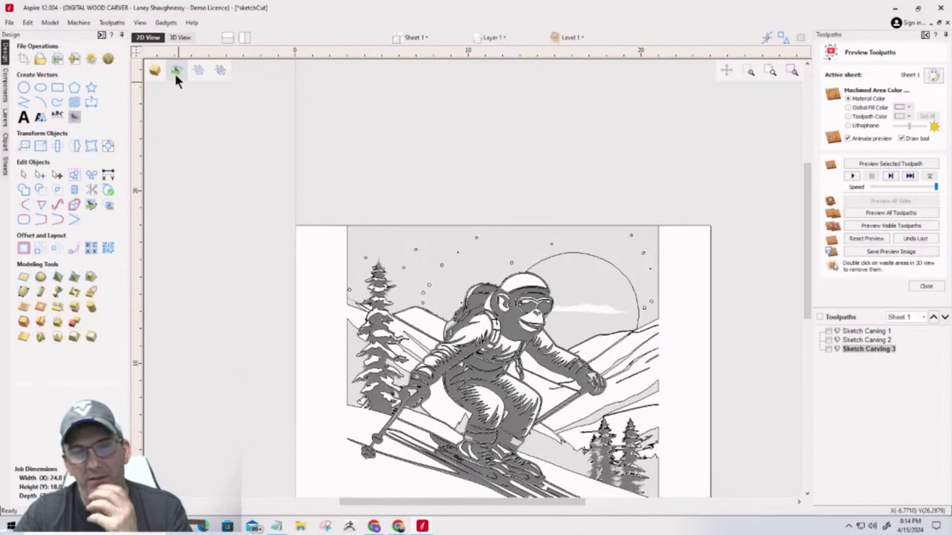
click(176, 72)
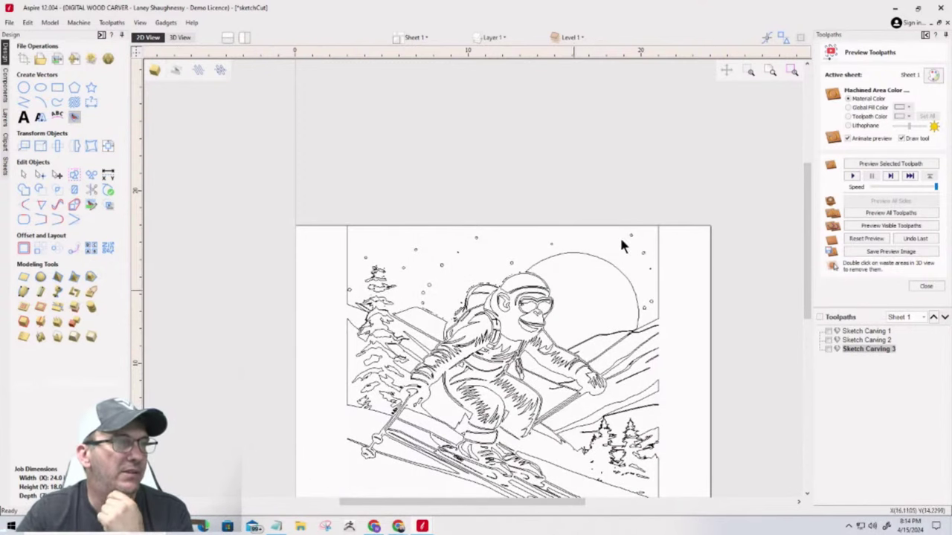
scroll(565, 191, down, 3)
scroll(563, 262, up, 2)
scroll(565, 268, up, 2)
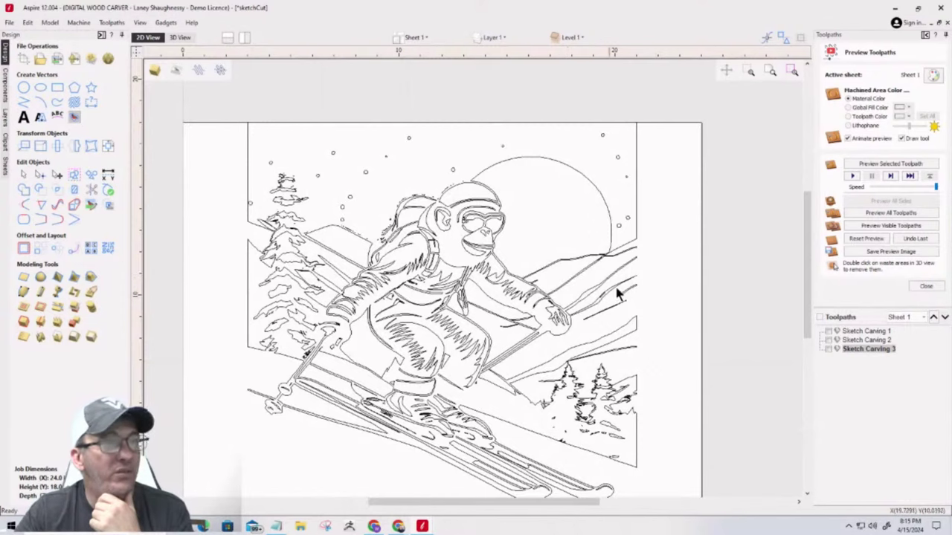
Step: Examine the traced outlines up close along the mountain ridges and the tall tree, and check how the vectors select together
scroll(602, 272, up, 4)
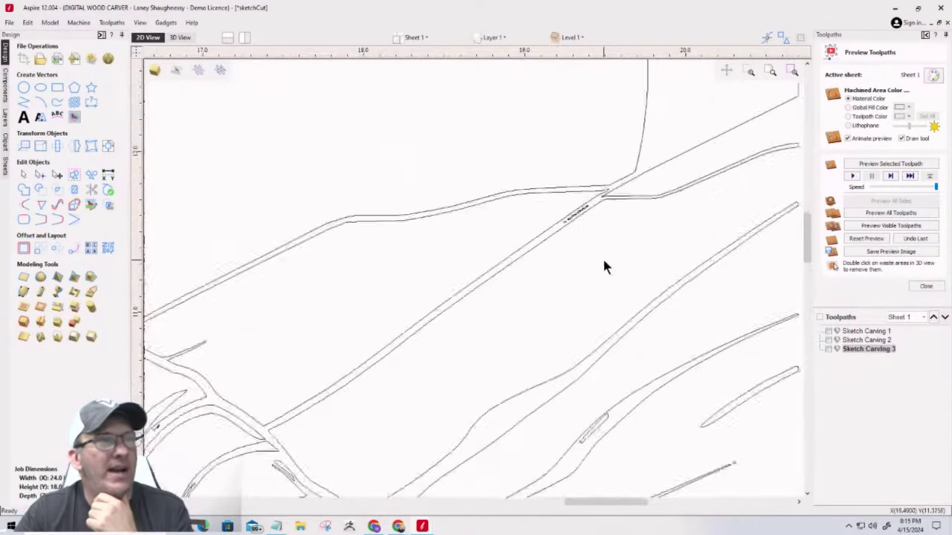
scroll(602, 266, down, 1)
scroll(600, 246, up, 1)
scroll(599, 248, down, 5)
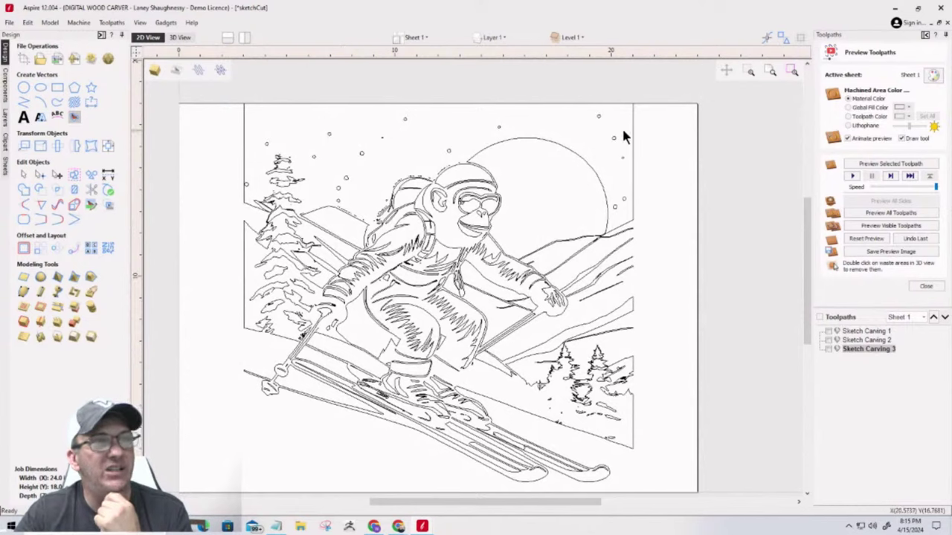
click(633, 135)
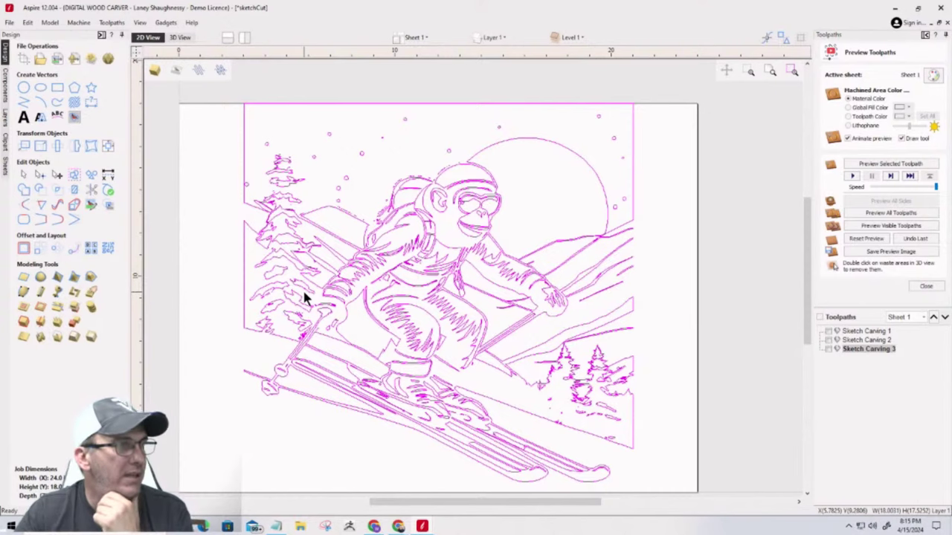
scroll(246, 262, up, 3)
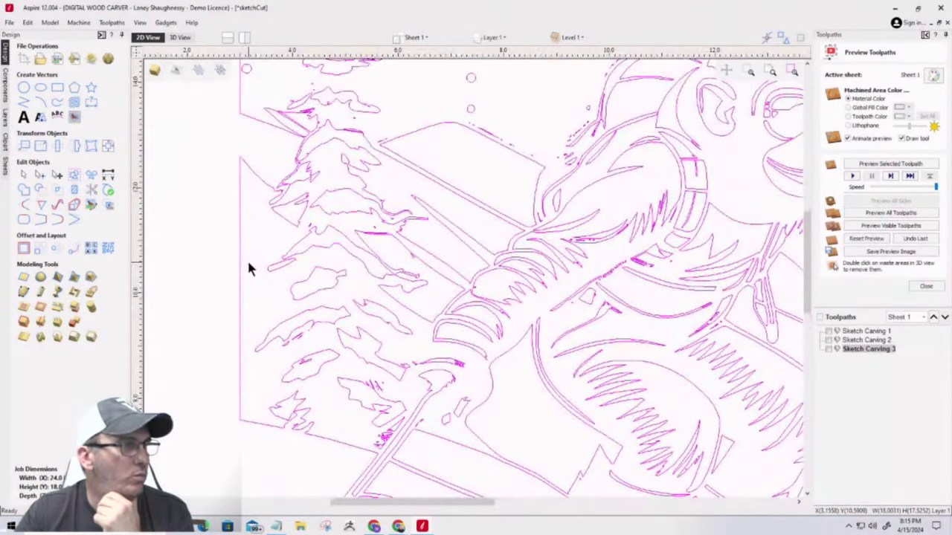
scroll(248, 269, down, 5)
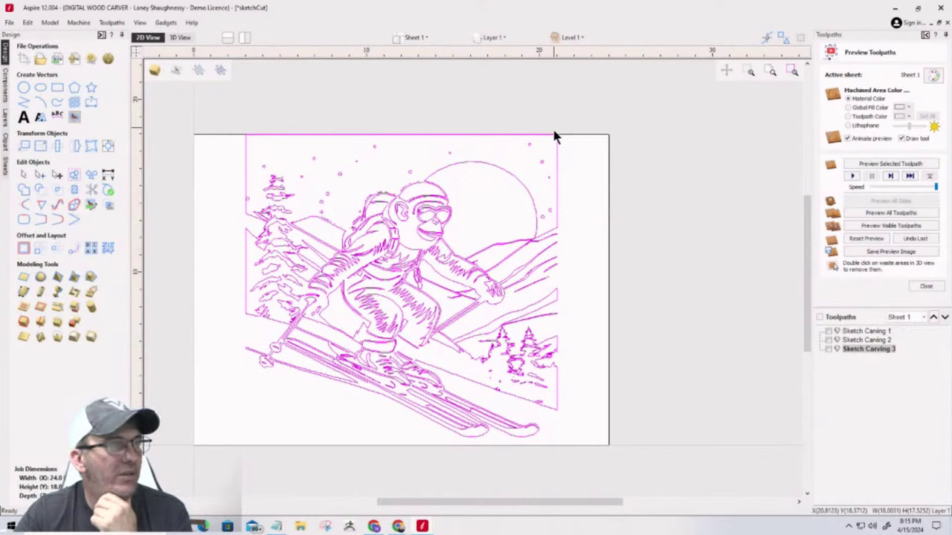
click(554, 159)
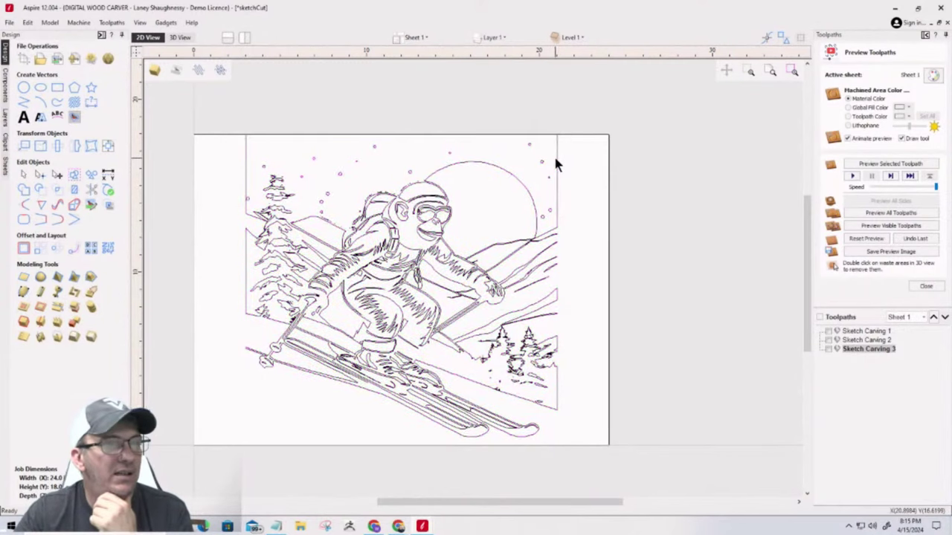
Step: Try to calculate a sketch carving toolpath with only the traced vectors selected
click(925, 286)
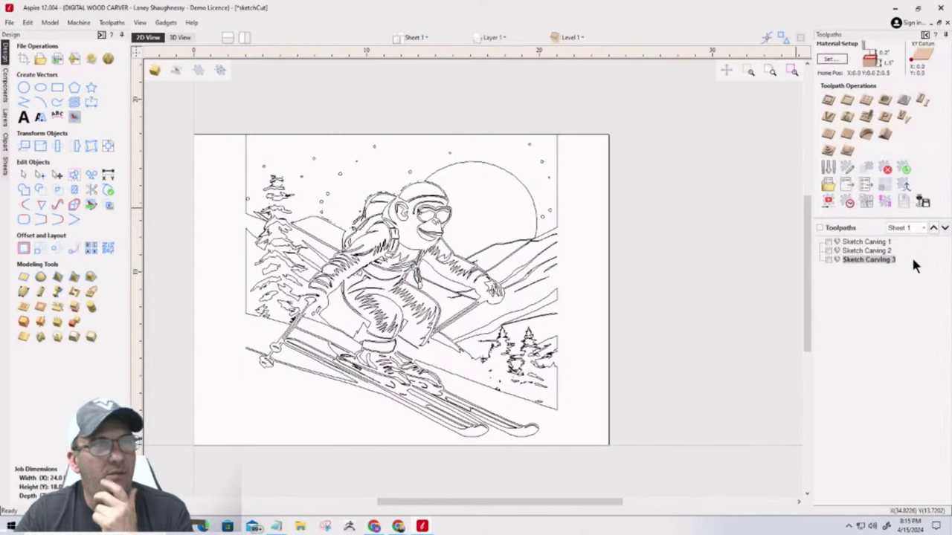
click(558, 176)
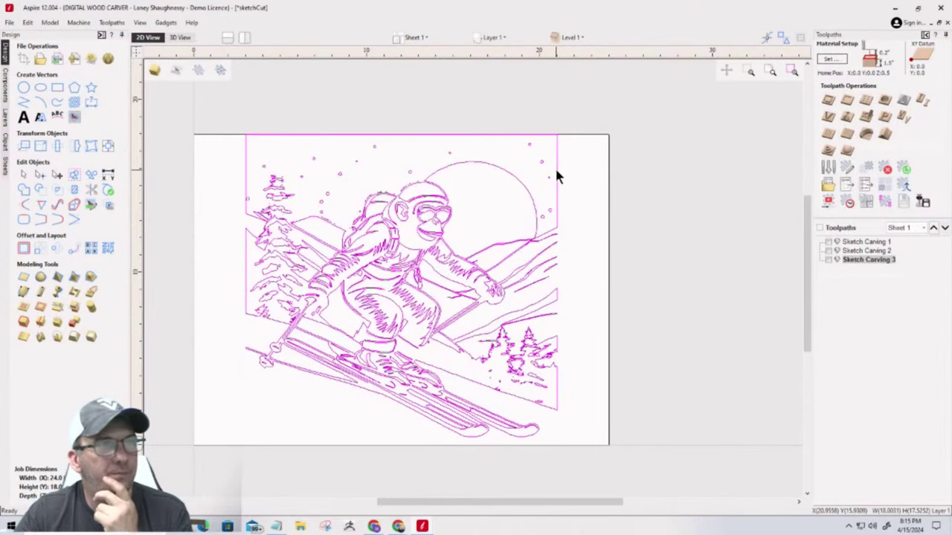
click(866, 119)
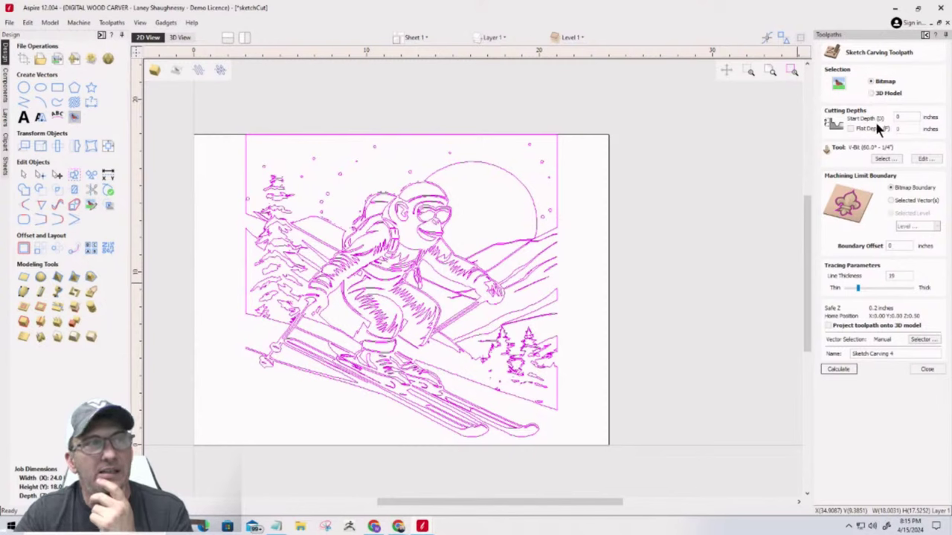
click(848, 366)
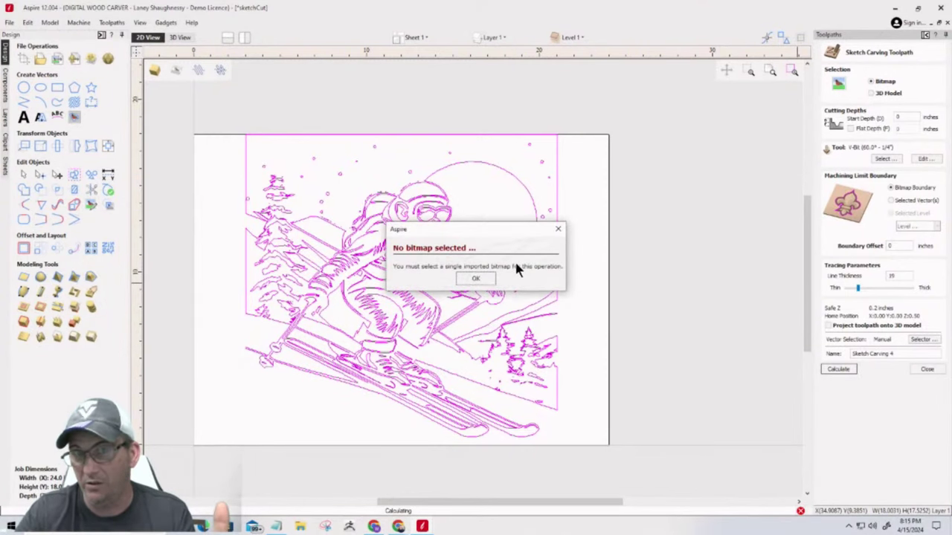
click(475, 279)
Step: Show the bitmap, add it to the vector selection and calculate the sketch carving with the selected vectors as machining boundary
click(177, 69)
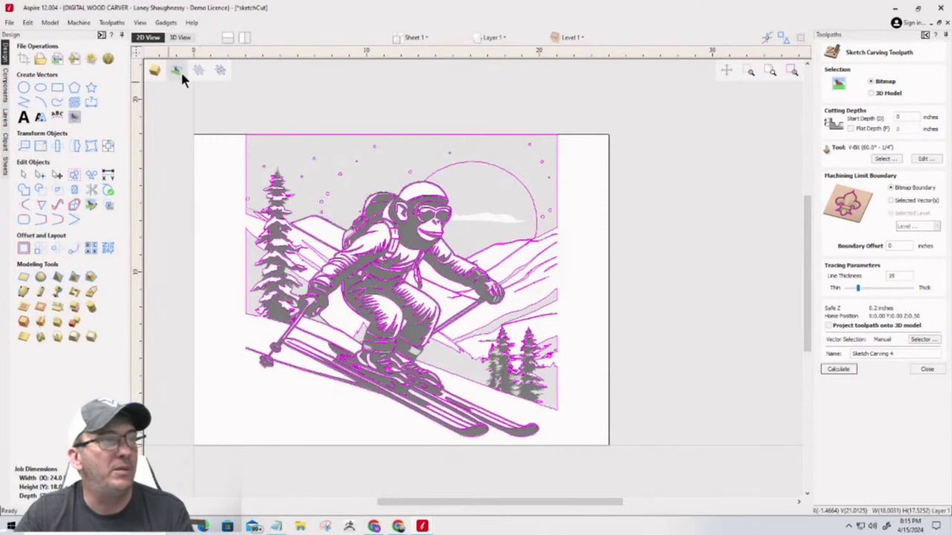
click(536, 180)
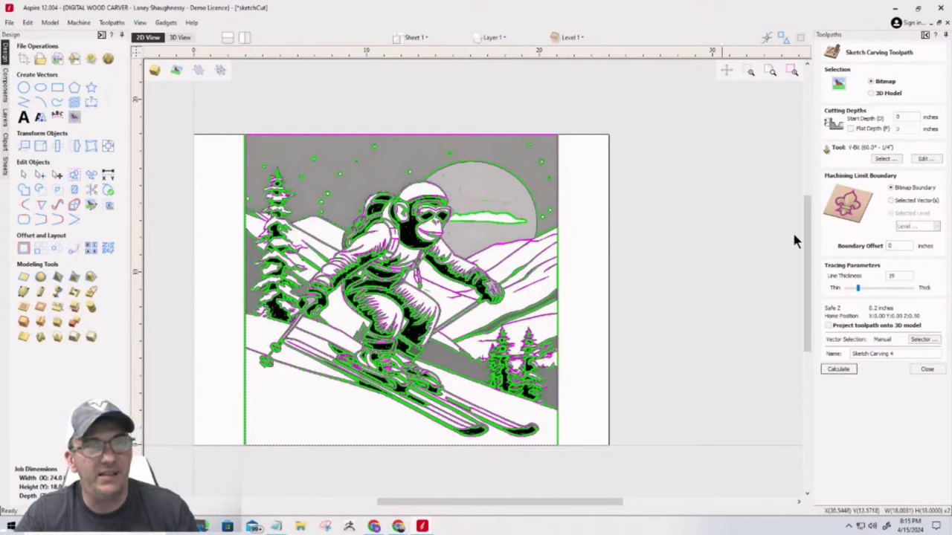
click(891, 199)
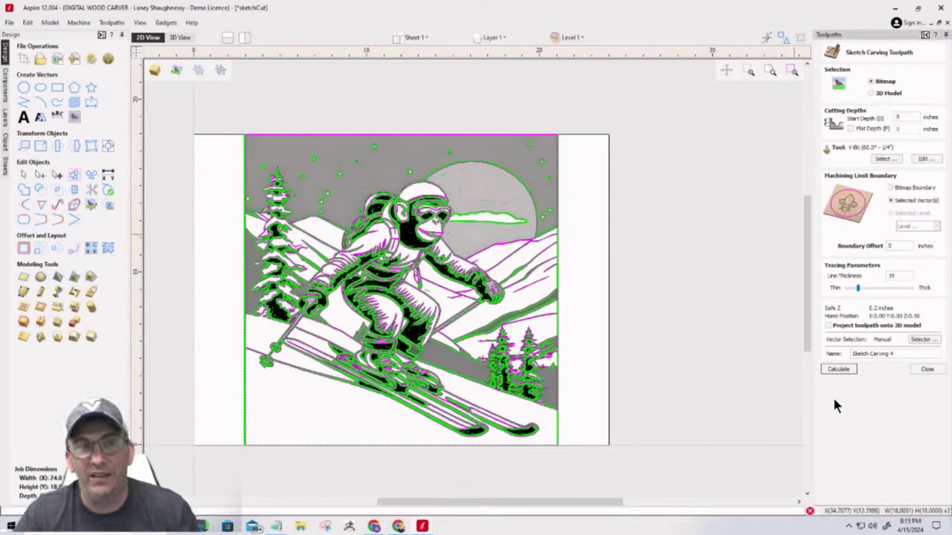
click(837, 369)
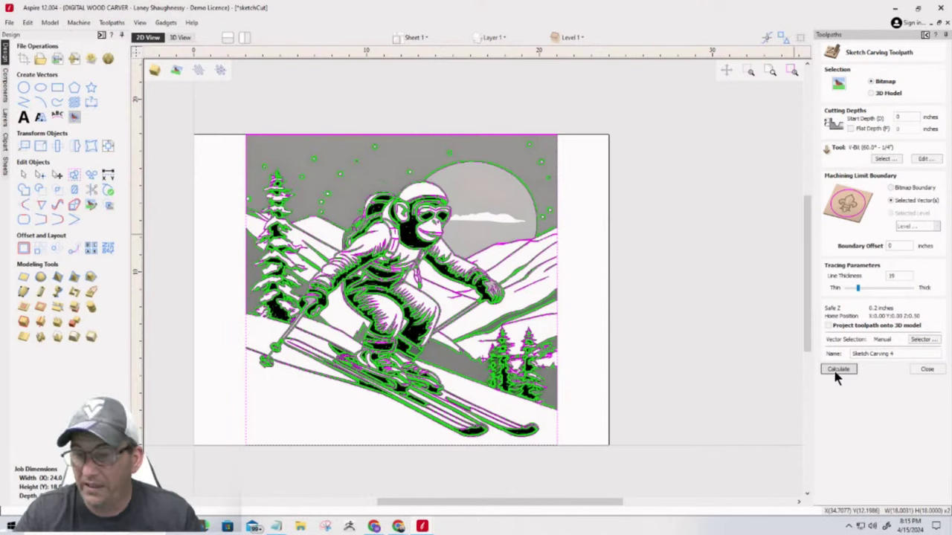
click(837, 370)
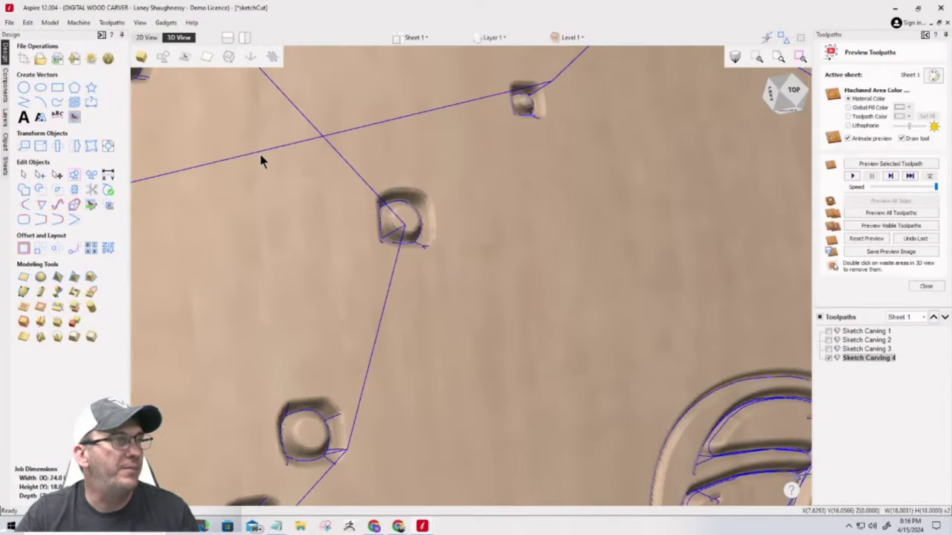
Step: Preview only the new sketch carving toolpath on fresh material, then reset the preview
click(868, 238)
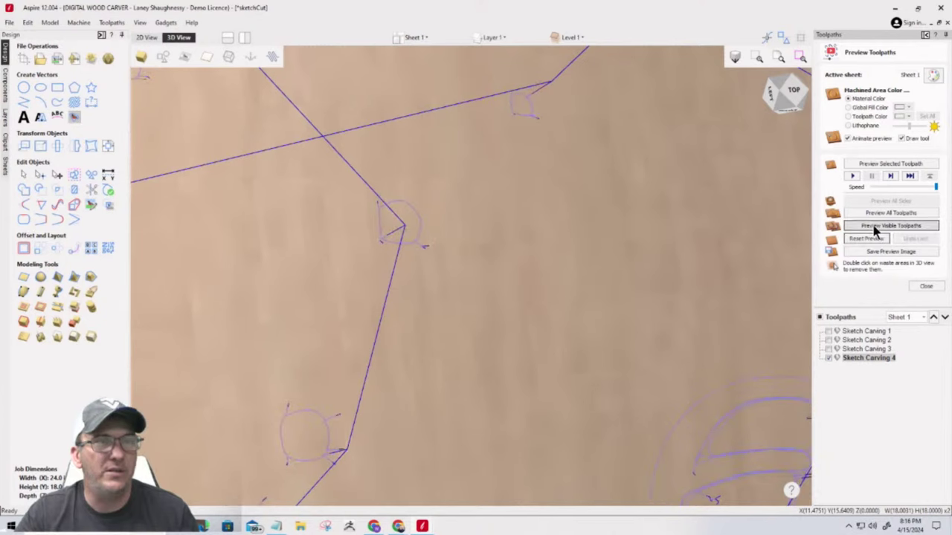
click(873, 226)
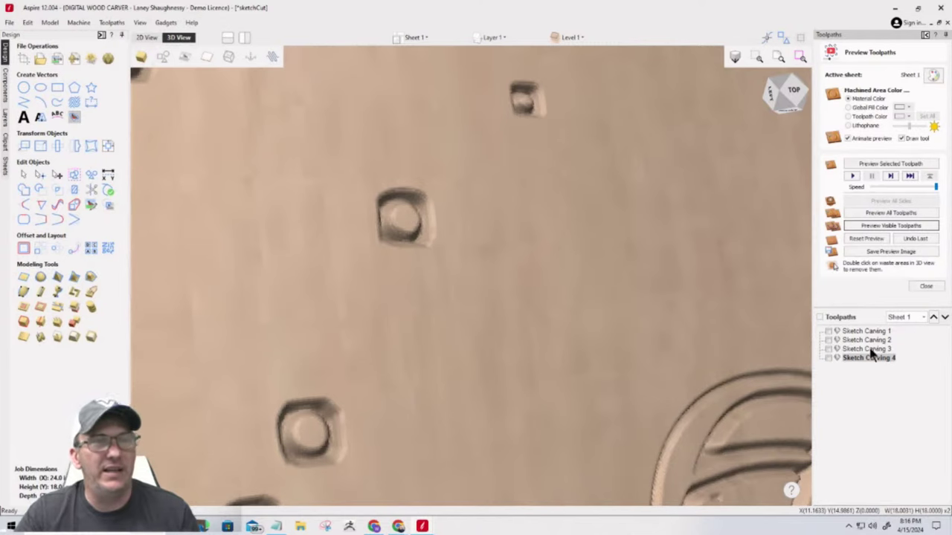
click(866, 238)
Step: Hide the bitmap and start a V-Carve toolpath on the traced vectors with the Whiteside 1550 0.5 60 Deg VBit
click(146, 38)
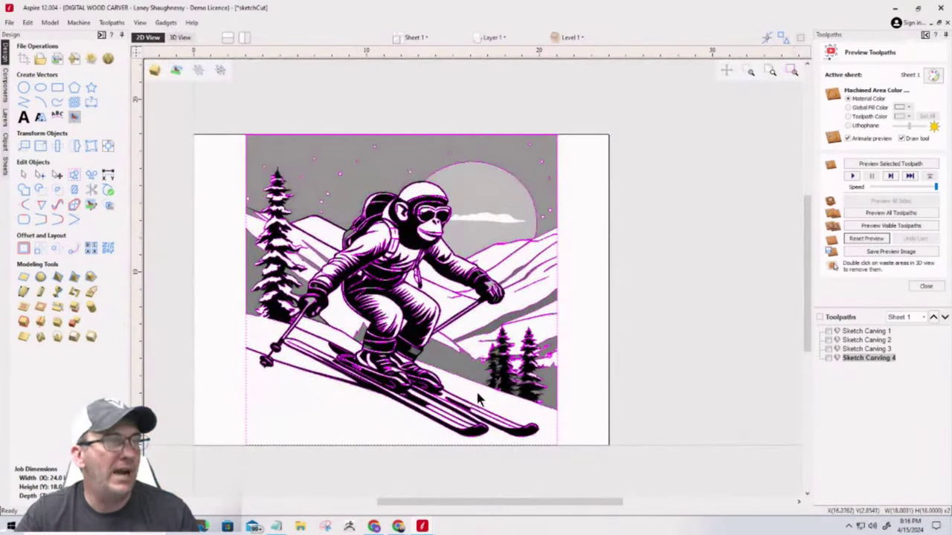
click(176, 70)
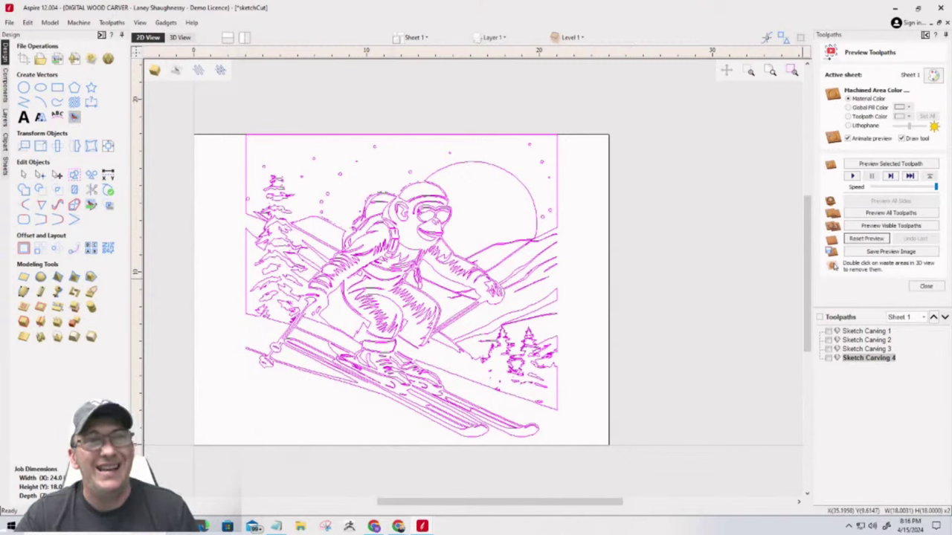
click(926, 288)
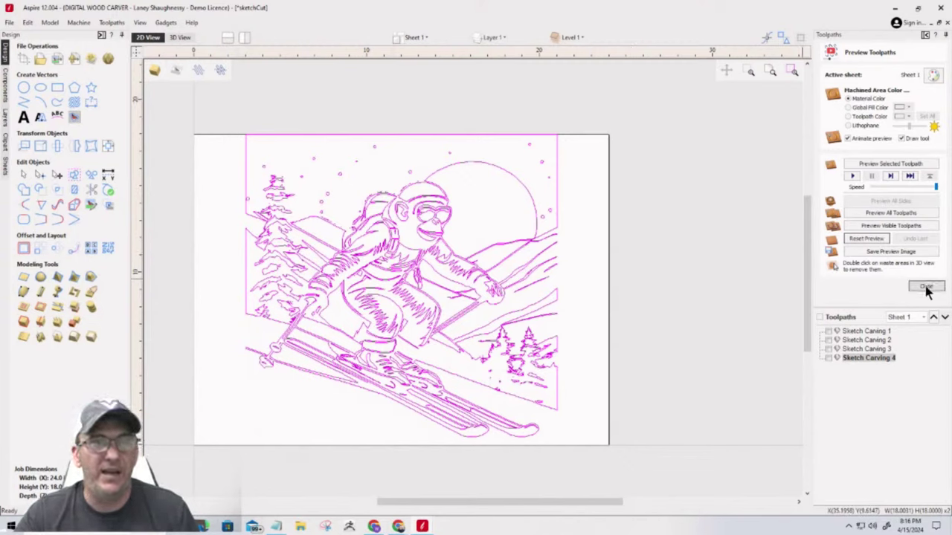
click(823, 128)
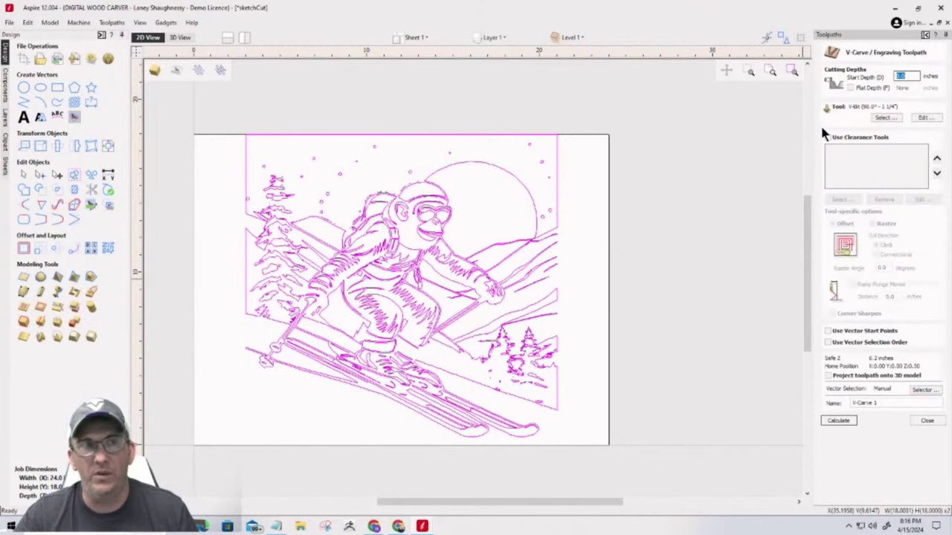
click(884, 119)
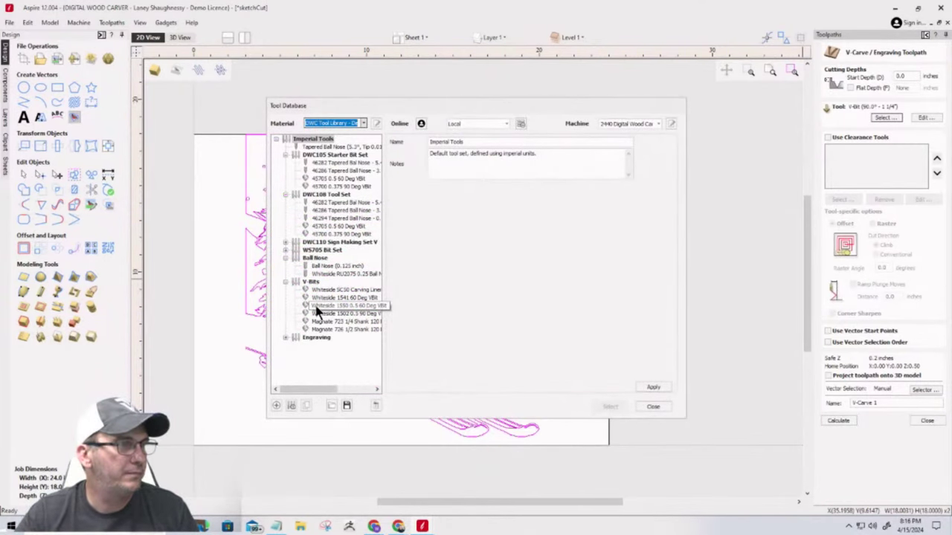
click(316, 307)
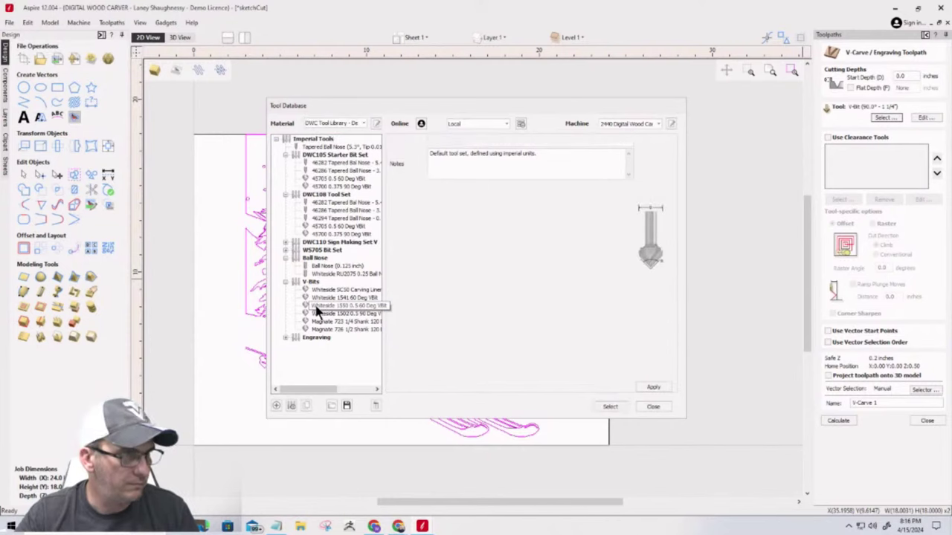
click(610, 407)
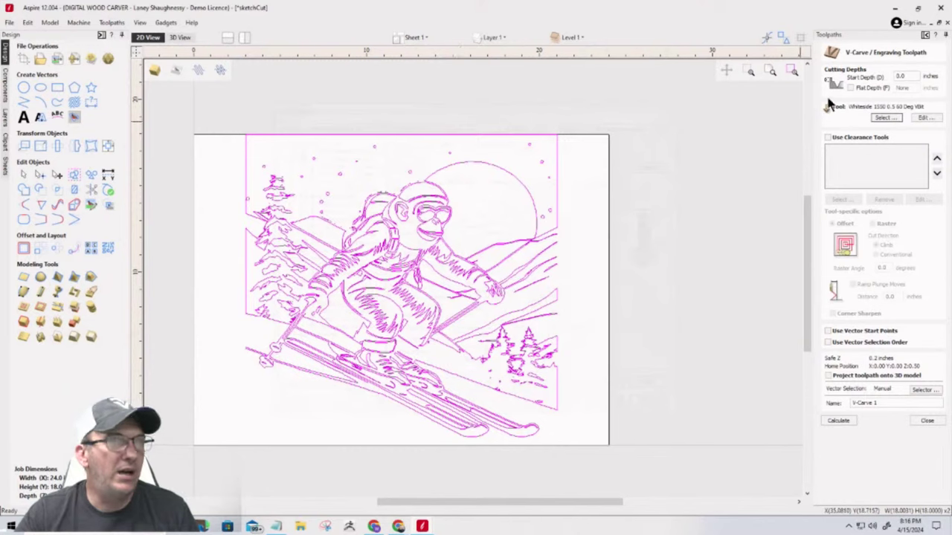
Step: Limit the V-carve to a flat depth of 0.125 inches
click(849, 88)
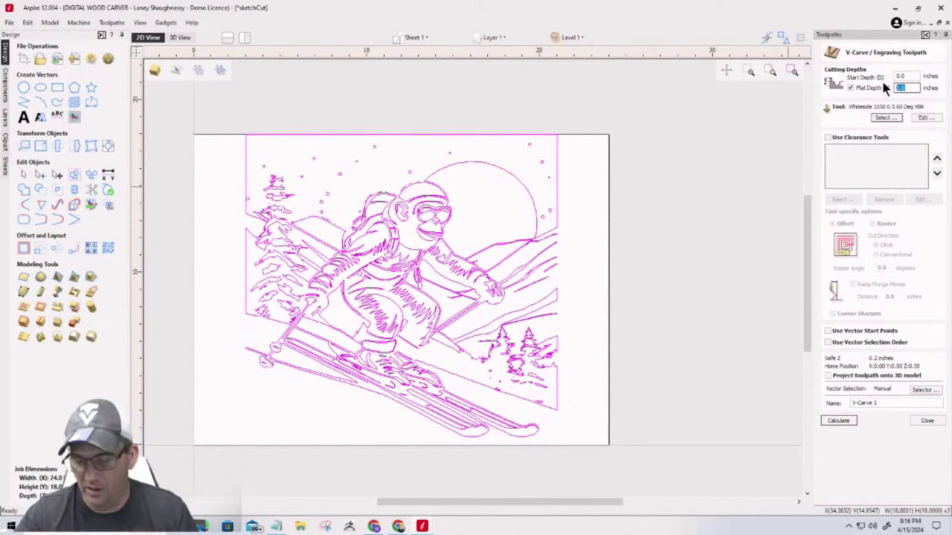
text(.125)
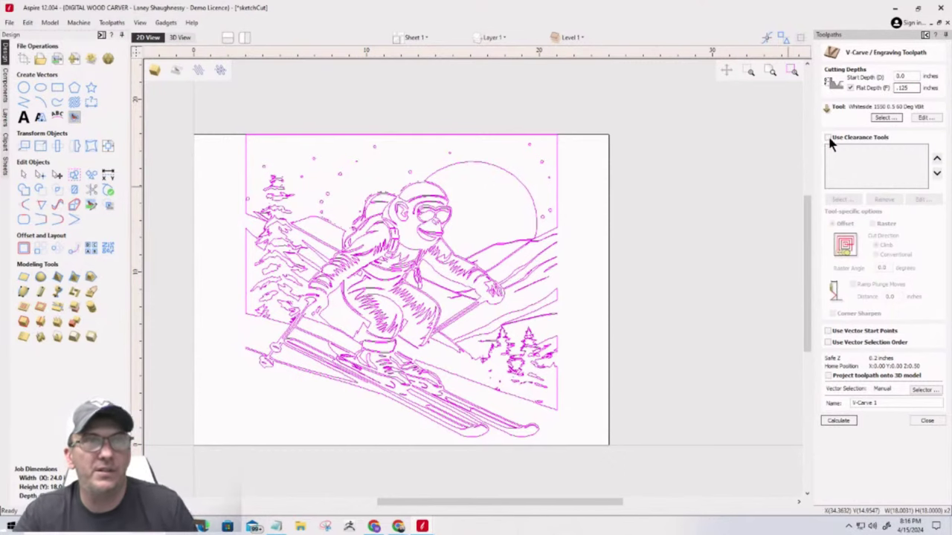
click(838, 421)
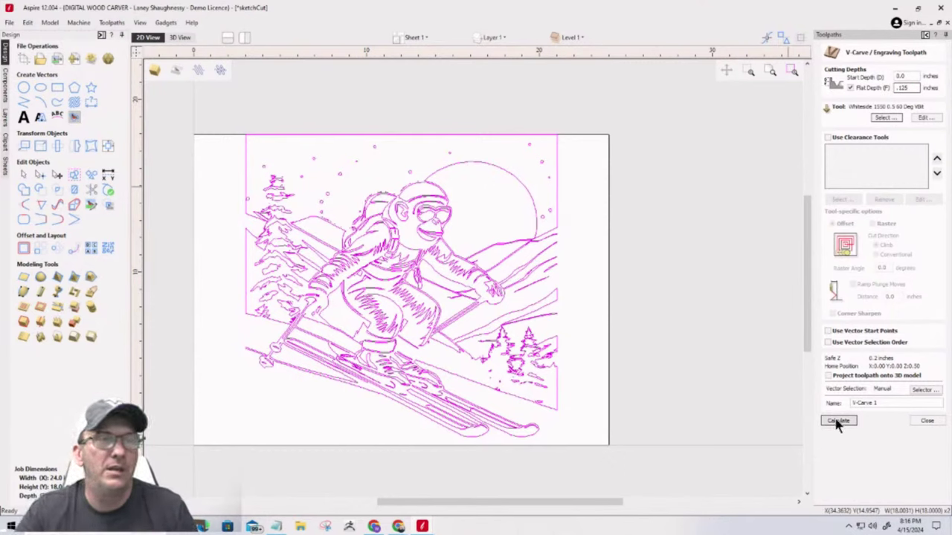
Step: Enable clearance tools for the V-carve and add the End Mill (0.25 inches)
click(828, 138)
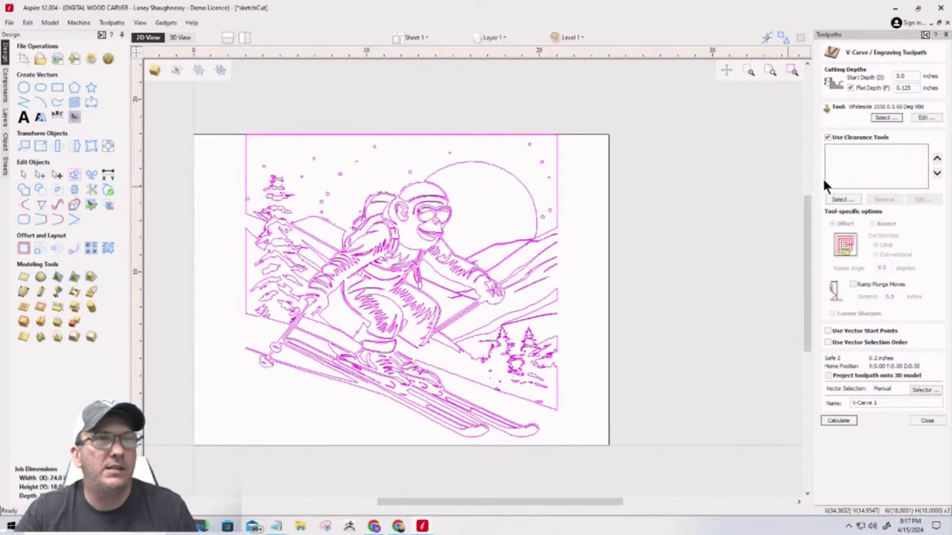
click(840, 200)
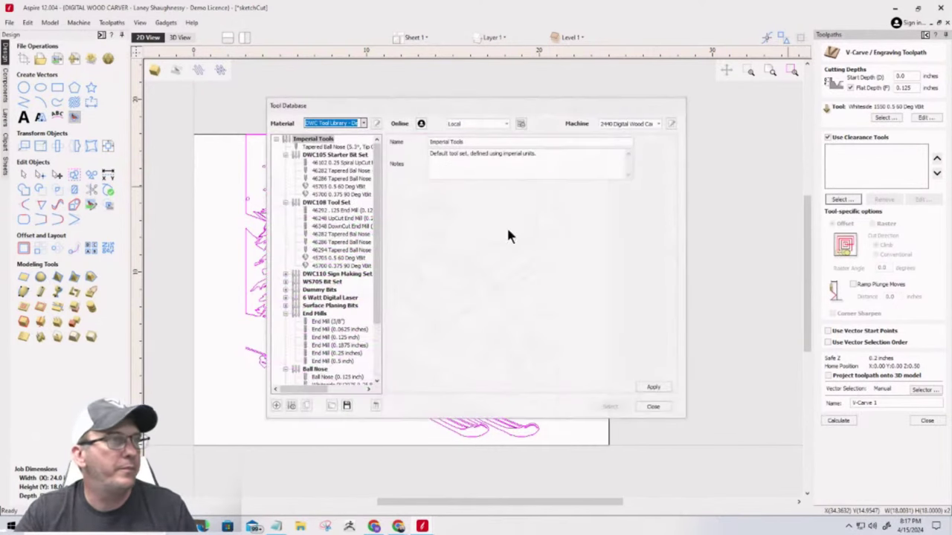
click(334, 353)
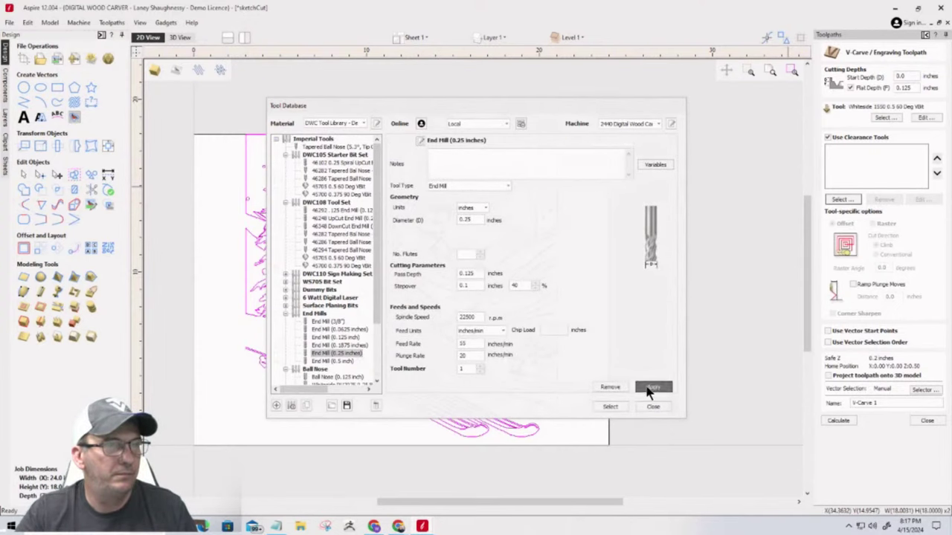
click(611, 407)
Step: Calculate the V-carve and clearance toolpaths, continuing despite possible overlaps and ignoring unsuitable open vectors
click(838, 421)
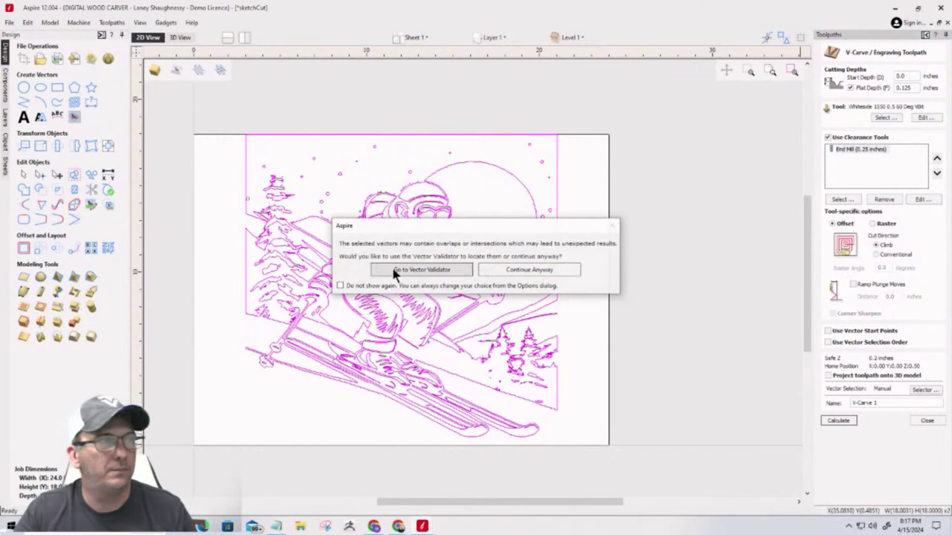
click(530, 270)
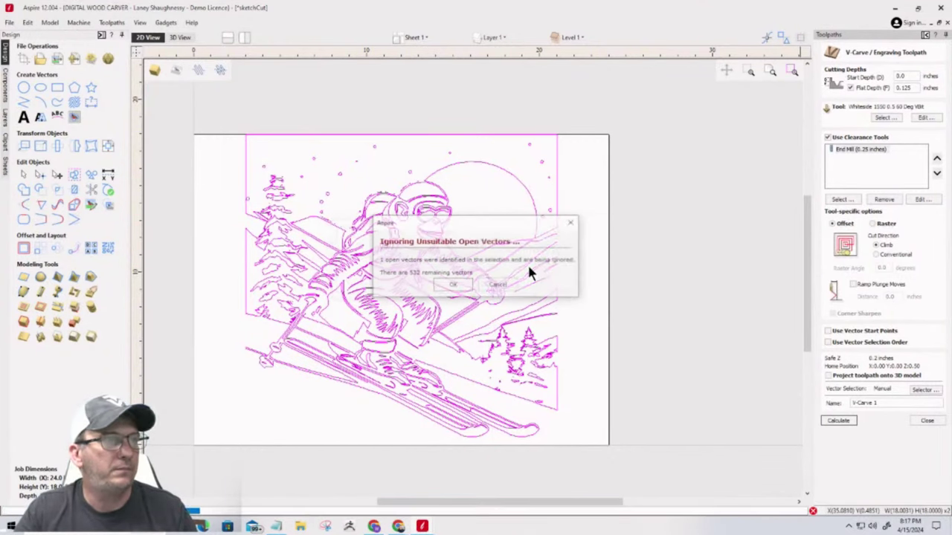
click(447, 288)
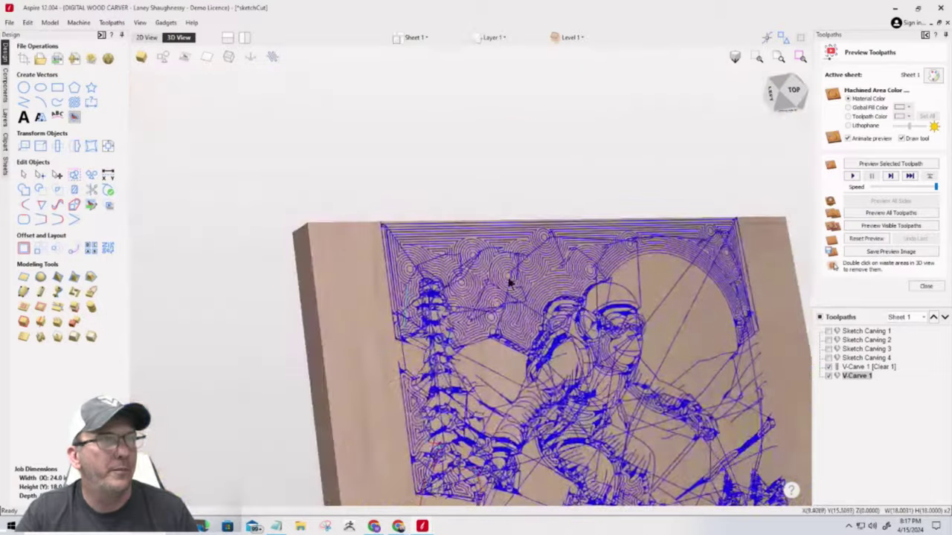
Step: Reset the preview and simulate the visible V-carve and clearance toolpaths on the material
scroll(684, 368, up, 2)
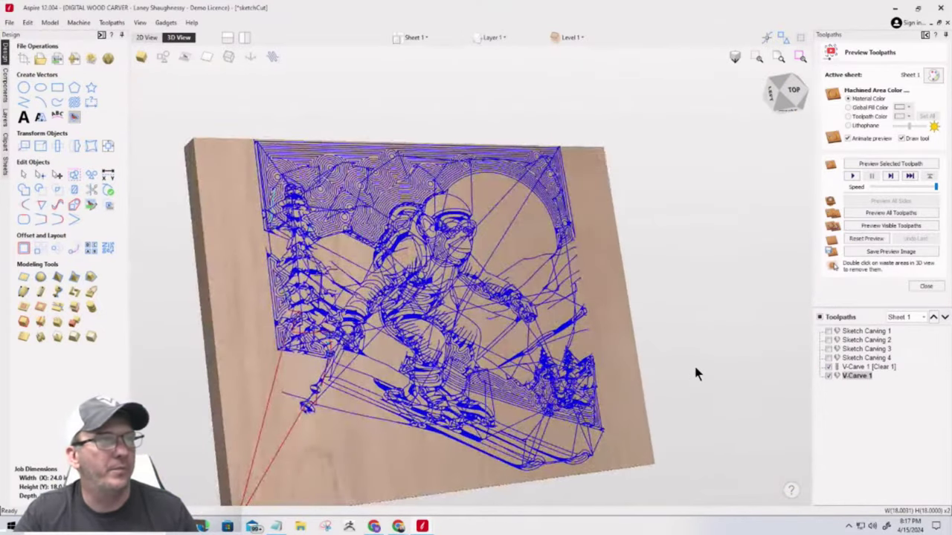
click(856, 239)
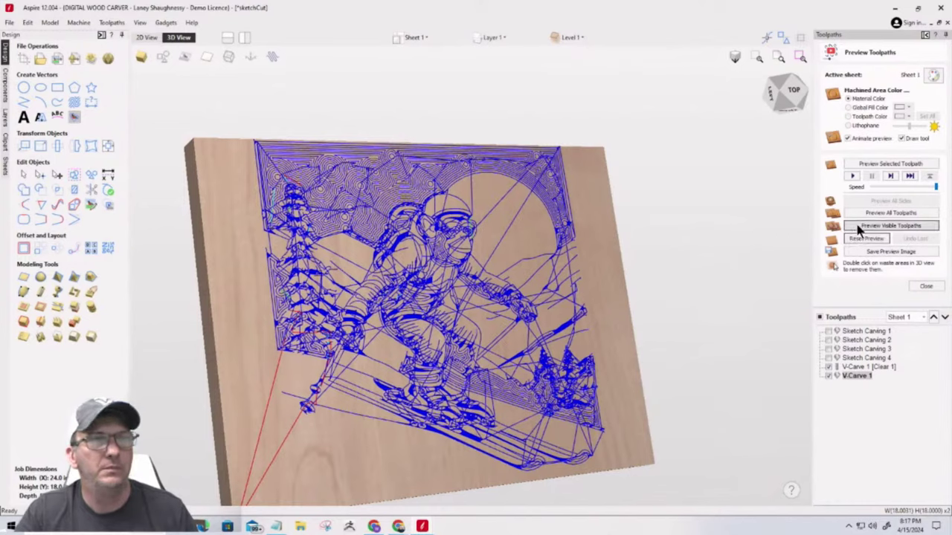
click(861, 226)
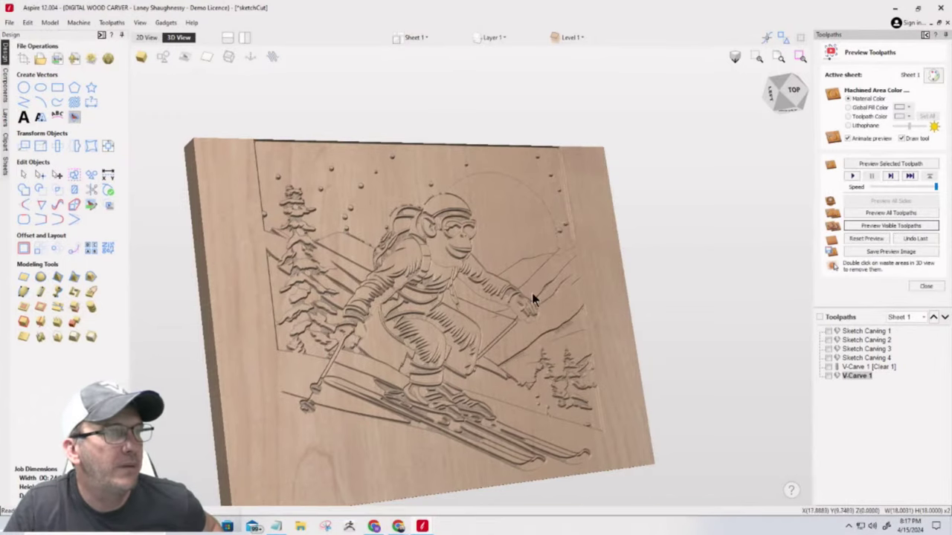
Step: Show the machined areas in a black global fill color and inspect the carved skiing monkey, ending in the top view
click(848, 107)
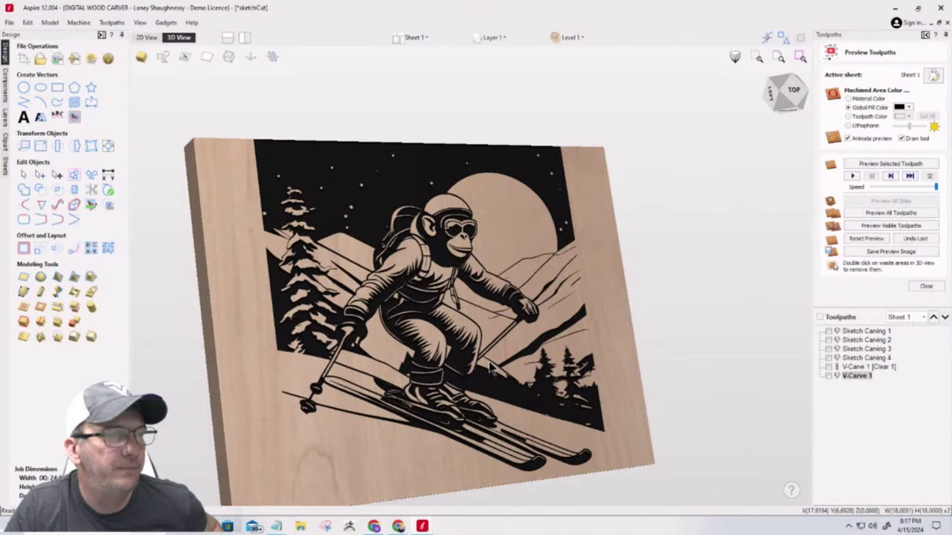
scroll(445, 317, up, 2)
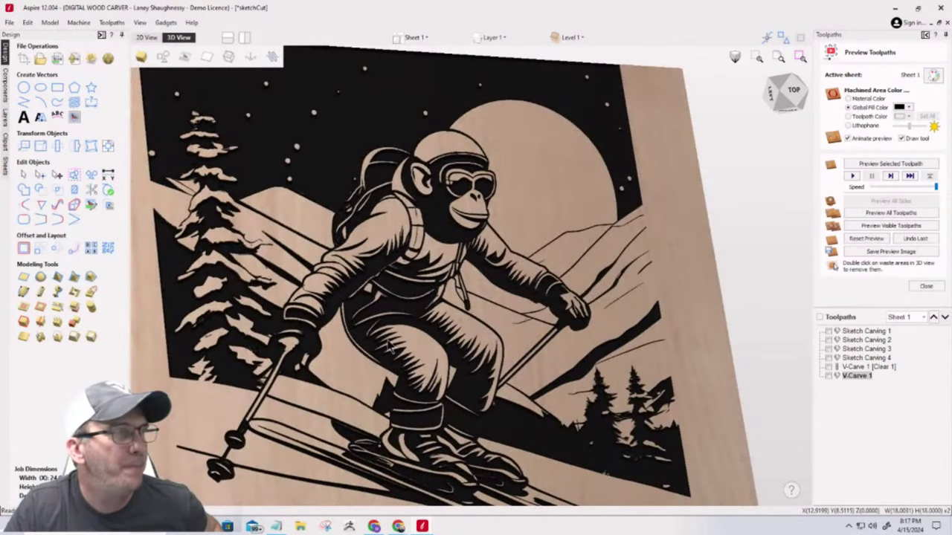
scroll(392, 347, down, 3)
scroll(422, 337, up, 3)
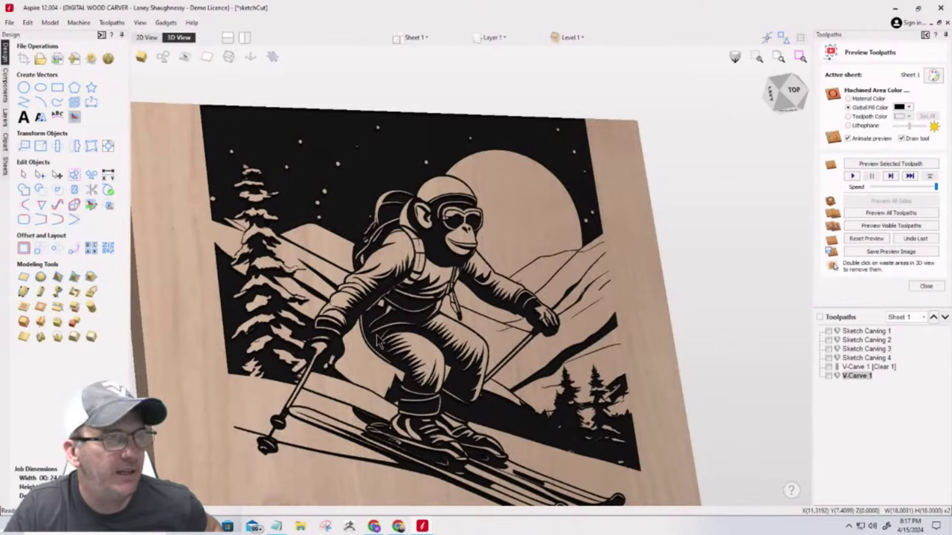
scroll(378, 340, down, 2)
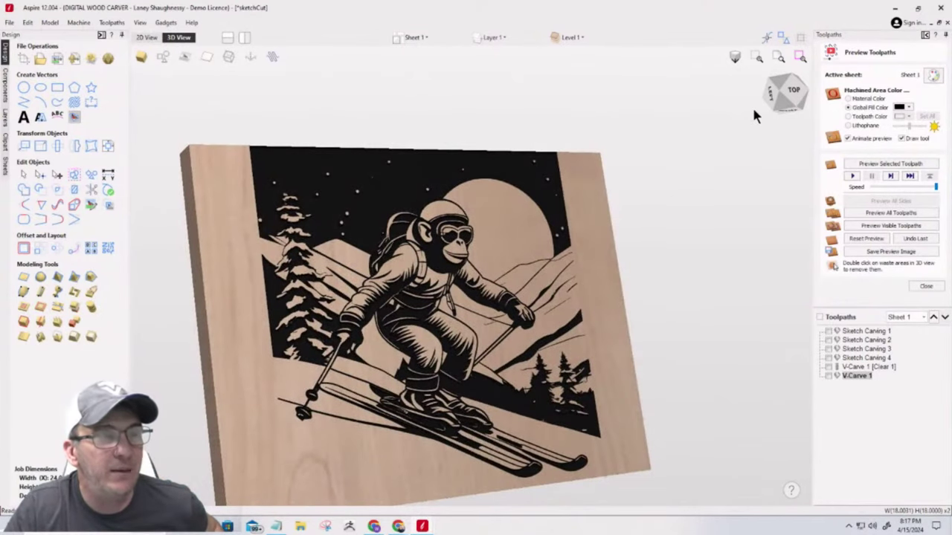
drag(751, 120, 747, 137)
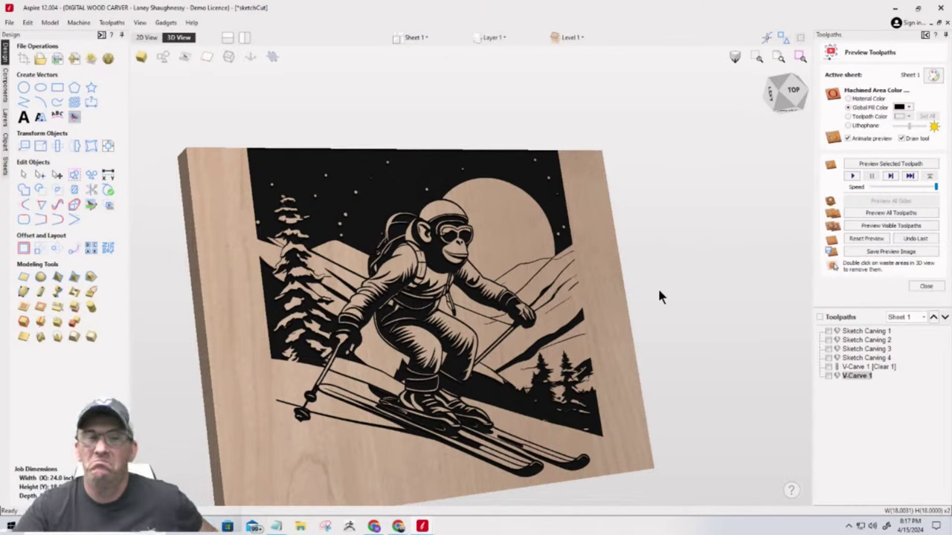
click(792, 89)
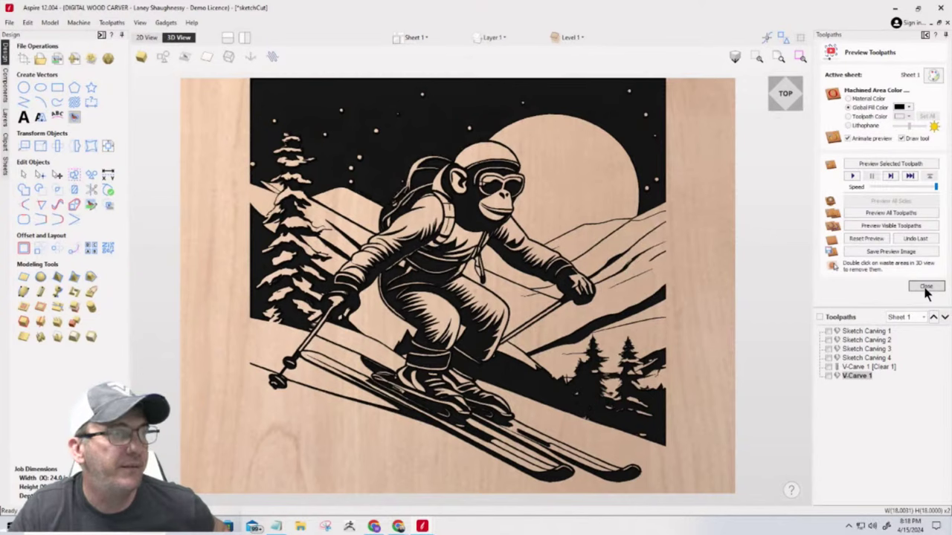
Step: Close the toolpath preview and start a VCarve Inlay toolpath in the 2D view
click(925, 287)
click(146, 37)
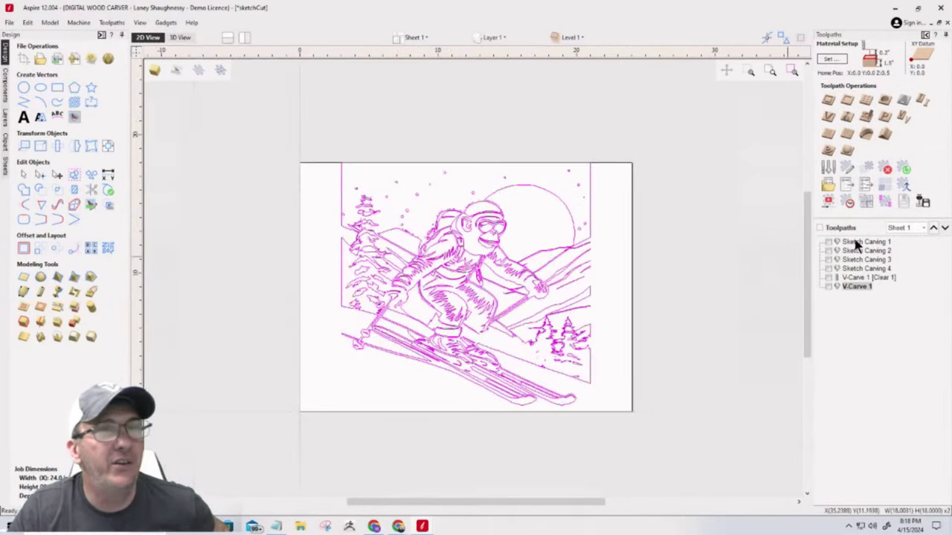
click(901, 118)
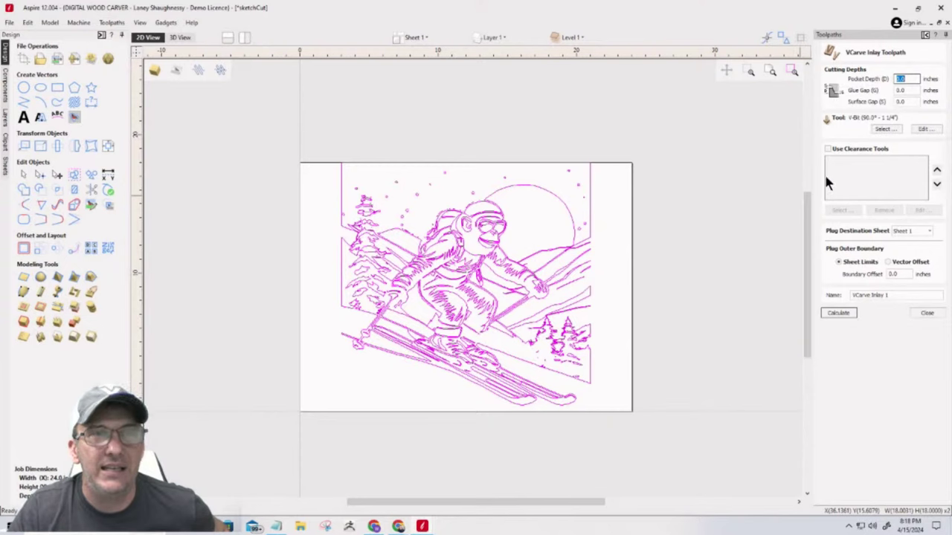
Step: Replace the traced monkey vectors with the text "WOW" in a box spanning the sheet
scroll(595, 241, down, 1)
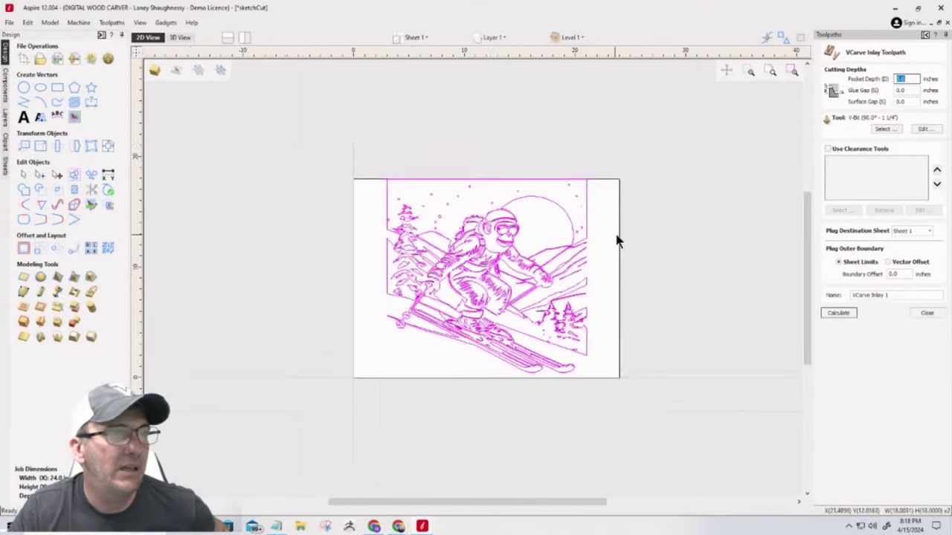
scroll(439, 275, down, 1)
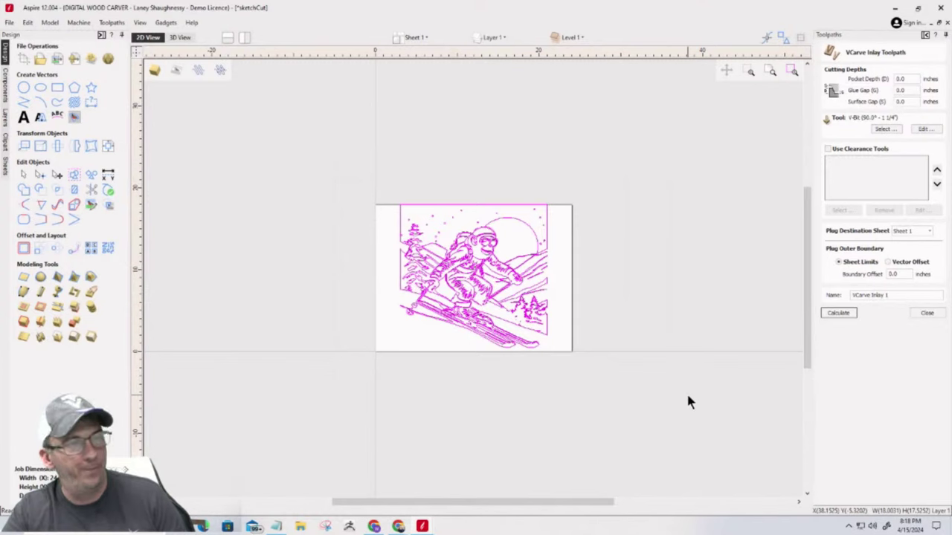
key(Delete)
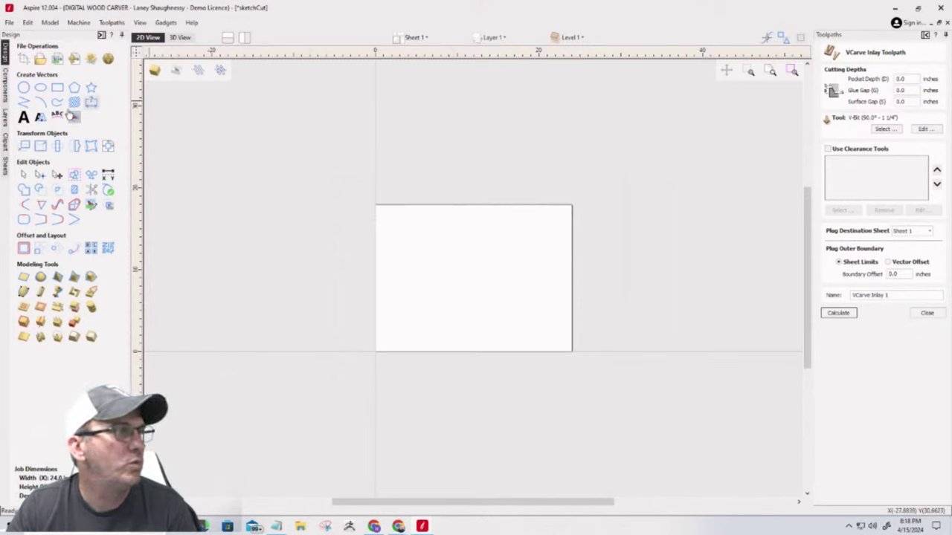
click(24, 119)
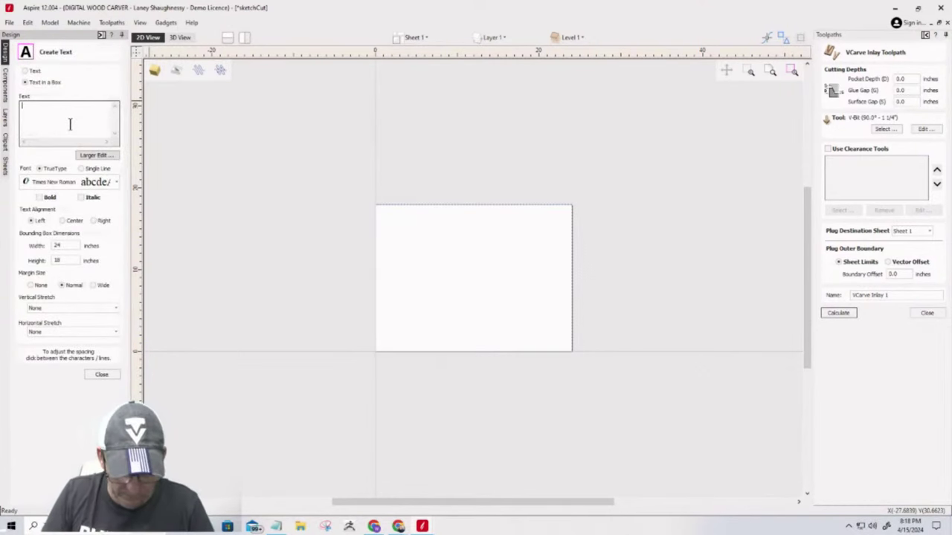
text(WOW)
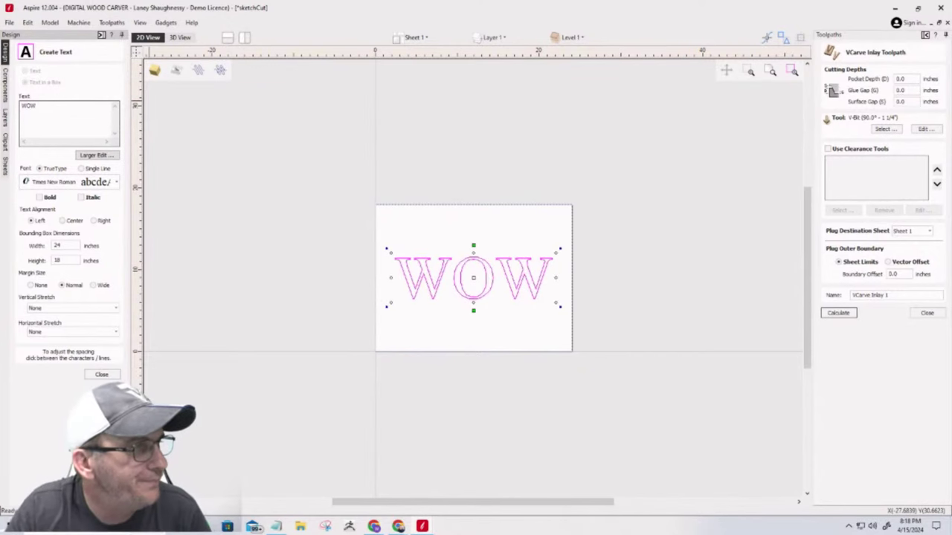
click(113, 375)
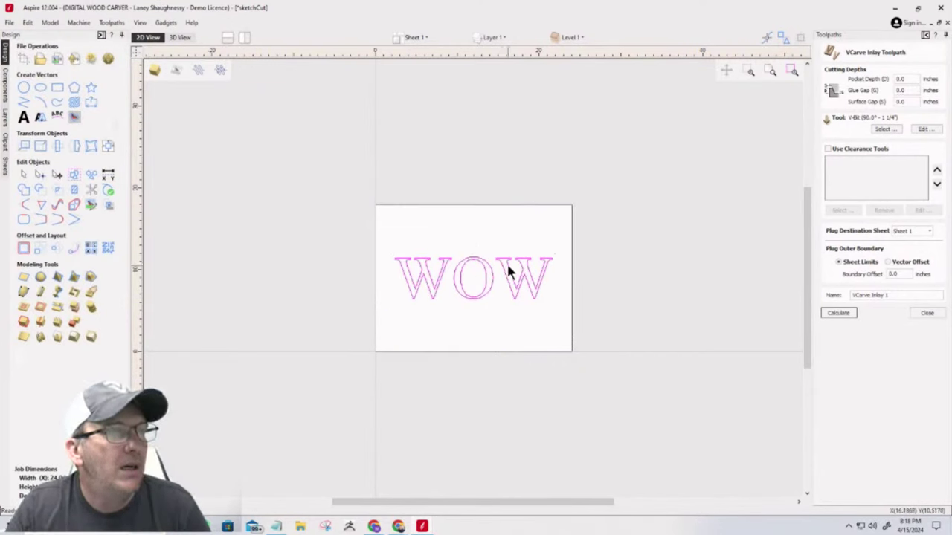
Step: Set the inlay's pocket depth to 0.2, glue gap to 0.02 and surface gap to 0.0625 inches
click(913, 79)
drag(913, 79, 883, 79)
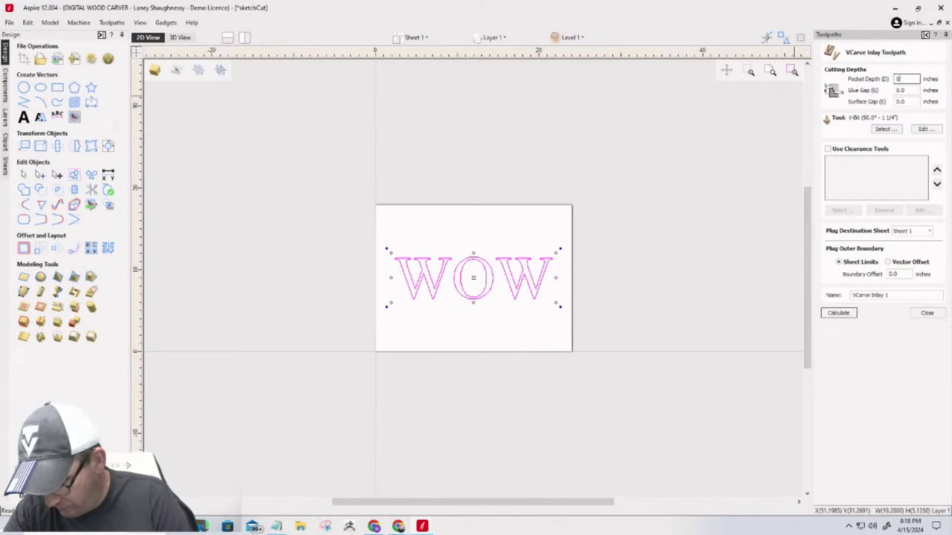
text(0.2)
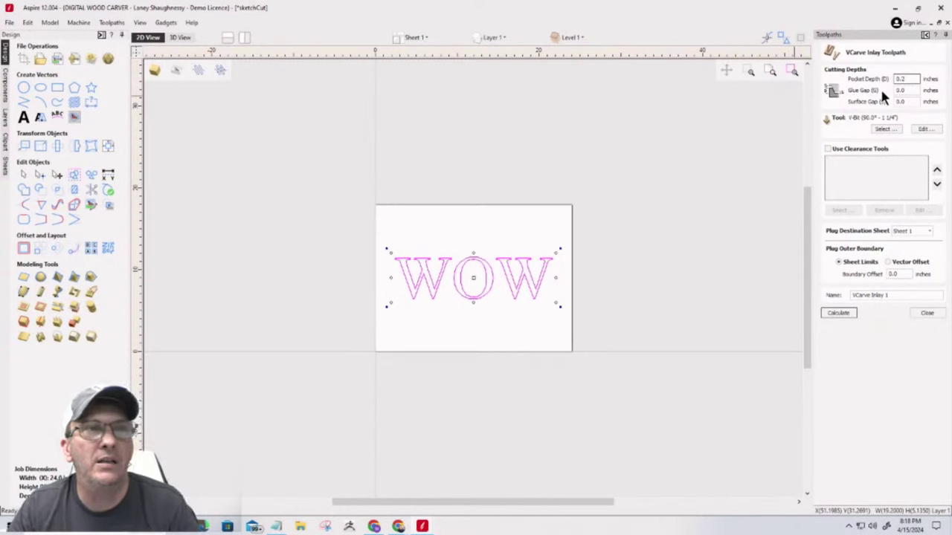
click(898, 90)
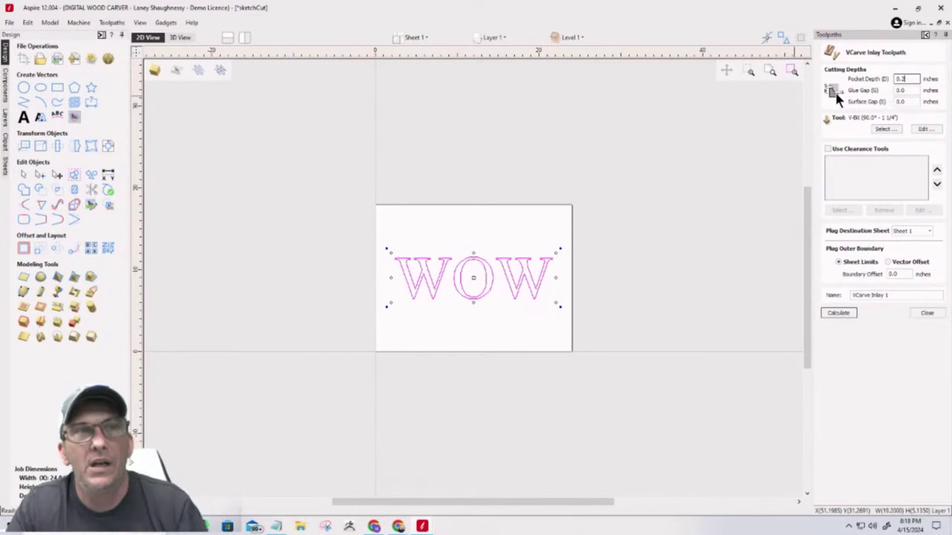
click(911, 90)
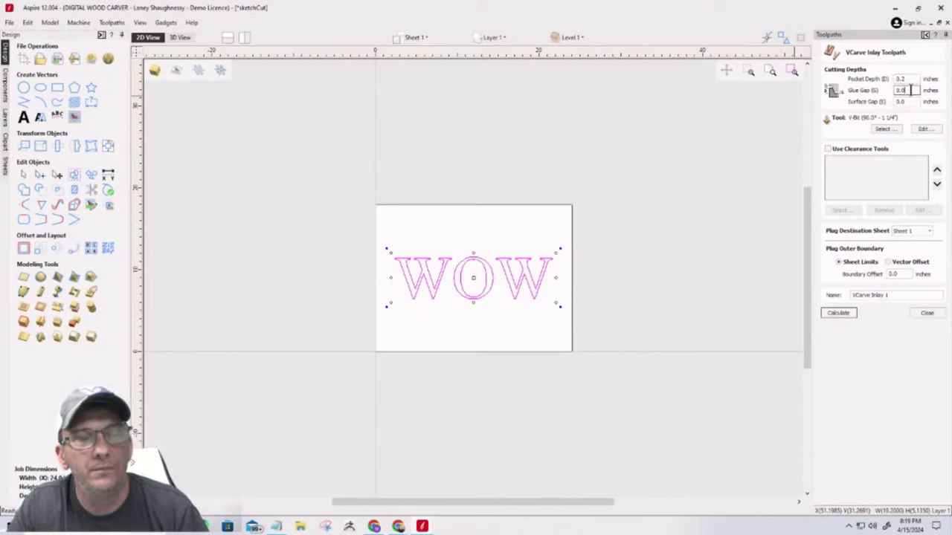
text(0.002)
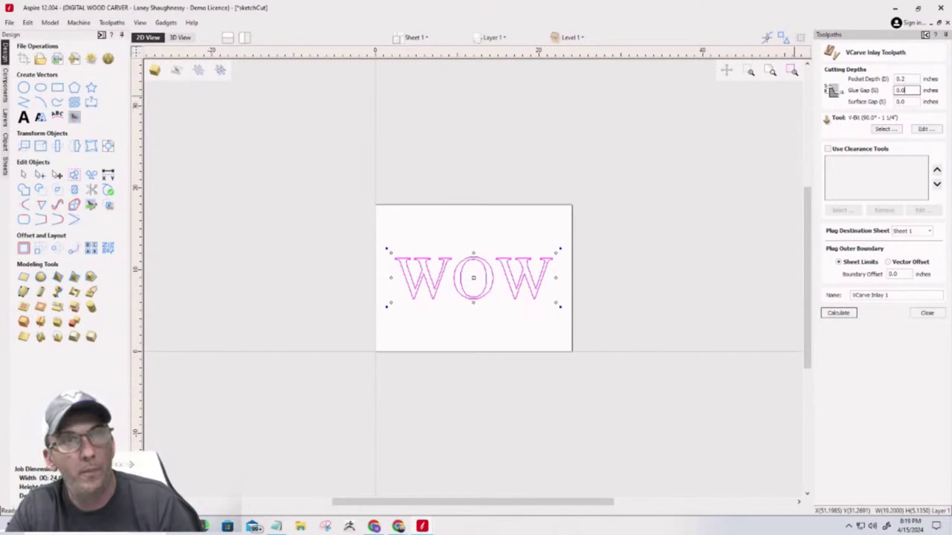
text(0.02)
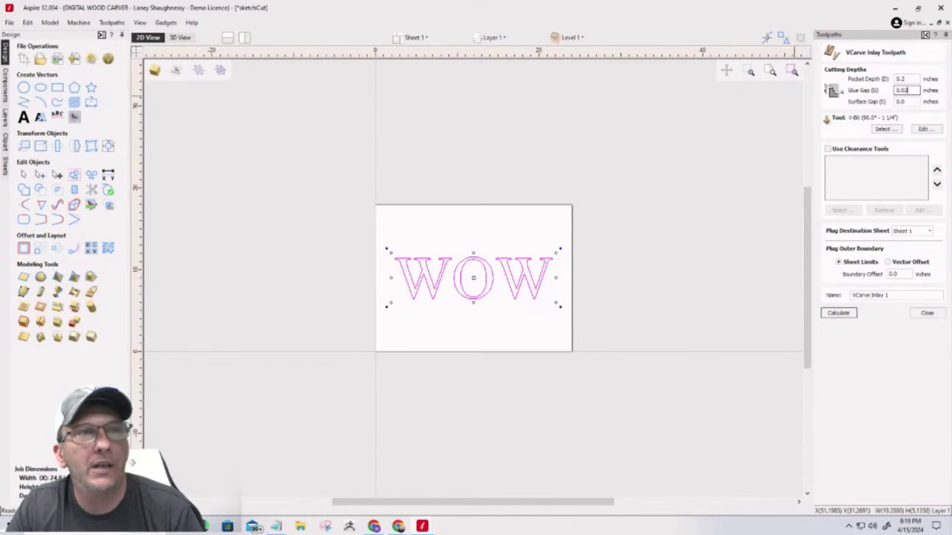
click(912, 102)
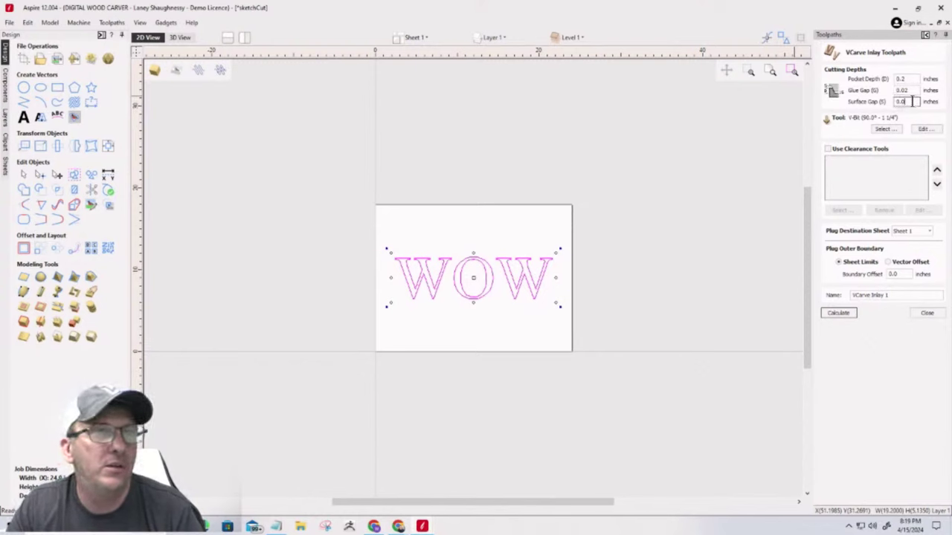
text(0.0625)
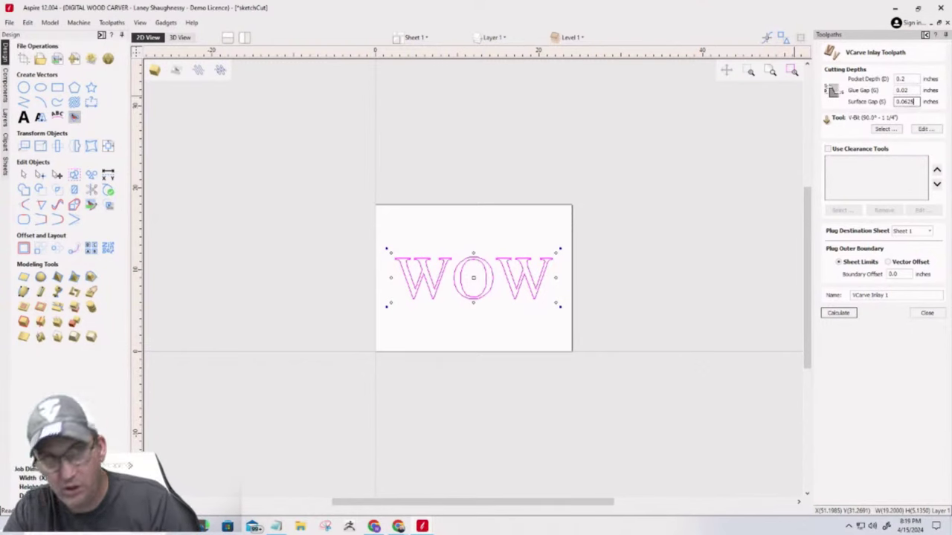
Step: Choose the Whiteside 1541 60 Deg VBit, keep the plug boundary at the sheet limits, and calculate the inlay toolpaths
click(885, 130)
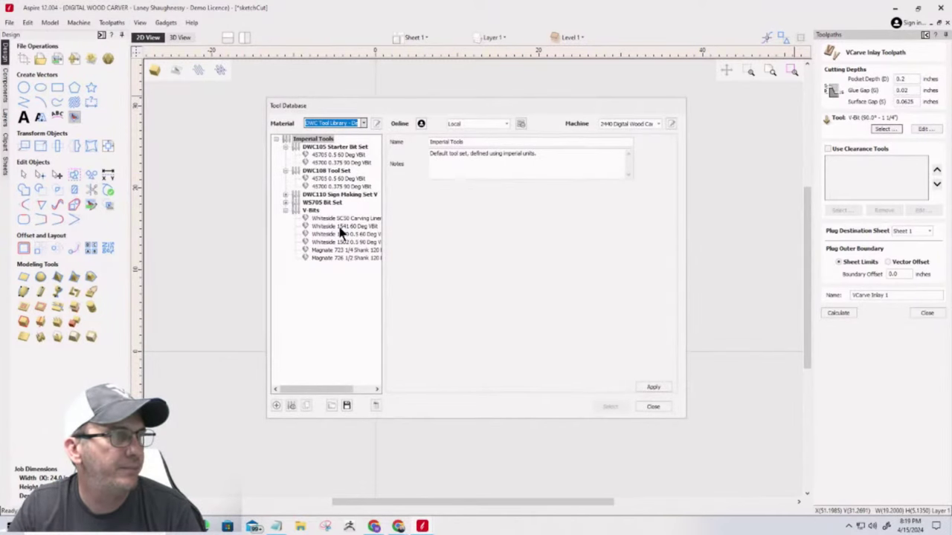
click(340, 227)
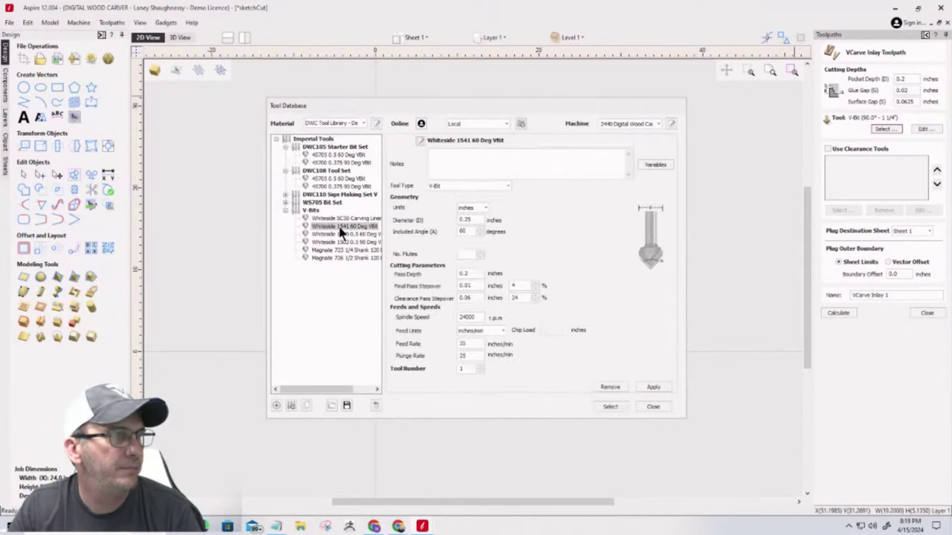
click(609, 408)
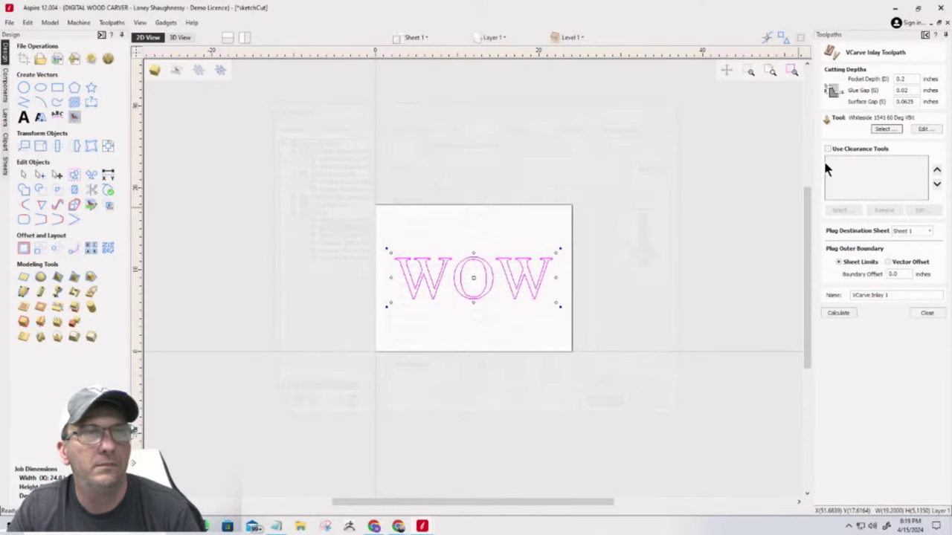
click(838, 261)
click(839, 313)
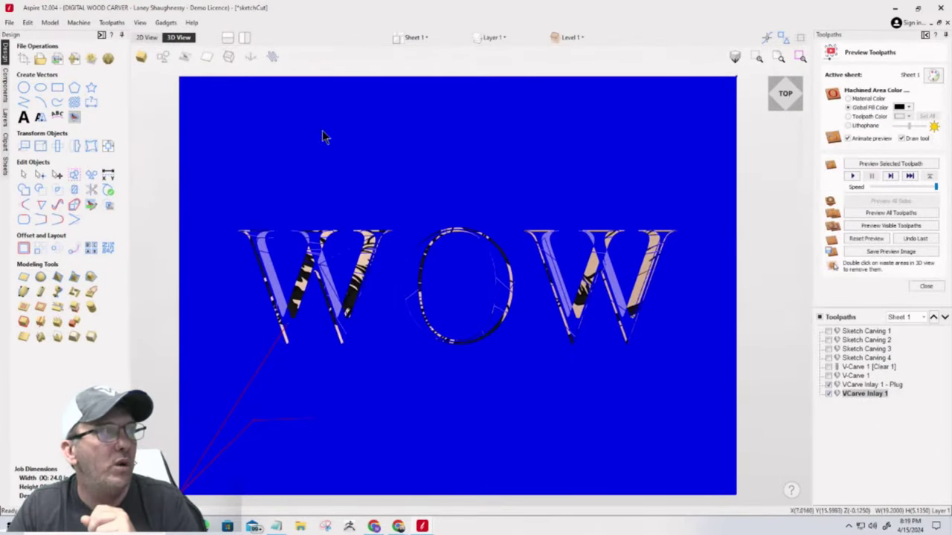
scroll(546, 191, down, 4)
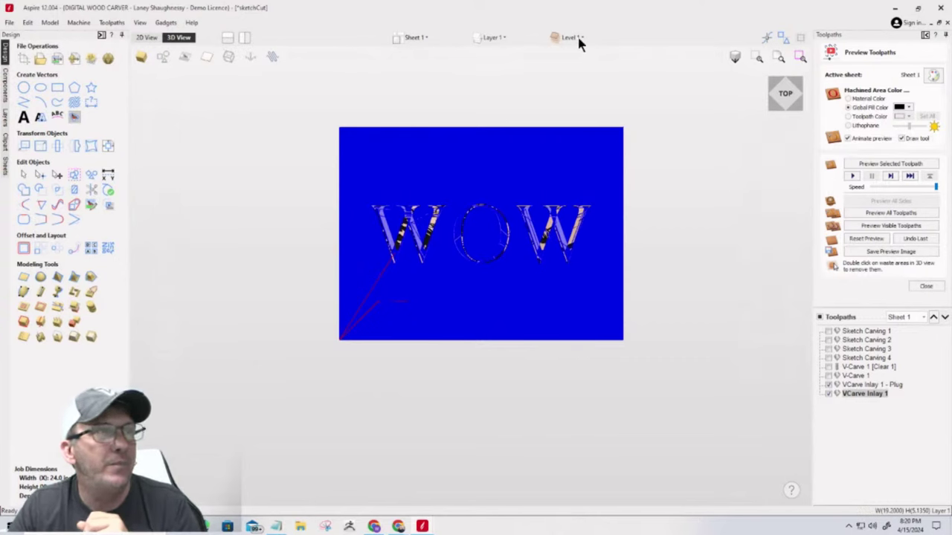
click(424, 38)
click(344, 144)
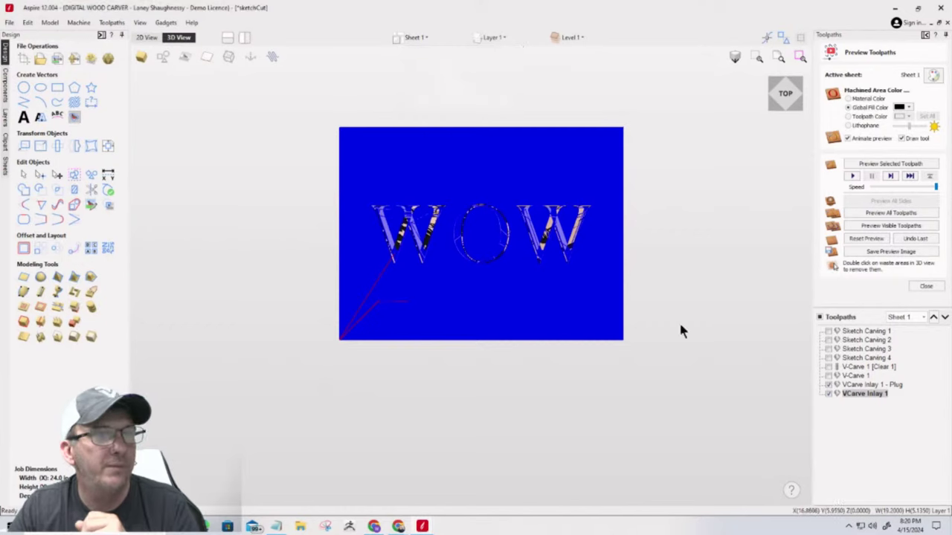
Step: Reset the preview and simulate only the VCarve Inlay 1 - Plug toolpath
click(828, 385)
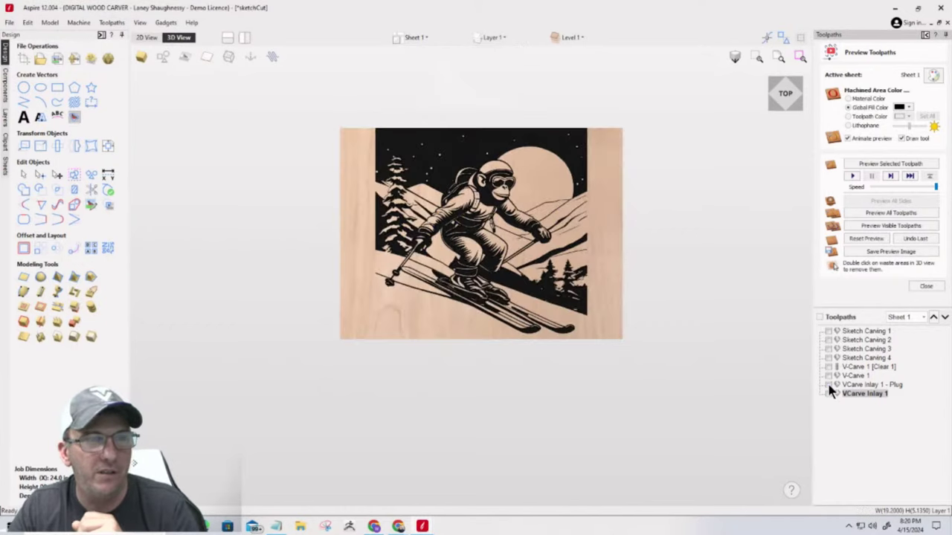
click(853, 239)
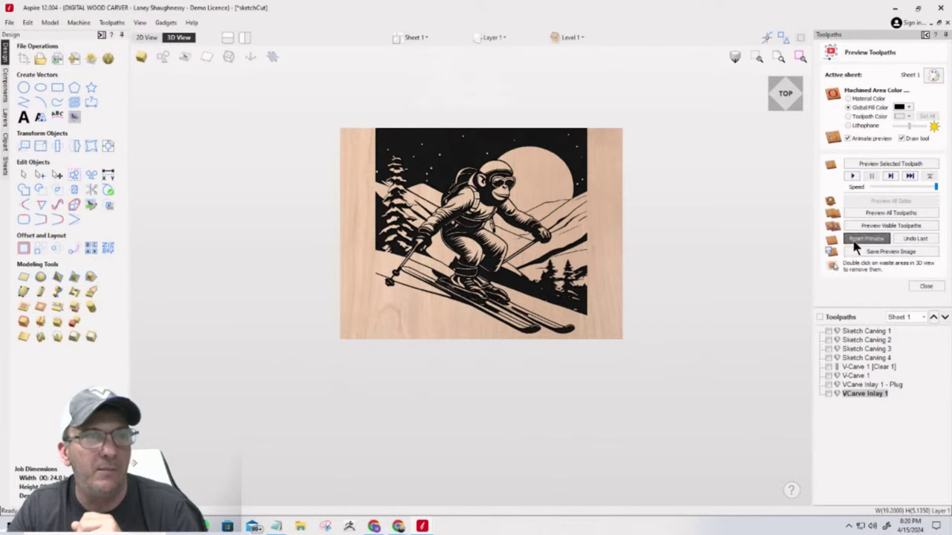
click(829, 385)
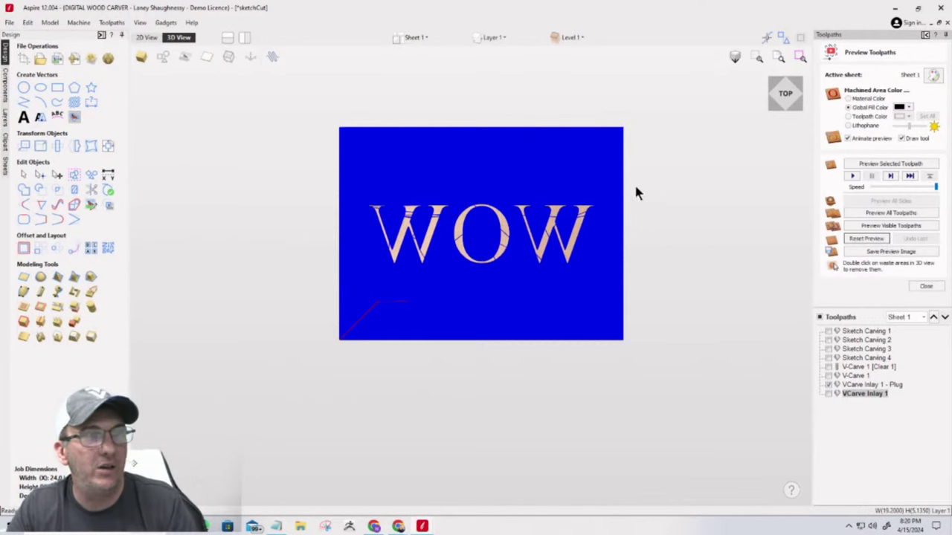
click(877, 224)
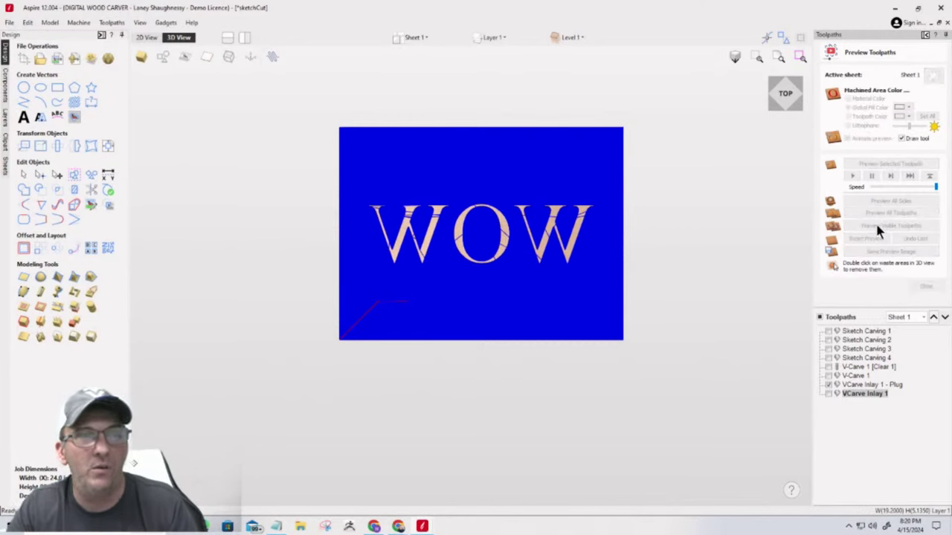
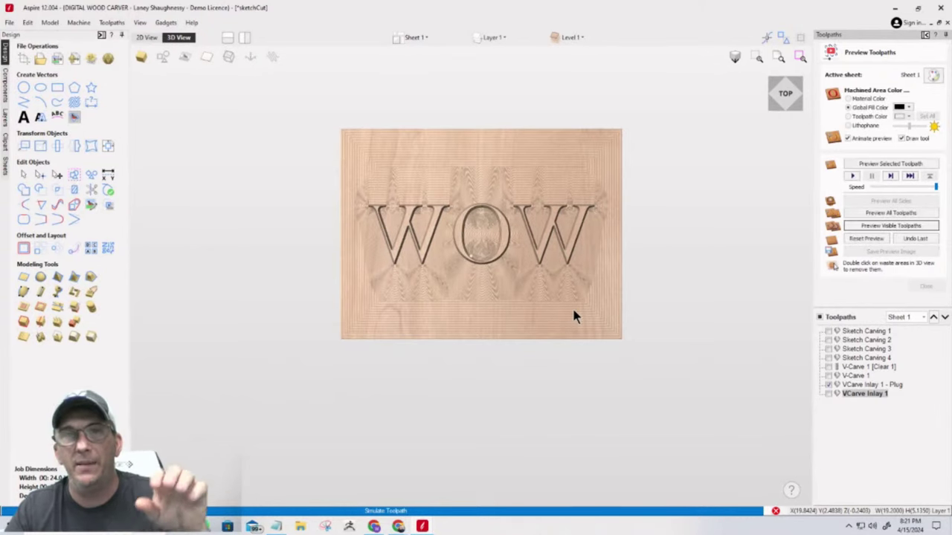
Step: Show the simulated plug in its material color and examine the WOW letters up close in perspective
click(847, 98)
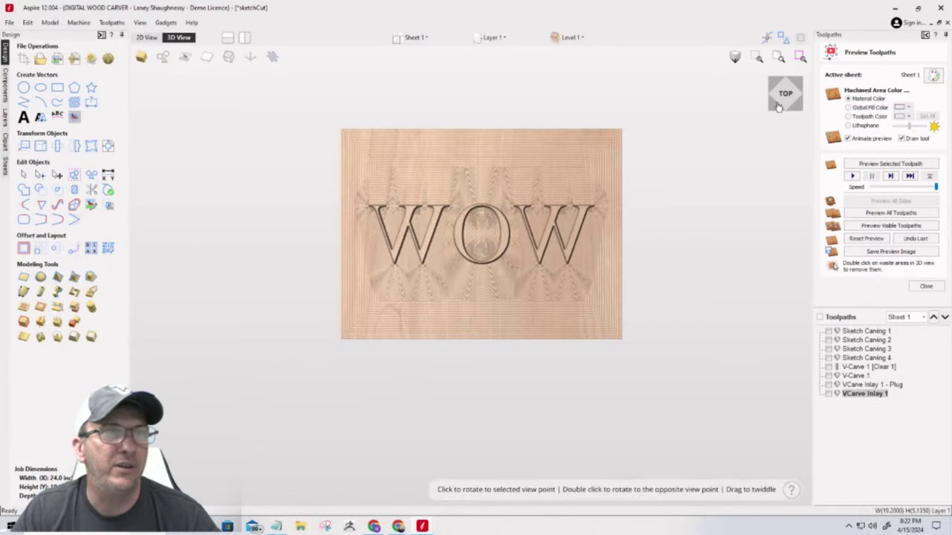
drag(781, 104, 789, 82)
scroll(468, 232, up, 6)
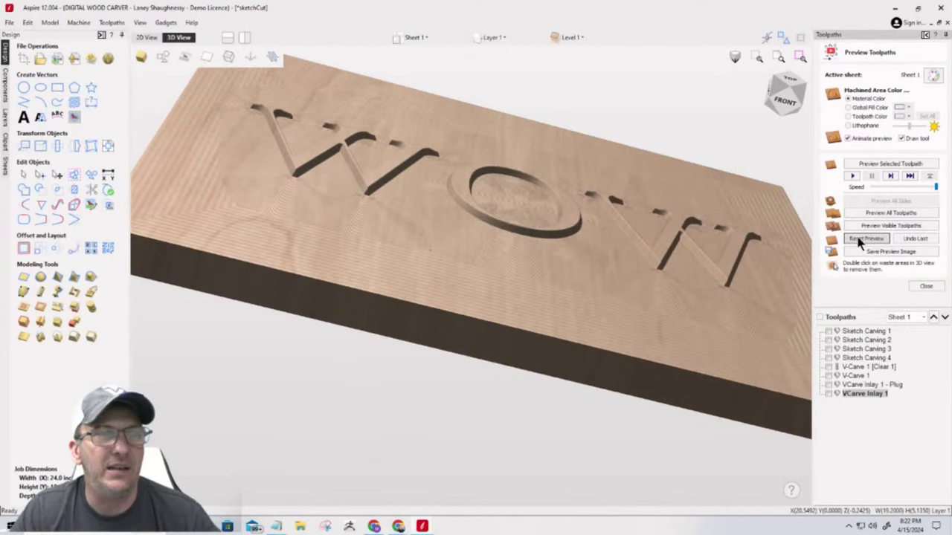
Step: Reset the preview and simulate only the VCarve Inlay 1 pocket toolpath
click(864, 238)
click(828, 394)
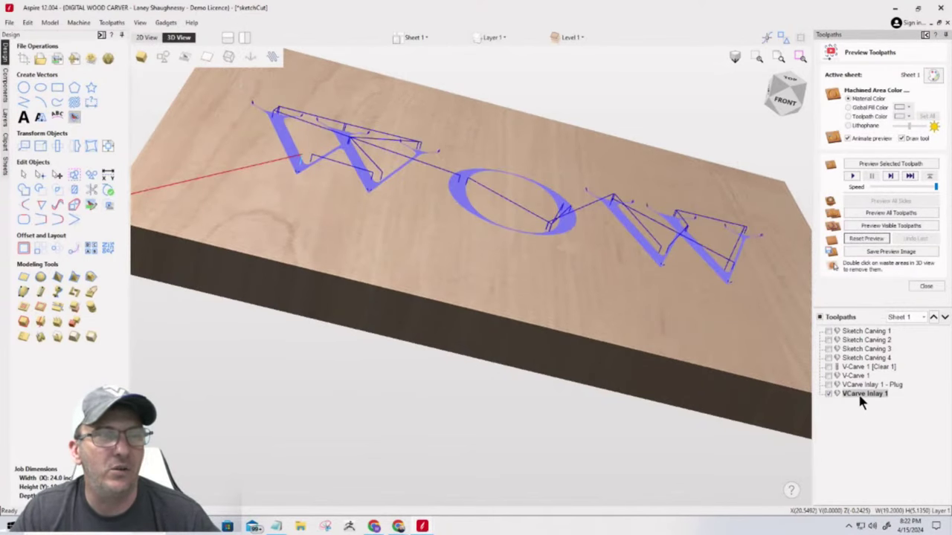
click(867, 226)
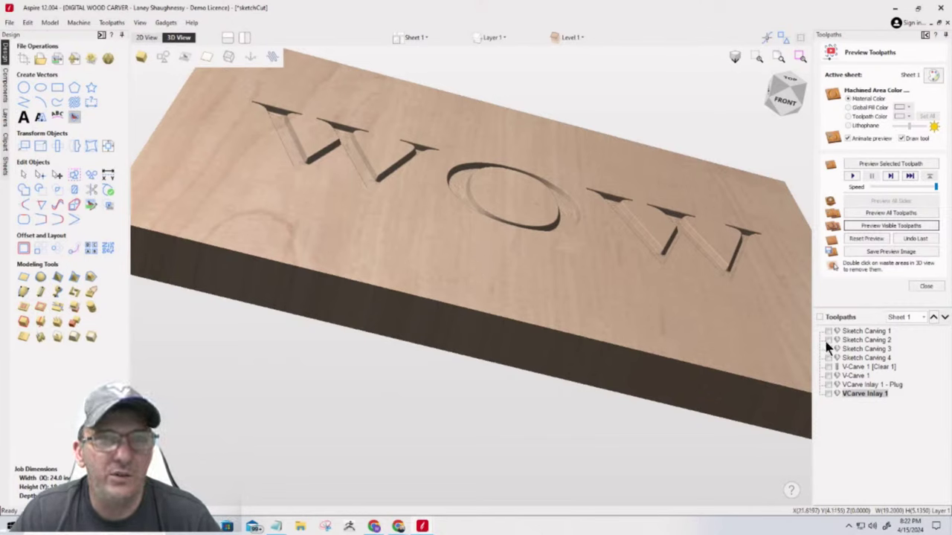
Step: Try the End Mill (0.25 inches) as a clearance tool for the VCarve Inlay 1 - Plug toolpath, closing without recalculating
double_click(867, 385)
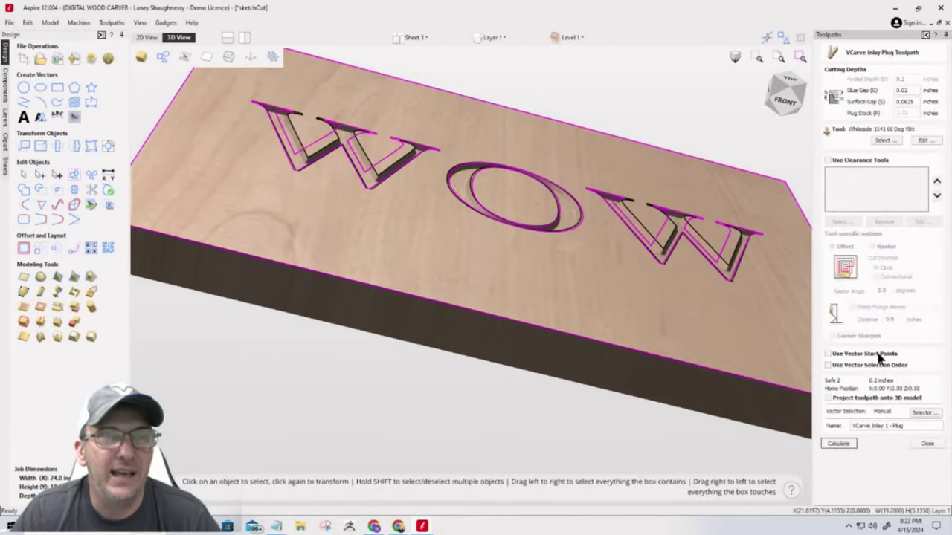
click(828, 160)
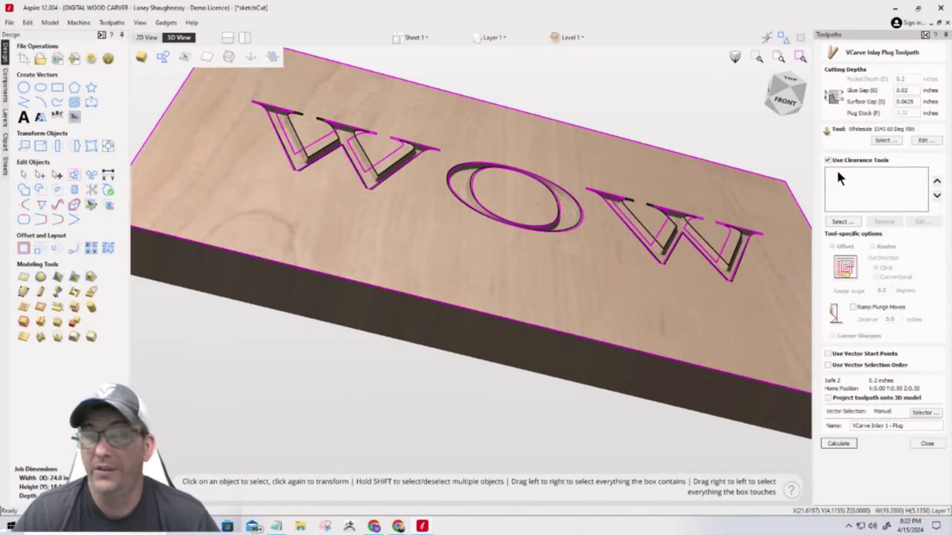
click(842, 221)
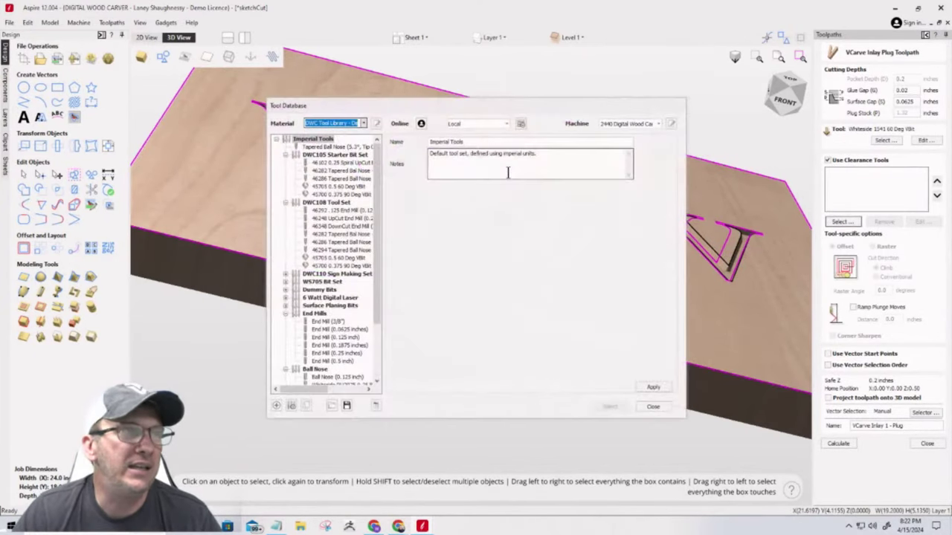
click(335, 353)
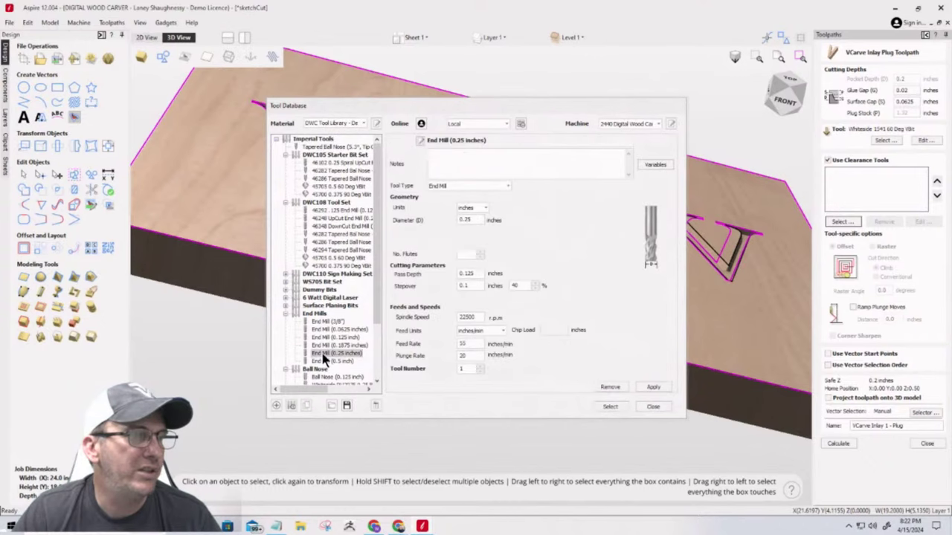
click(608, 407)
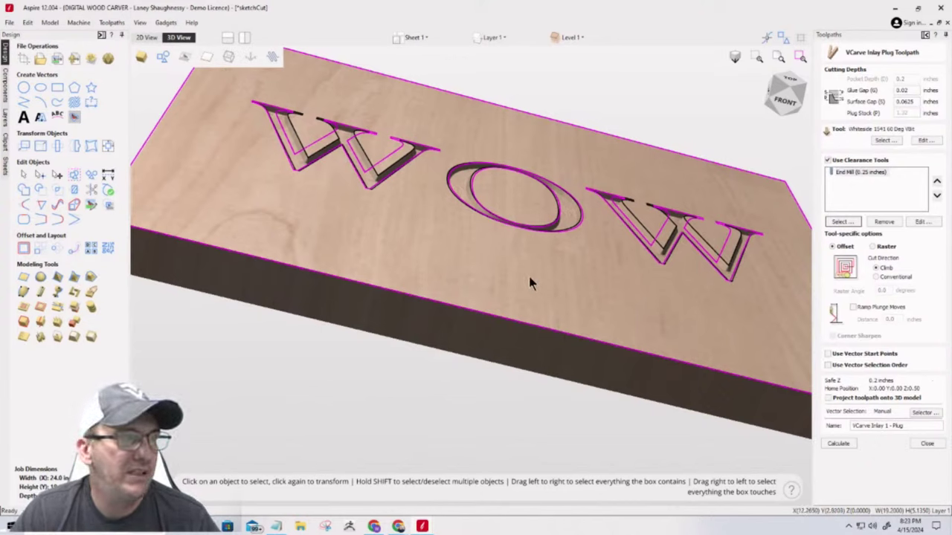
click(935, 444)
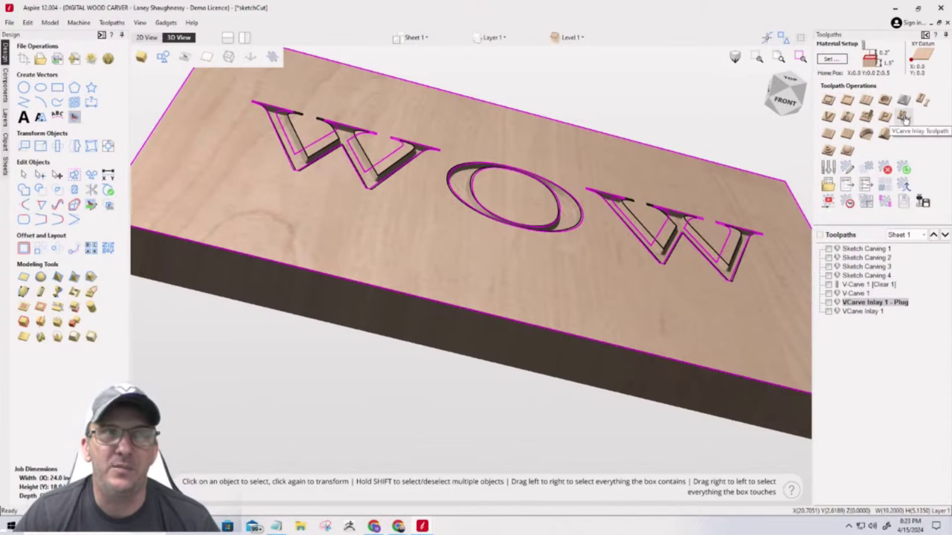
Step: In the 2D view, draw two rectangles across the sheet's upper edge, about 3.6 by 4.8 inches and 4 by 5 inches
click(926, 35)
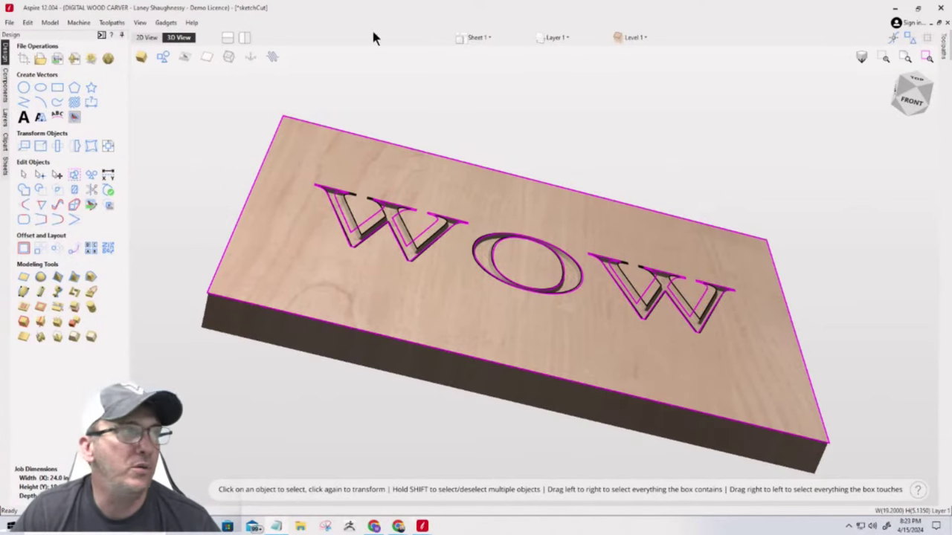
click(147, 37)
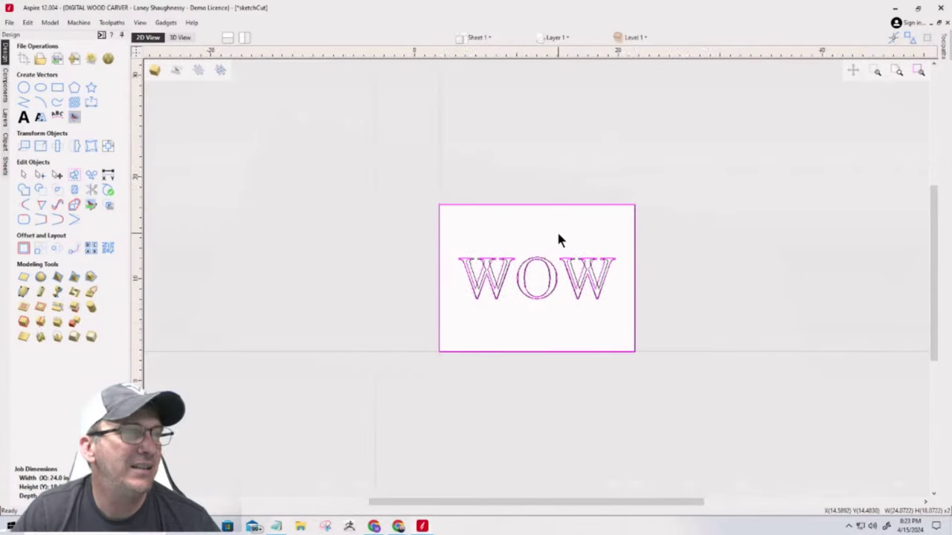
scroll(556, 229, up, 3)
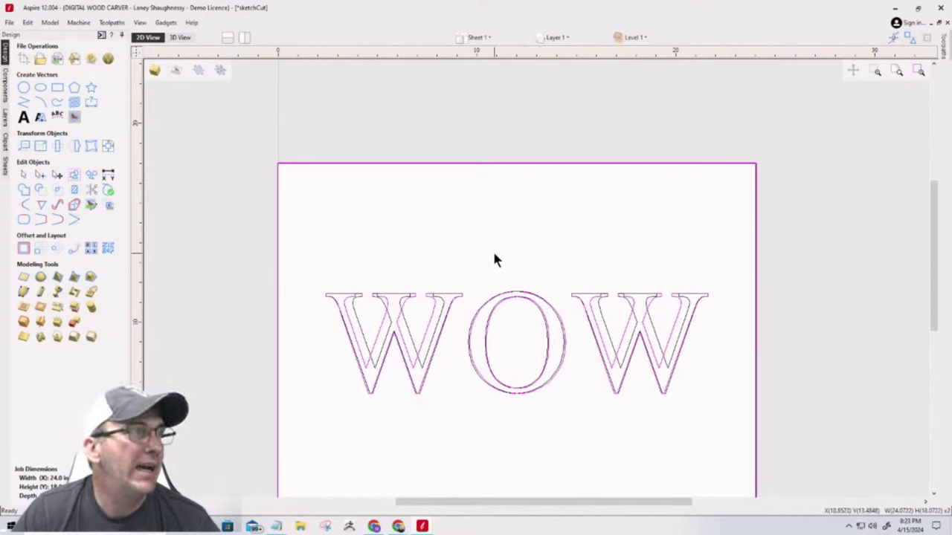
click(57, 87)
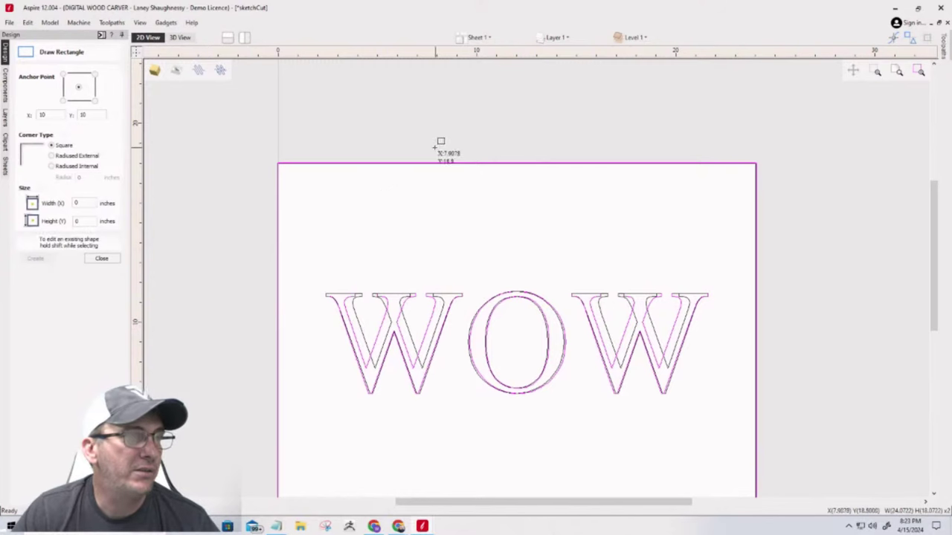
mouse_move(396, 149)
mouse_down()
mouse_move(417, 220)
mouse_move(468, 232)
mouse_move(469, 243)
mouse_up()
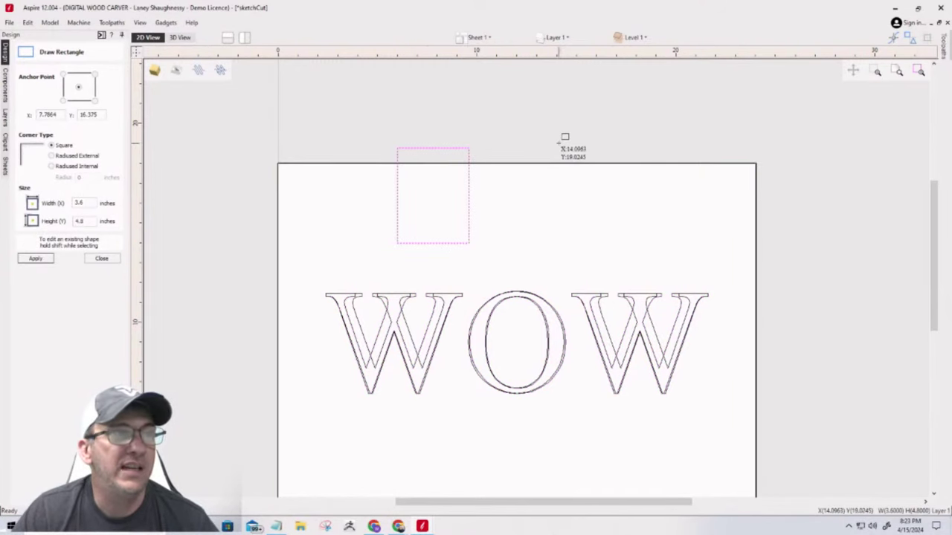
drag(559, 142, 637, 242)
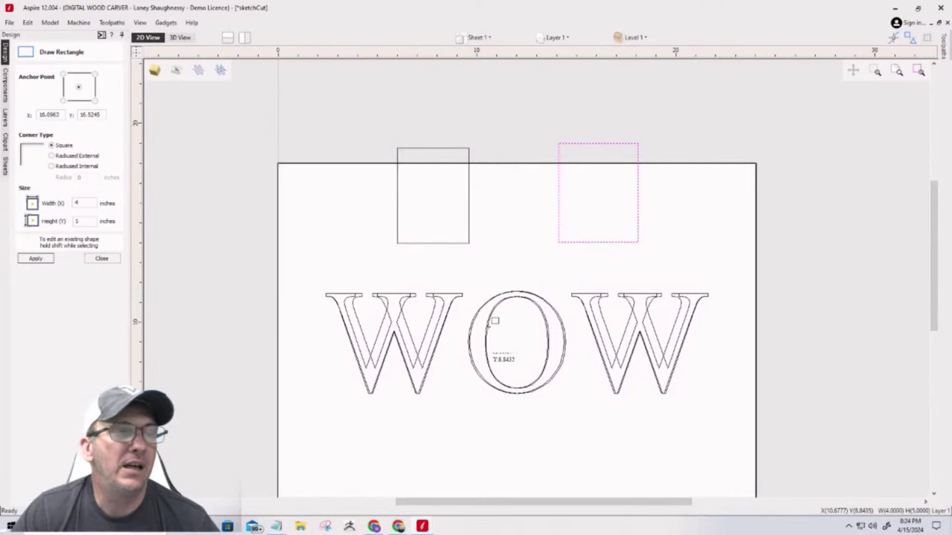
Step: Draw a third rectangle, about 5.25 by 3.25 inches, across the middle of the sheet's lower edge
scroll(512, 420, down, 3)
scroll(518, 410, up, 3)
drag(507, 352, 593, 299)
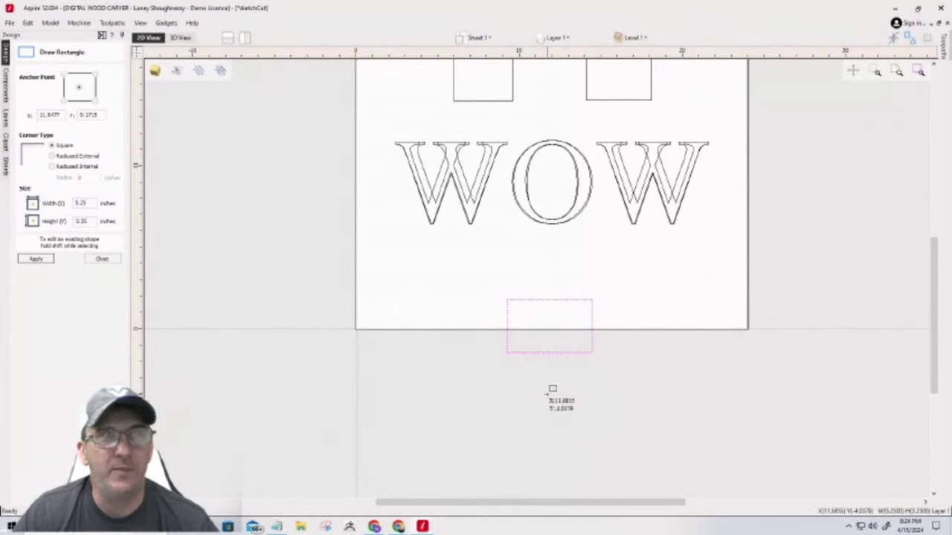
scroll(552, 389, down, 2)
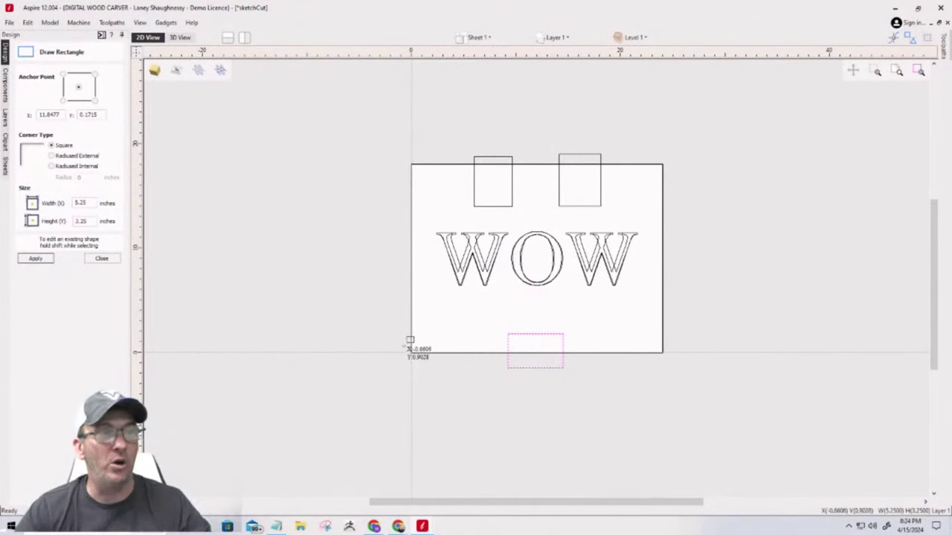
scroll(546, 333, up, 4)
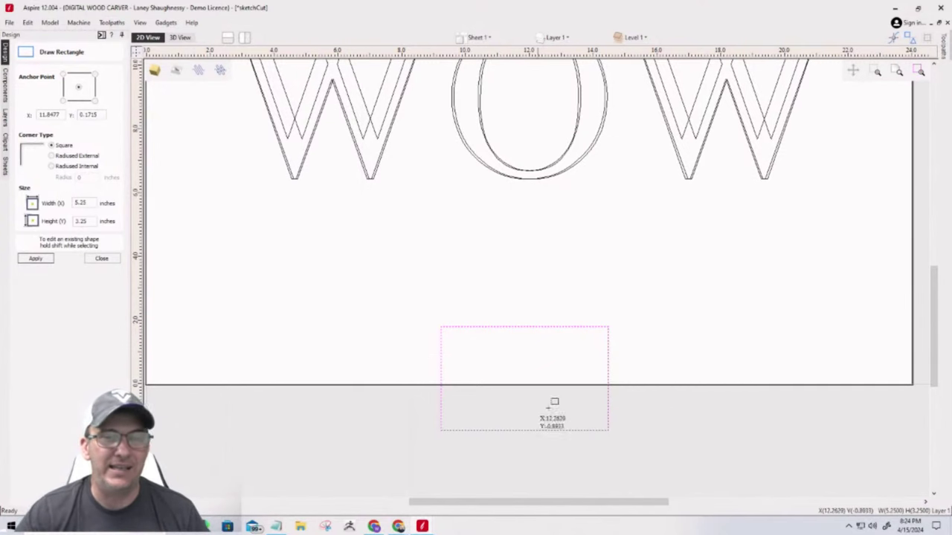
scroll(510, 372, down, 4)
scroll(493, 202, up, 3)
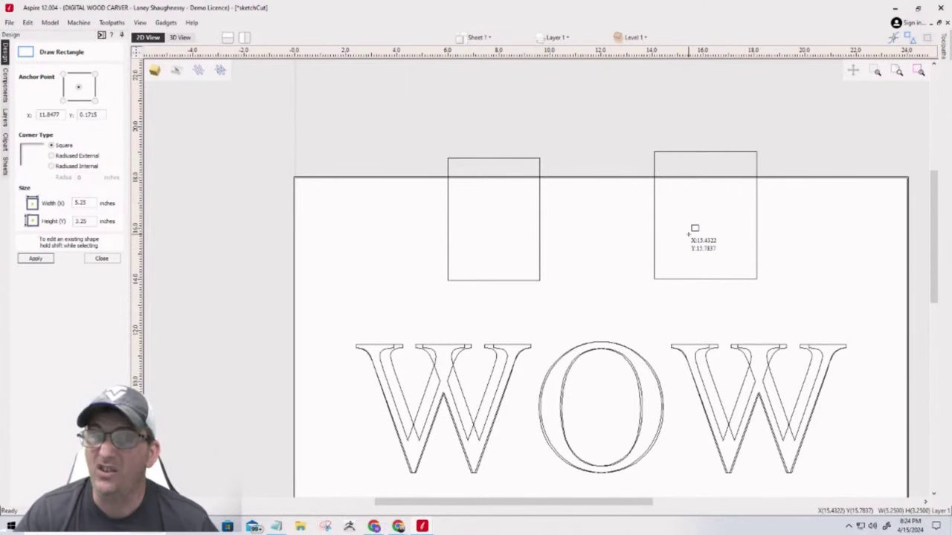
scroll(694, 230, down, 2)
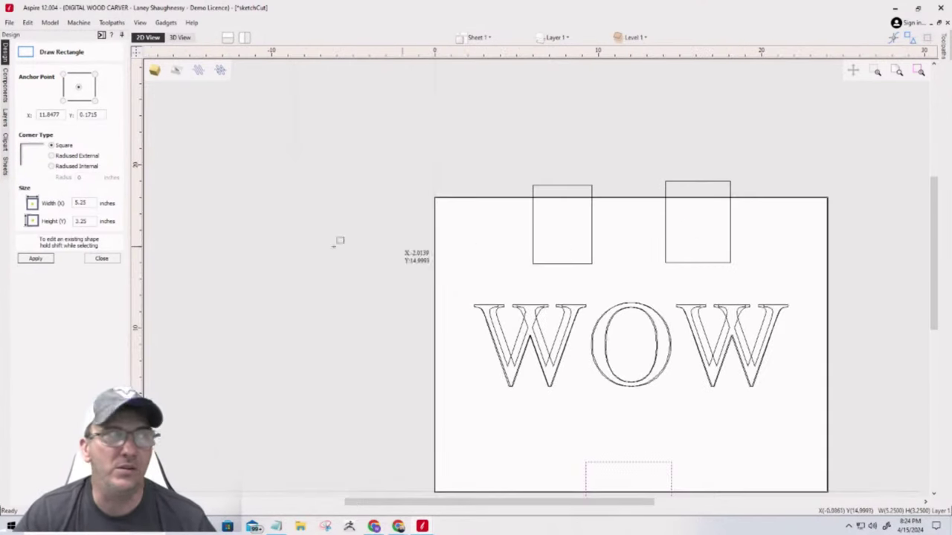
click(102, 258)
Step: Create keep-out zones from the three edge rectangles with a clearance of 0.0625 inches
click(531, 212)
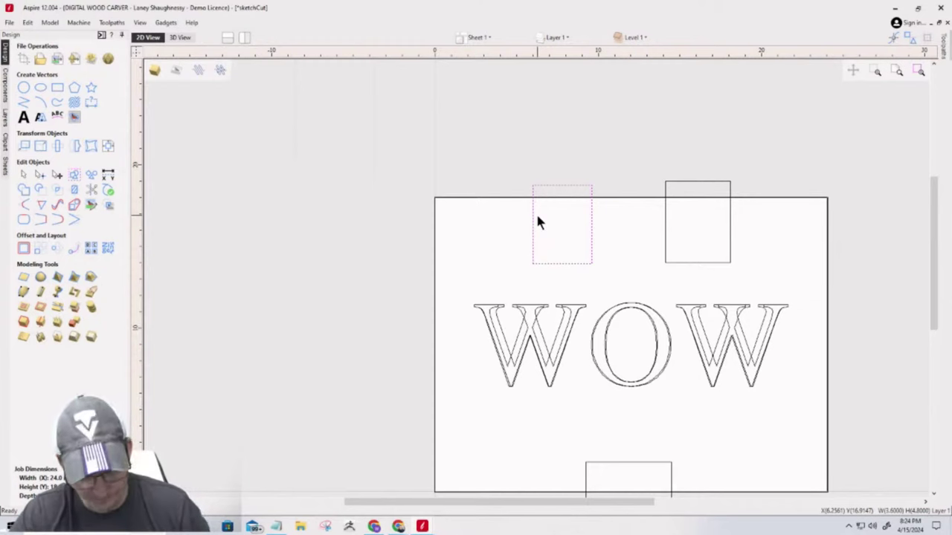
shift+click(666, 192)
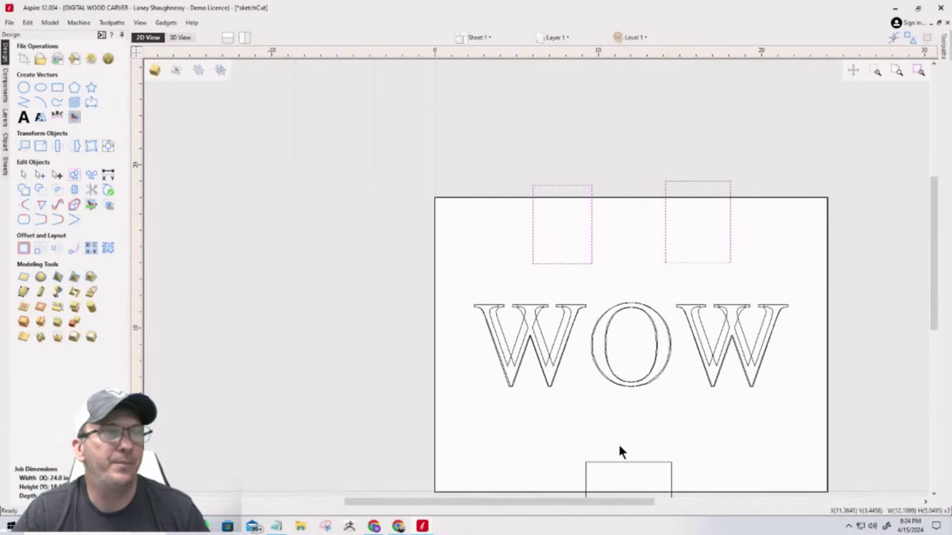
shift+click(621, 462)
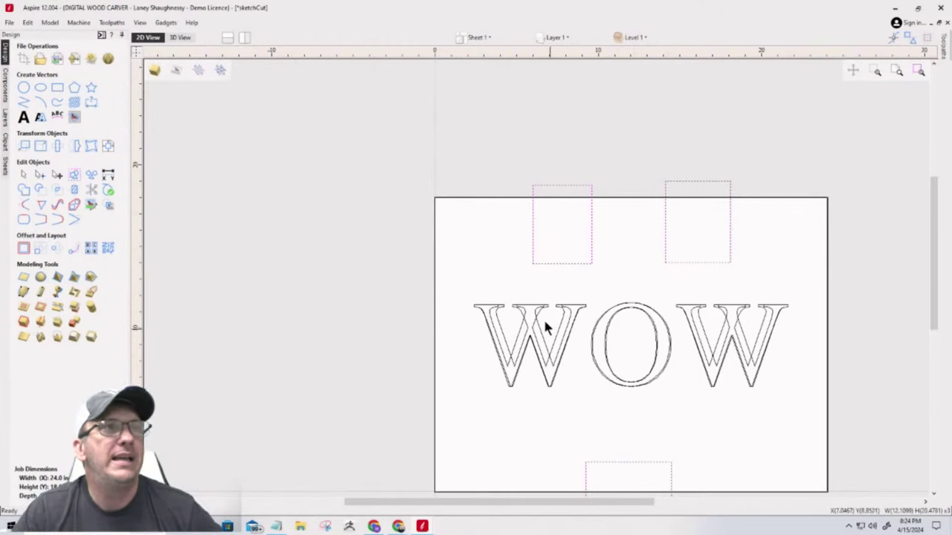
scroll(435, 267, down, 2)
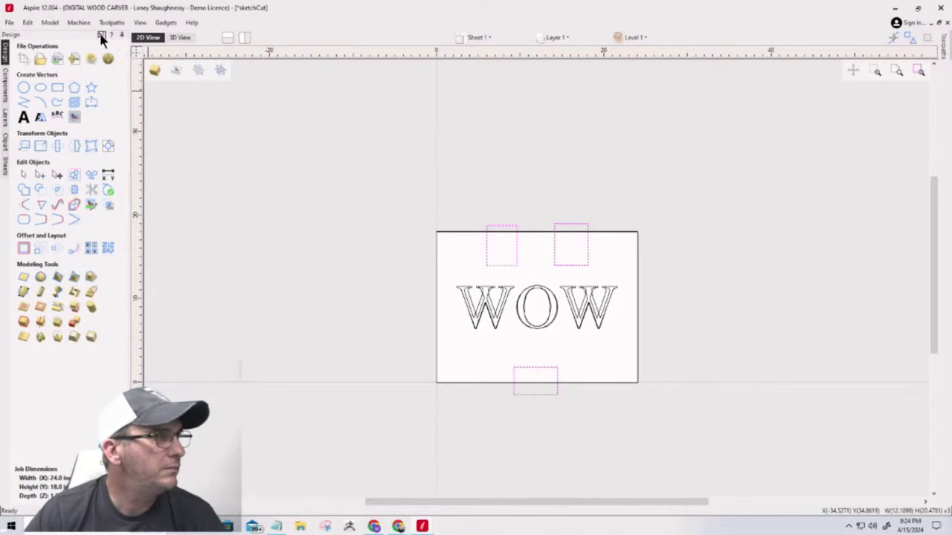
click(101, 35)
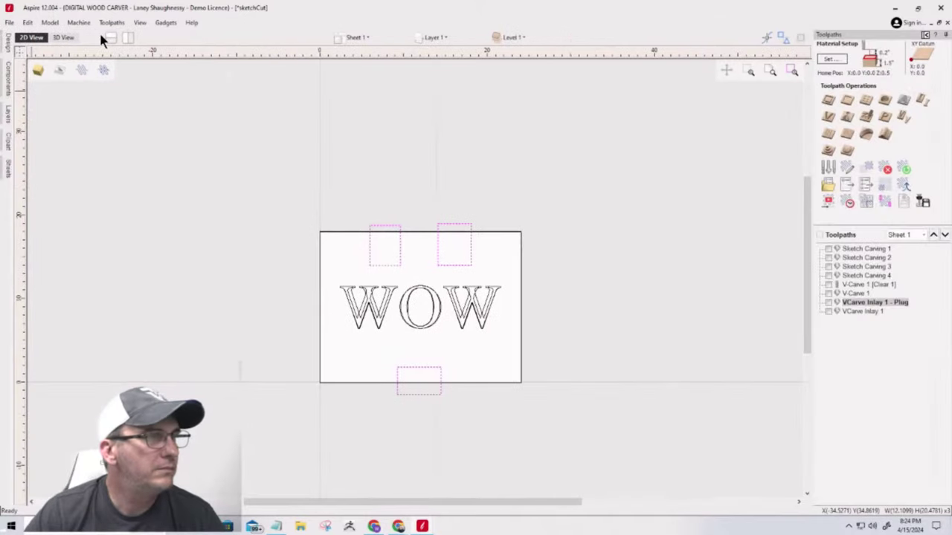
click(886, 204)
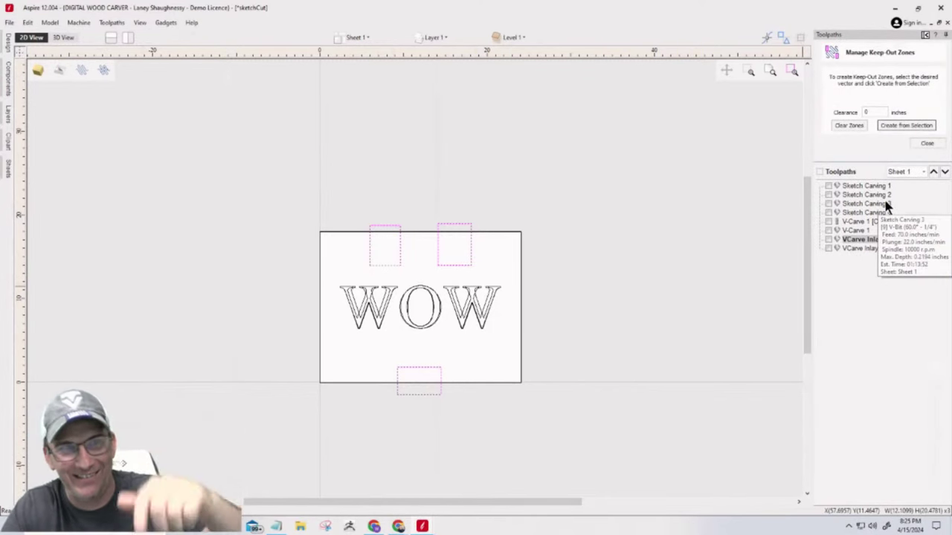
click(873, 109)
text(.0625)
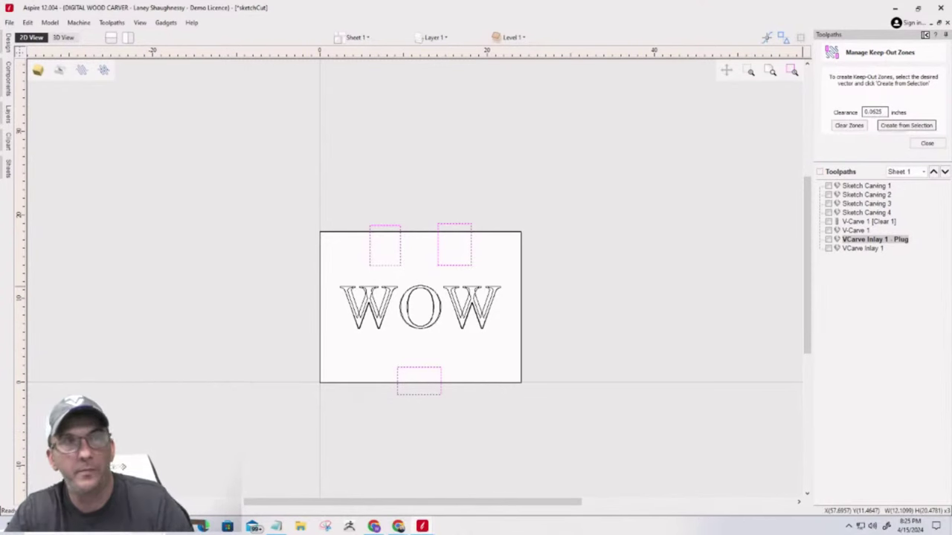
click(907, 127)
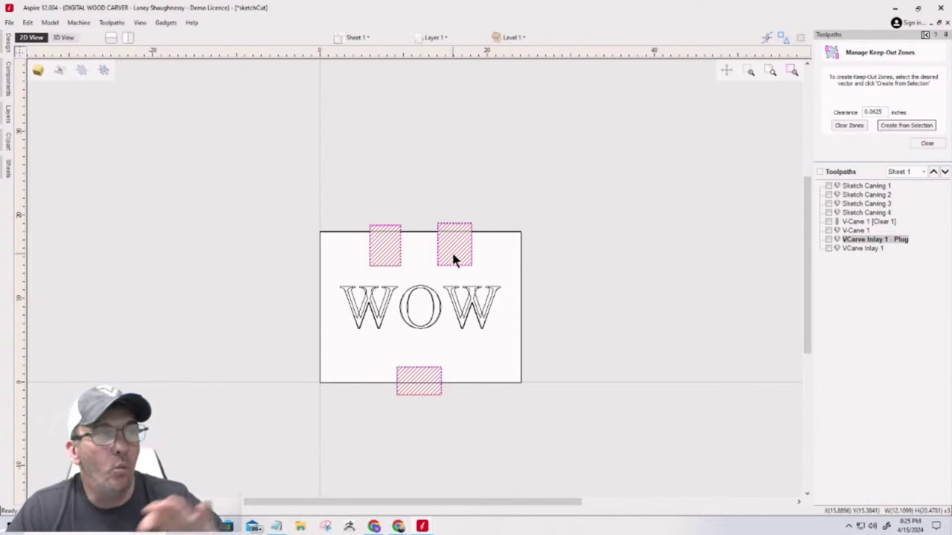
Step: Make Sketch Carving 1 to 4, V-Carve 1 [Clear 1] and V-Carve 1 visible and delete all visible toolpaths
click(828, 231)
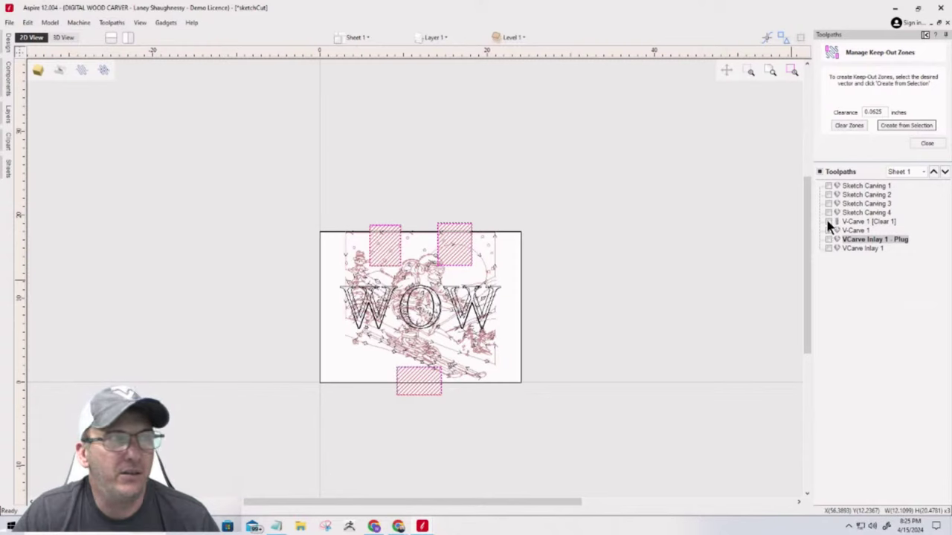
click(828, 221)
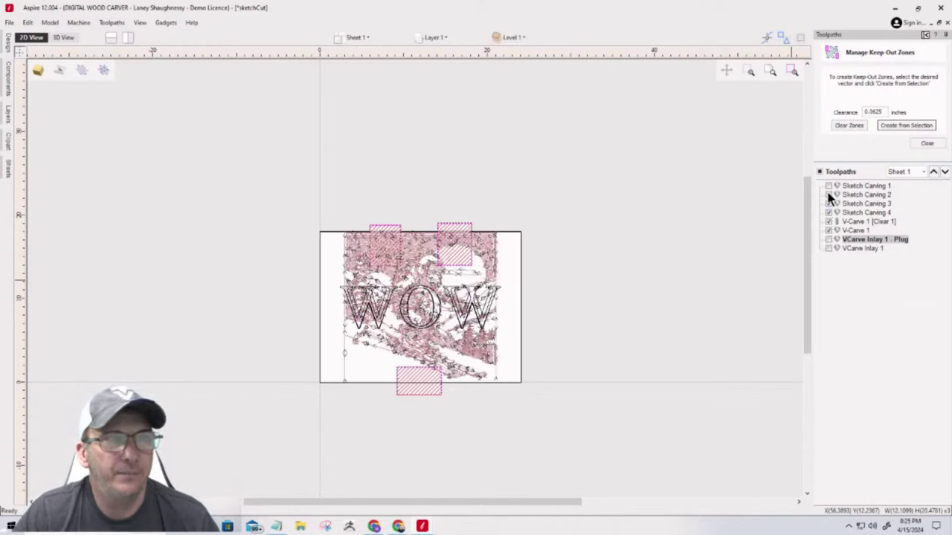
click(828, 195)
click(829, 204)
click(828, 186)
click(850, 188)
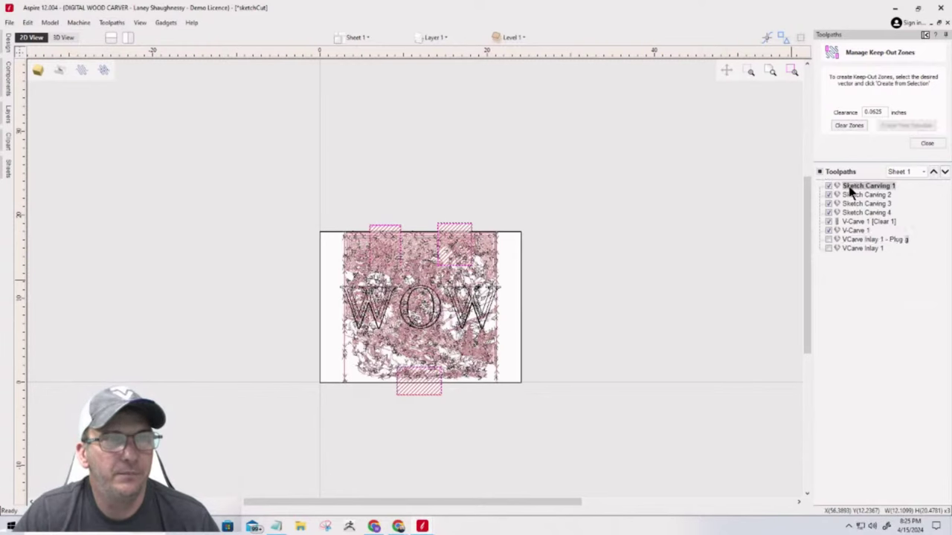
right_click(849, 190)
mouse_move(871, 308)
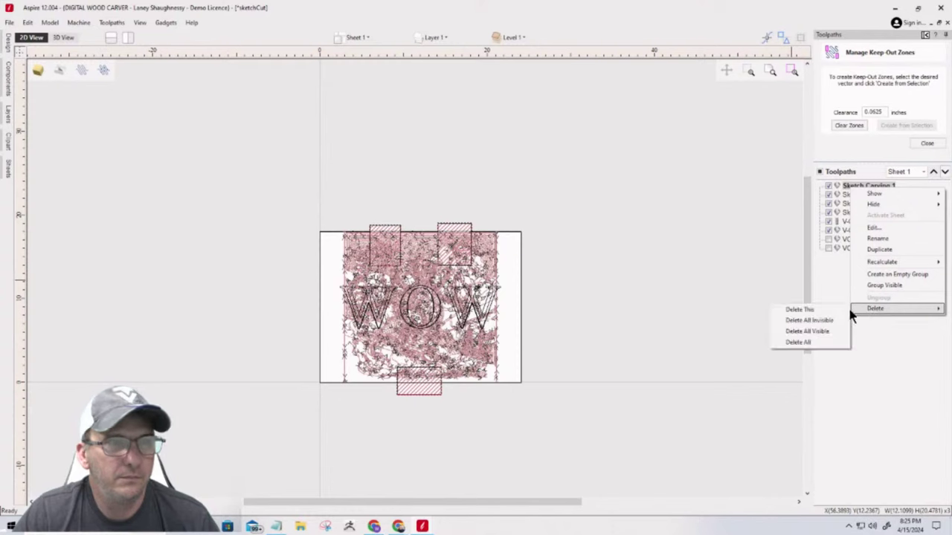
click(809, 332)
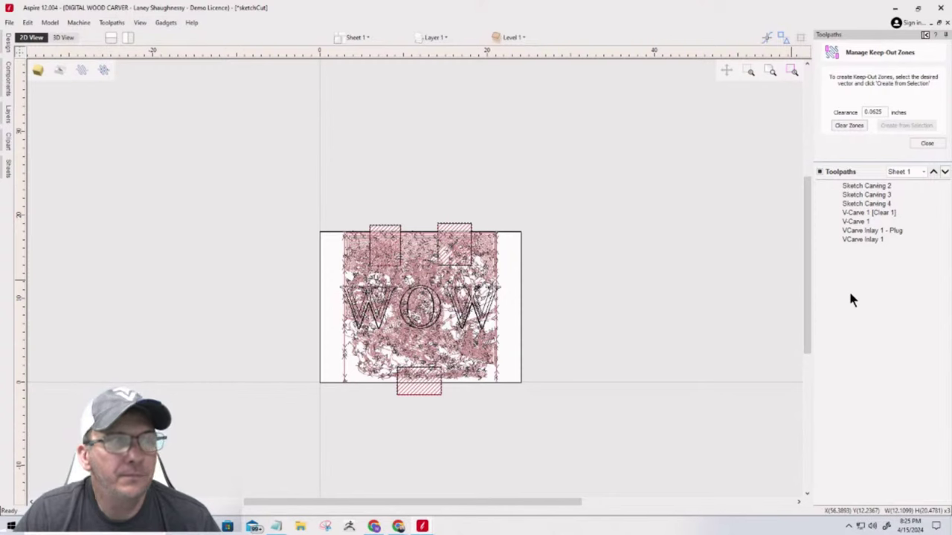
Step: Finish permanently deleting the visible Sketch Carving and V-Carve toolpaths, keeping only VCarve Inlay 1 - Plug and VCarve Inlay 1
scroll(852, 299, down, 1)
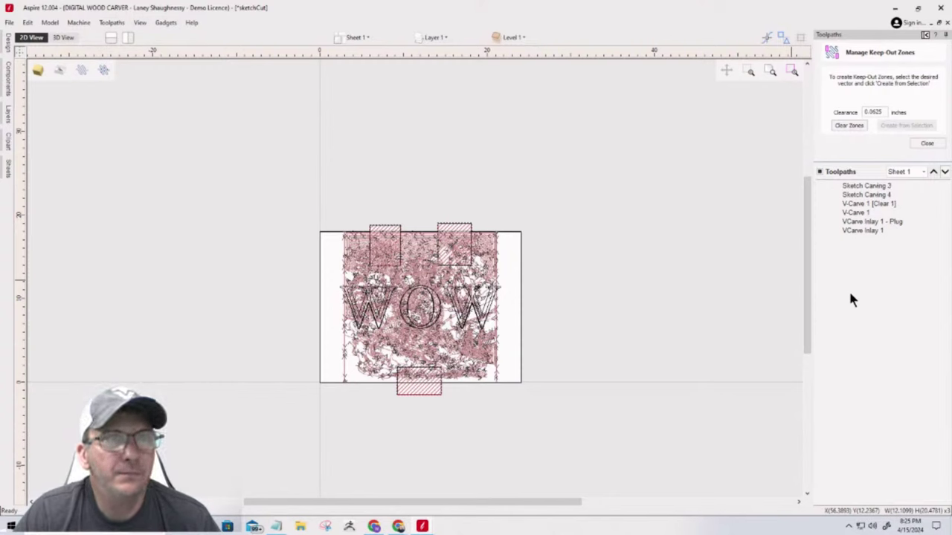
scroll(850, 308, down, 1)
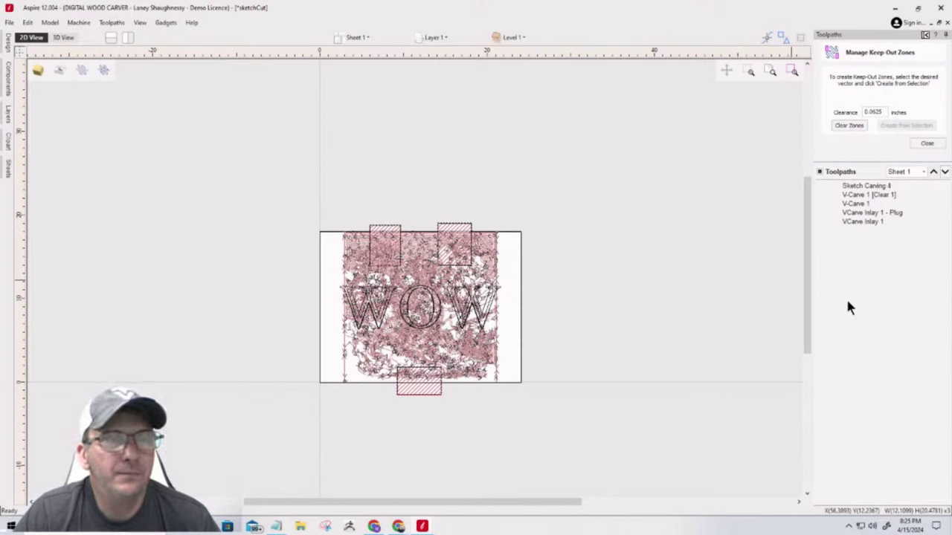
scroll(845, 296, down, 2)
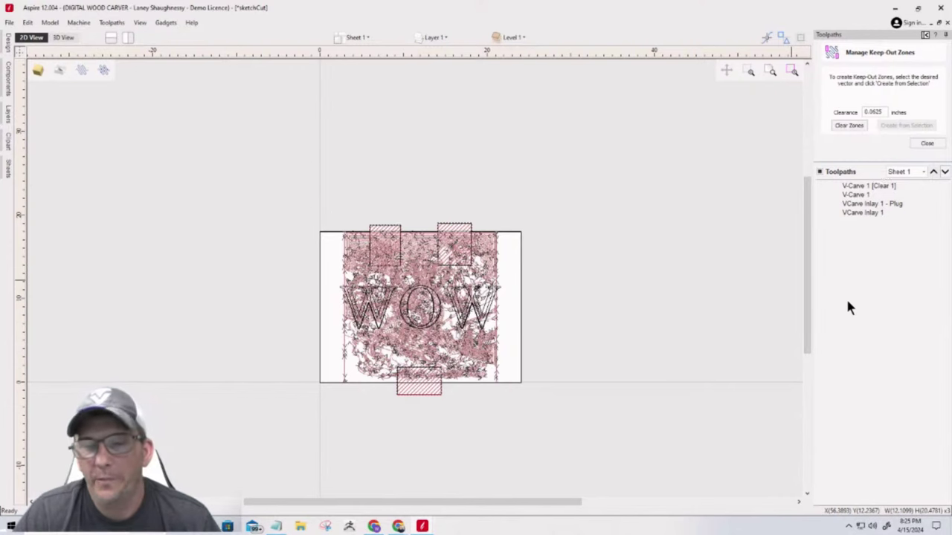
key(Delete)
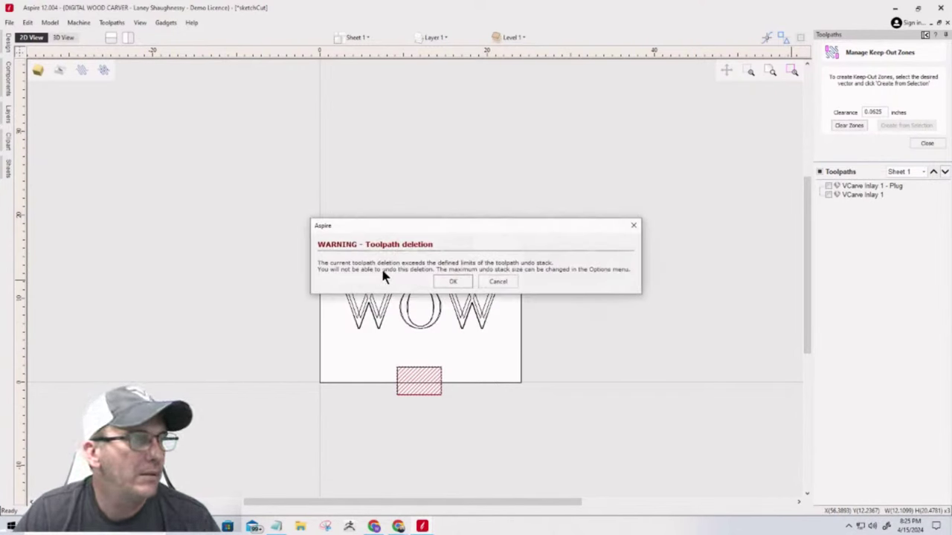
click(452, 282)
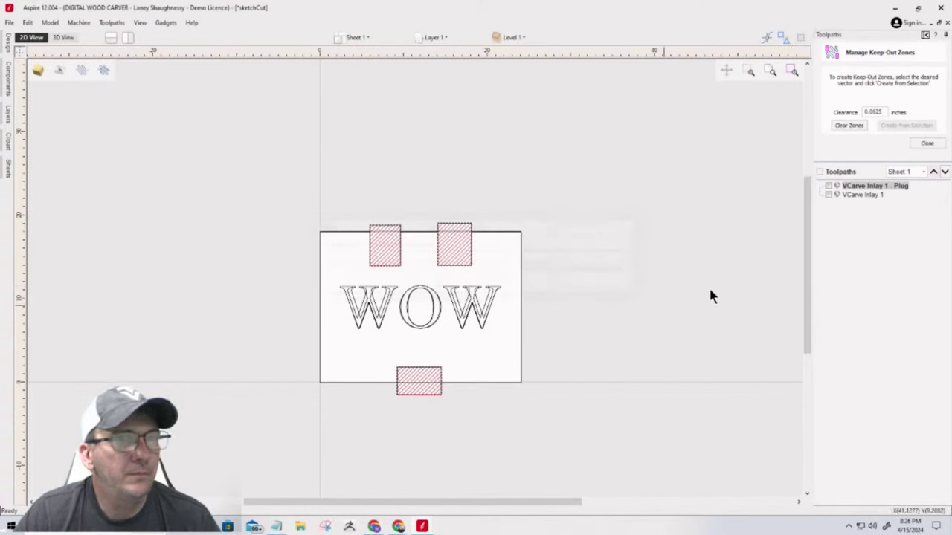
Step: Make both VCarve Inlay toolpaths visible and recalculate VCarve Inlay 1 - Plug against the keep-out zones
click(828, 185)
click(828, 194)
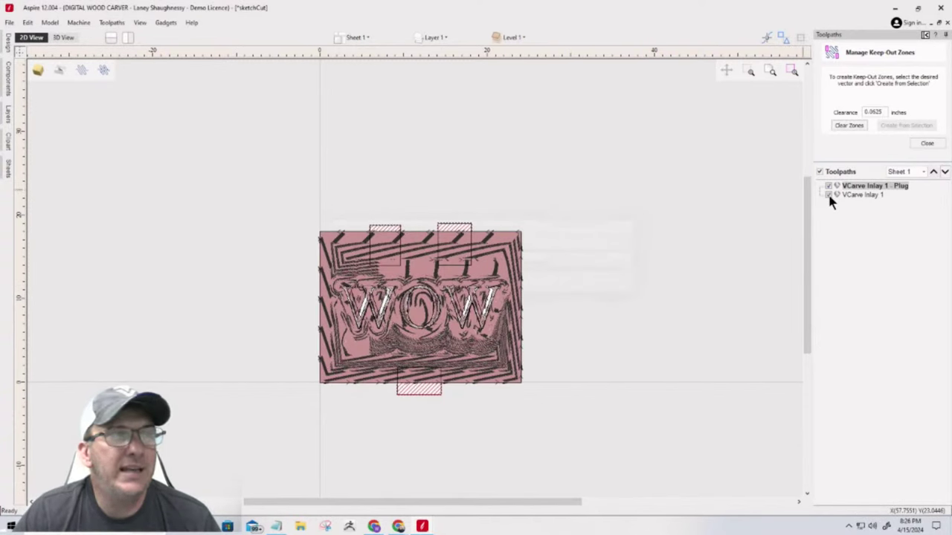
right_click(866, 191)
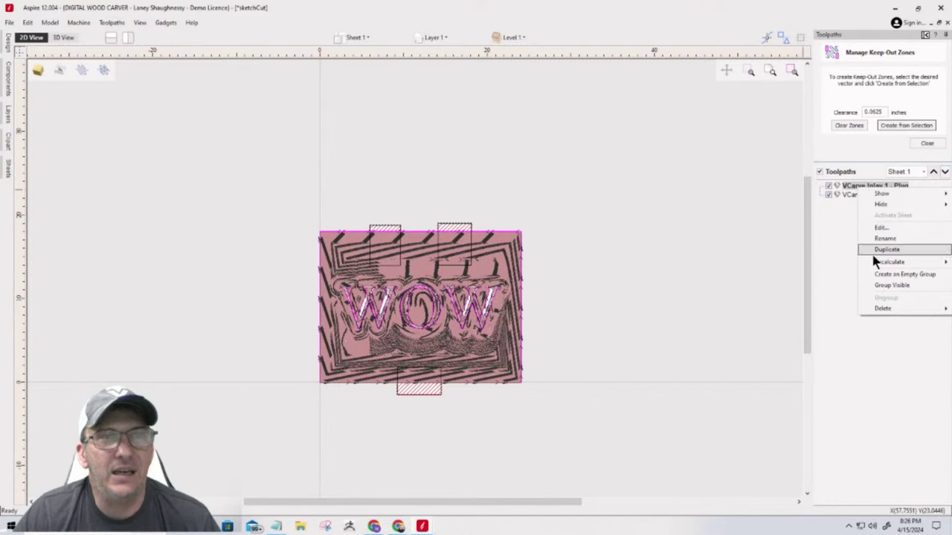
click(836, 264)
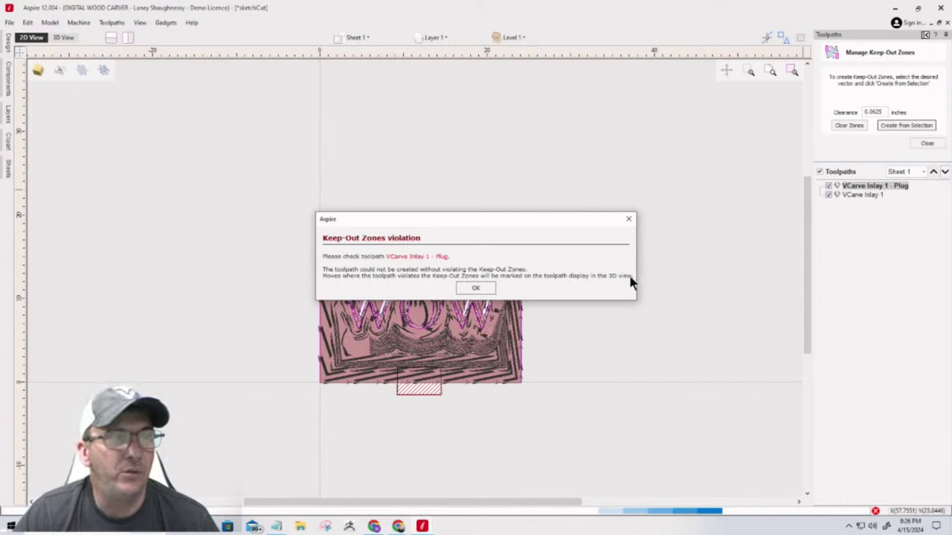
click(475, 288)
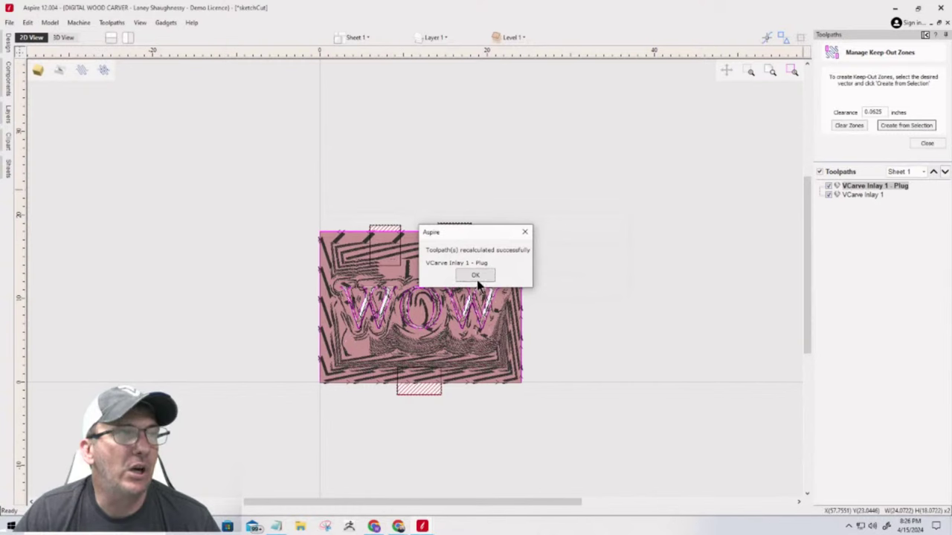
click(475, 275)
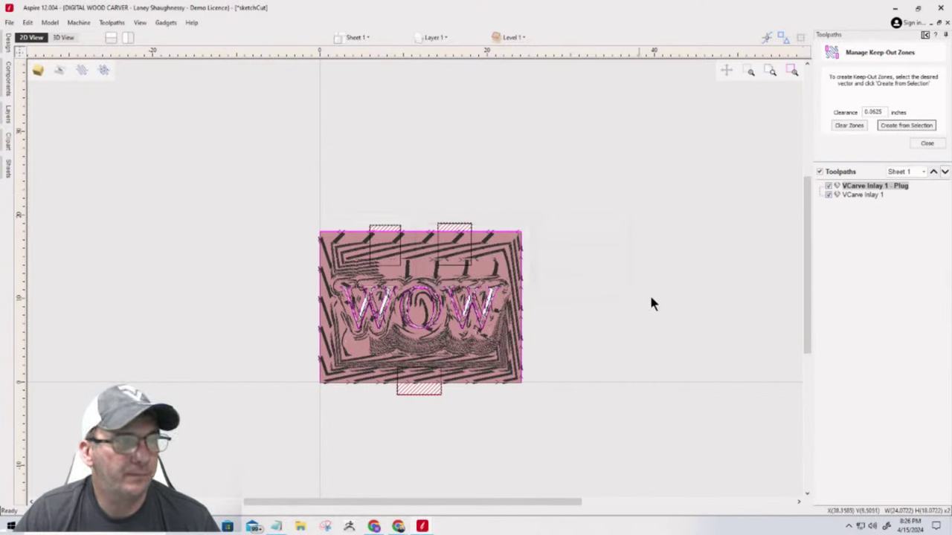
Step: Hide VCarve Inlay 1 and examine the plug toolpath where it meets the keep-out zones at the sheet's upper and lower edges
click(829, 194)
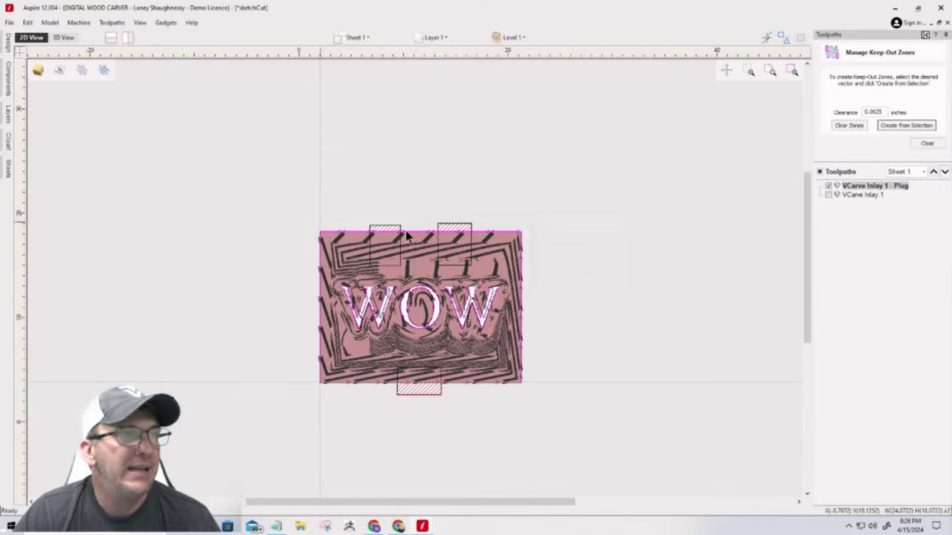
scroll(554, 216, up, 2)
scroll(591, 197, down, 2)
scroll(365, 239, up, 3)
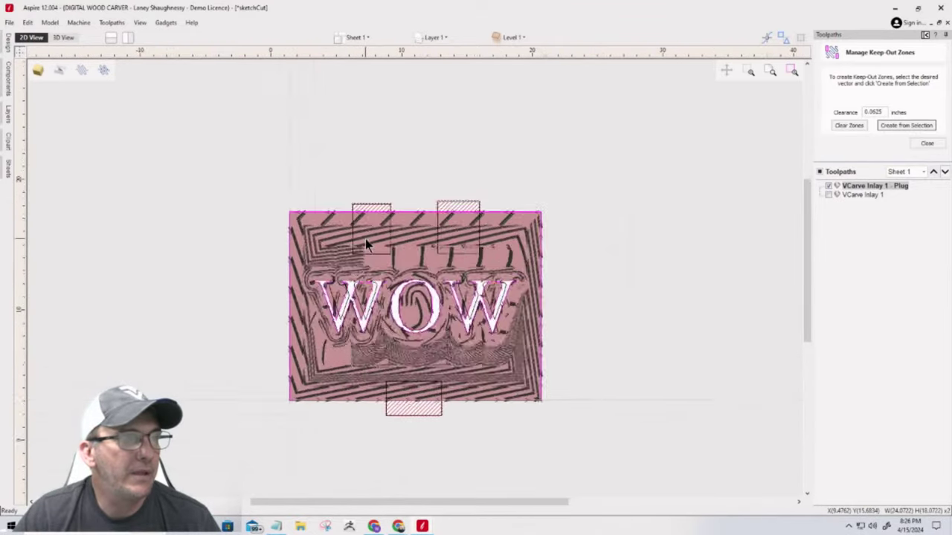
scroll(410, 260, up, 3)
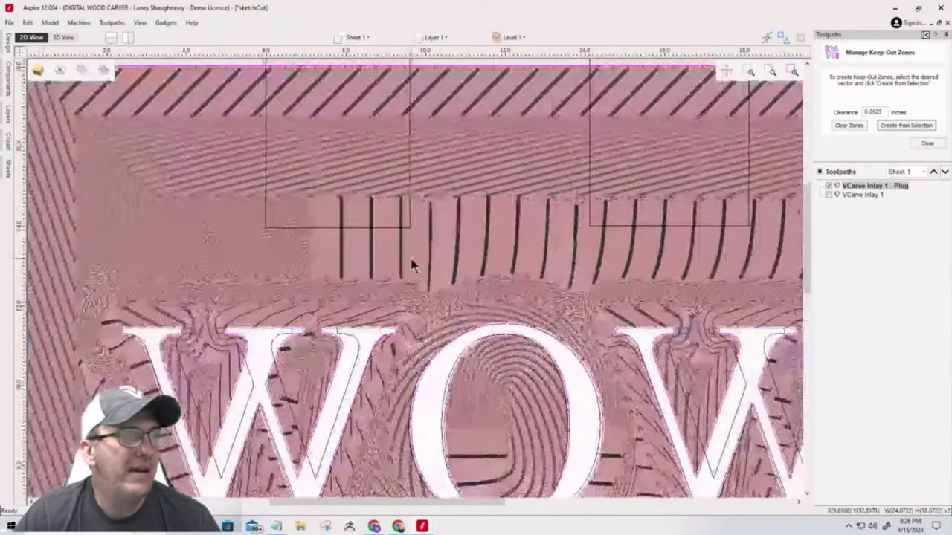
scroll(409, 255, up, 2)
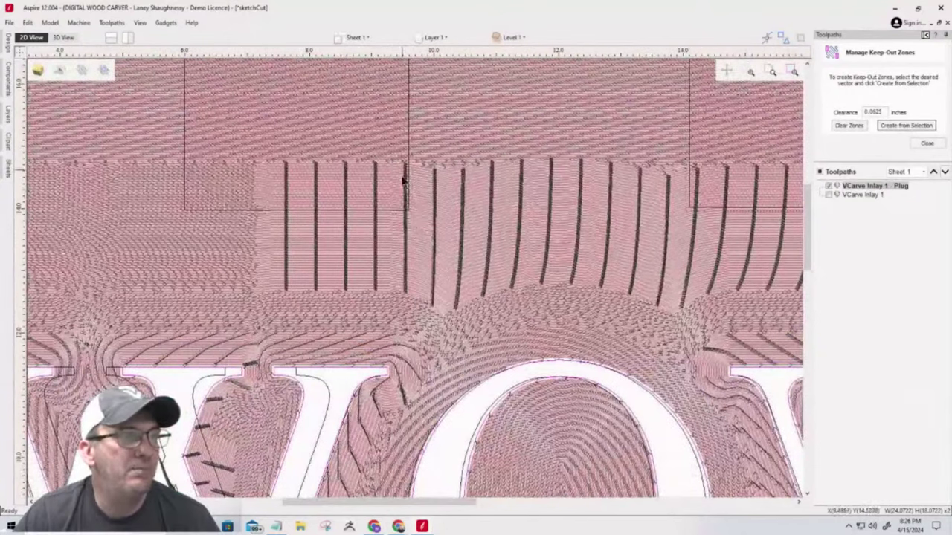
scroll(402, 195, down, 4)
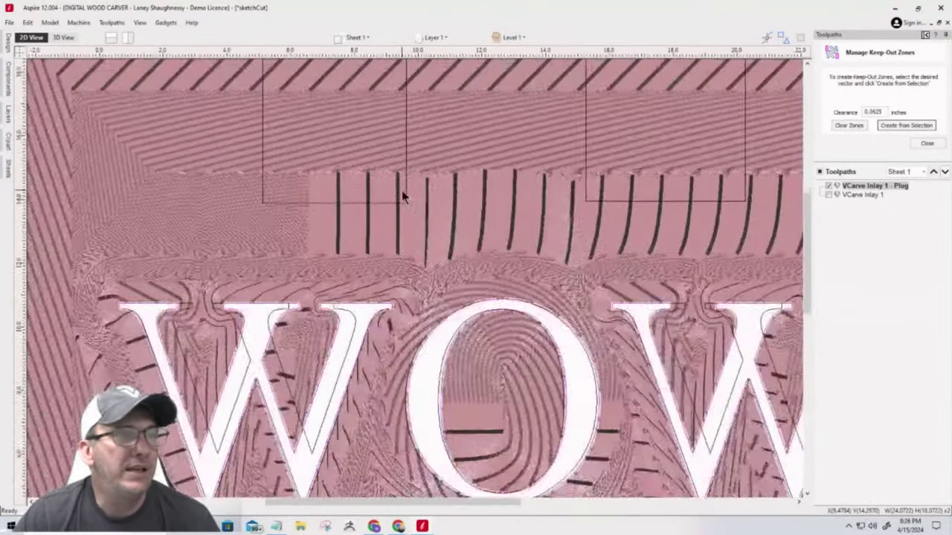
scroll(401, 196, down, 1)
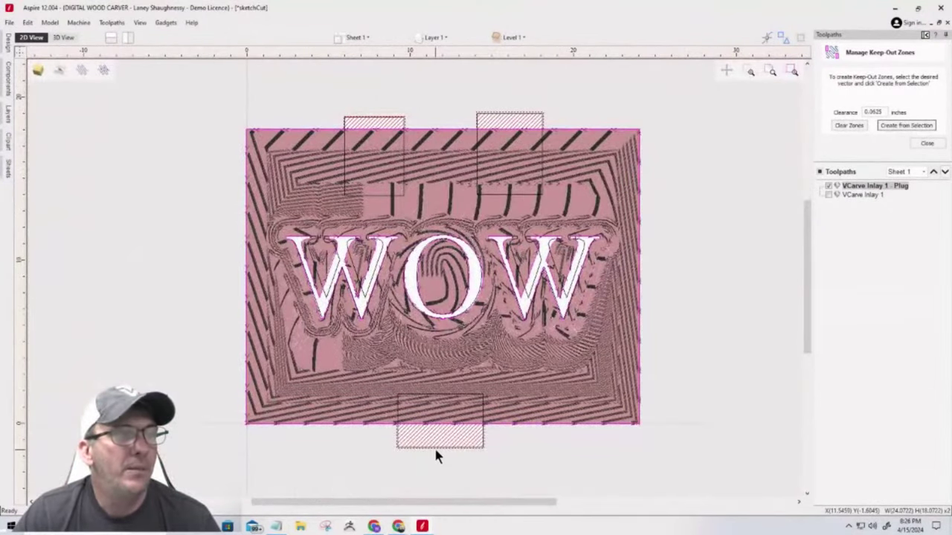
scroll(435, 446, up, 2)
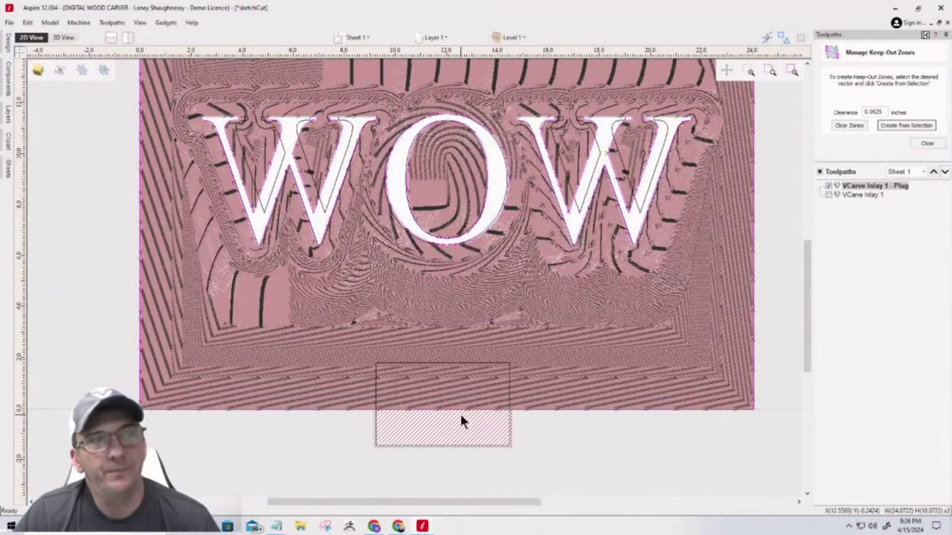
scroll(461, 418, down, 1)
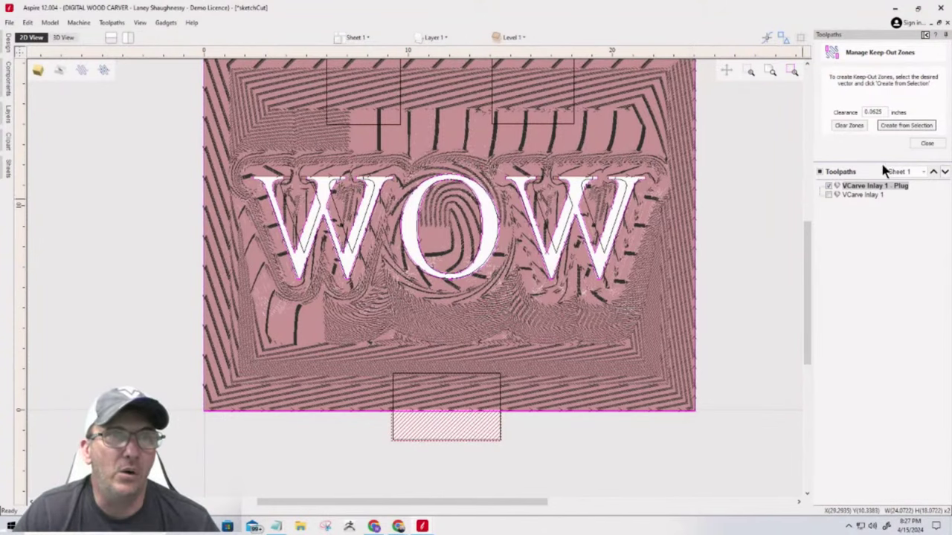
Step: Clear the existing keep-out zones and hide the VCarve Inlay 1 - Plug toolpath
click(922, 144)
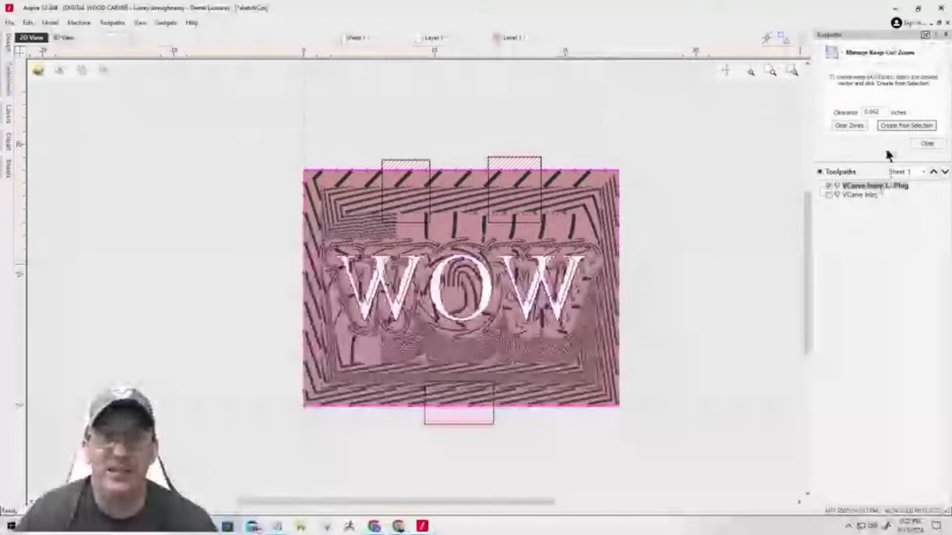
click(848, 125)
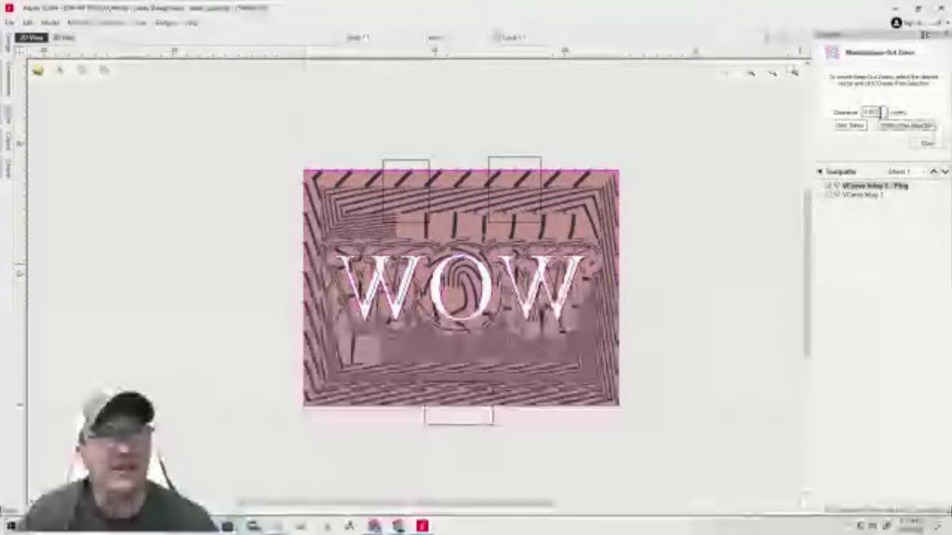
click(905, 128)
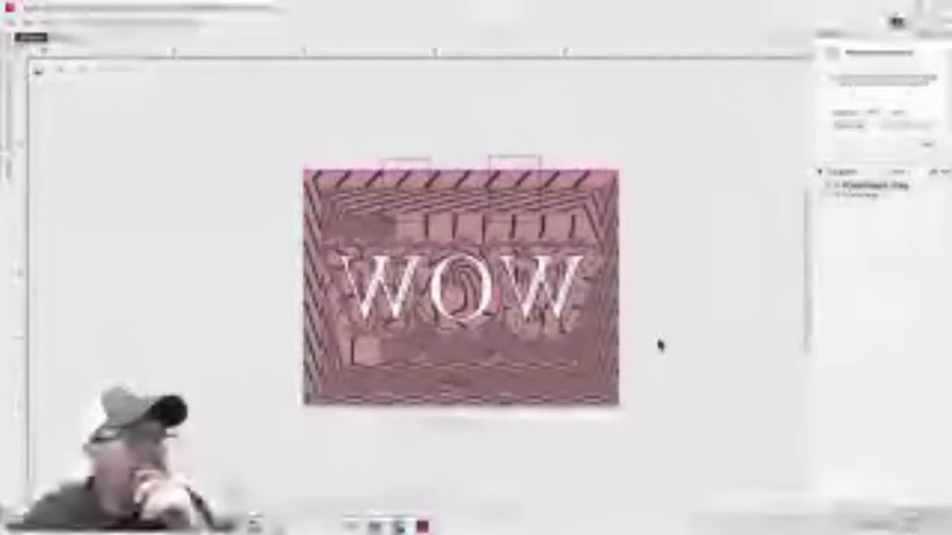
click(828, 190)
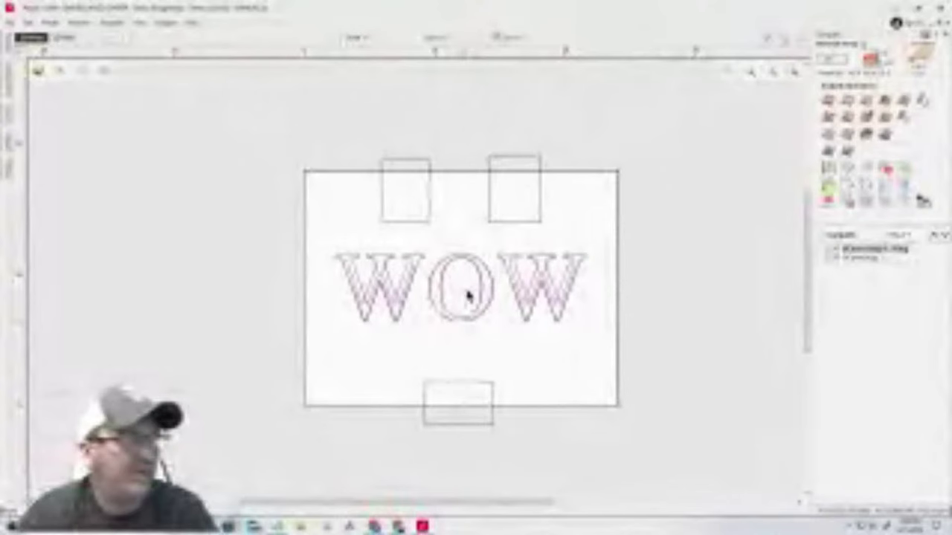
Step: Draw three circles along the sheet's upper edge beside the rectangles and two circles about 5 inches in diameter near the lower corners
double_click(305, 229)
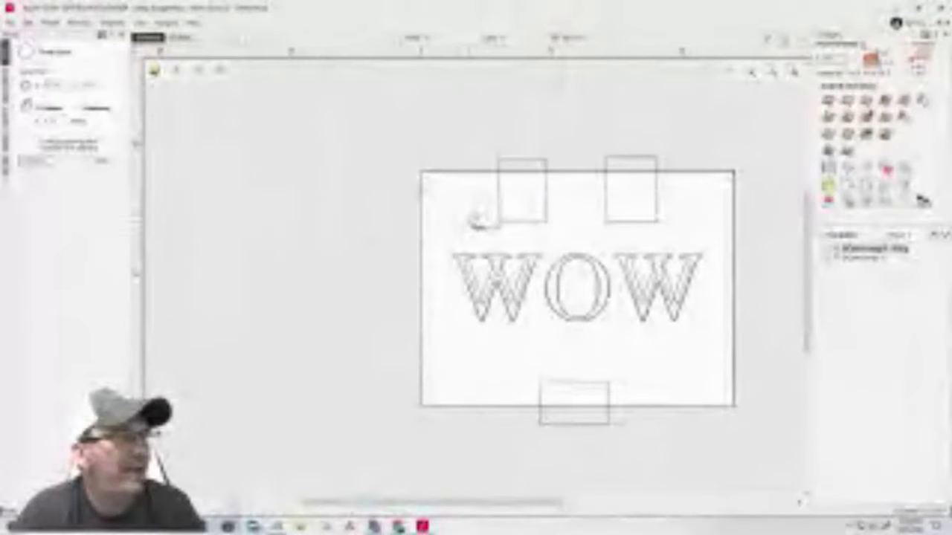
click(587, 217)
click(701, 208)
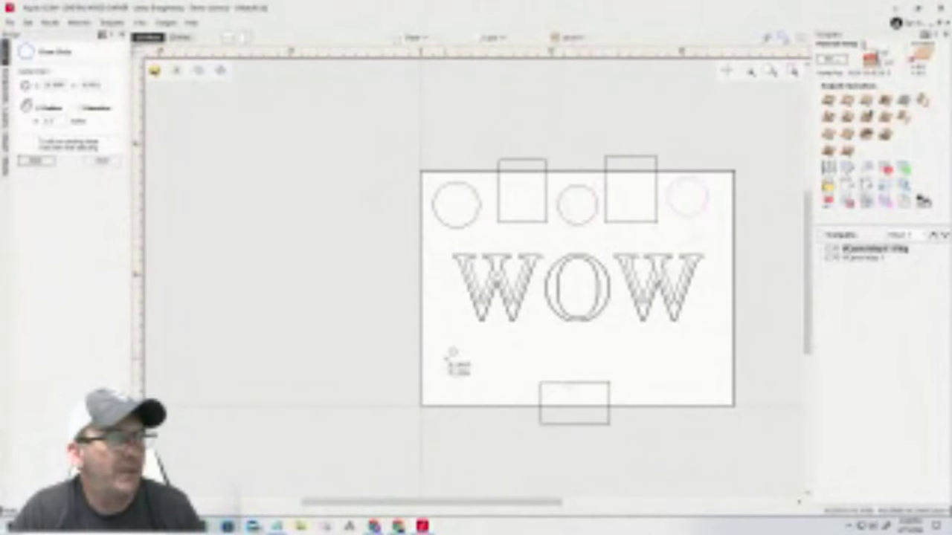
click(487, 379)
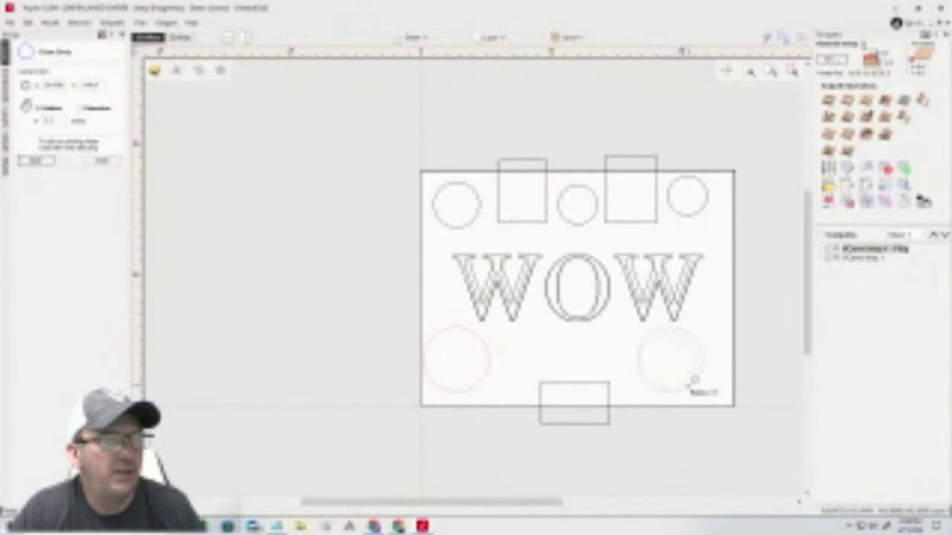
click(693, 381)
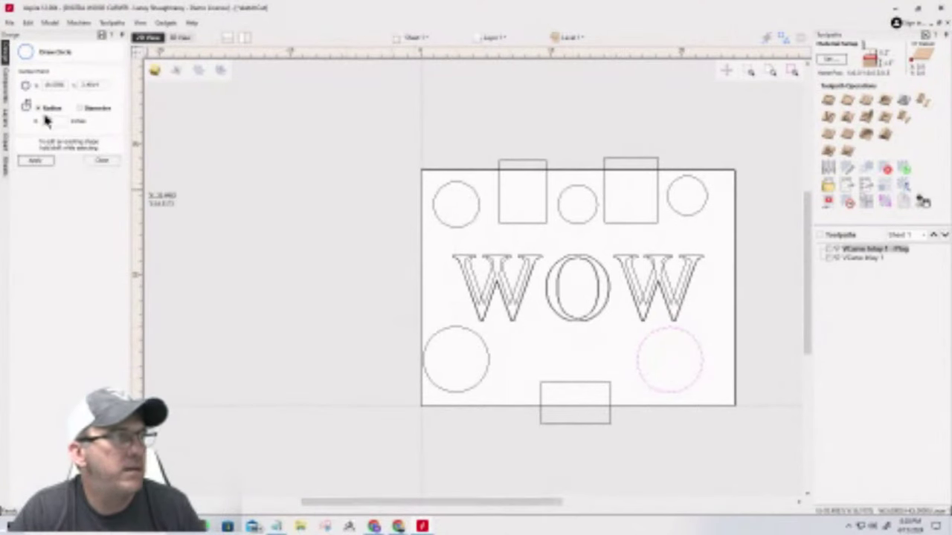
click(102, 163)
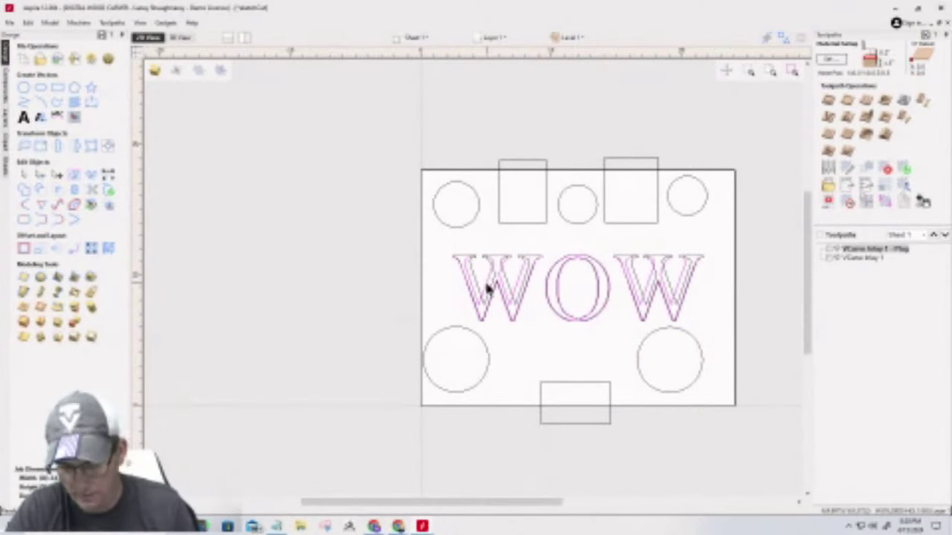
Step: Delete the duplicate lettering overlapping the WOW text and nudge the circle near the sheet's lower-right corner slightly down
click(487, 289)
click(490, 292)
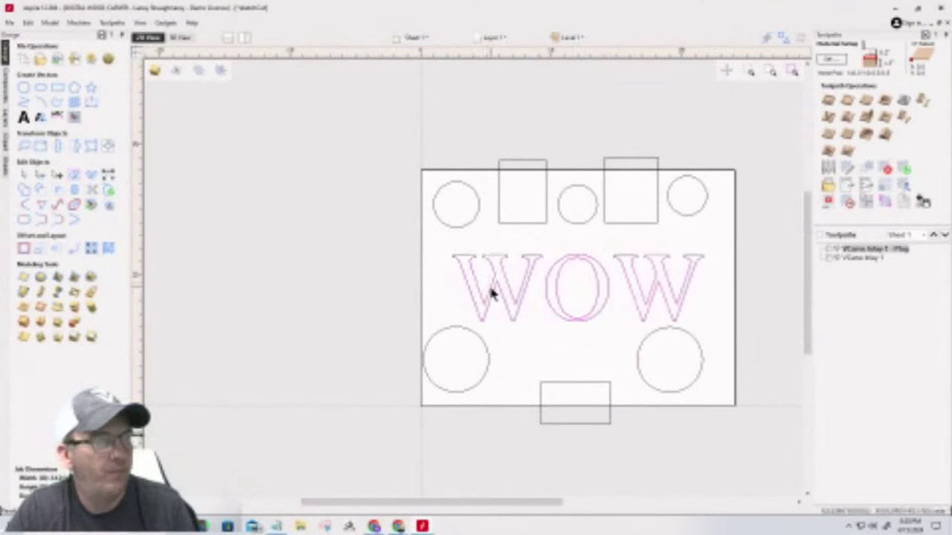
click(656, 334)
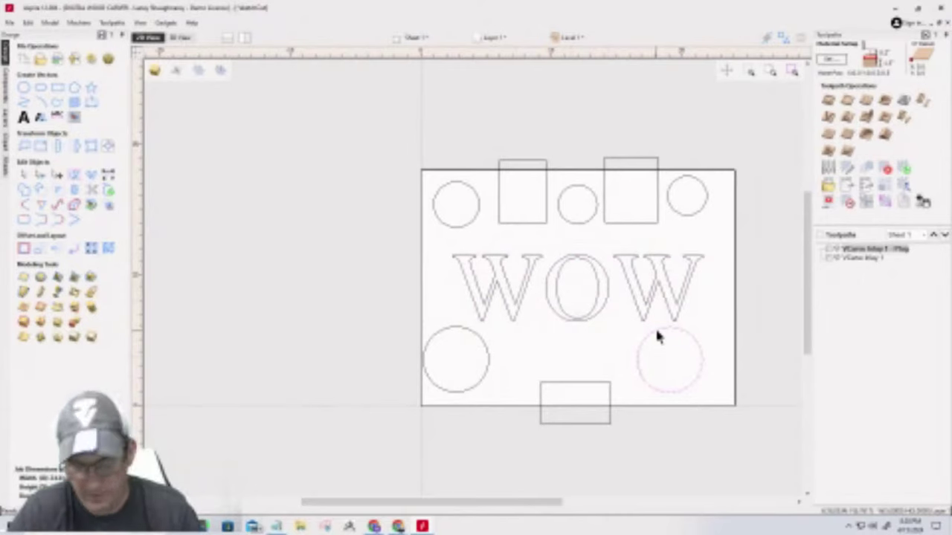
key(Down)
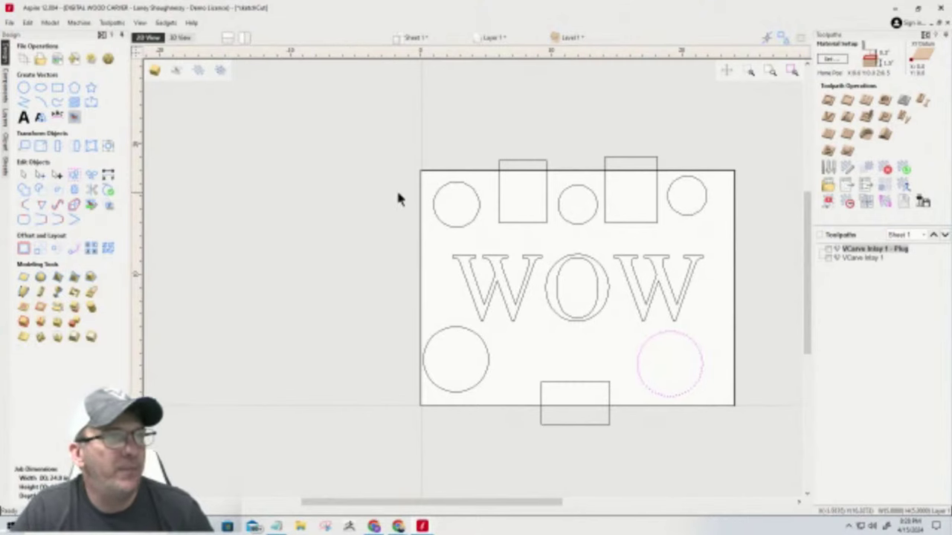
Step: Select the three edge rectangles and create keep-out zones from them with a clearance of 0.062 inches
shift+drag(617, 174, 521, 147)
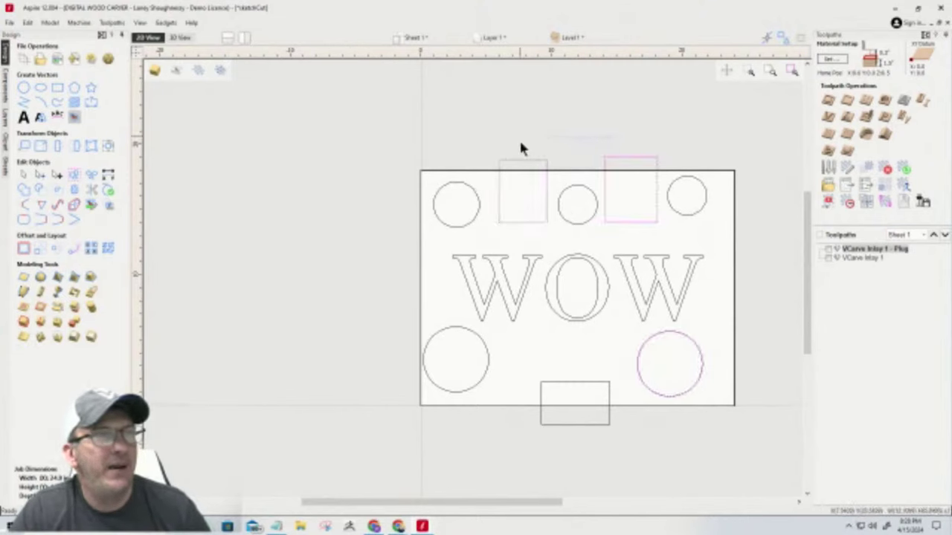
shift+click(596, 426)
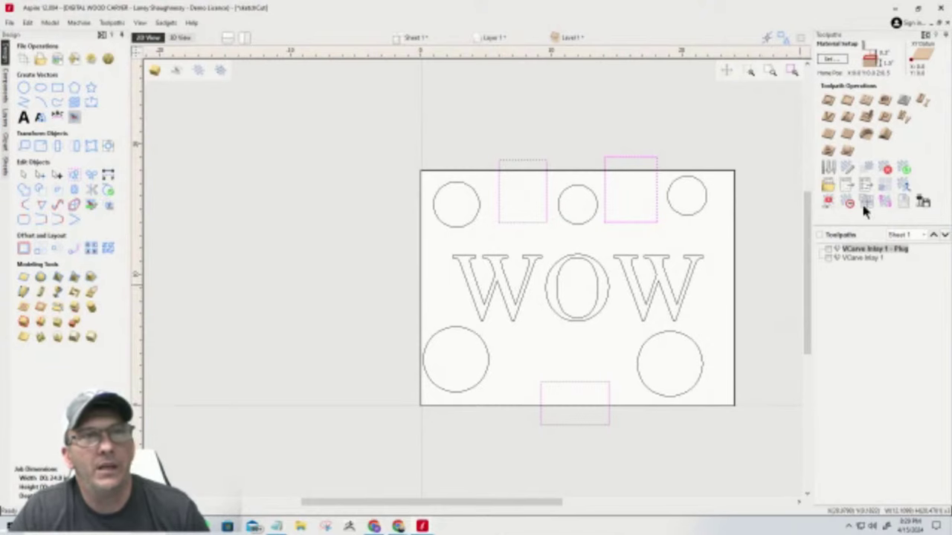
click(883, 200)
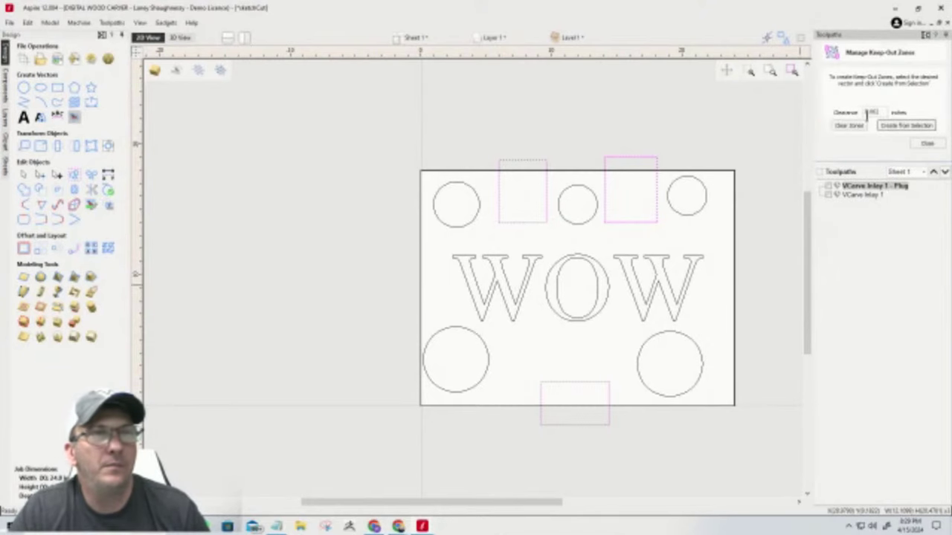
click(903, 126)
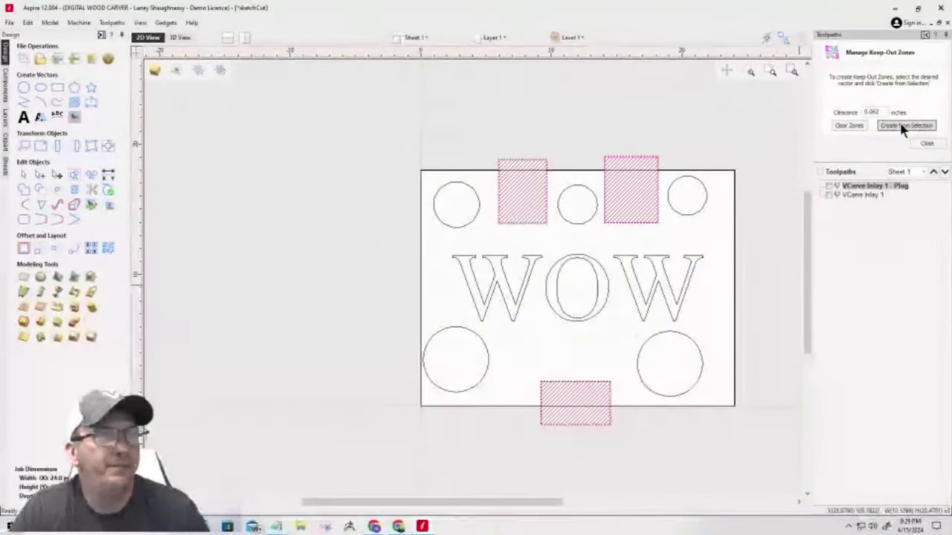
click(929, 144)
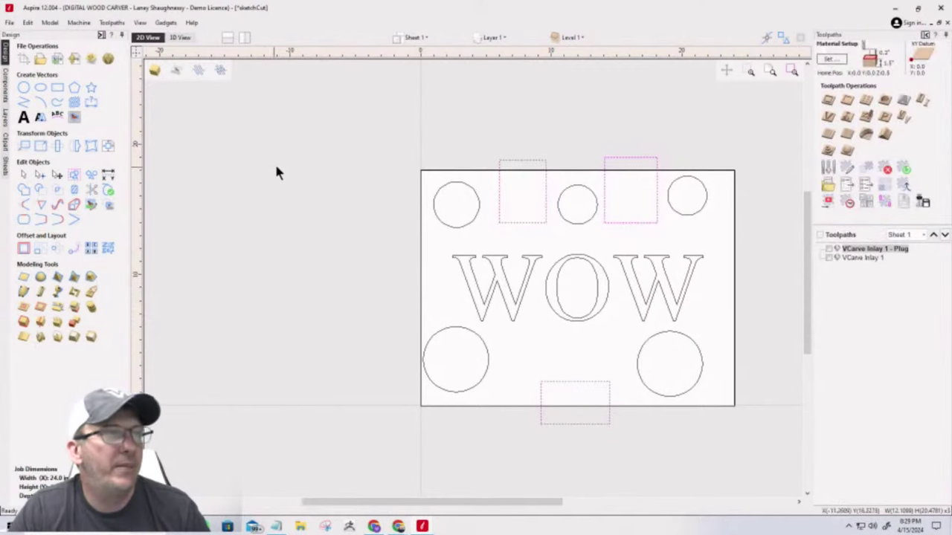
Step: Calculate a V-Carve toolpath for the WOW lettering and five circles with 0.125-inch flat depth and a 0.25-inch end mill for clearance
key(ctrl+a)
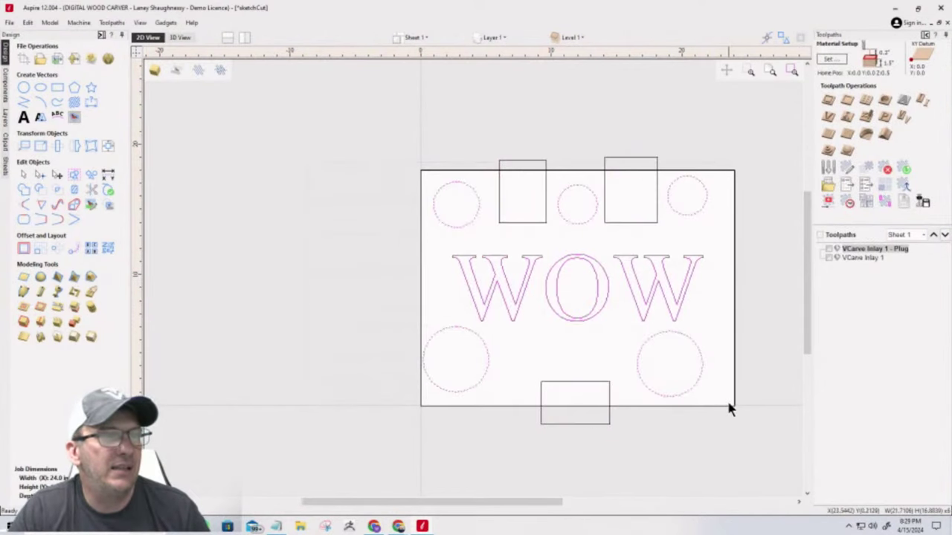
click(830, 117)
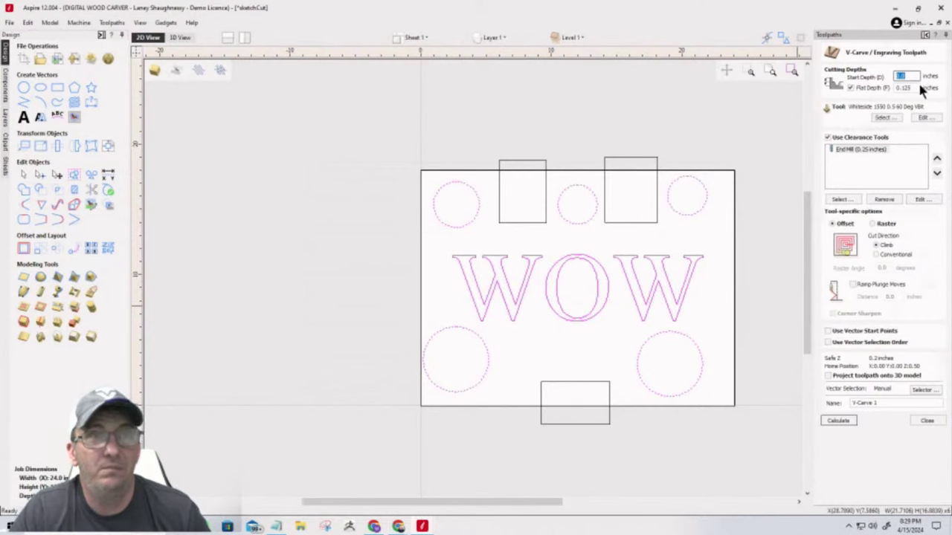
click(841, 419)
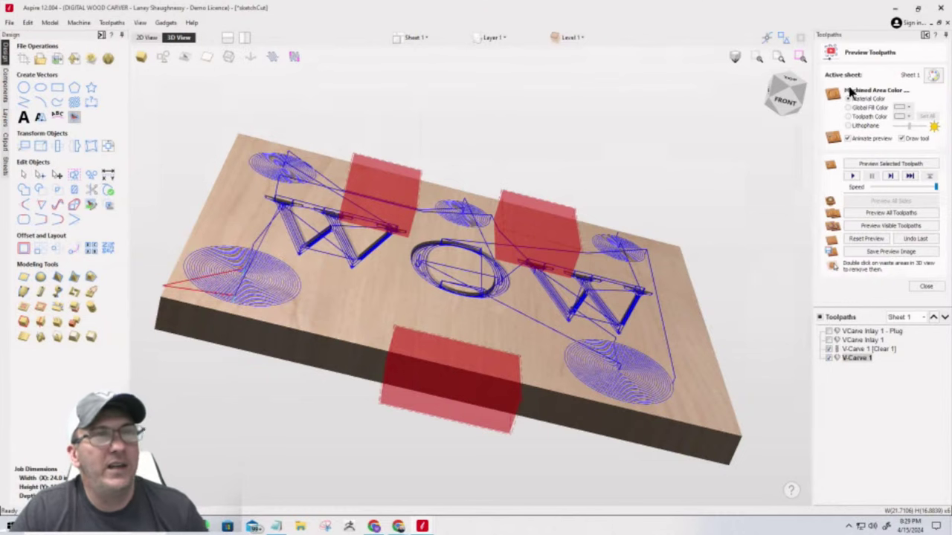
Step: Examine from above how the V-Carve toolpath moves route around the keep-out zones along the sheet's upper edge
click(785, 84)
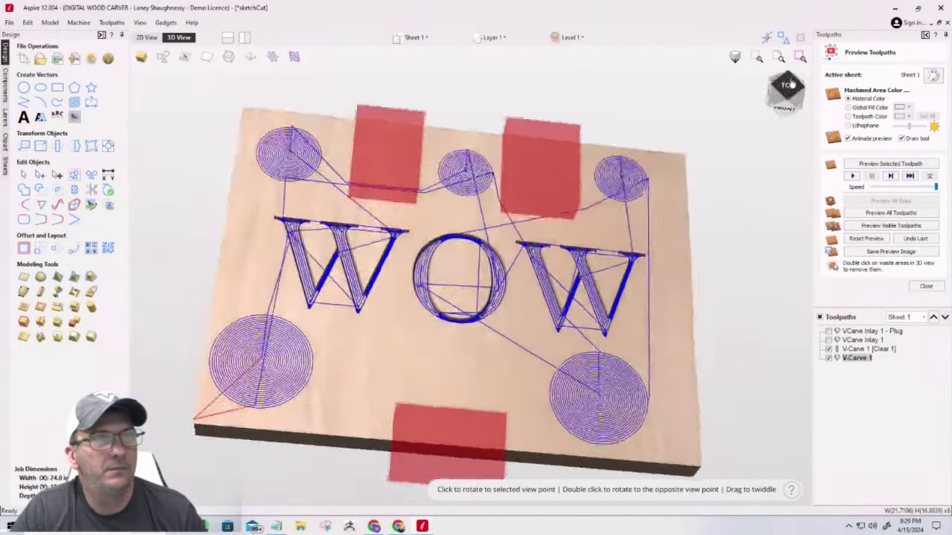
scroll(317, 97, up, 3)
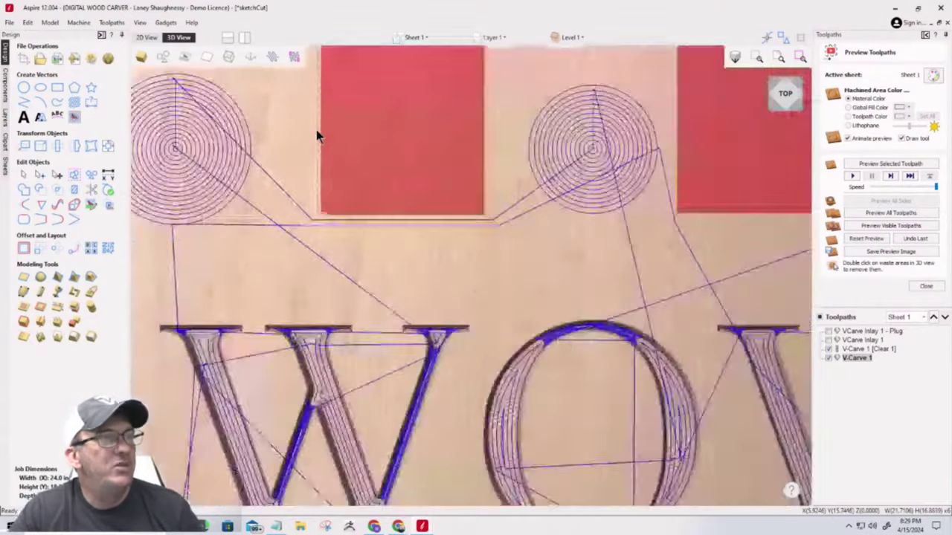
scroll(586, 179, down, 2)
scroll(716, 206, up, 2)
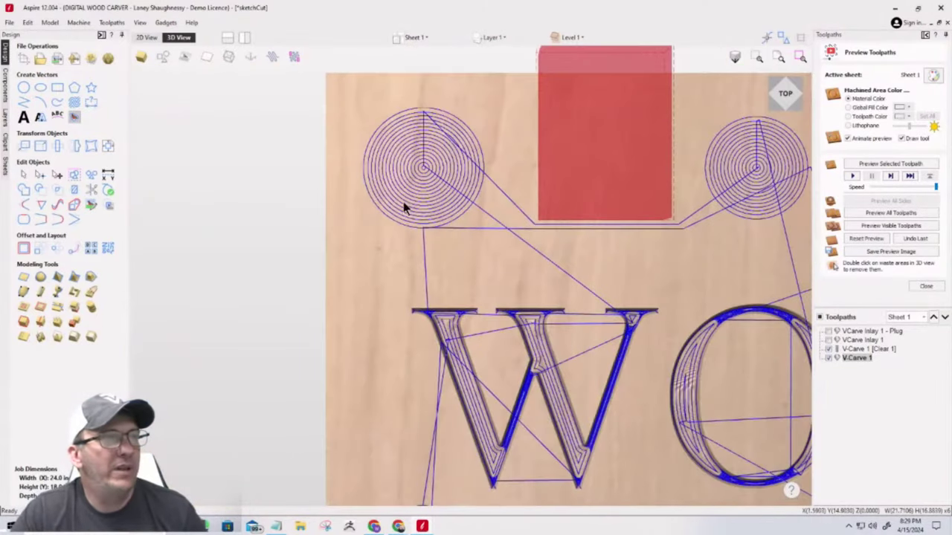
scroll(285, 87, down, 1)
scroll(418, 174, up, 1)
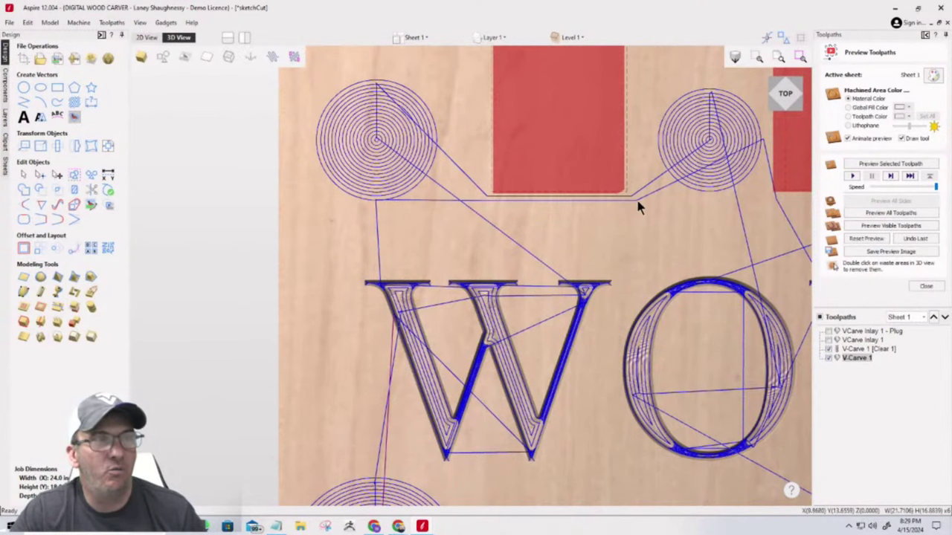
scroll(421, 166, down, 2)
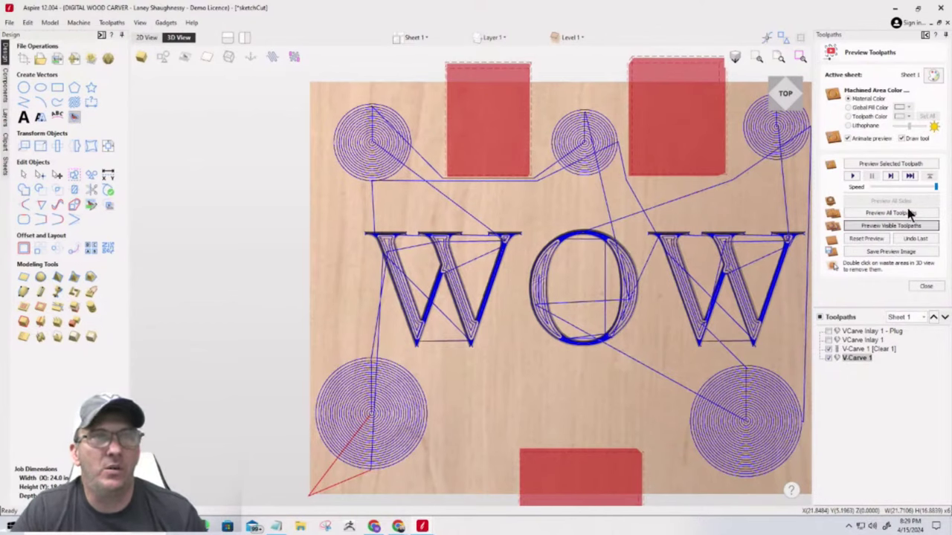
Step: Clear the keep-out zones of the three edge rectangles and check the toolpath moves between the upper circles
click(925, 288)
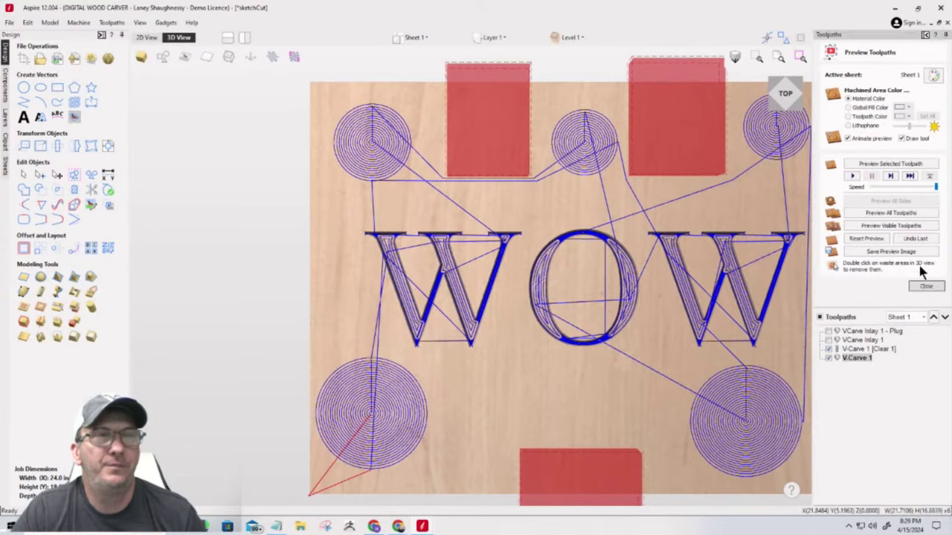
click(885, 203)
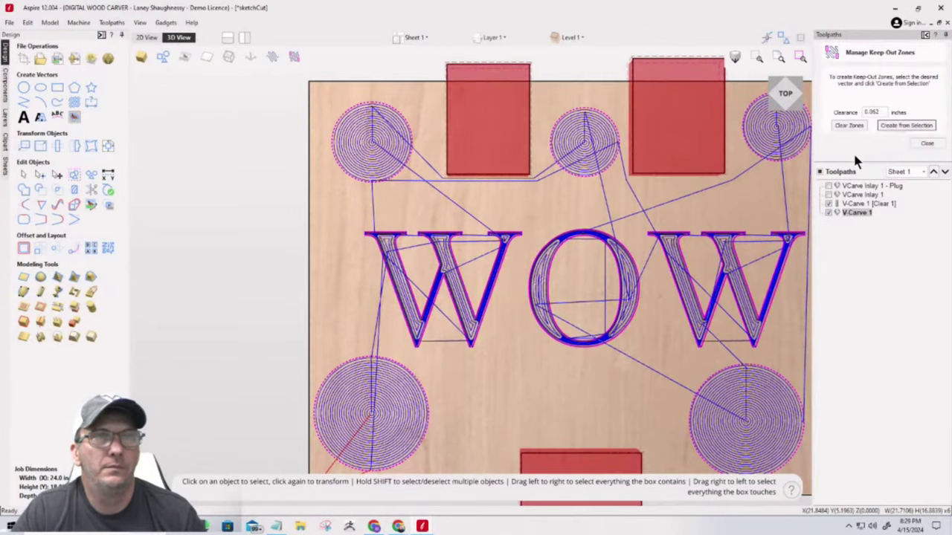
click(840, 126)
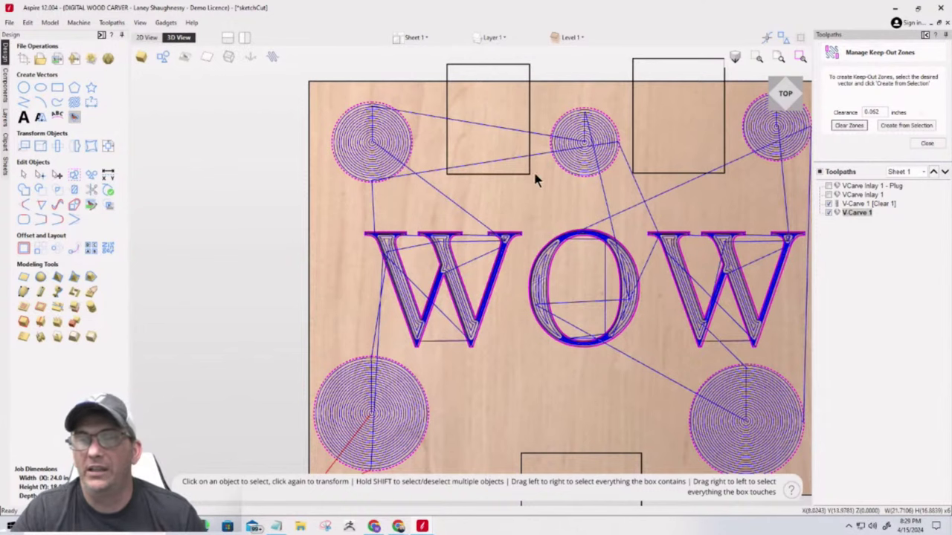
scroll(477, 119, up, 3)
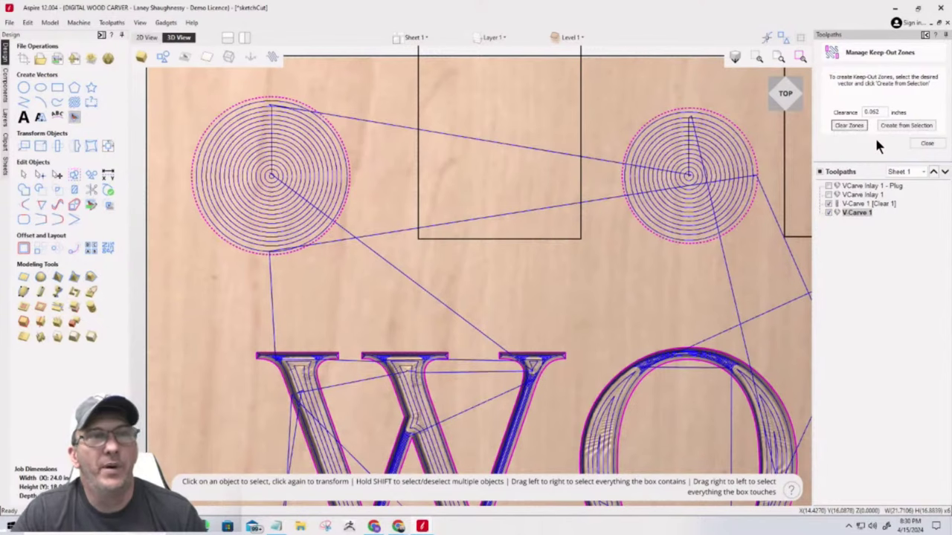
Step: Create keep-out zones from the selected circles and WOW lettering with 0.062 inches clearance, and inspect the marked toolpath moves
click(896, 127)
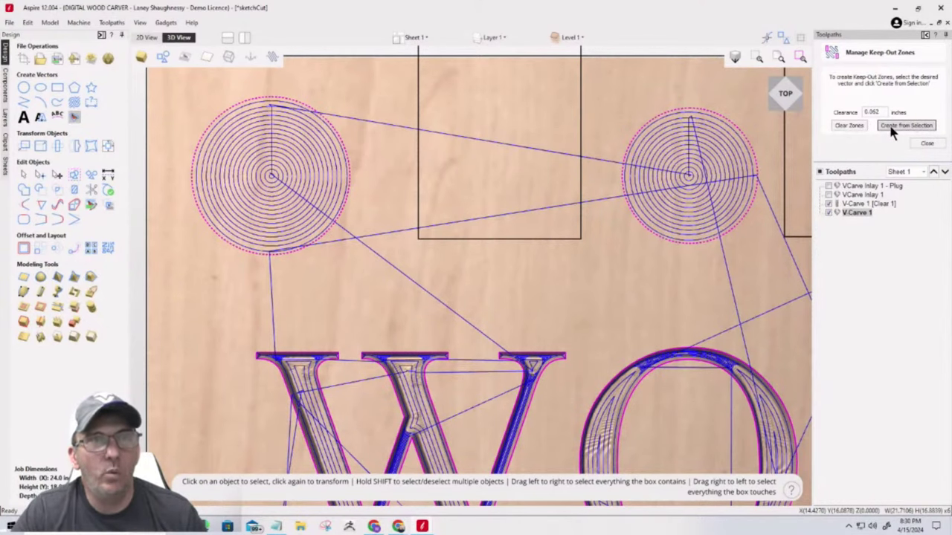
click(905, 125)
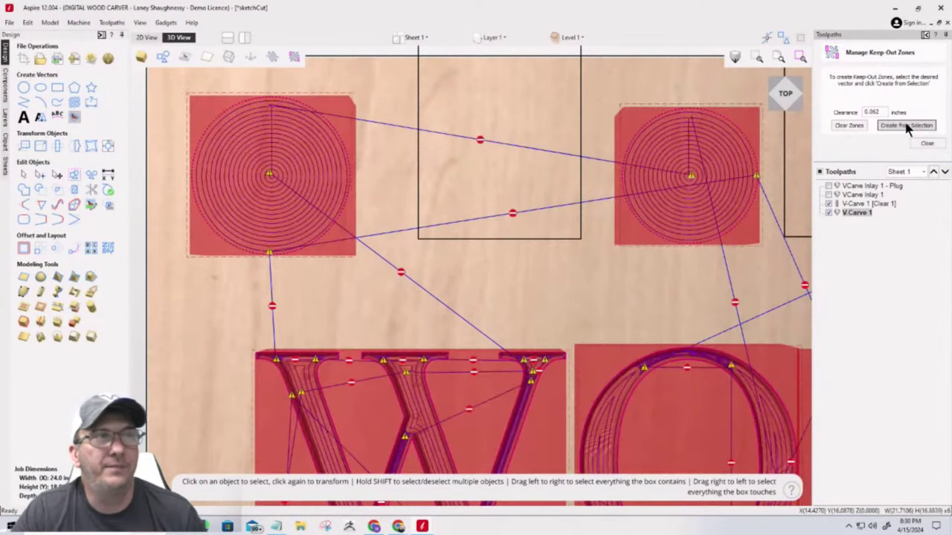
scroll(455, 111, down, 1)
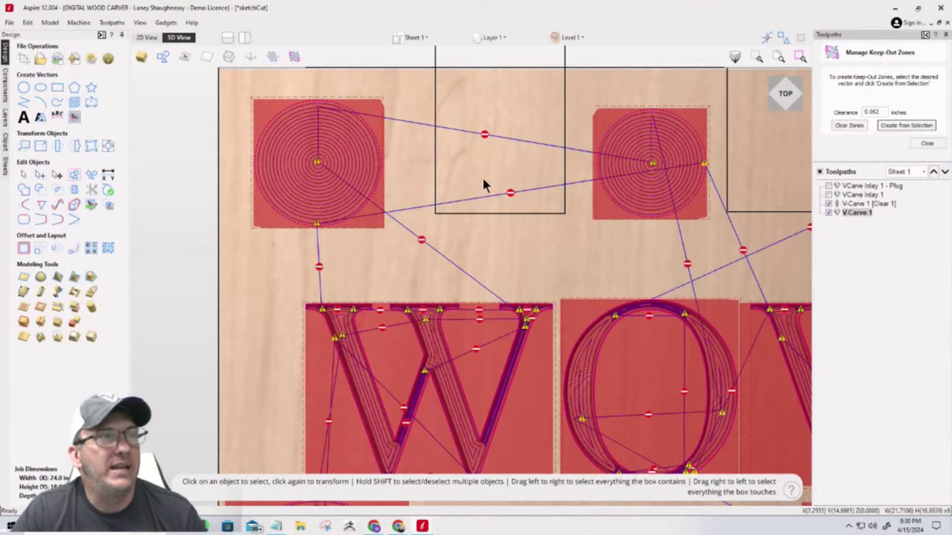
scroll(512, 195, up, 3)
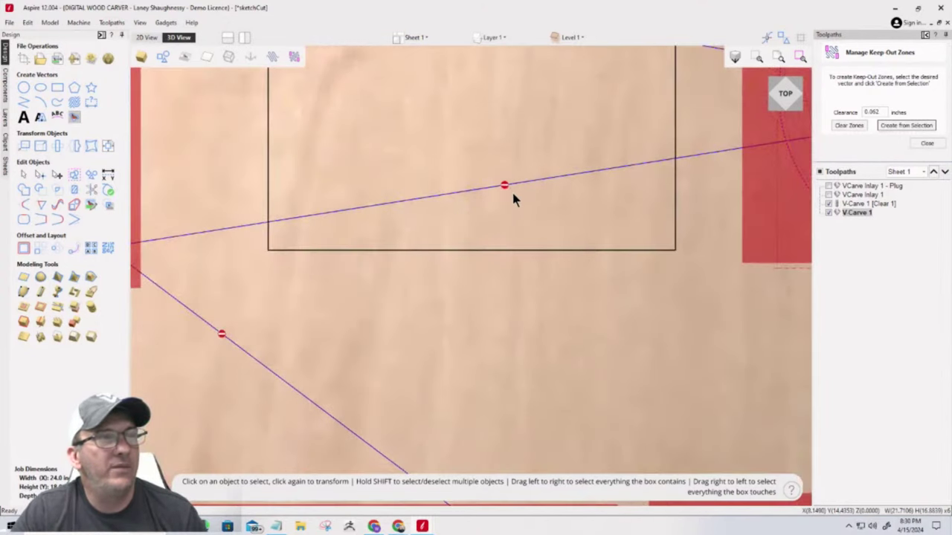
scroll(501, 187, down, 2)
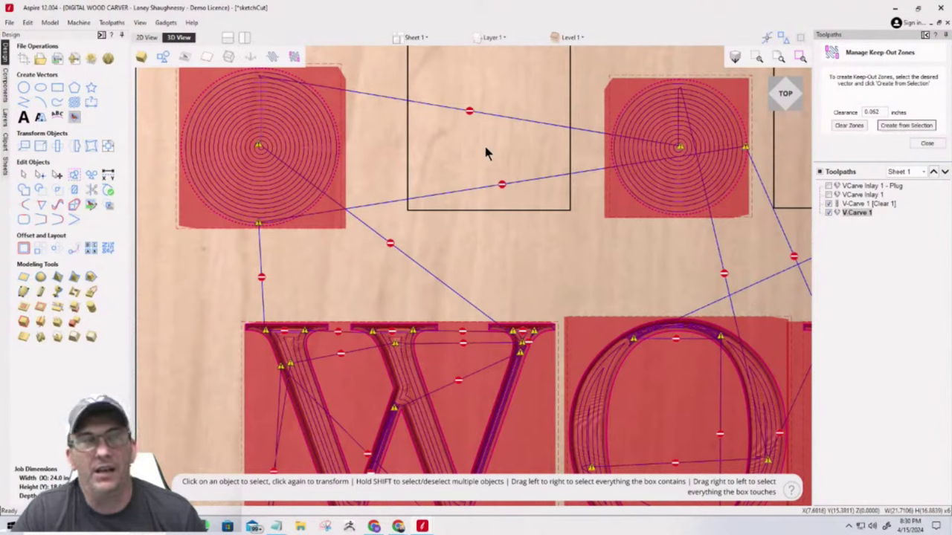
click(502, 195)
scroll(494, 179, down, 4)
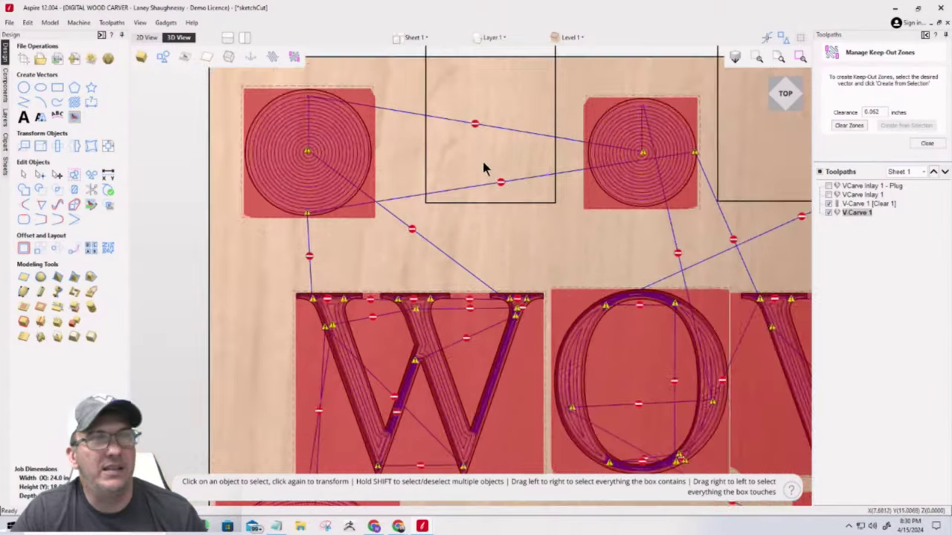
Step: Recalculate the visible V-Carve toolpaths against the keep-out zones and acknowledge the notices
right_click(859, 214)
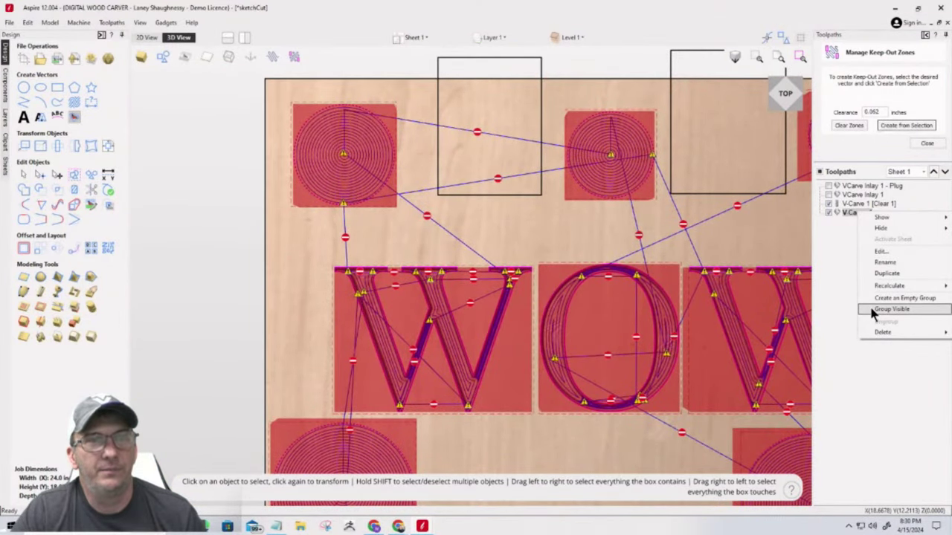
mouse_move(877, 287)
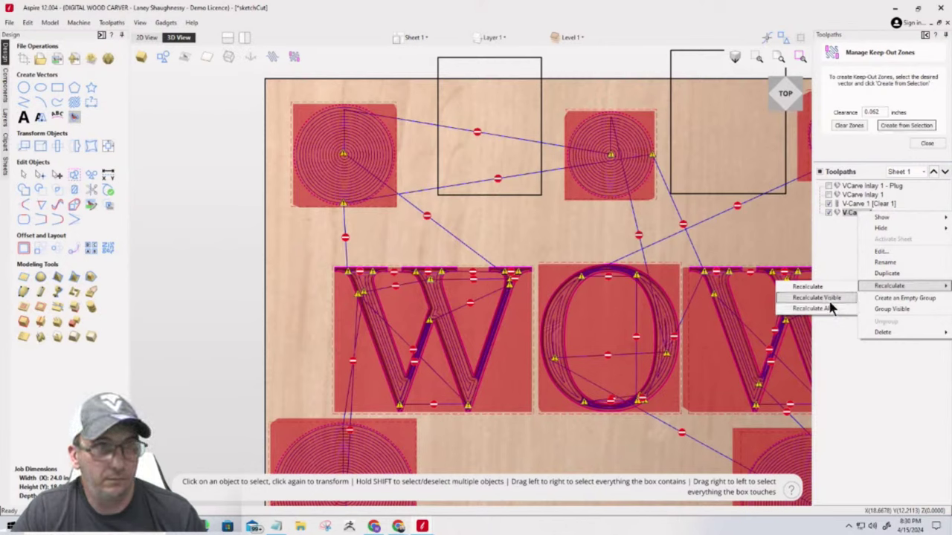
click(830, 303)
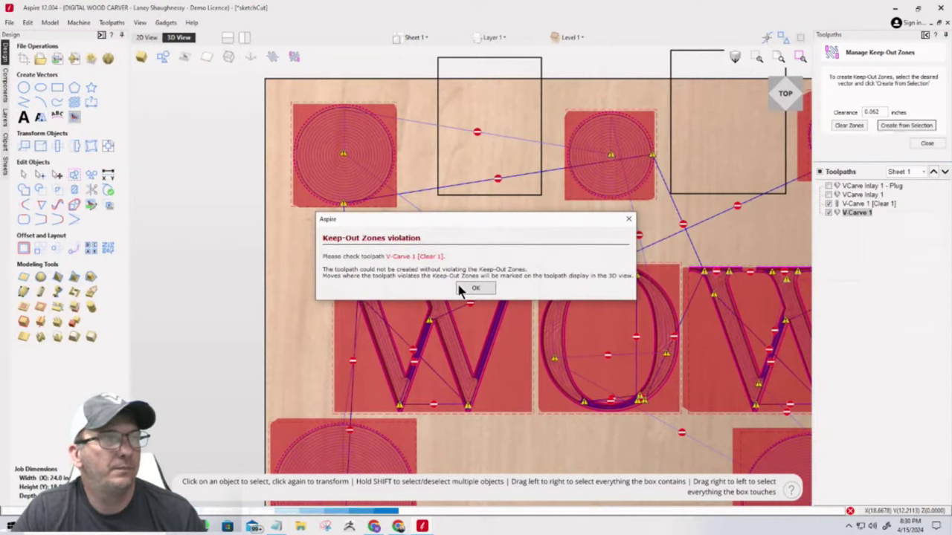
click(461, 287)
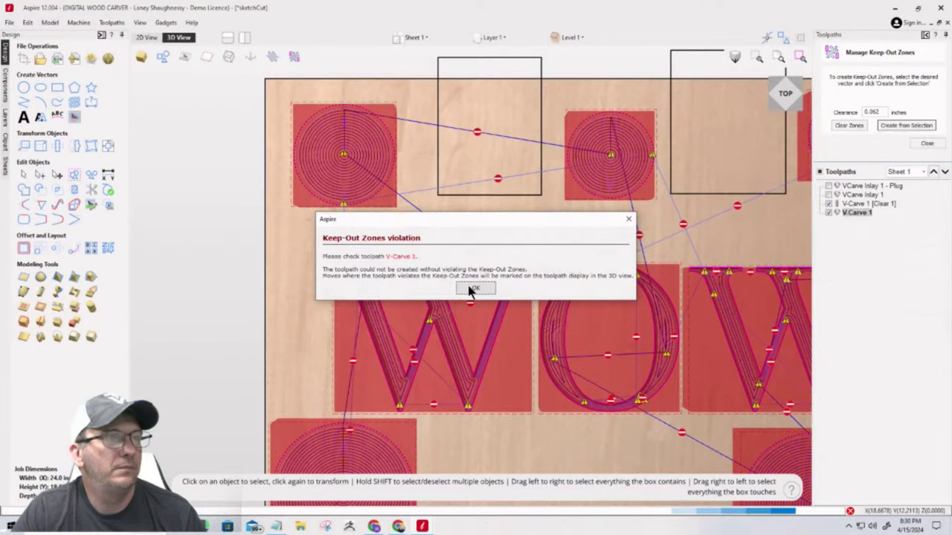
click(469, 291)
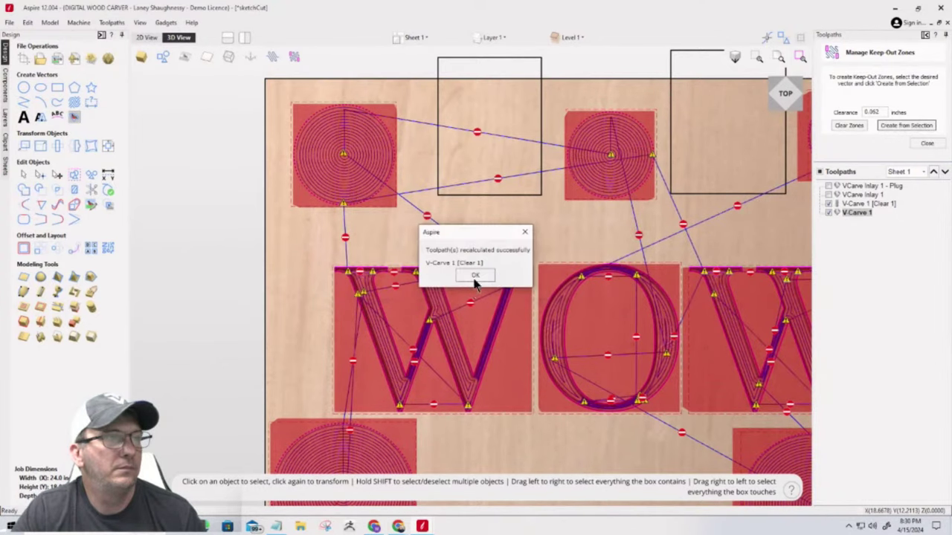
click(476, 277)
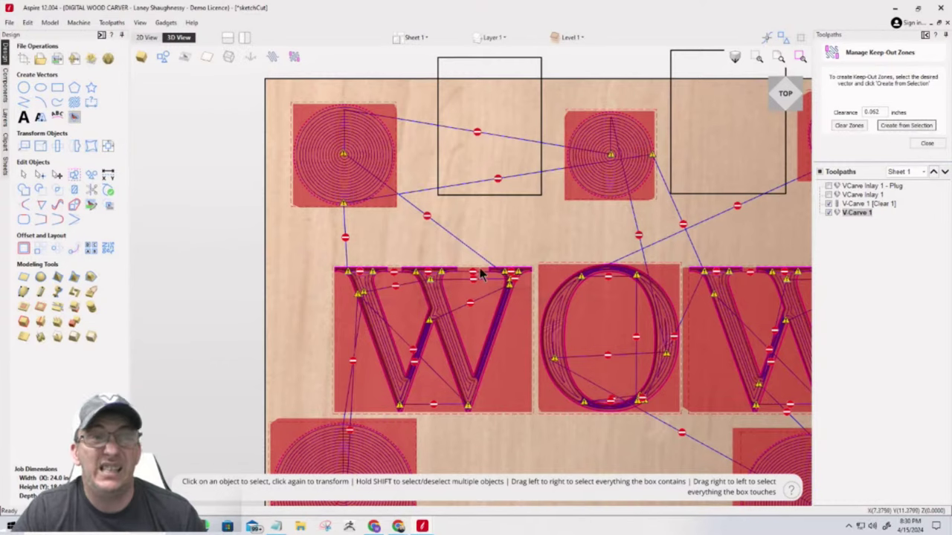
Step: Examine the violation markers on the toolpaths within and between the keep-out zones over the circles and lettering
click(861, 125)
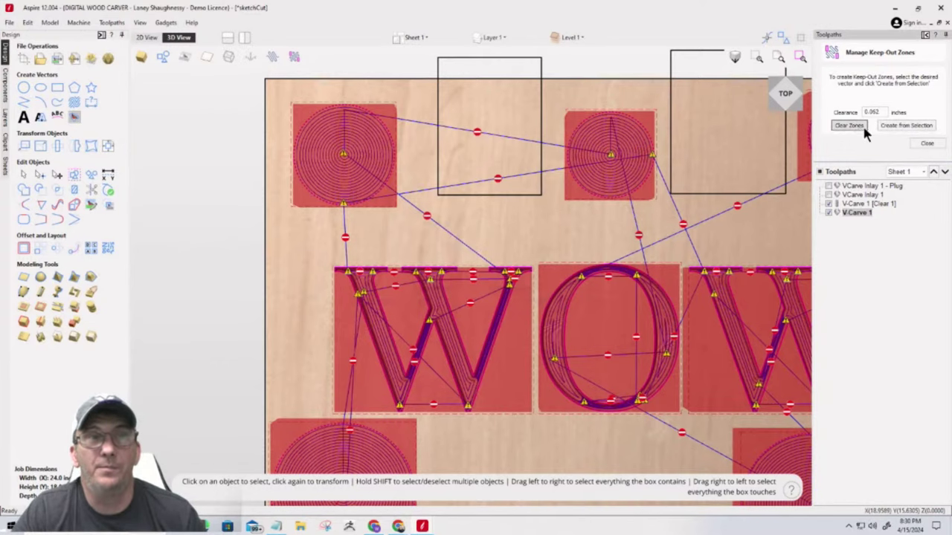
click(907, 127)
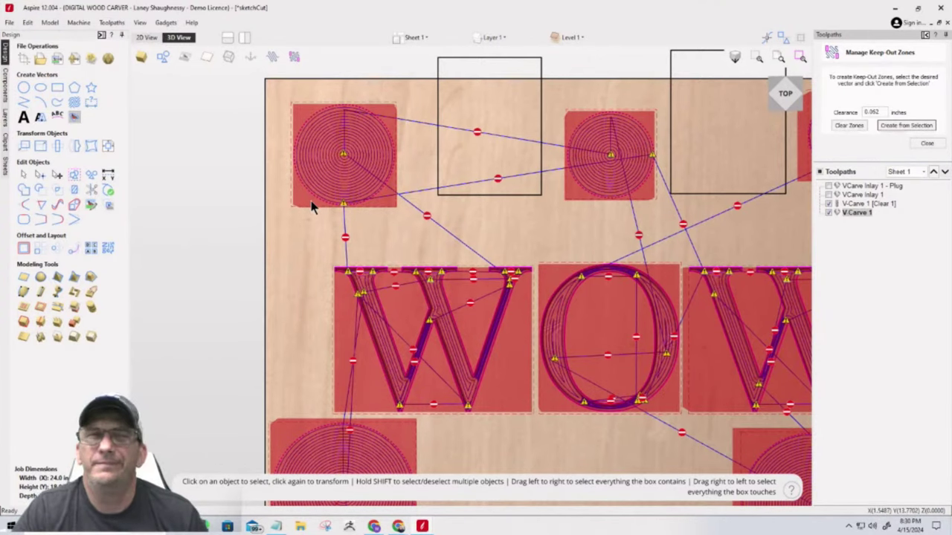
scroll(347, 215, down, 4)
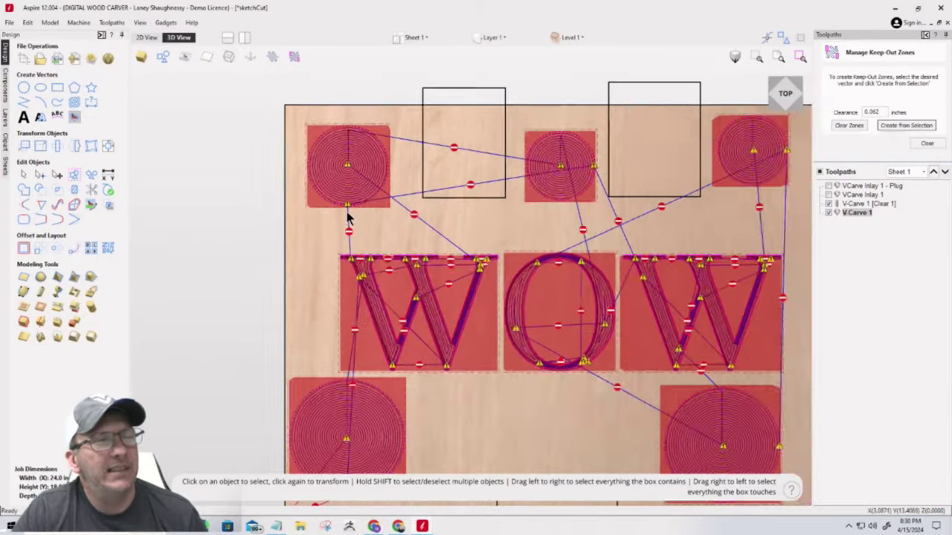
scroll(451, 310, up, 3)
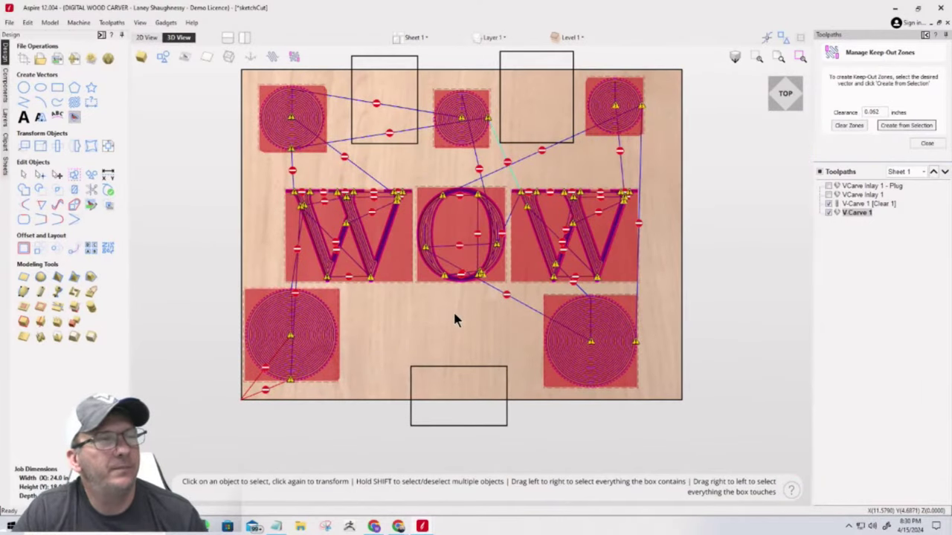
scroll(455, 281, up, 4)
scroll(455, 281, down, 5)
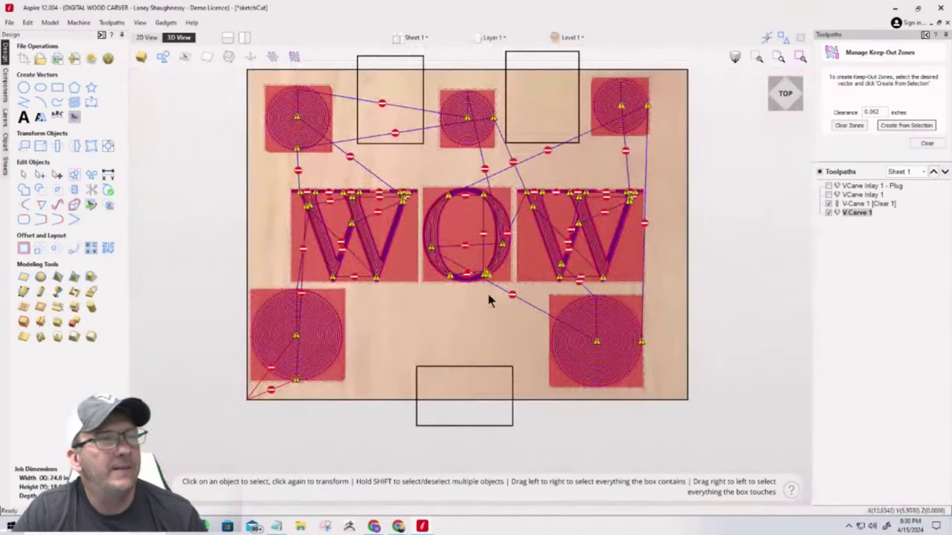
click(515, 301)
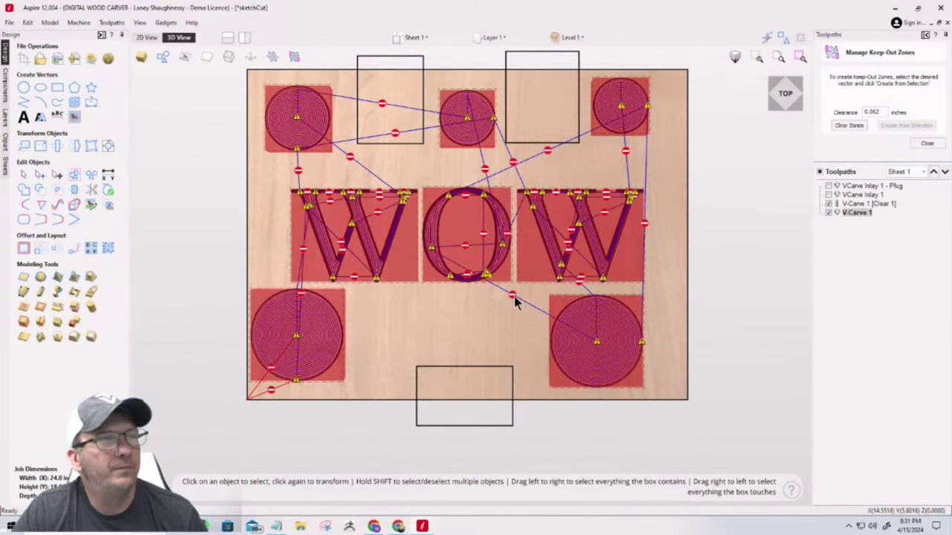
Step: Reopen the V-Carve 1 [Clear 1] toolpath, recalculate it with its existing settings, and acknowledge the keep-out zone notices
mouse_move(852, 211)
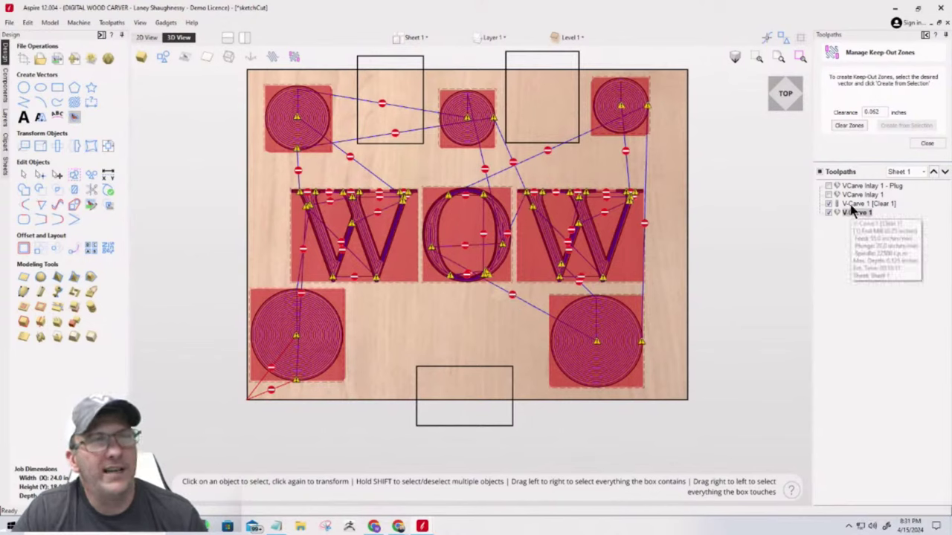
click(852, 207)
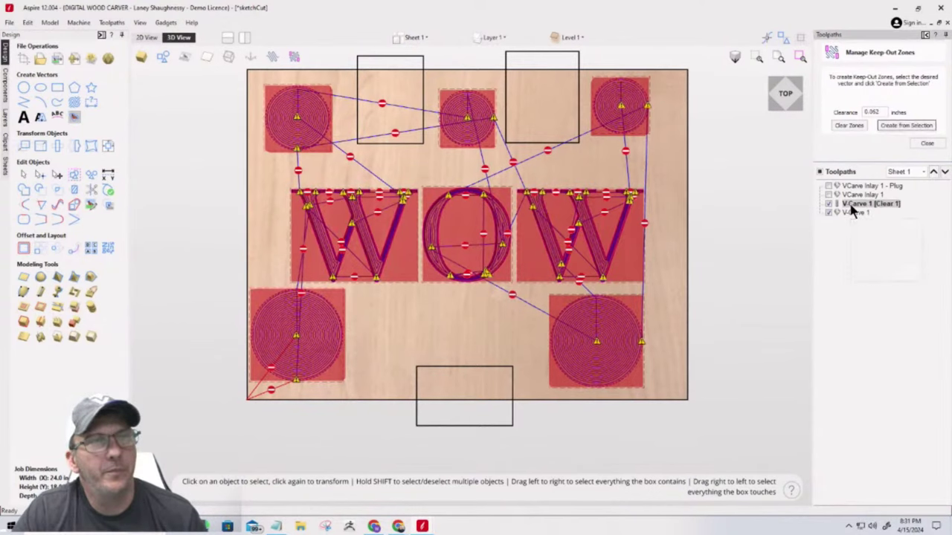
right_click(852, 210)
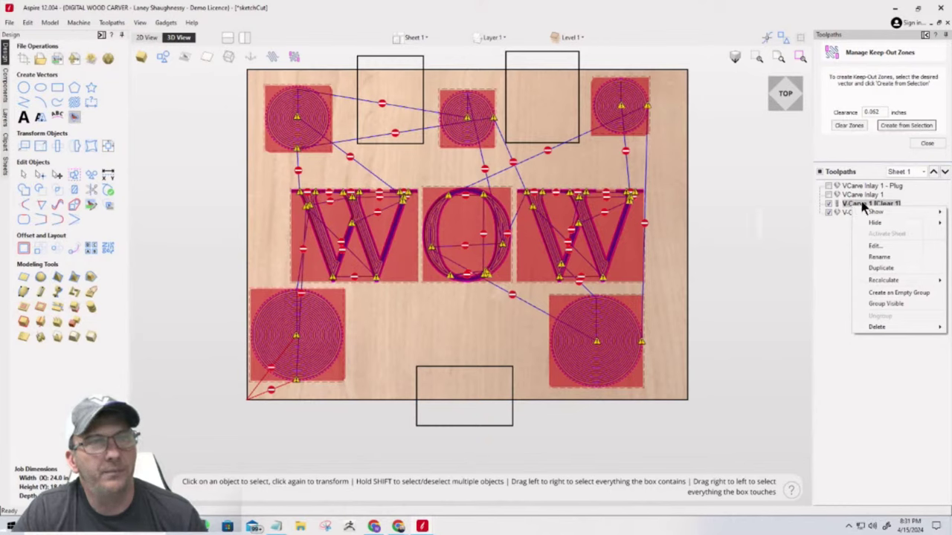
double_click(854, 204)
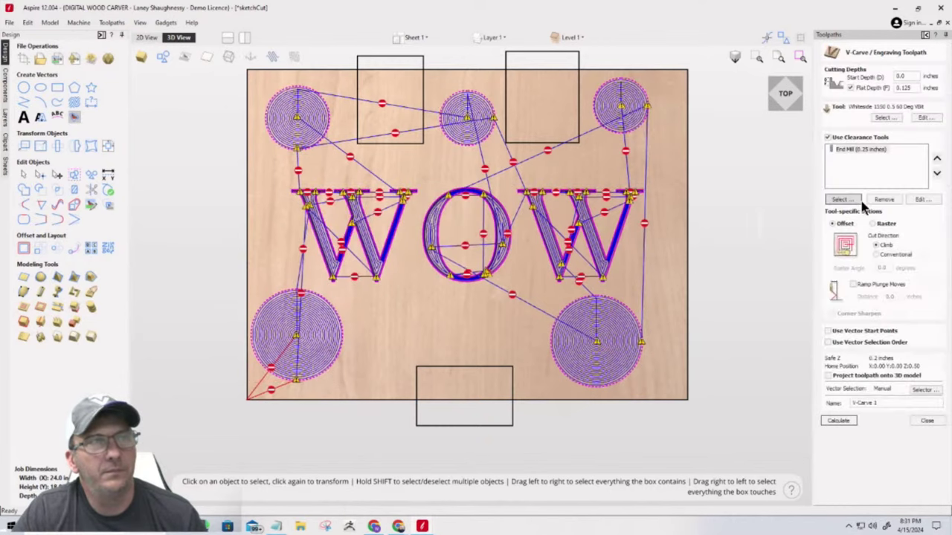
click(838, 421)
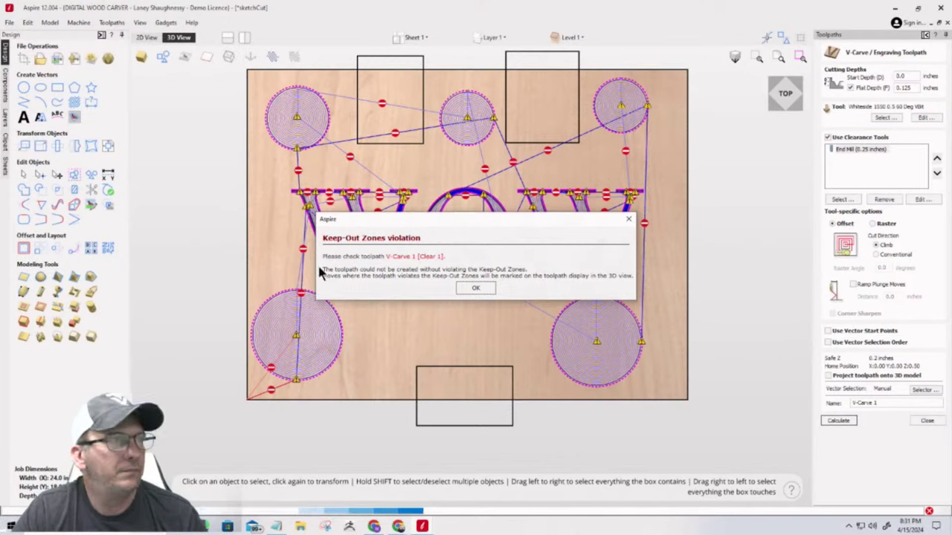
click(470, 289)
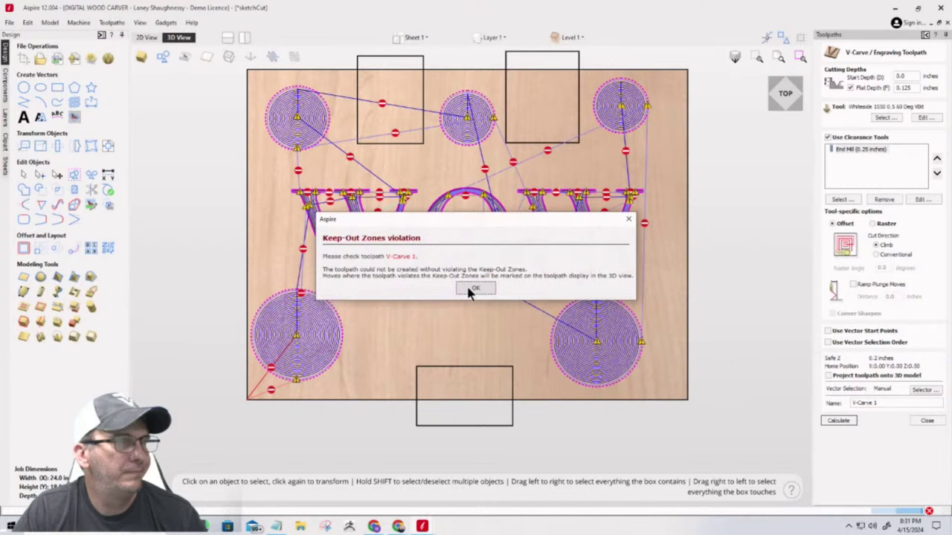
click(470, 289)
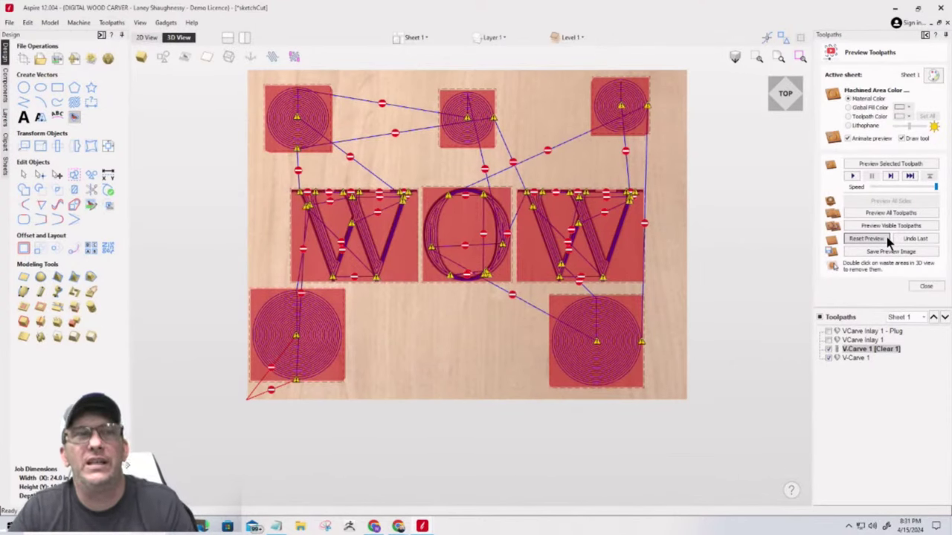
Step: Delete both visible V-Carve 1 toolpaths, keeping the two VCarve Inlay toolpaths, and leave the toolpath preview
right_click(849, 355)
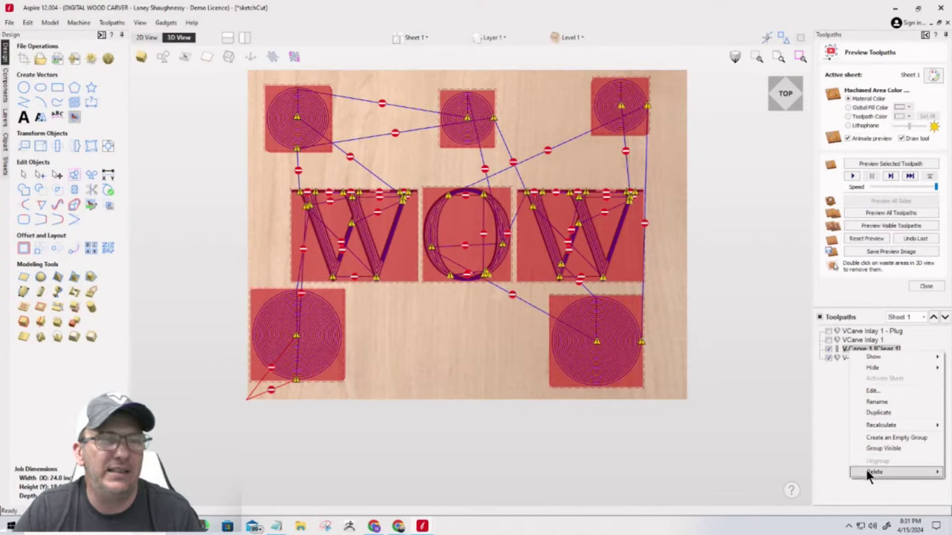
mouse_move(870, 472)
click(816, 495)
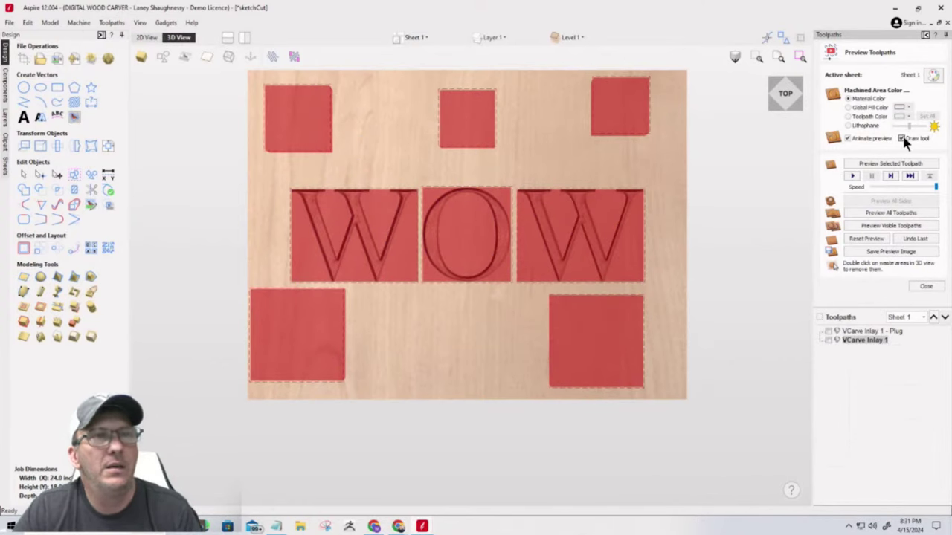
click(926, 285)
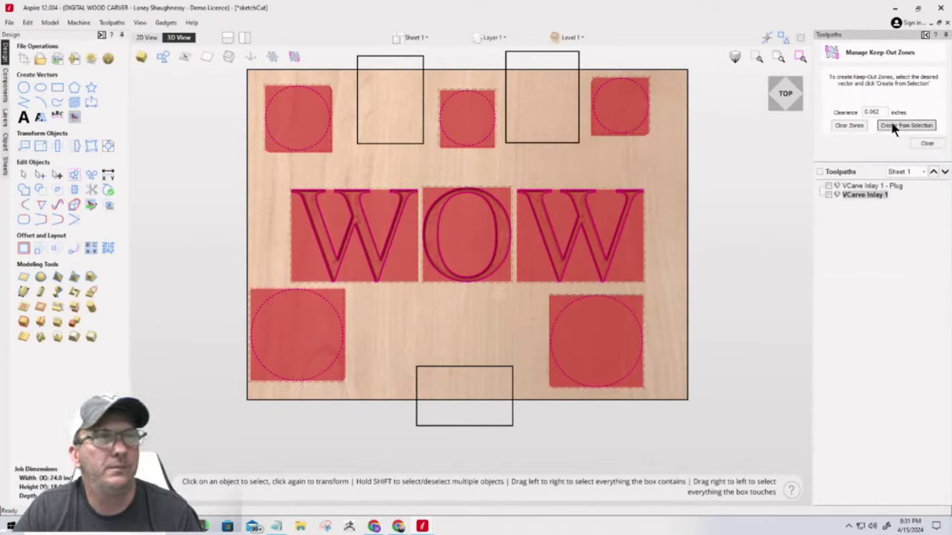
Step: Add keep-out zones with 0.062 inches clearance from the three rectangles overlapping the board's upper and lower edges
click(561, 142)
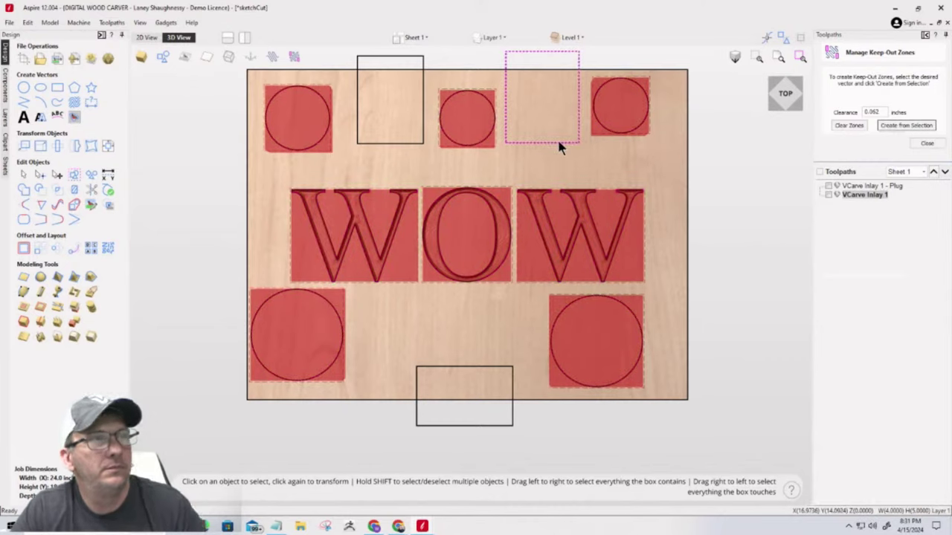
shift+click(369, 143)
shift+click(457, 372)
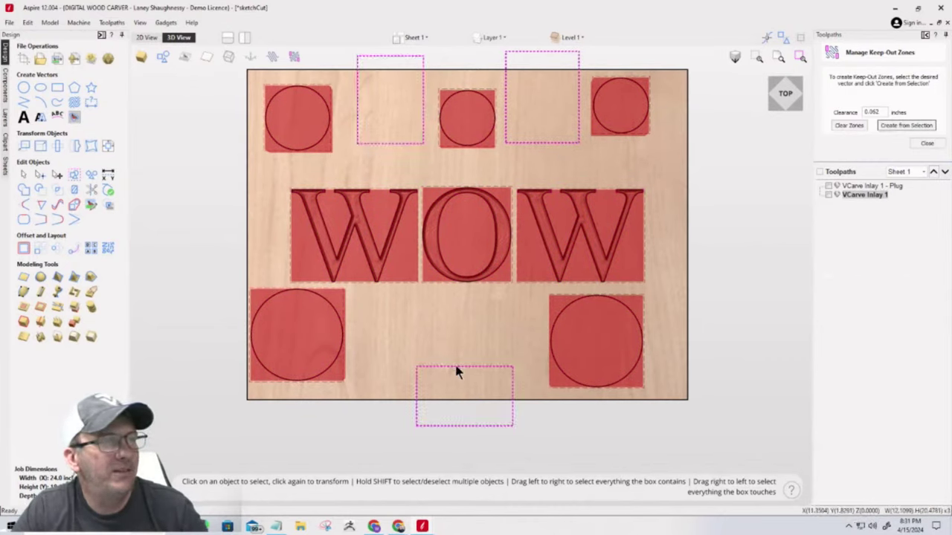
click(896, 127)
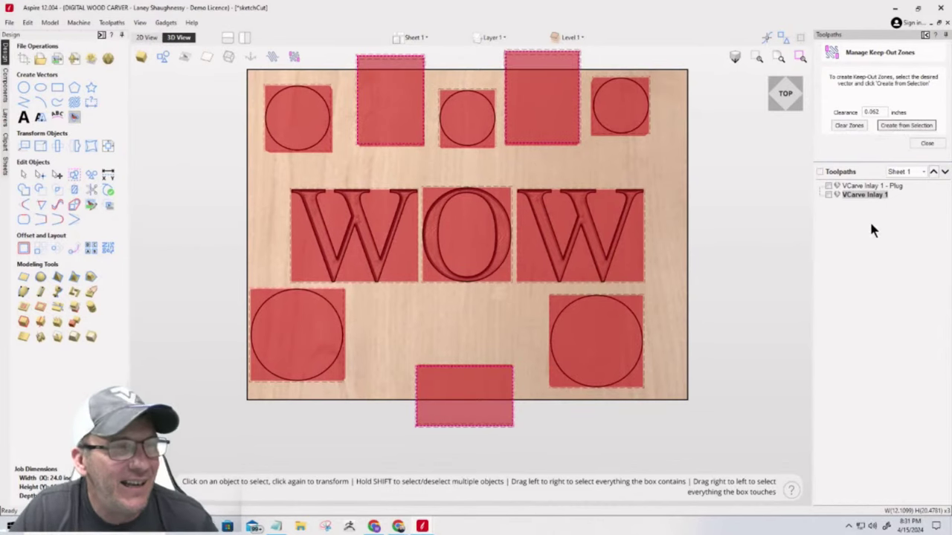
click(868, 187)
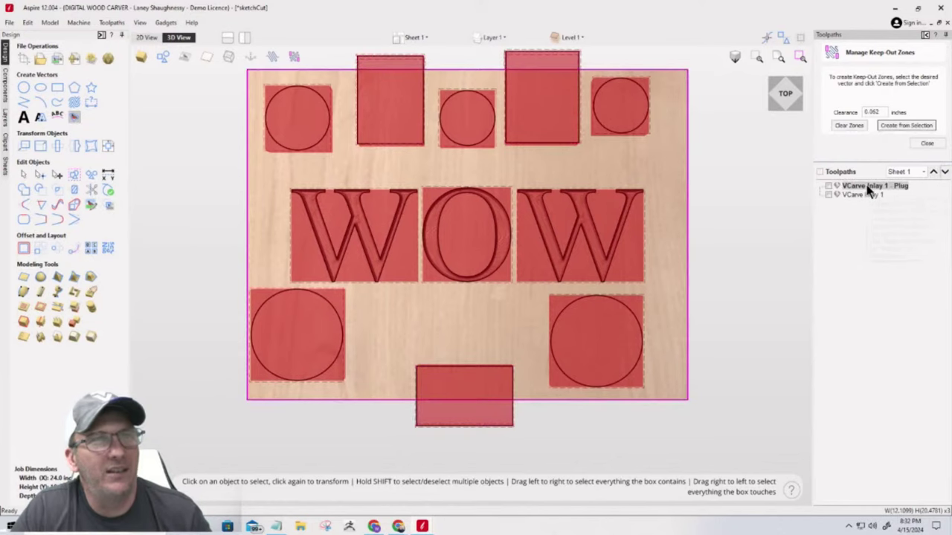
double_click(868, 187)
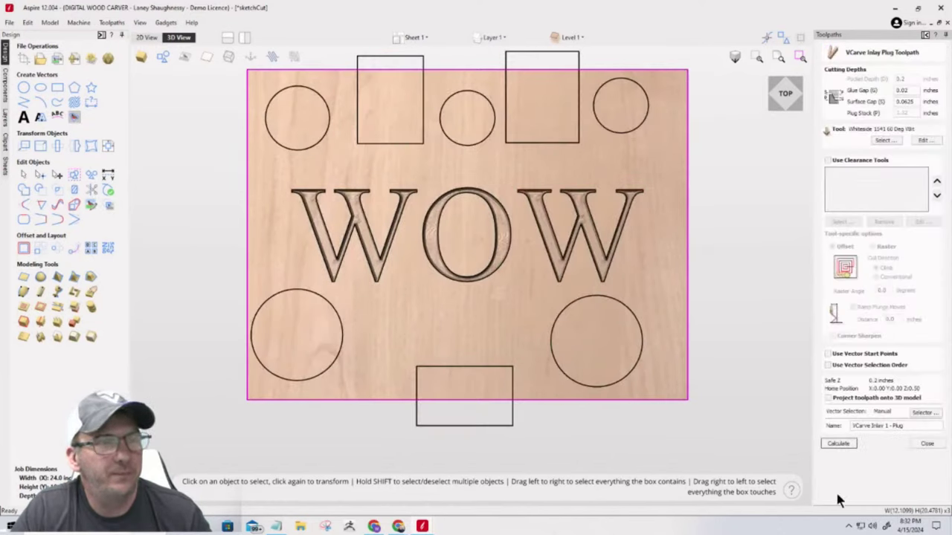
click(926, 443)
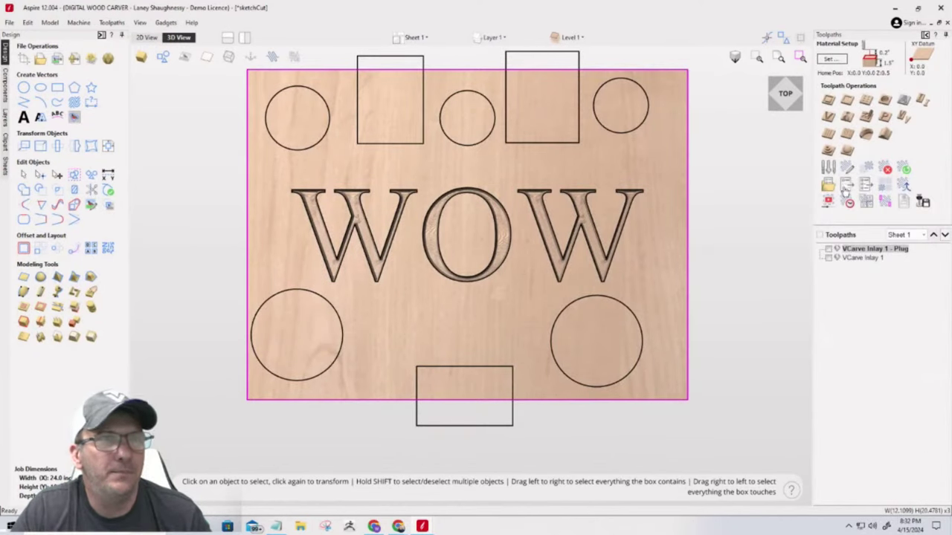
Step: Calculate a V-Carve toolpath for the five circles and WOW lettering with 0.125 inches flat depth and 0.25-inch End Mill clearance, acknowledging the notices
click(828, 117)
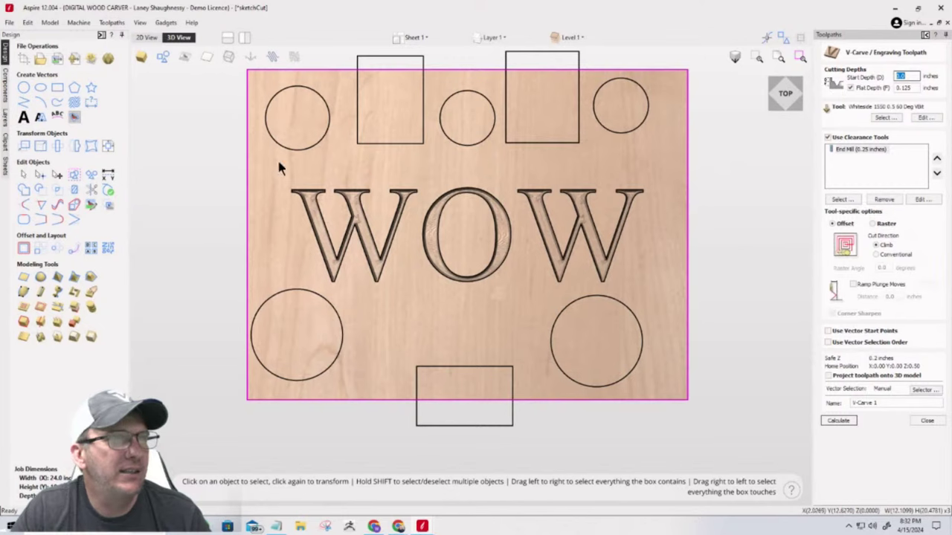
click(151, 38)
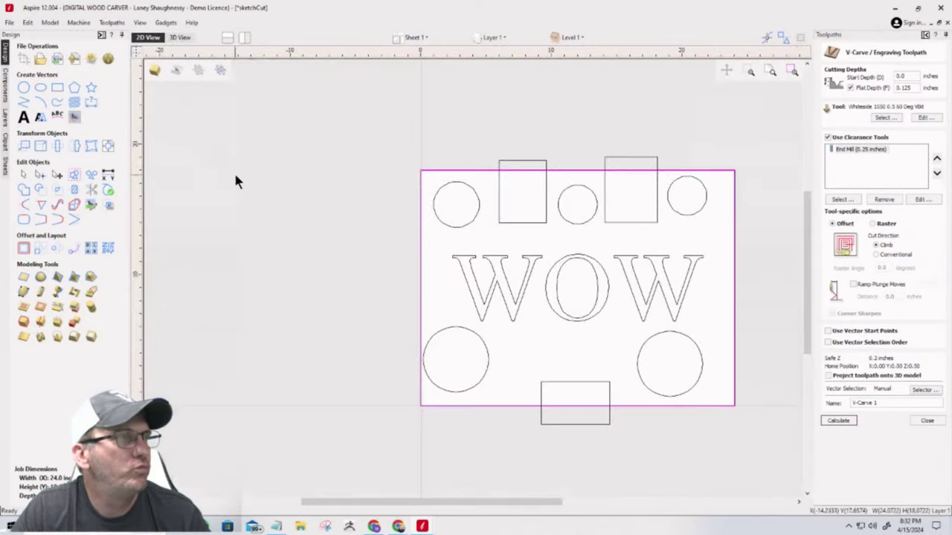
drag(407, 180, 769, 402)
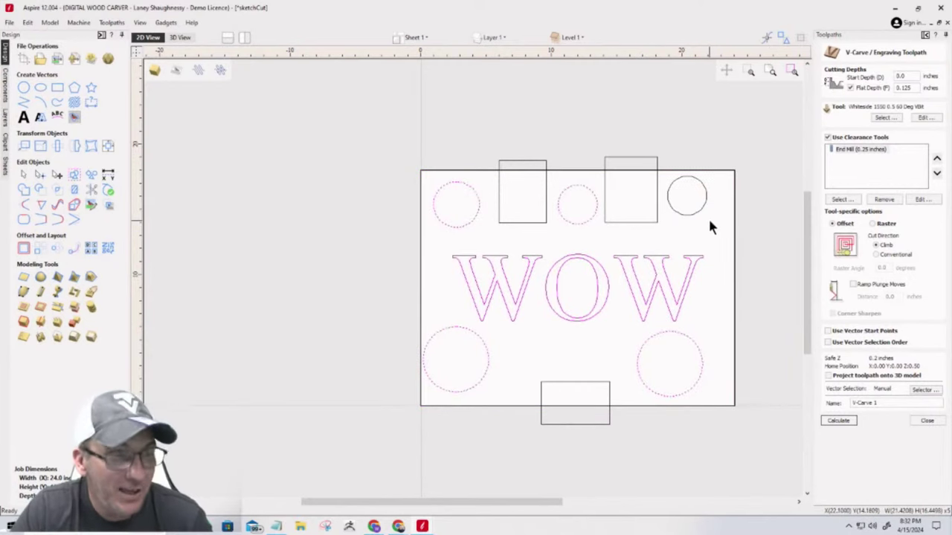
shift+click(687, 214)
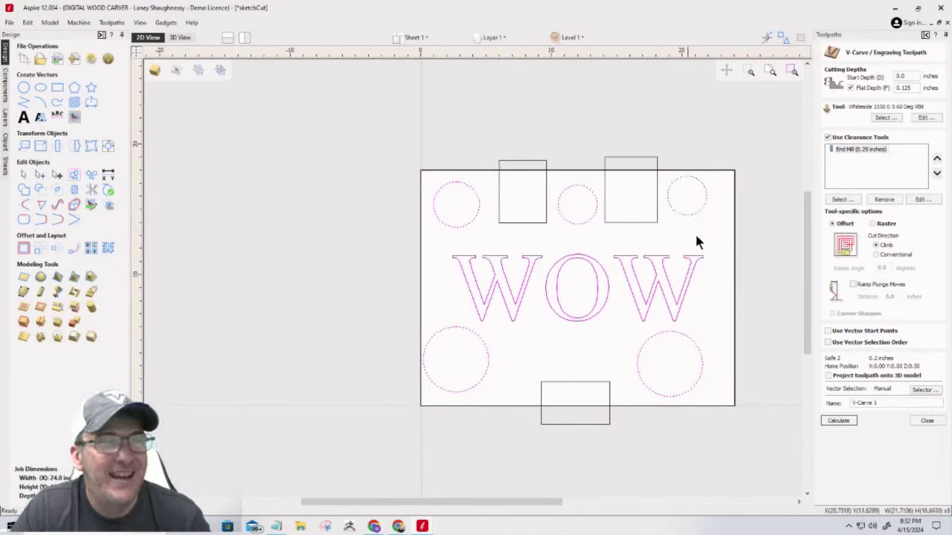
click(838, 420)
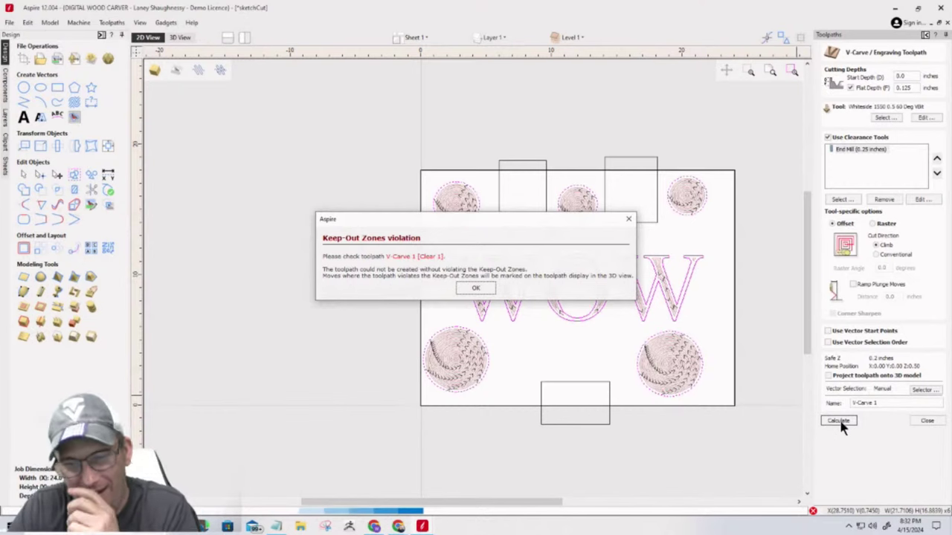
click(487, 287)
click(488, 288)
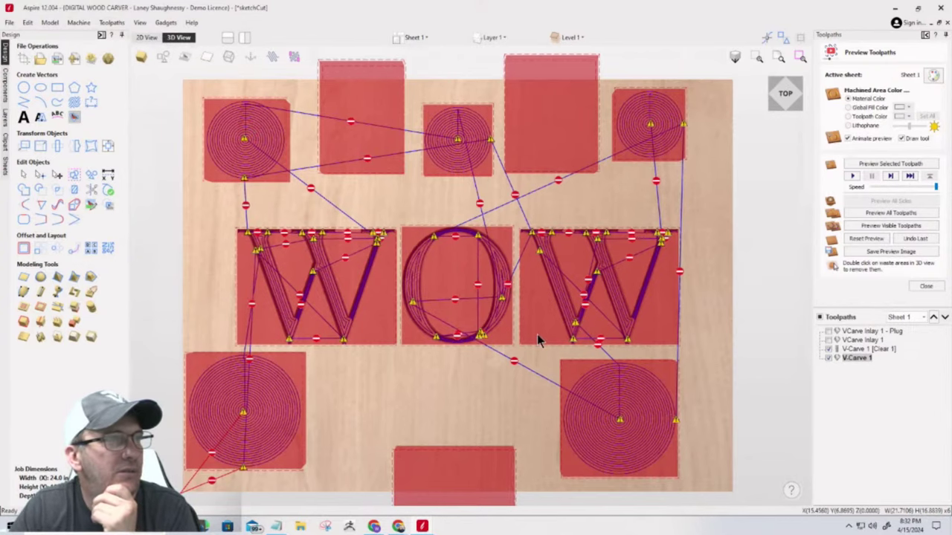
click(147, 37)
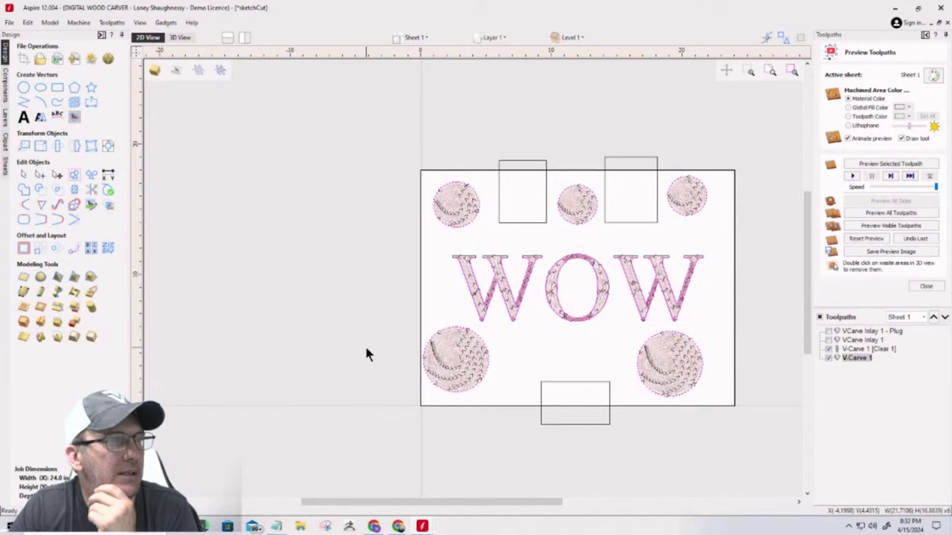
double_click(860, 352)
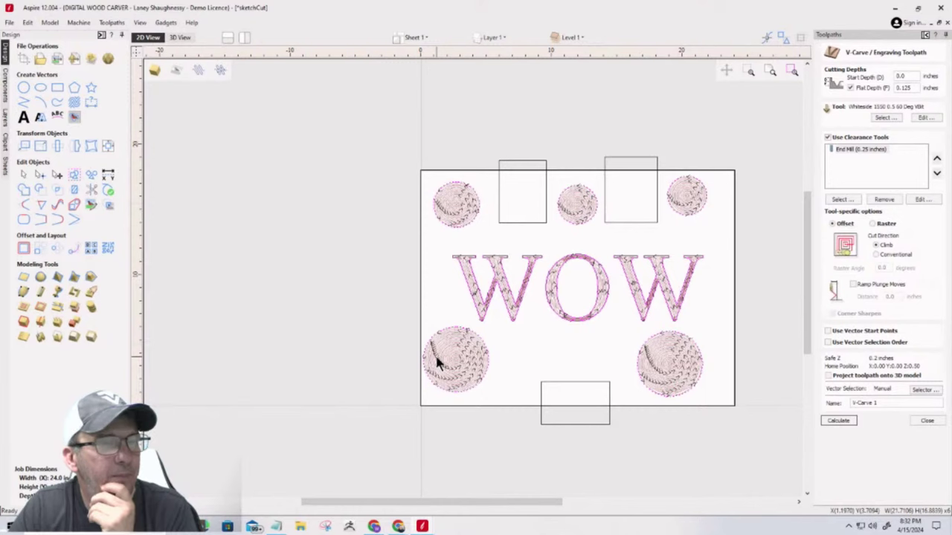
click(935, 422)
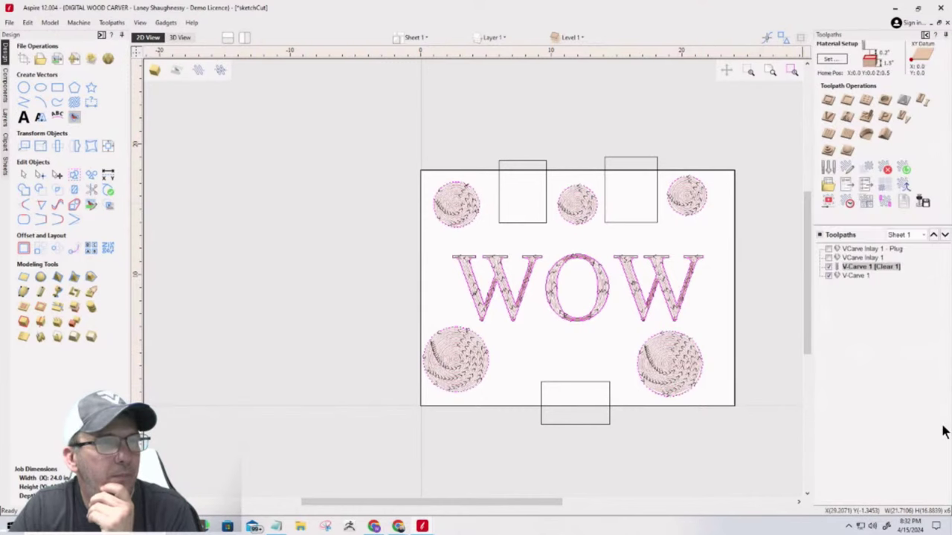
Step: Clear all keep-out zones and create new ones from only the three edge rectangles with 0.062 inches clearance
click(920, 201)
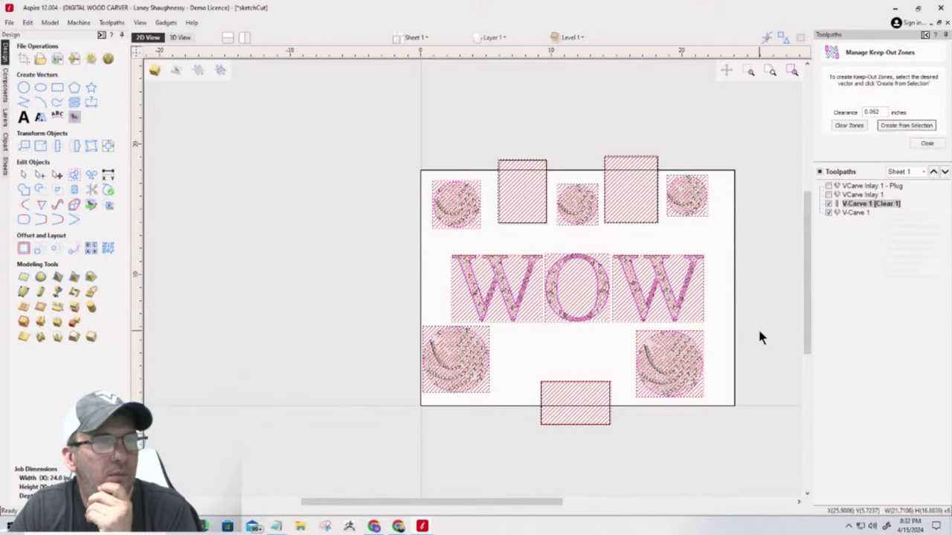
click(846, 125)
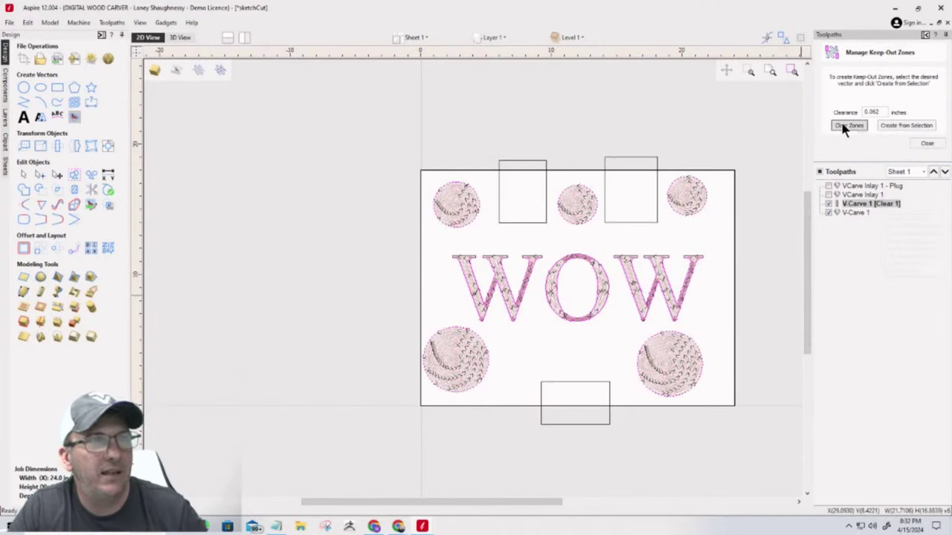
click(610, 158)
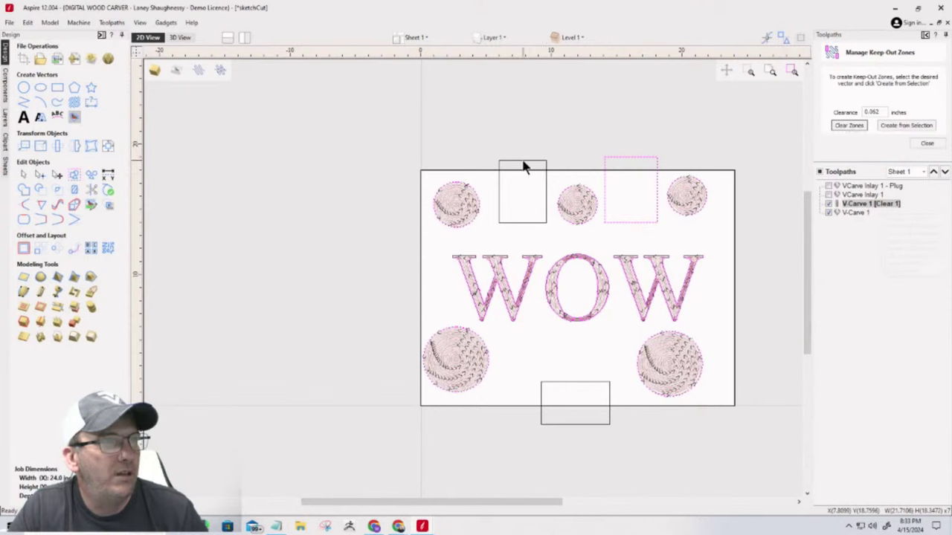
click(553, 251)
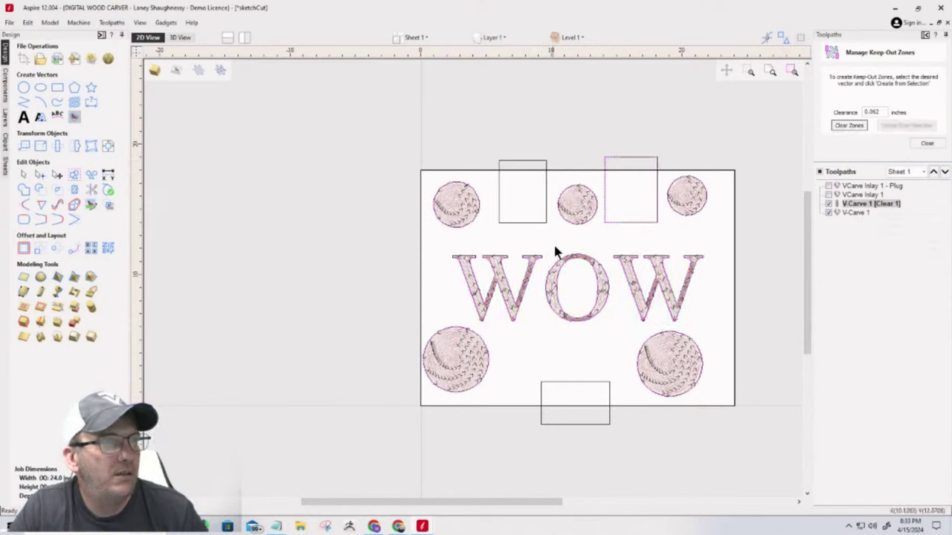
click(616, 158)
shift+click(522, 161)
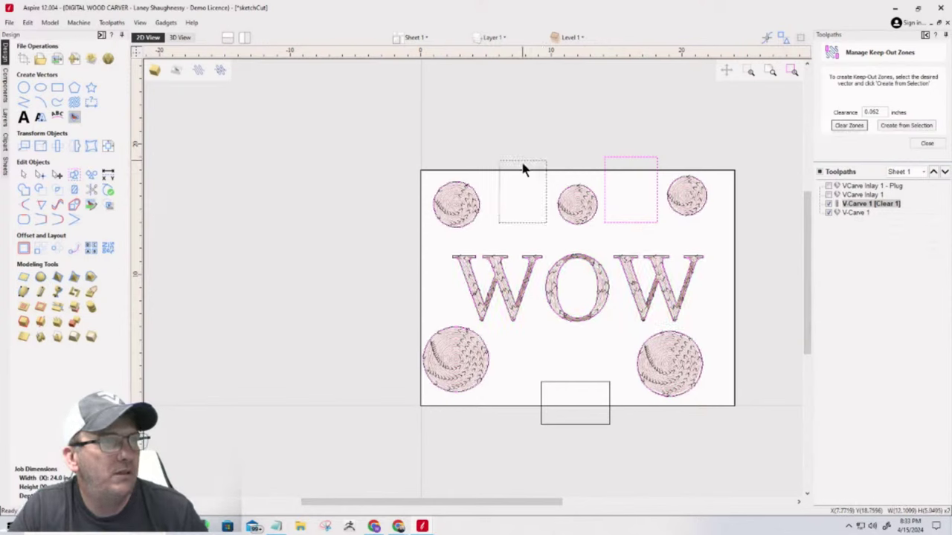
shift+click(568, 383)
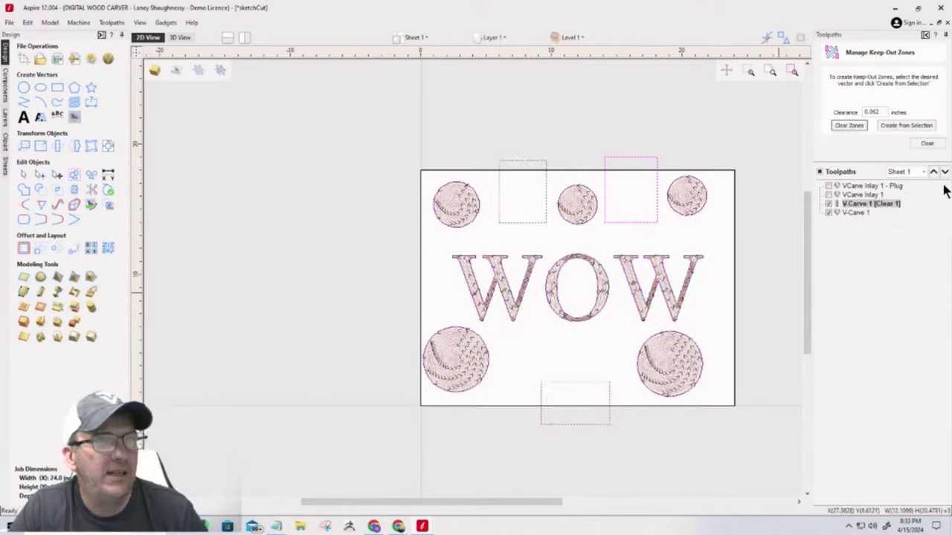
click(908, 126)
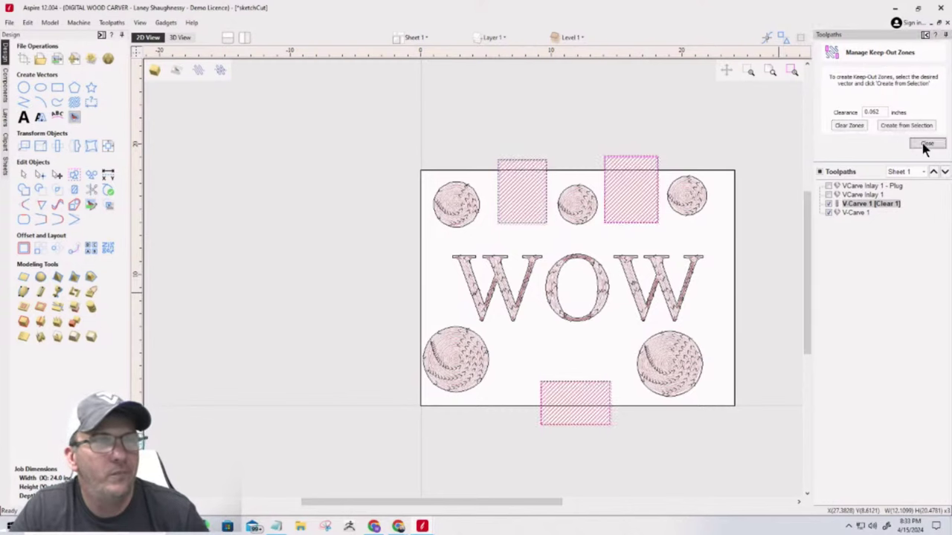
click(926, 143)
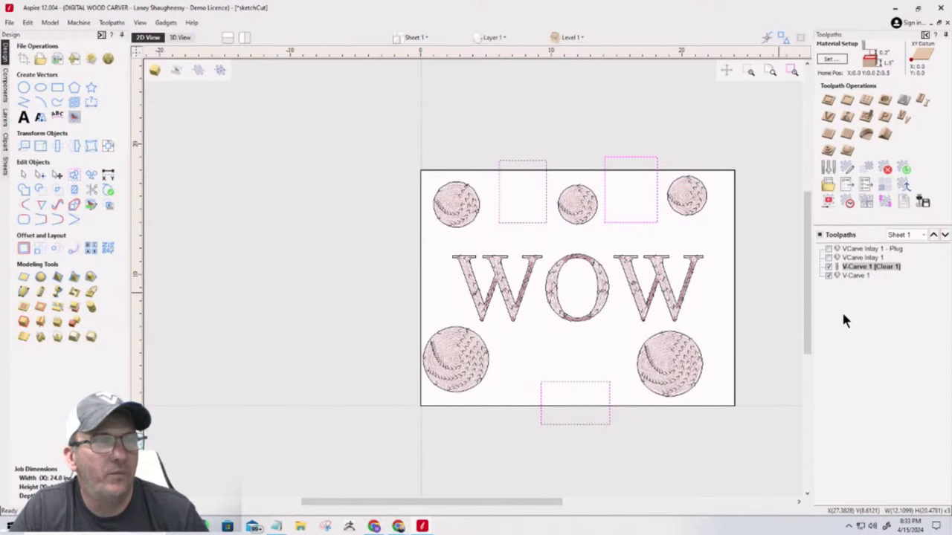
Step: Recalculate the V-Carve 1 [Clear 1] toolpath, acknowledge the notice and display the toolpaths in the 3D view
right_click(857, 267)
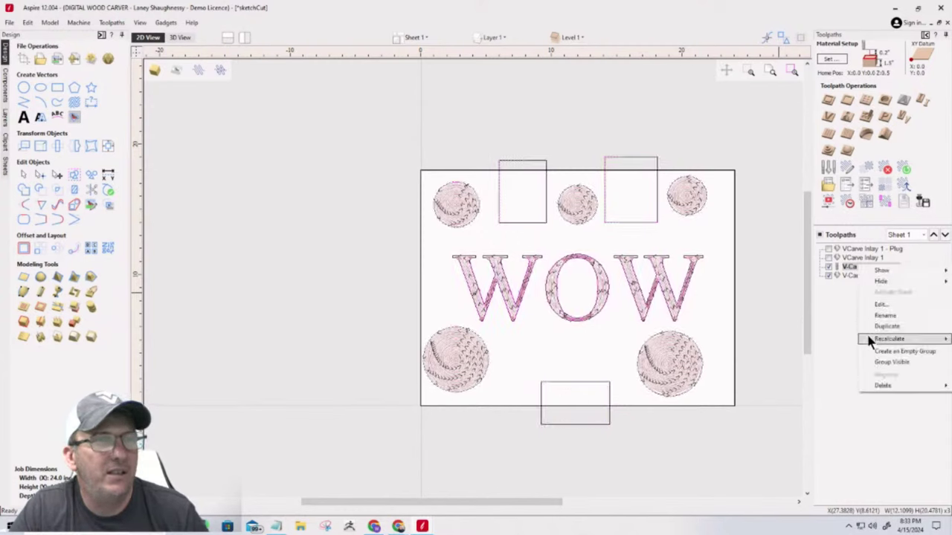
mouse_move(867, 338)
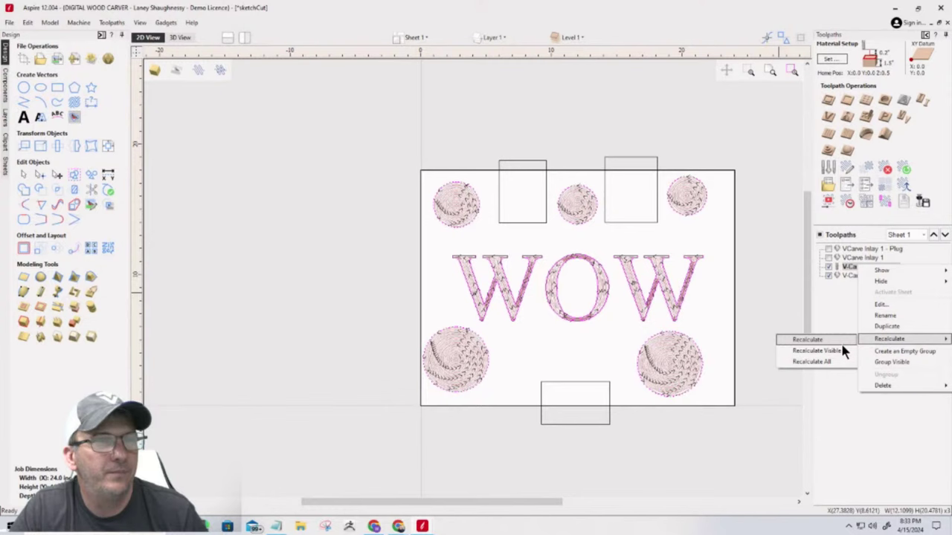
click(840, 350)
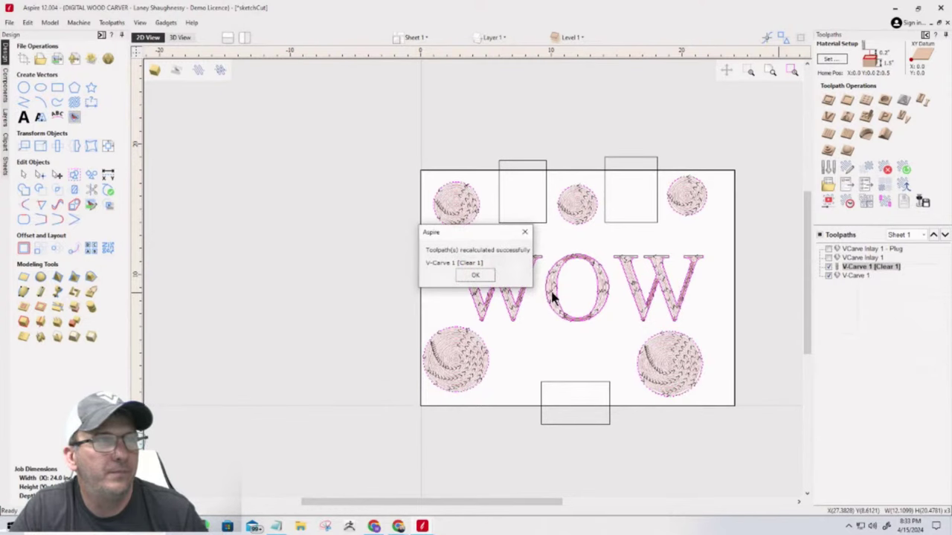
click(475, 275)
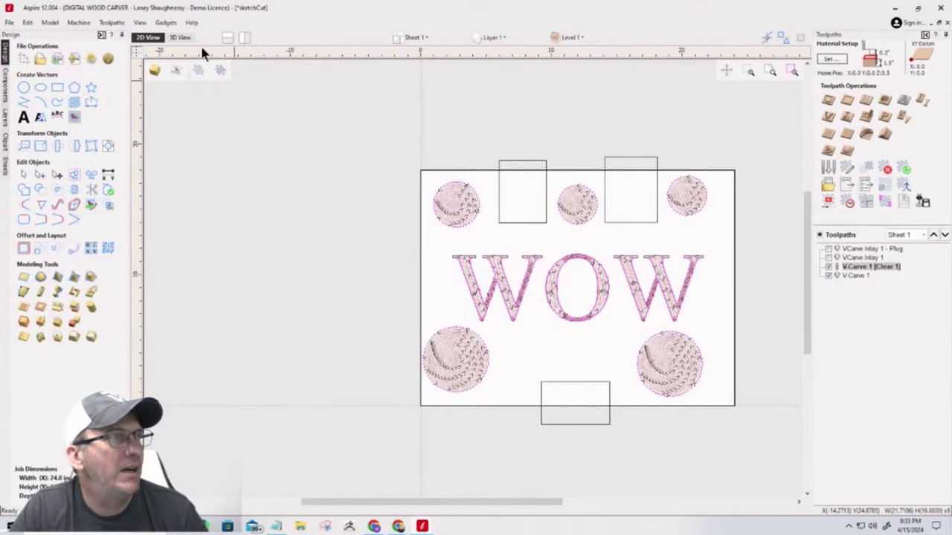
click(179, 37)
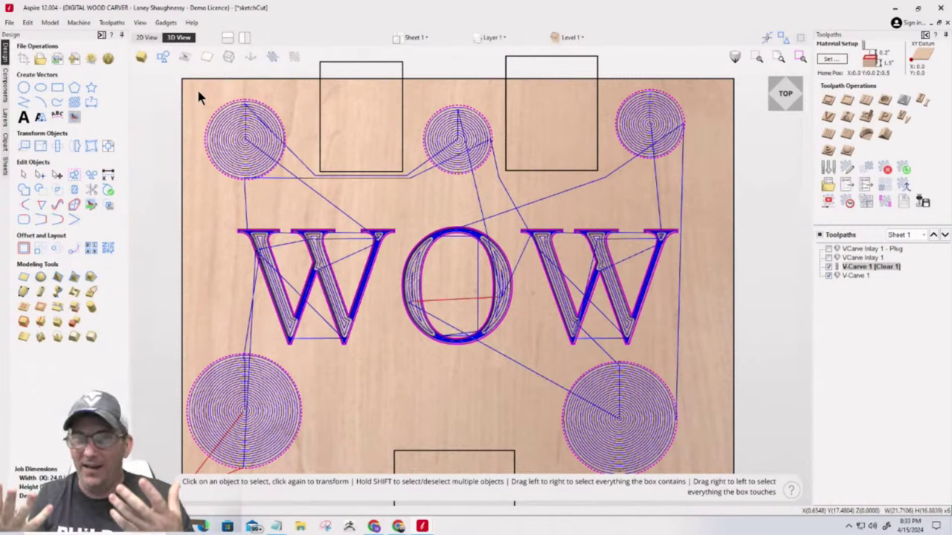
Step: Clear all keep-out zones and examine how the toolpath moves cross the rectangles on the board's upper edge
click(886, 201)
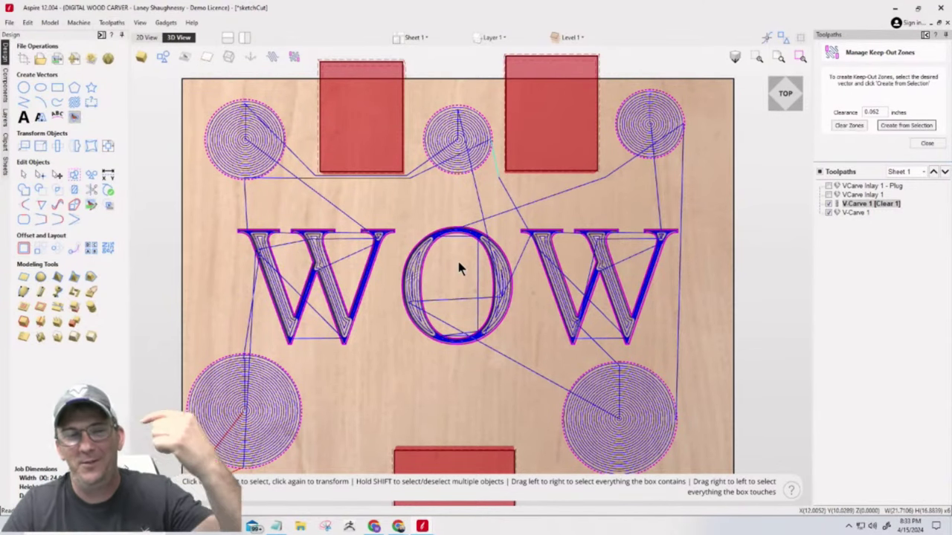
click(927, 145)
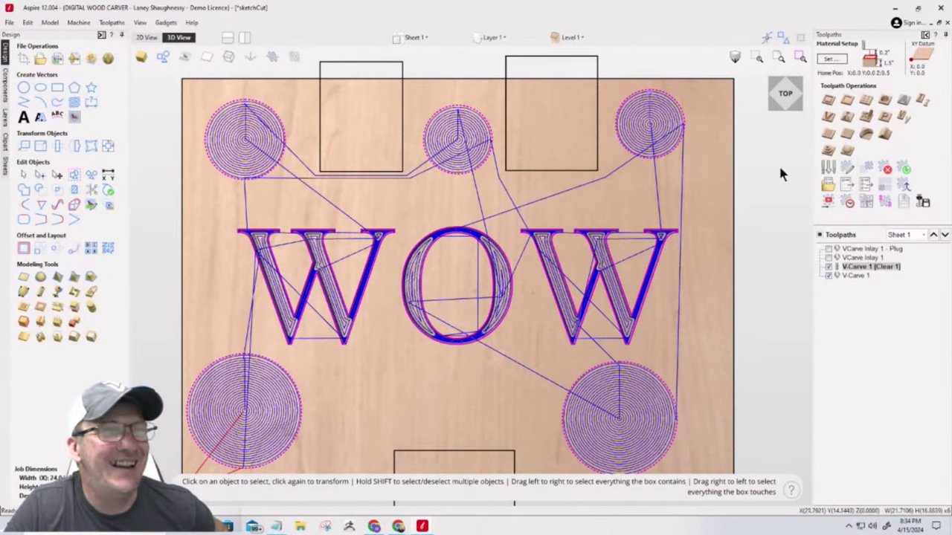
click(884, 202)
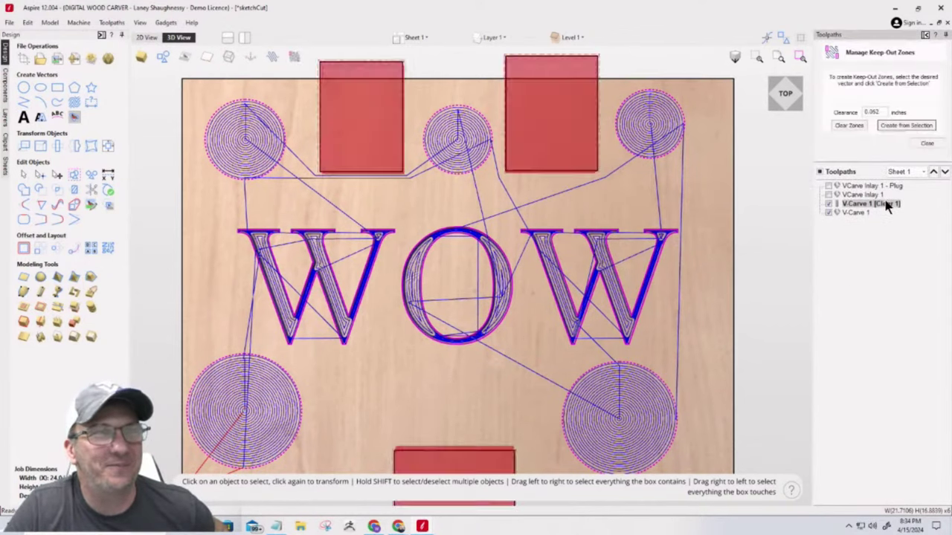
click(850, 126)
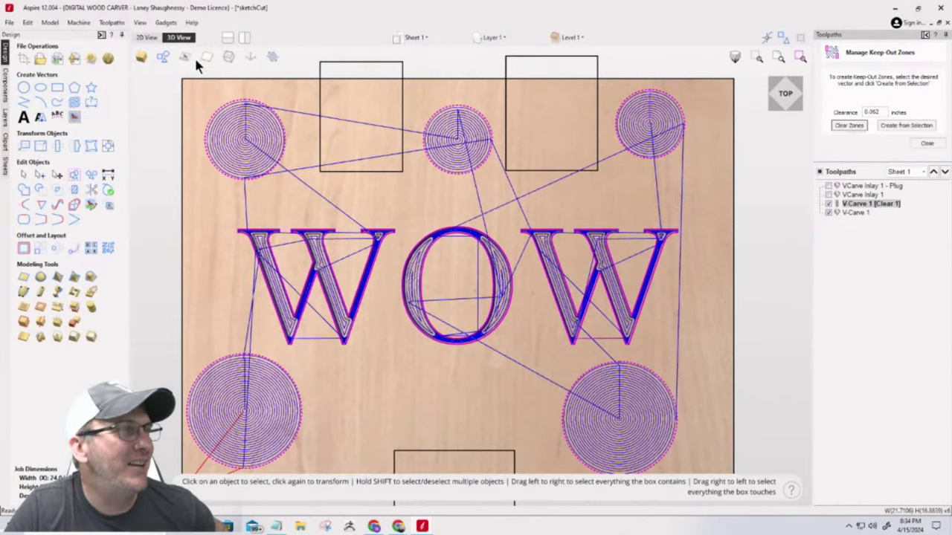
scroll(330, 114, up, 3)
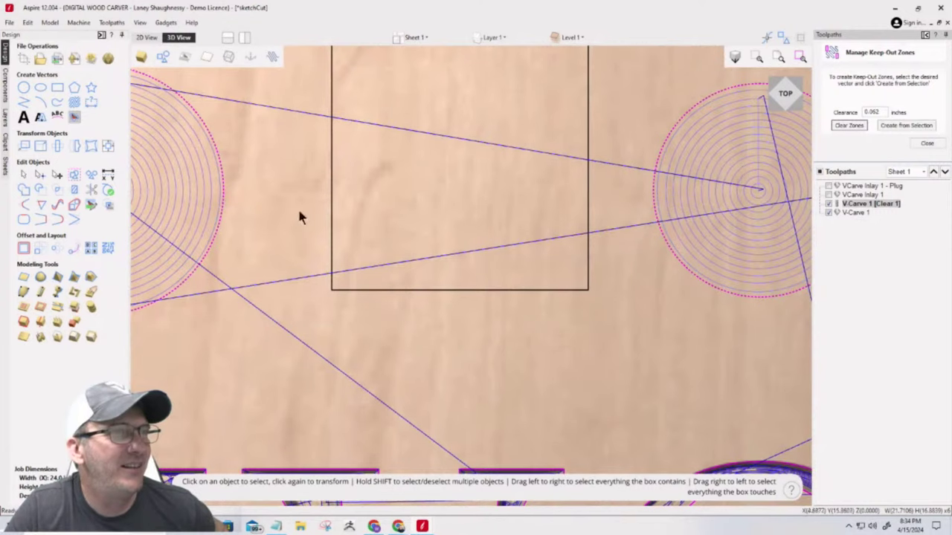
scroll(322, 340, down, 5)
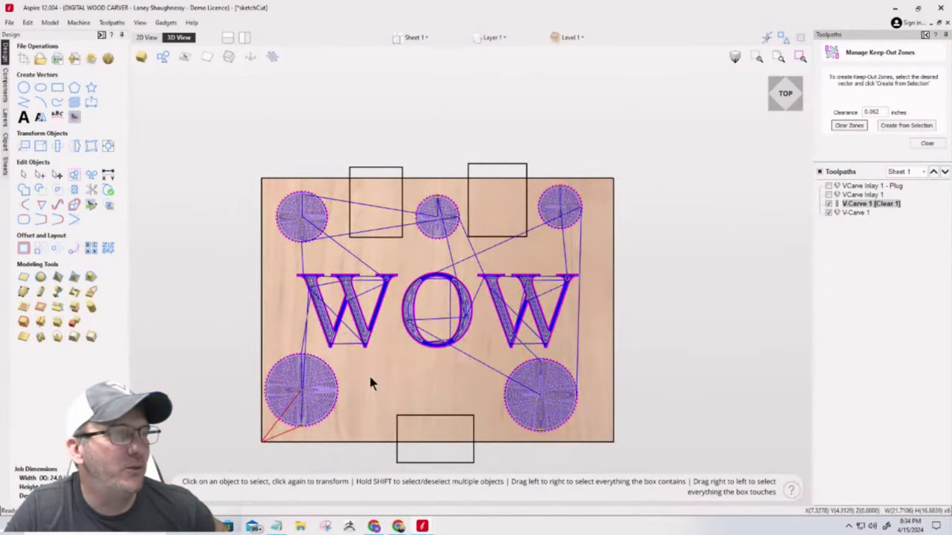
scroll(369, 378, up, 2)
scroll(370, 377, down, 2)
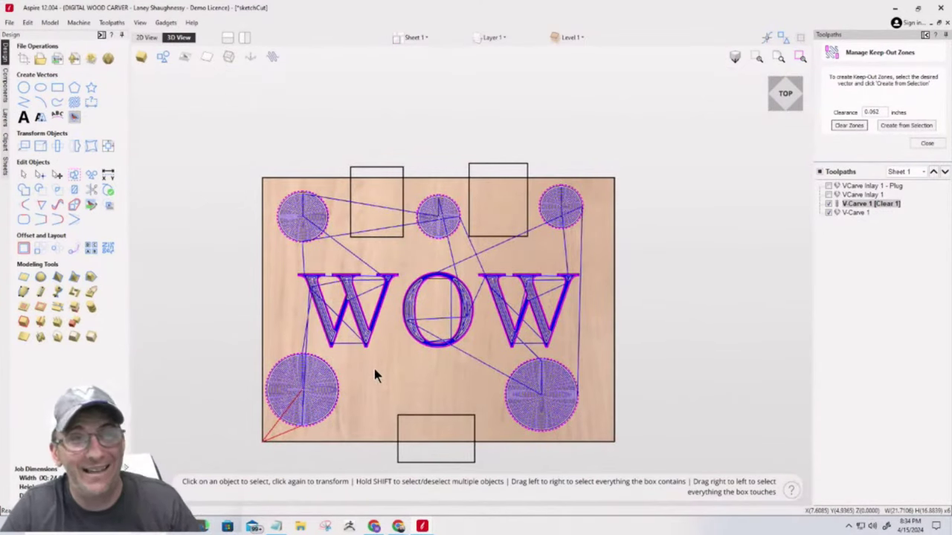
Step: Create keep-out zones with 0.062 inches clearance from the three rectangles overlapping the board's edges
click(398, 169)
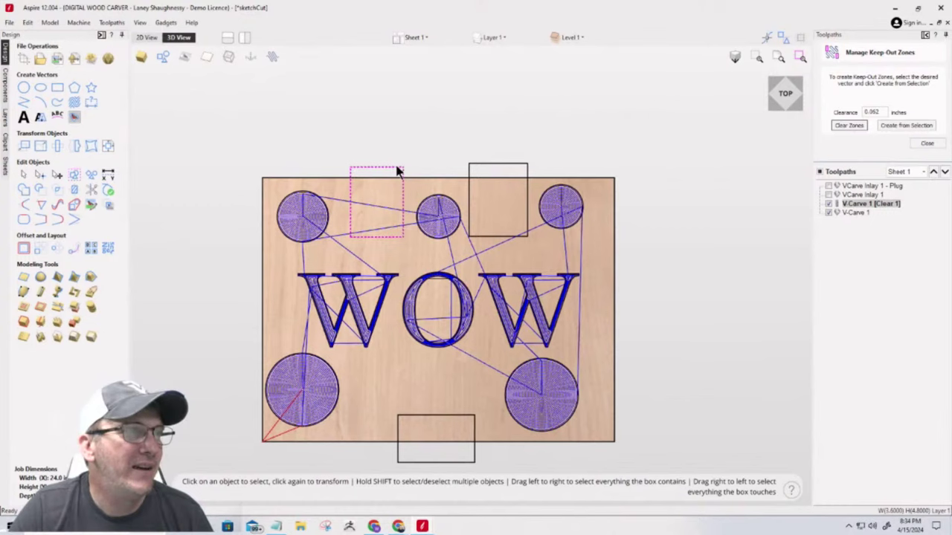
shift+click(482, 164)
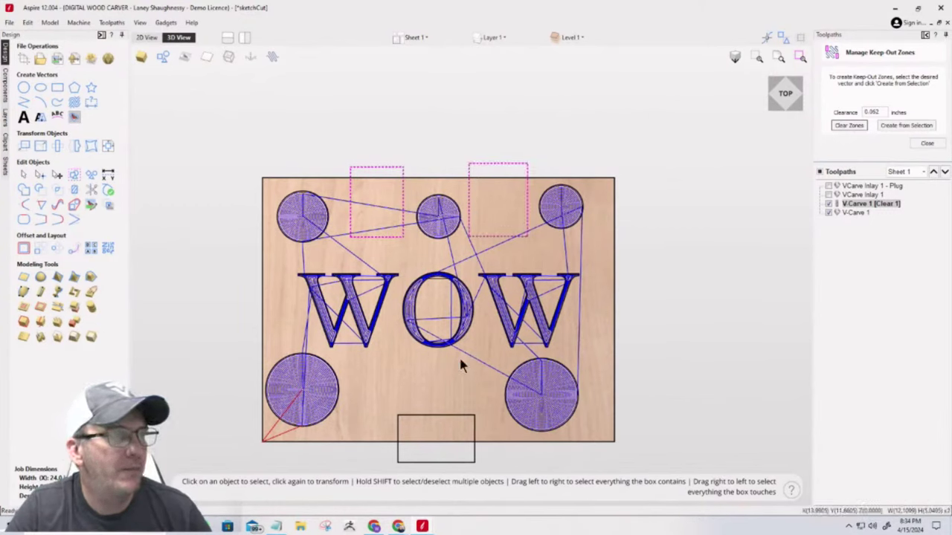
shift+click(447, 416)
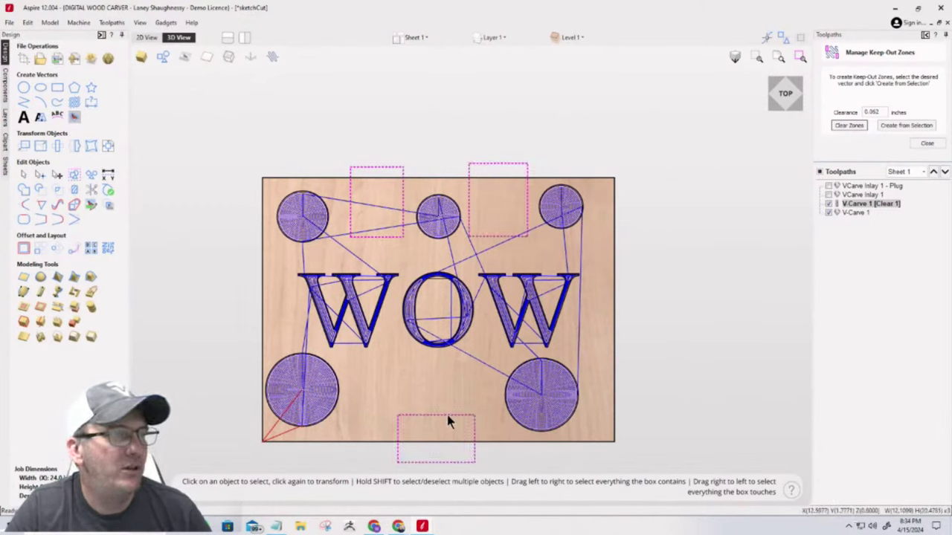
click(900, 126)
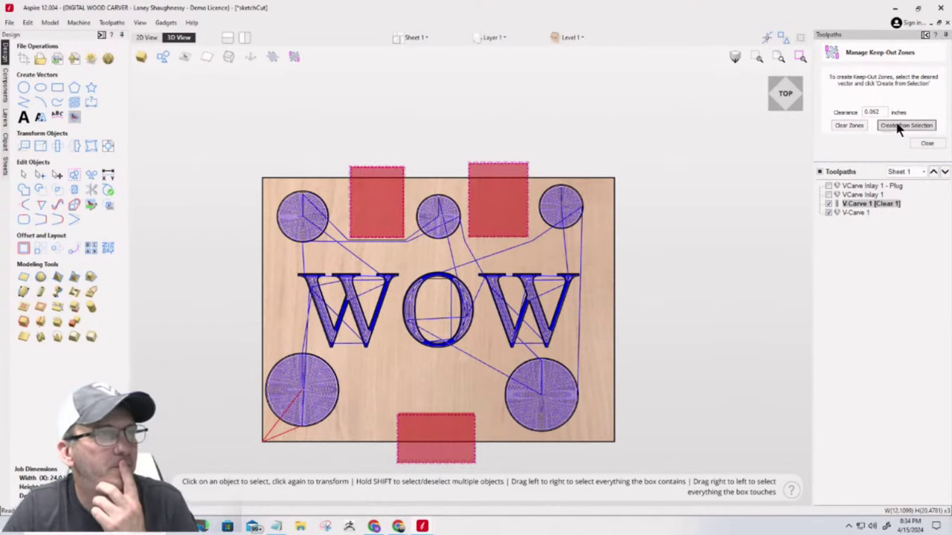
Step: Hide both V-Carve 1 toolpaths in the 3D view and leave keep-out zone management
scroll(409, 223, up, 3)
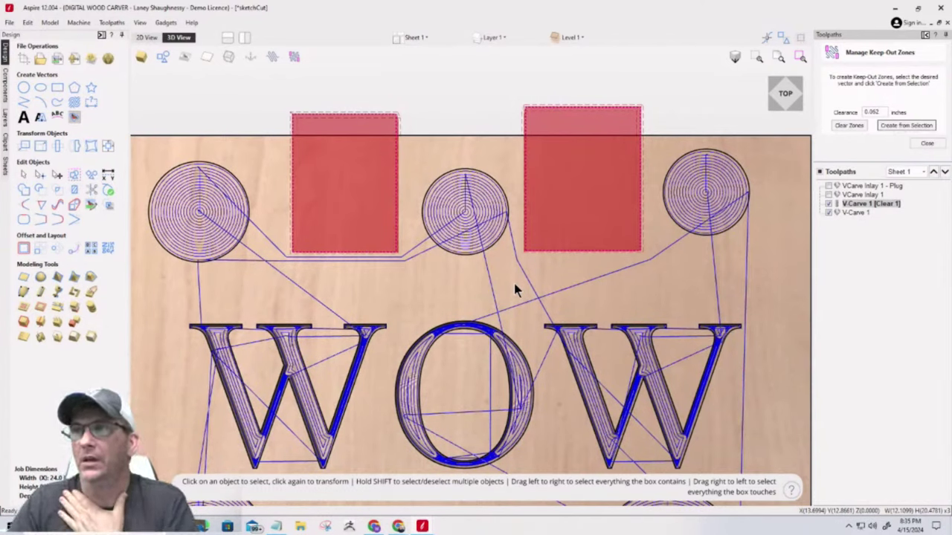
click(828, 204)
click(828, 213)
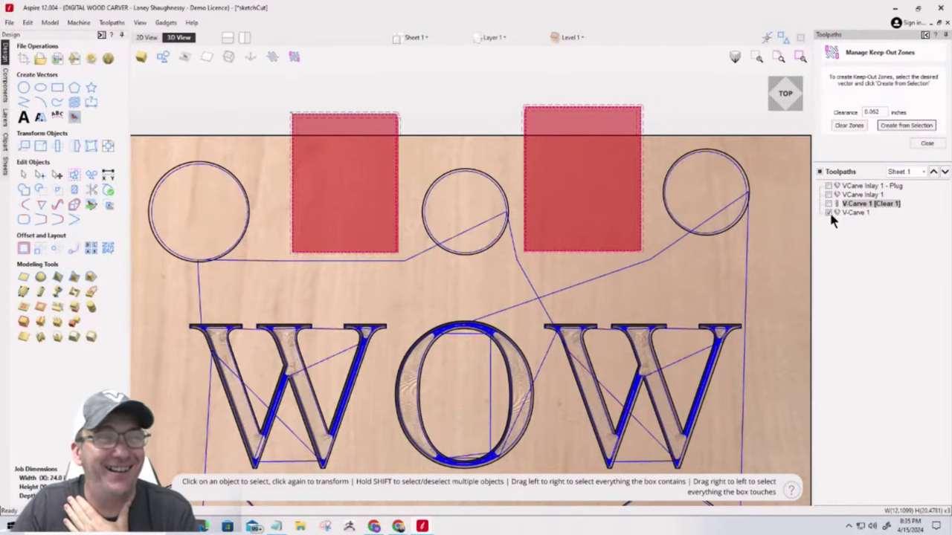
click(828, 213)
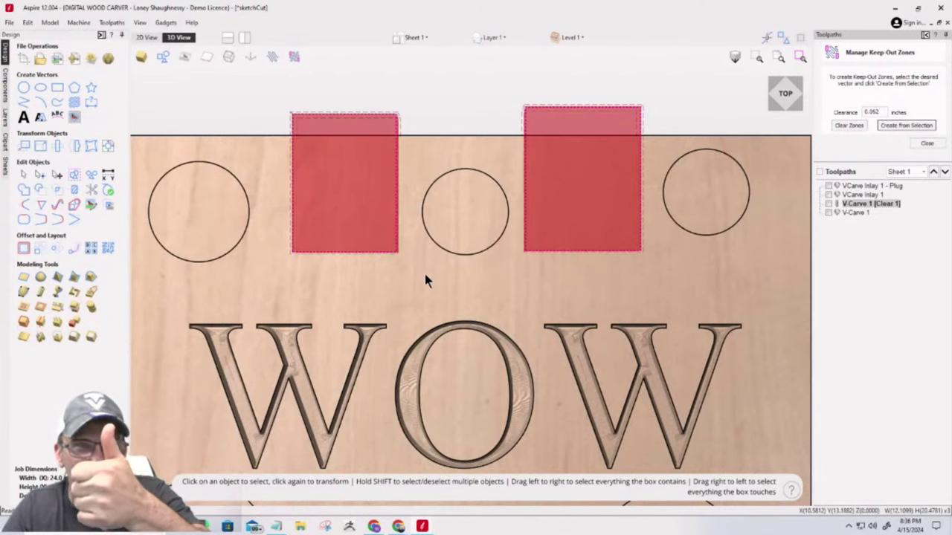
click(927, 143)
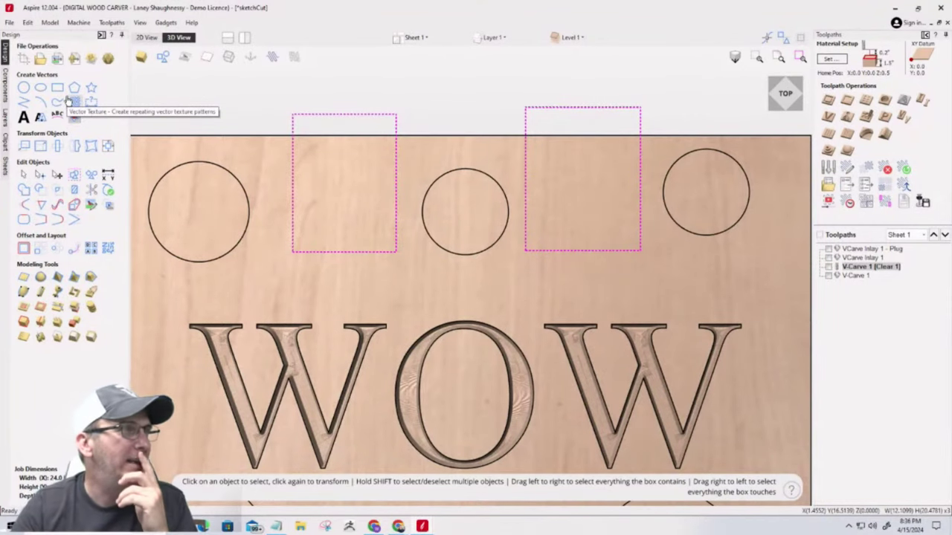
Step: Show both V-Carve 1 toolpaths and compare the board in orthographic and perspective camera projection
scroll(368, 153, down, 3)
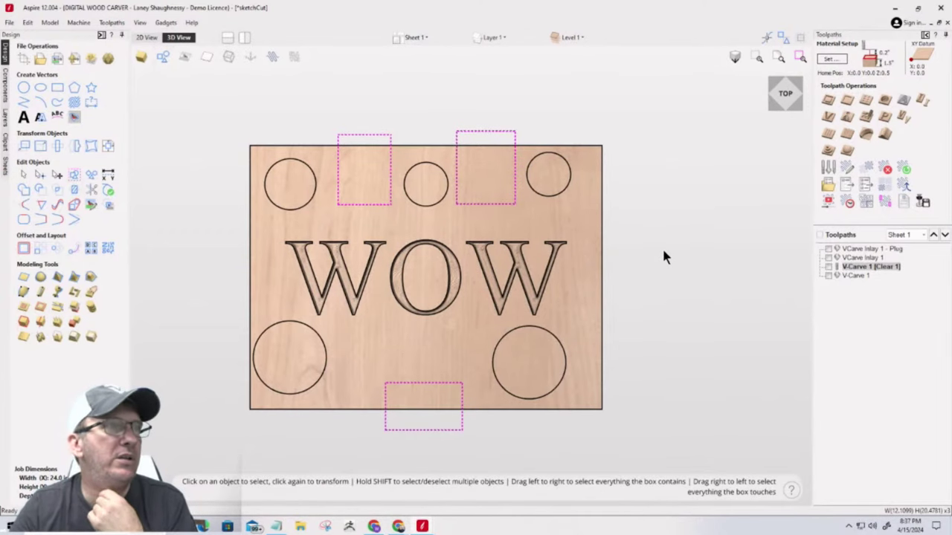
click(736, 59)
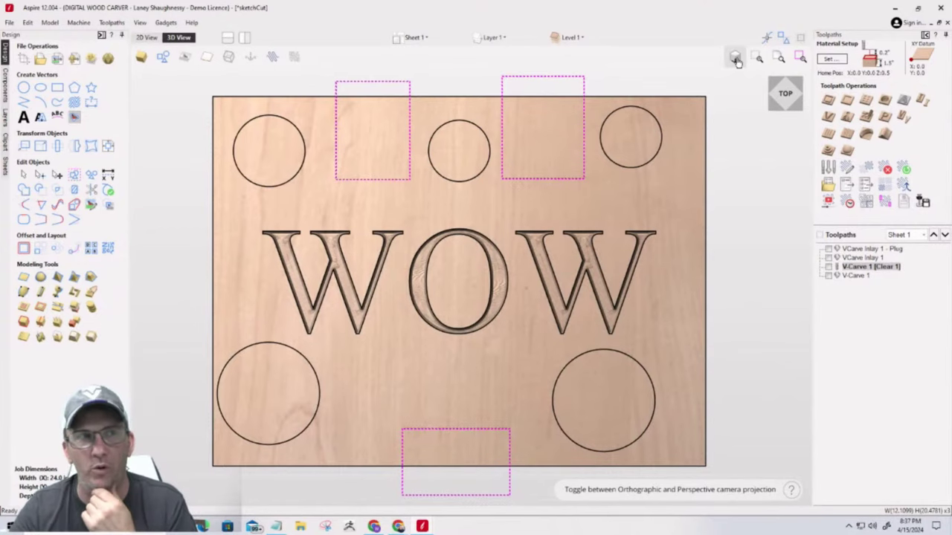
click(828, 267)
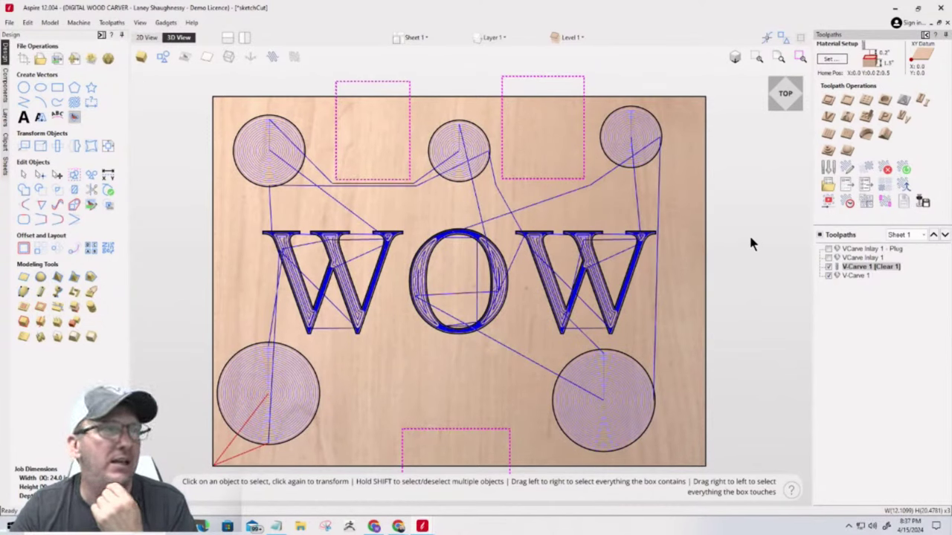
click(735, 60)
click(735, 59)
click(735, 59)
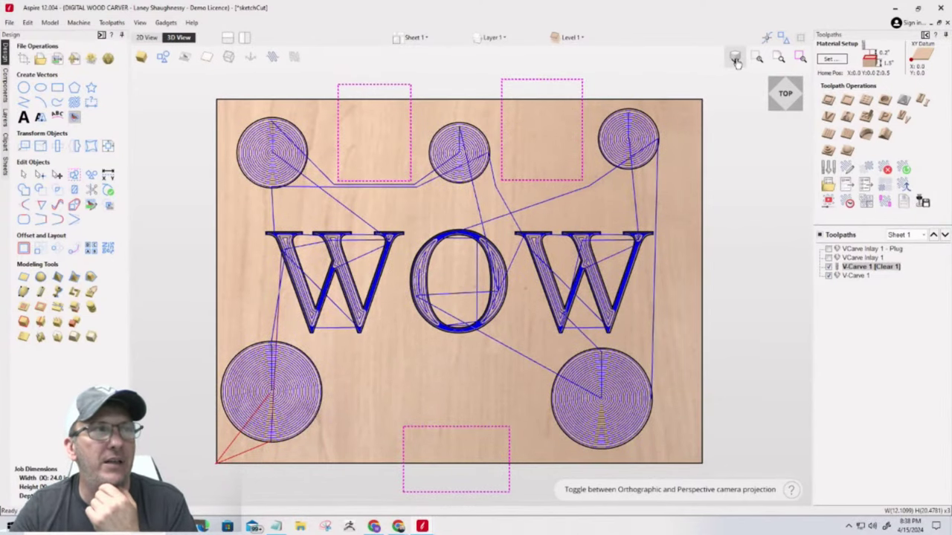
click(736, 59)
click(735, 60)
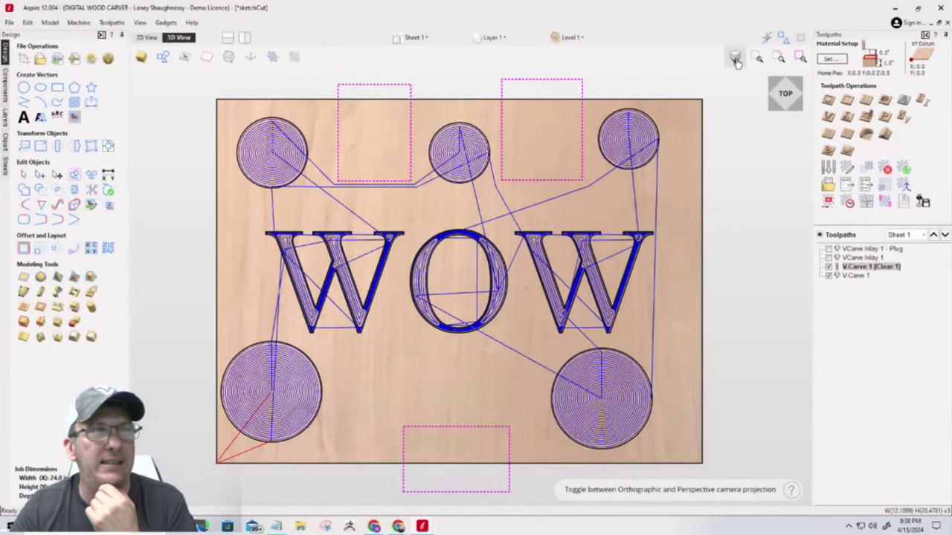
click(735, 60)
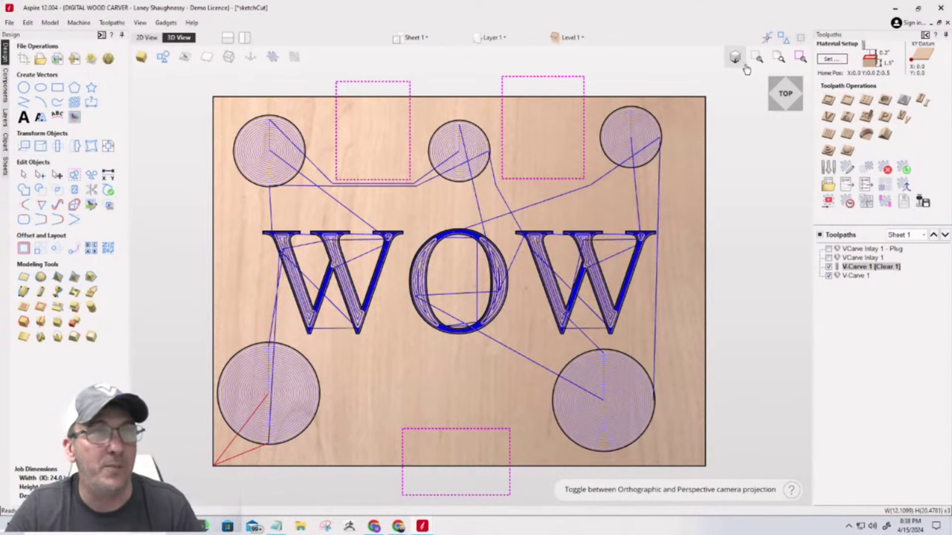
click(738, 63)
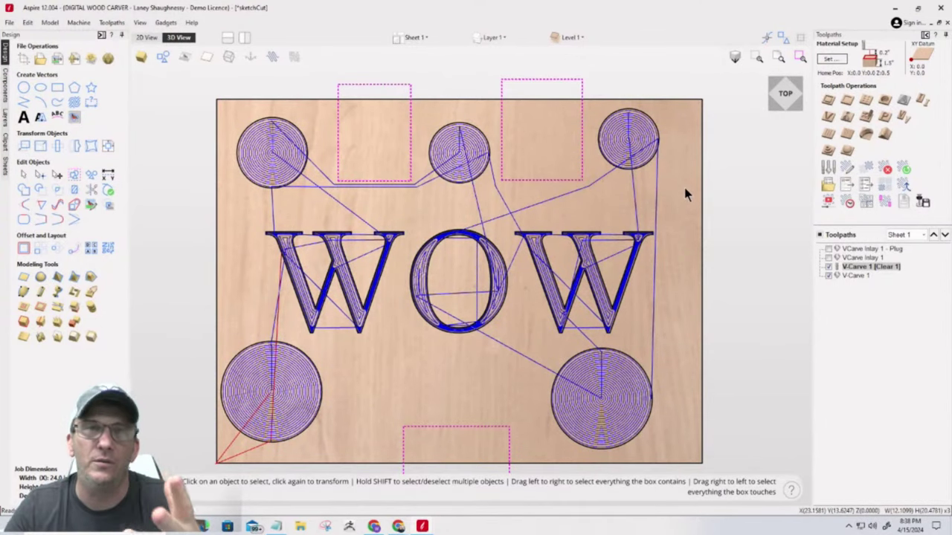
click(735, 57)
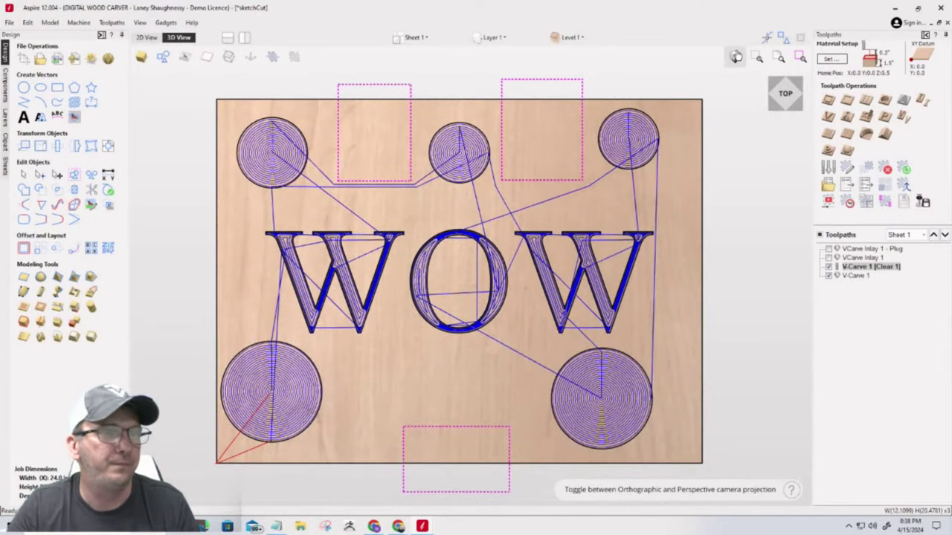
Step: Hide both V-Carve 1 toolpaths and inspect the carved WOW lettering from a tilted view, returning to the top view
click(828, 266)
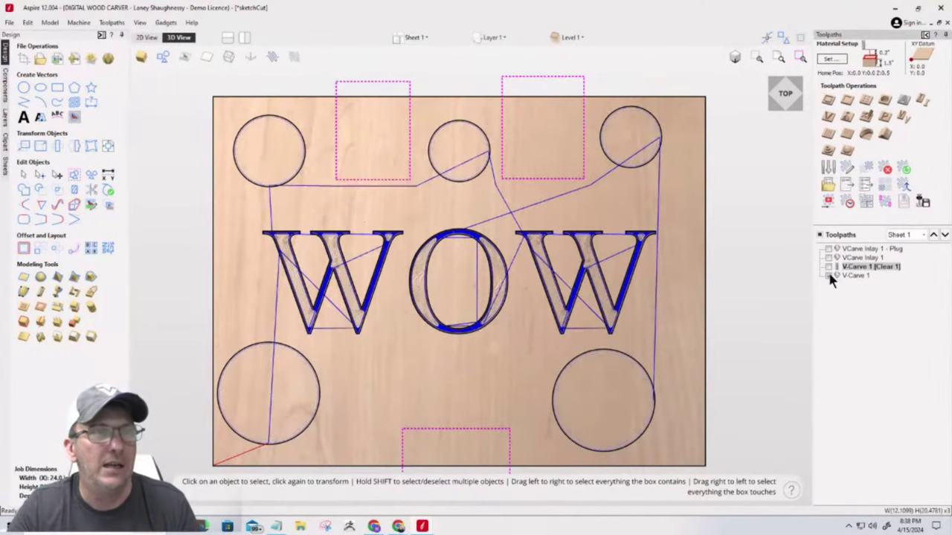
click(828, 275)
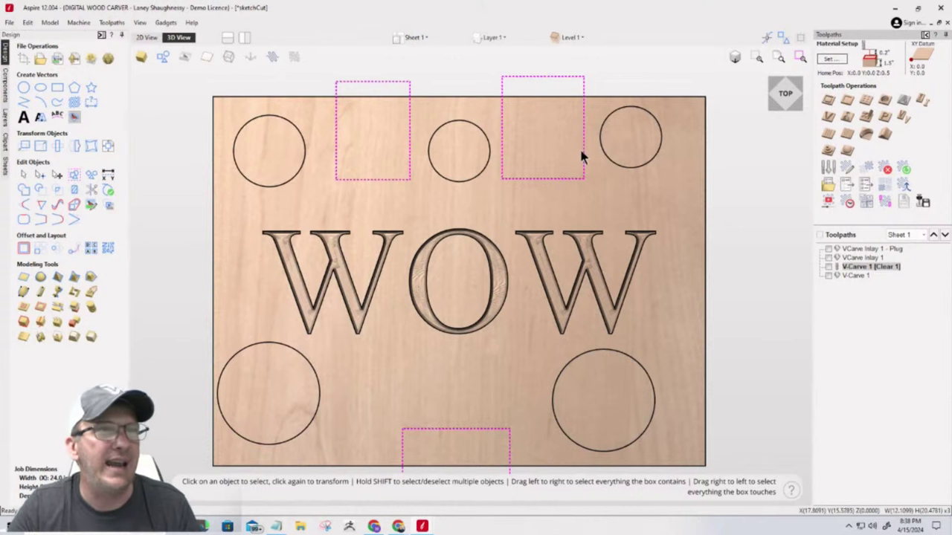
scroll(499, 284, up, 4)
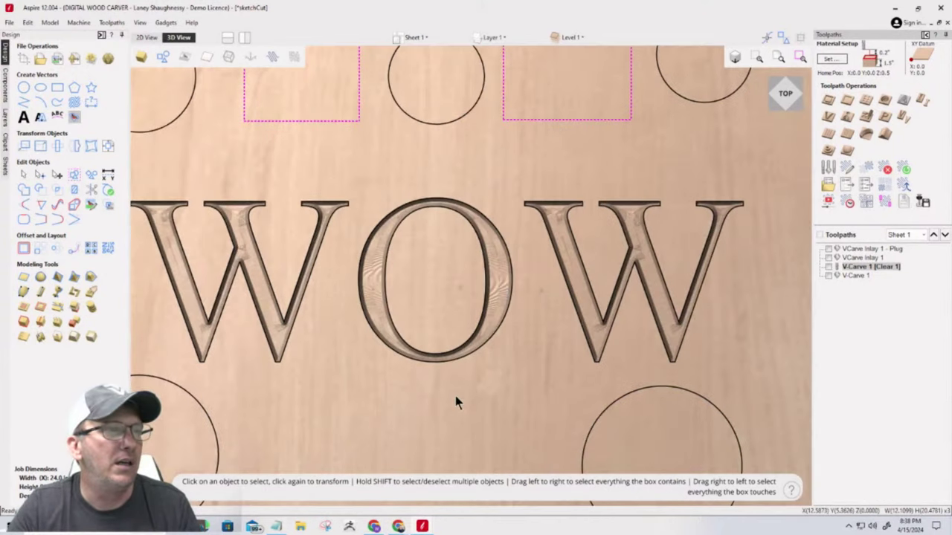
click(449, 353)
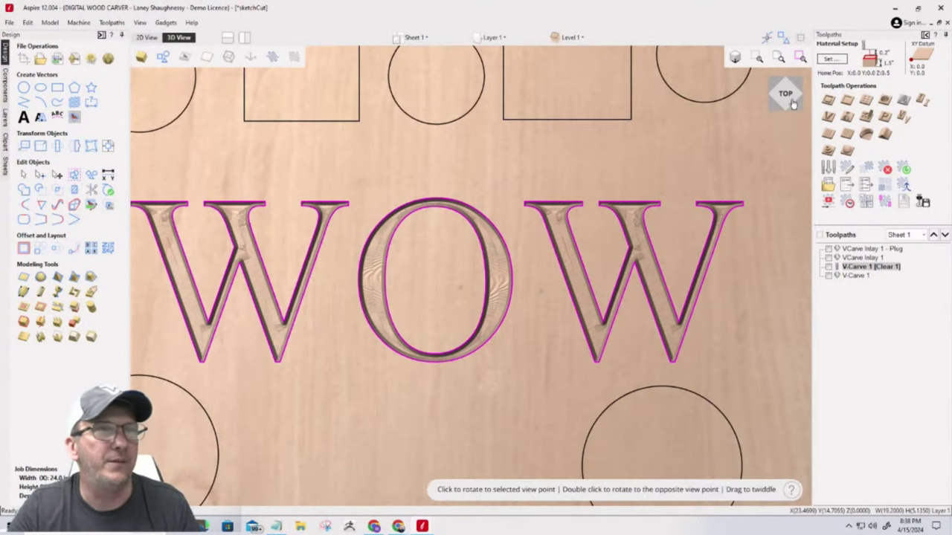
drag(792, 104, 784, 90)
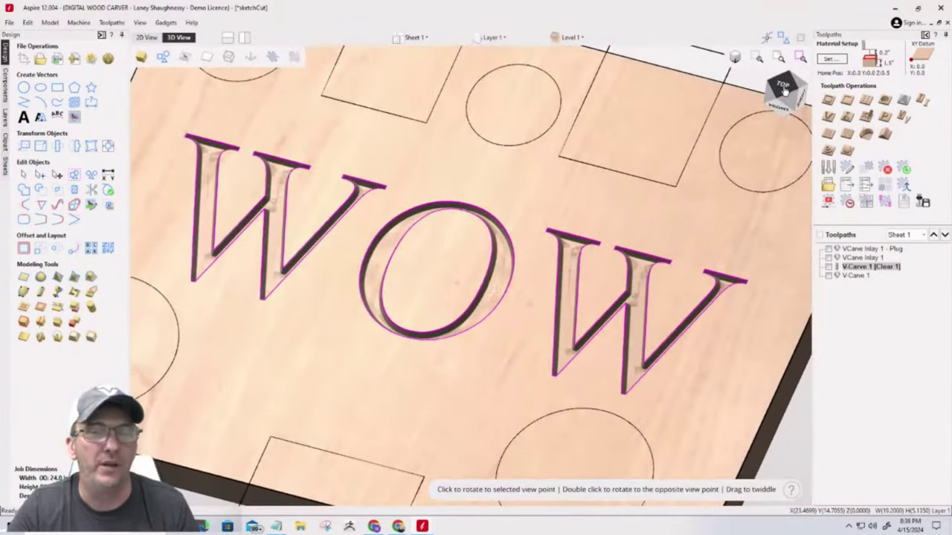
click(358, 415)
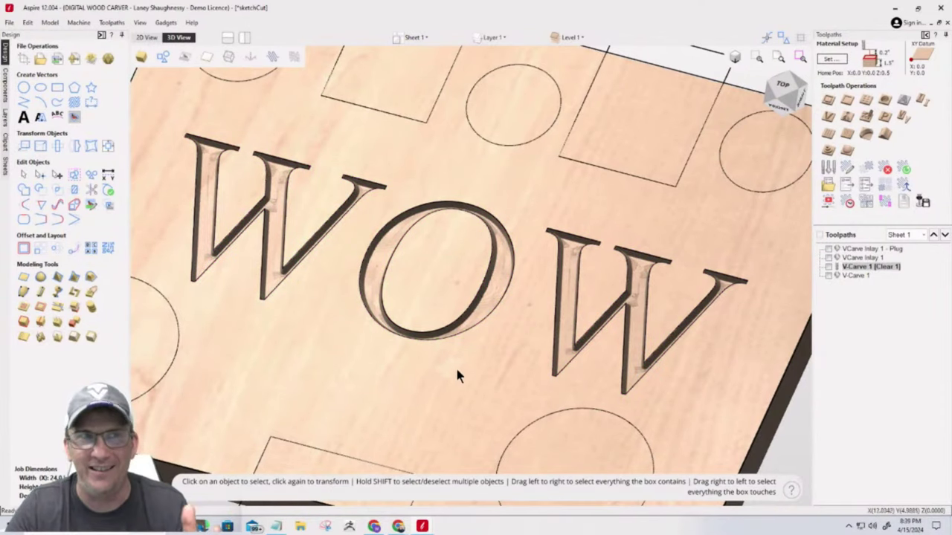
drag(781, 97, 802, 93)
click(795, 88)
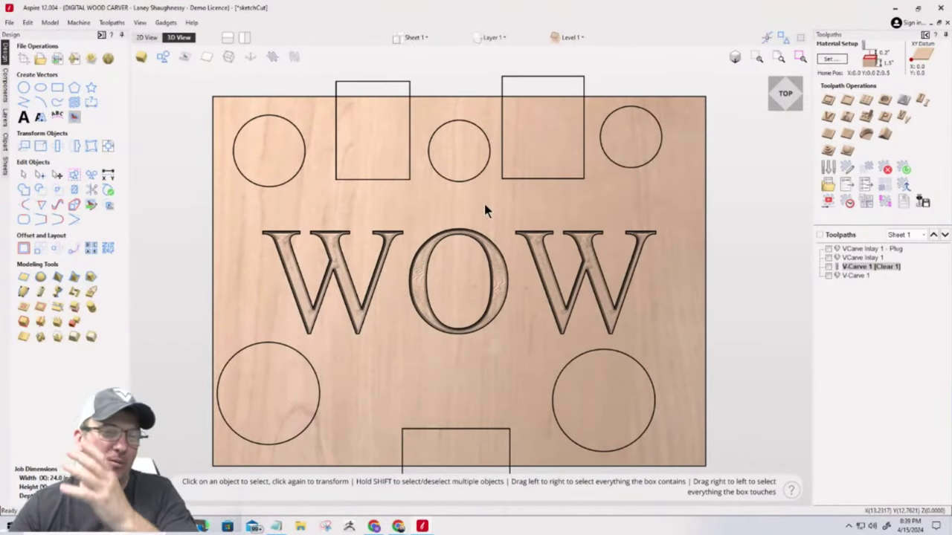
Step: Examine the WOW board from tilted, front-right and bottom viewpoints in 3D, returning to the top view
click(779, 104)
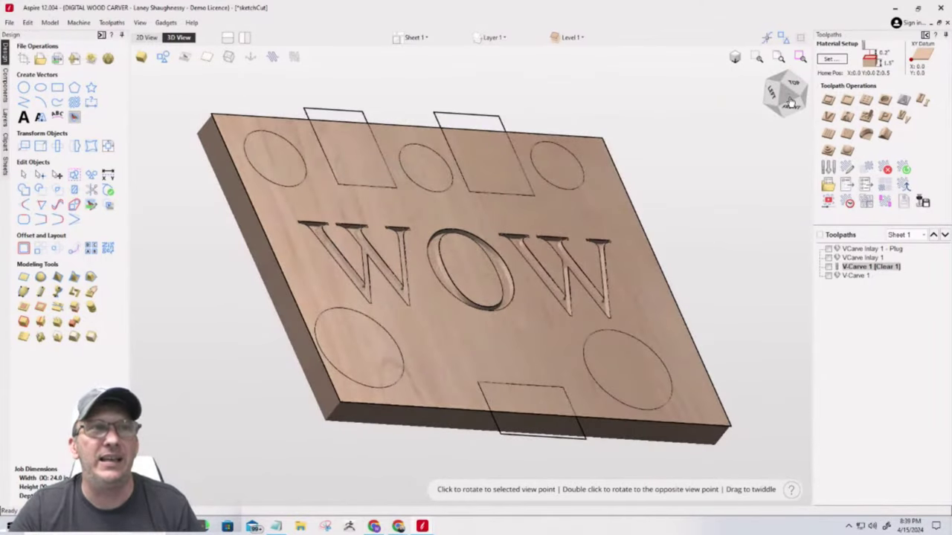
click(787, 104)
click(788, 105)
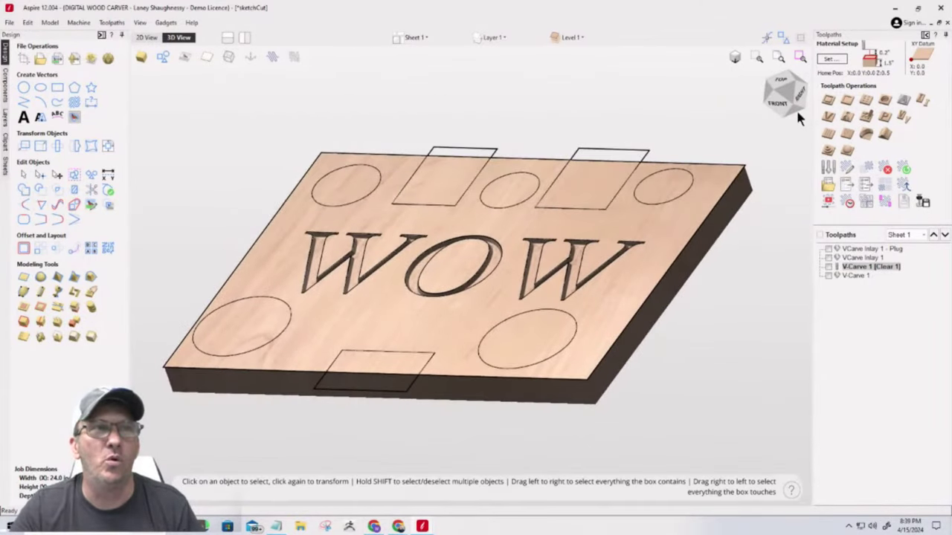
click(795, 88)
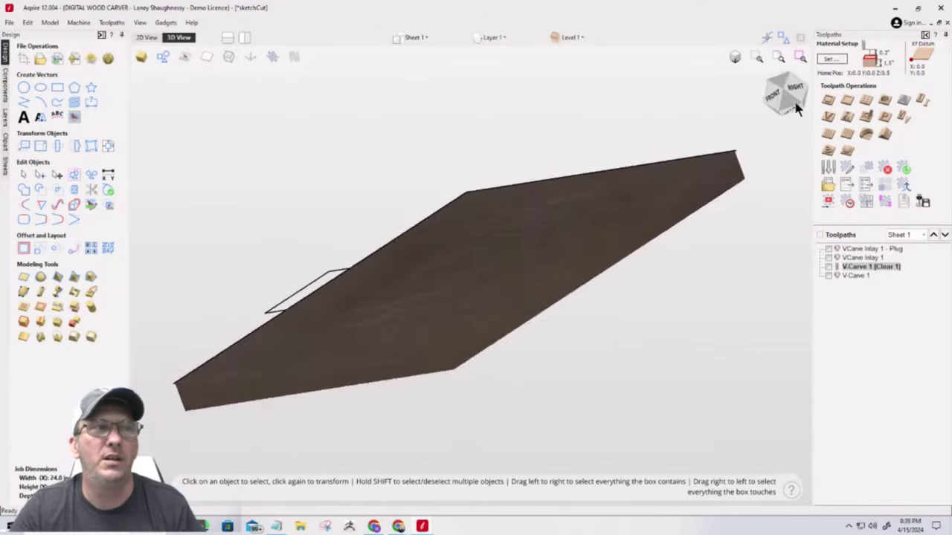
double_click(794, 88)
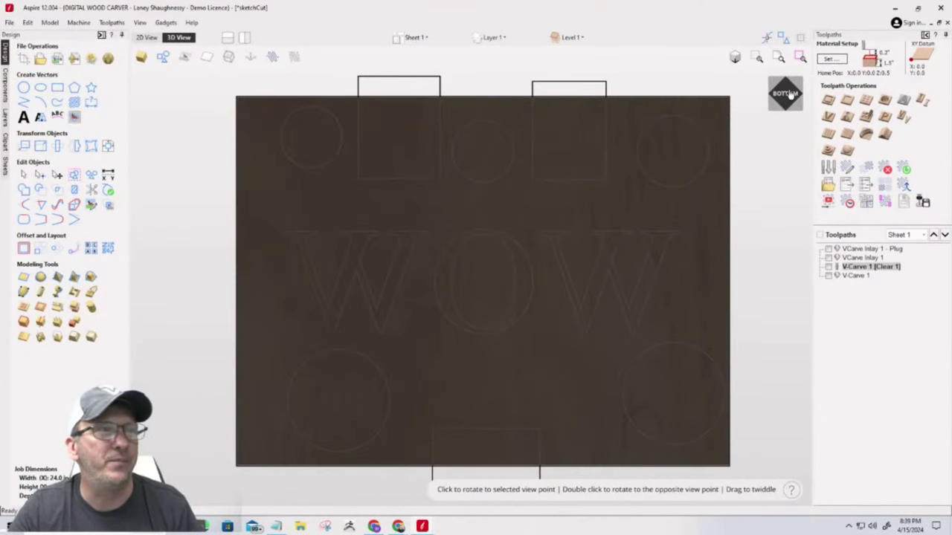
double_click(790, 94)
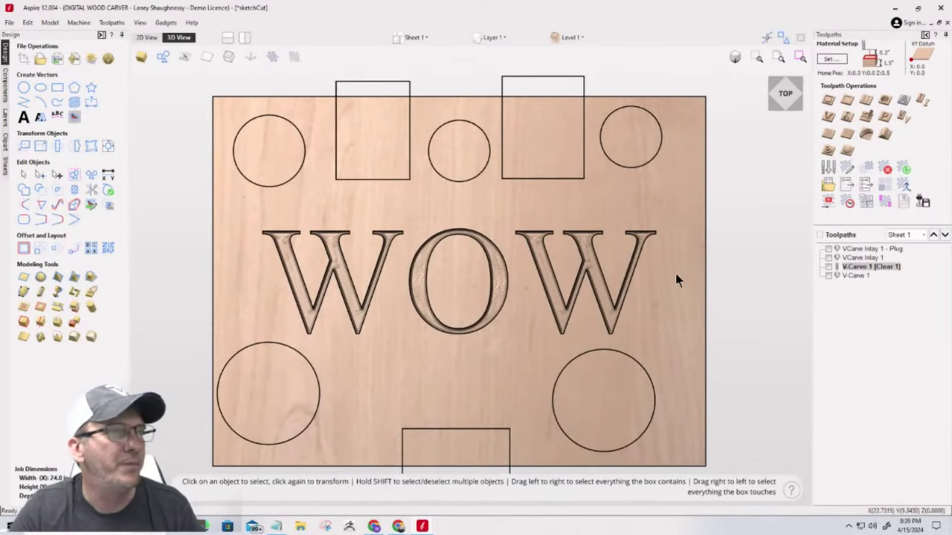
Step: Compare the board from the top in orthographic and perspective camera projection, ending in perspective
scroll(637, 300, up, 1)
scroll(637, 301, up, 2)
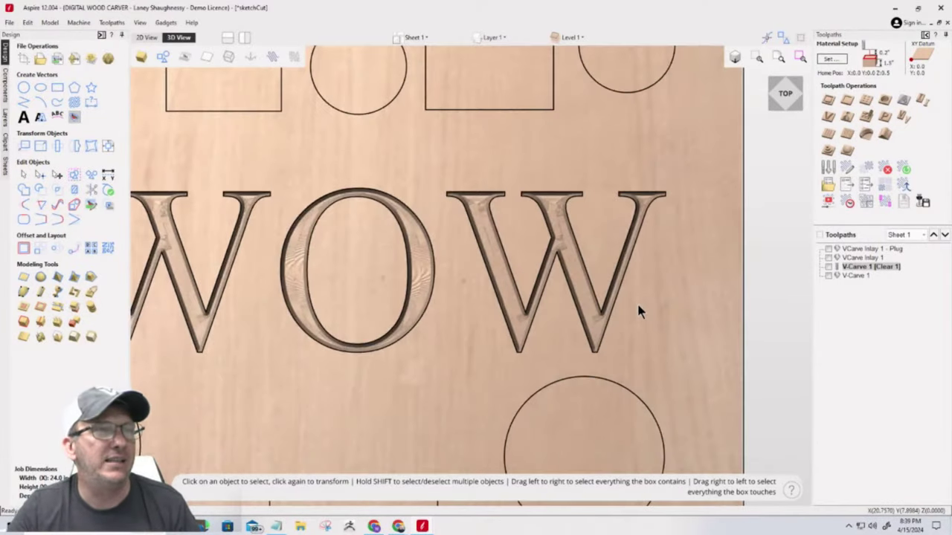
click(735, 58)
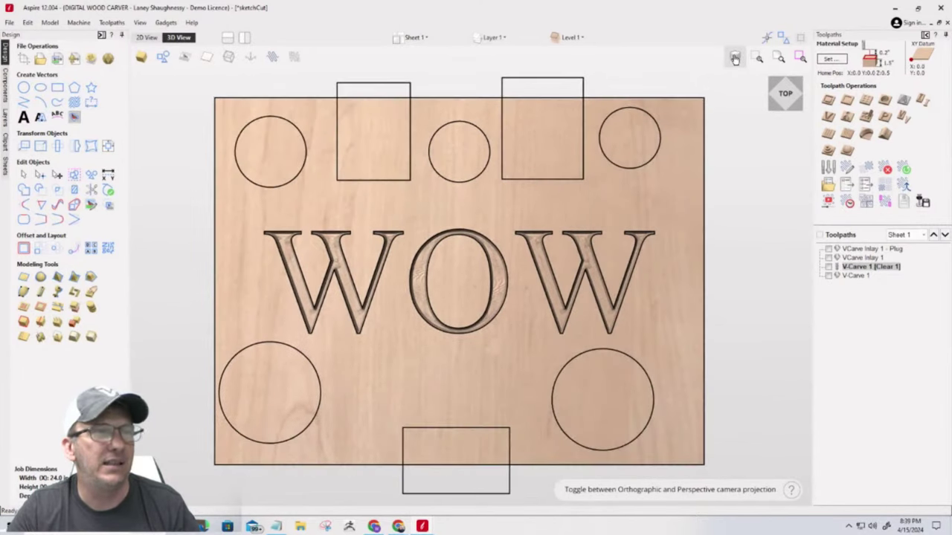
click(735, 58)
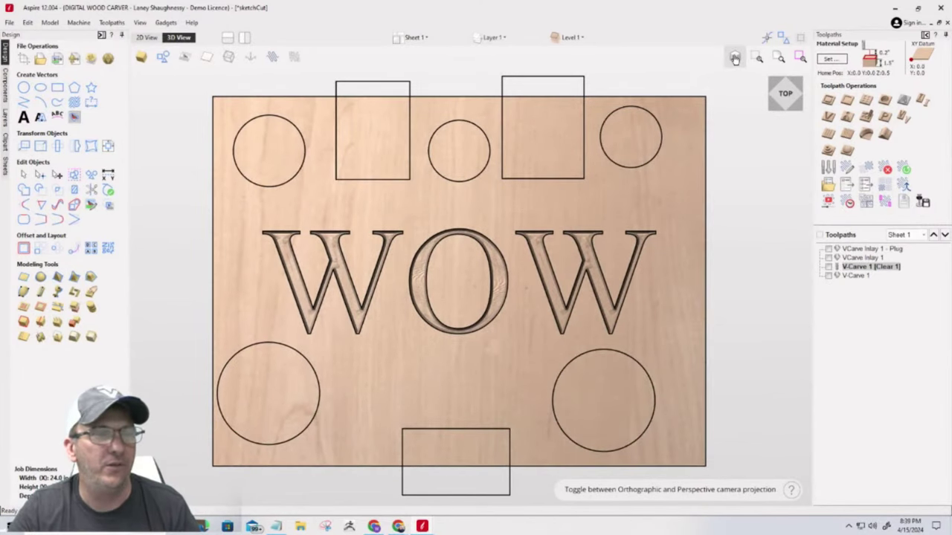
click(734, 58)
click(735, 58)
click(735, 58)
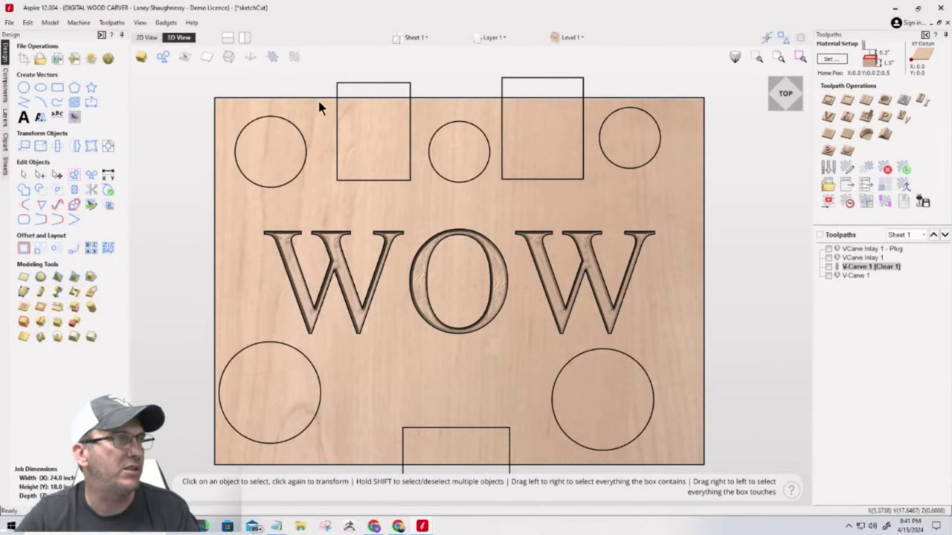
Step: Switch to the 2D view and look through the lists of levels, layers and sheets
click(148, 37)
scroll(447, 333, down, 2)
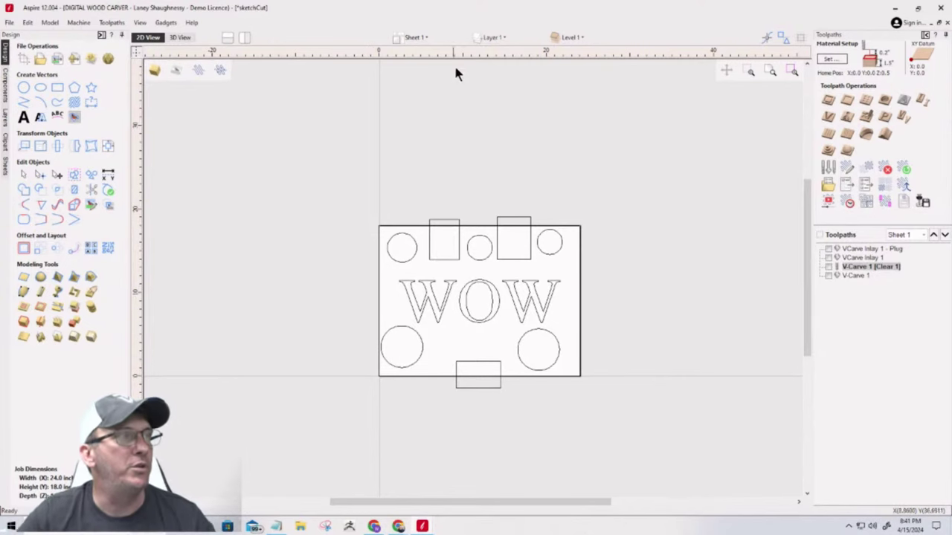
click(565, 36)
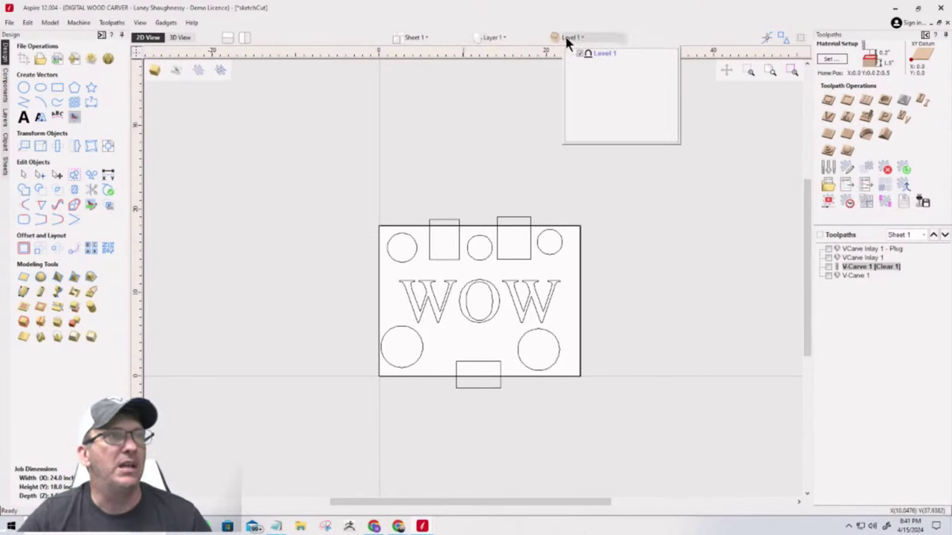
click(492, 37)
click(426, 36)
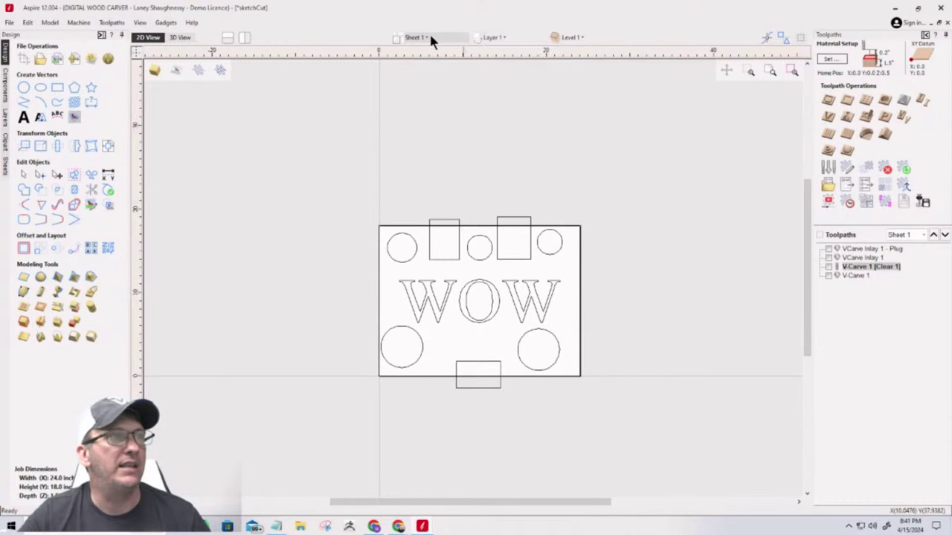
click(428, 38)
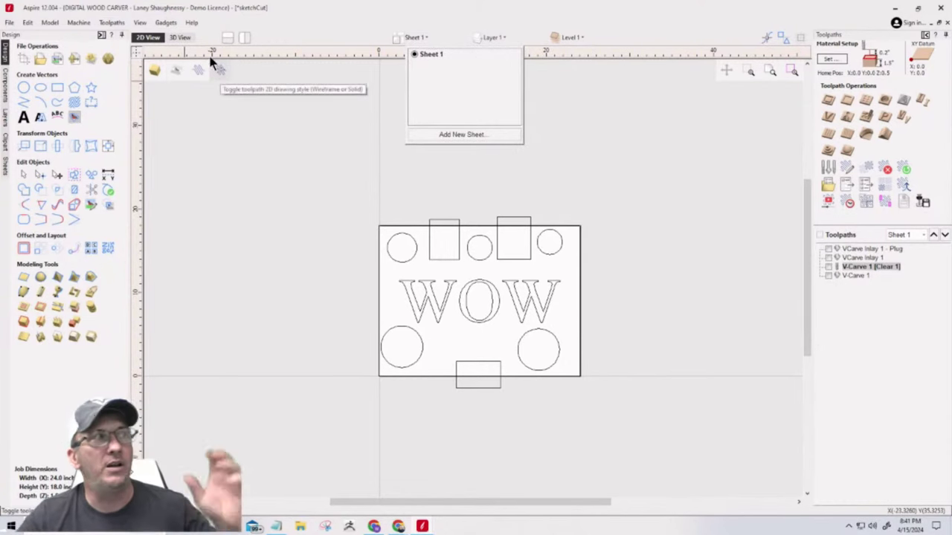
Step: Return to the 3D view and arrange the 2D and 3D views side by side
click(179, 37)
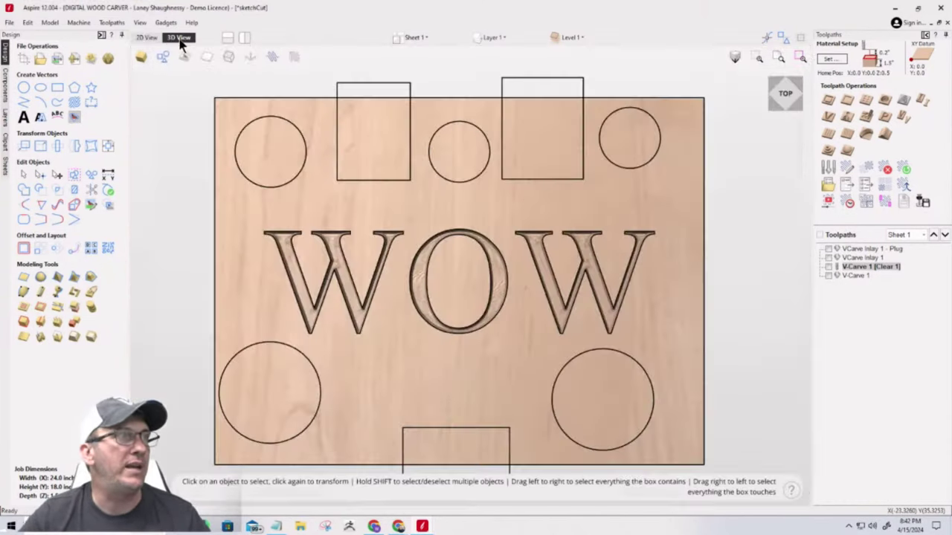
click(232, 37)
click(245, 37)
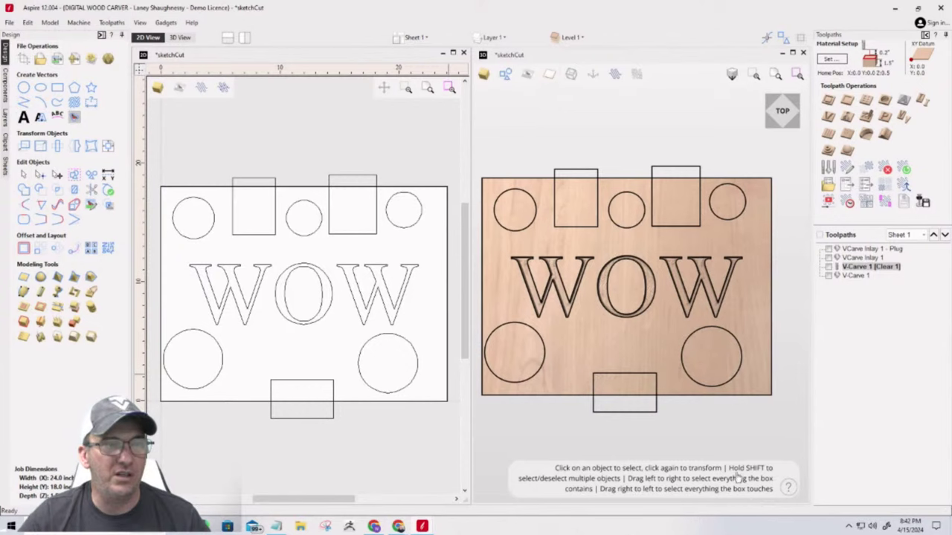
Step: Turn the on-screen tool prompts off and back on in the 3D view
mouse_move(789, 487)
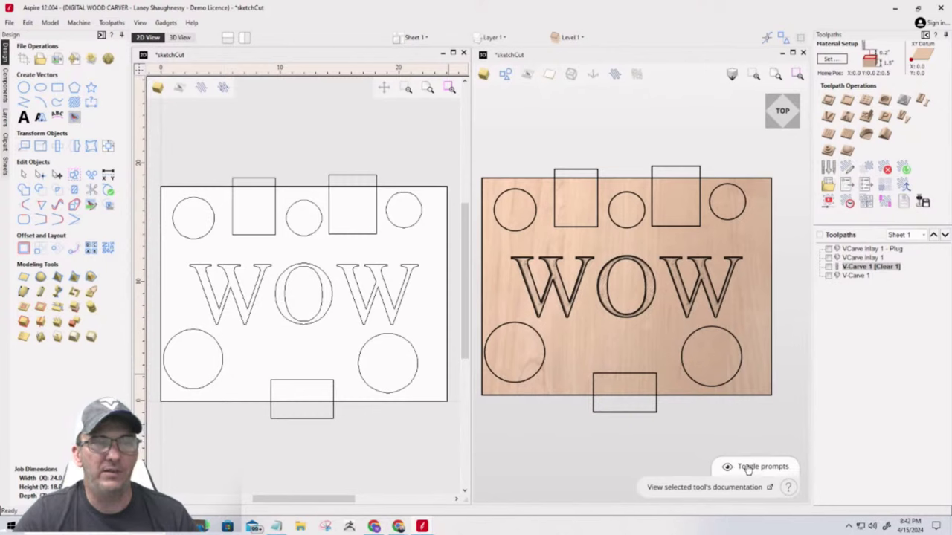
click(749, 467)
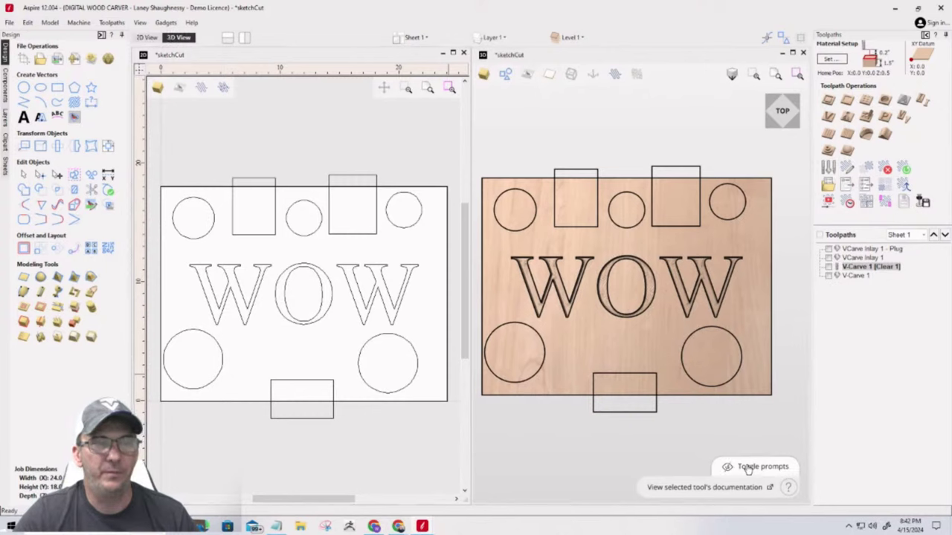
click(743, 466)
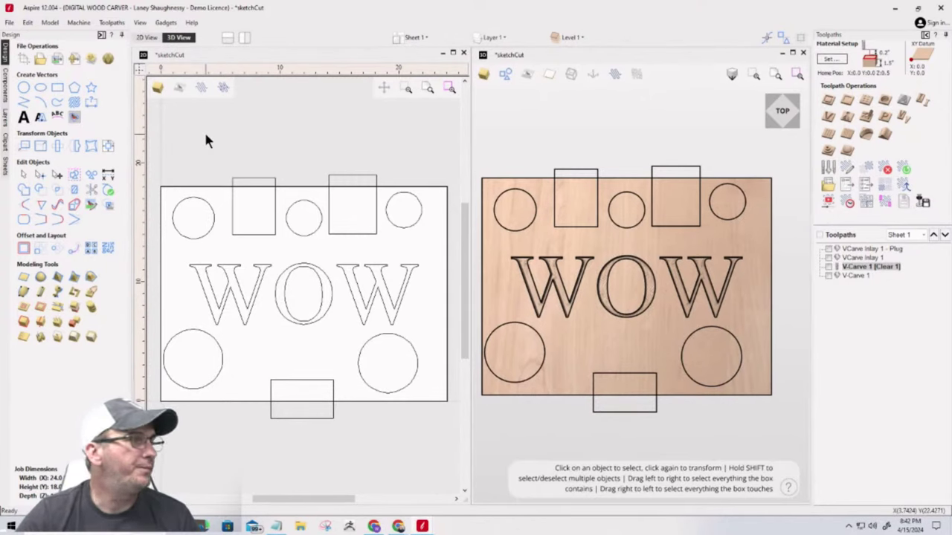